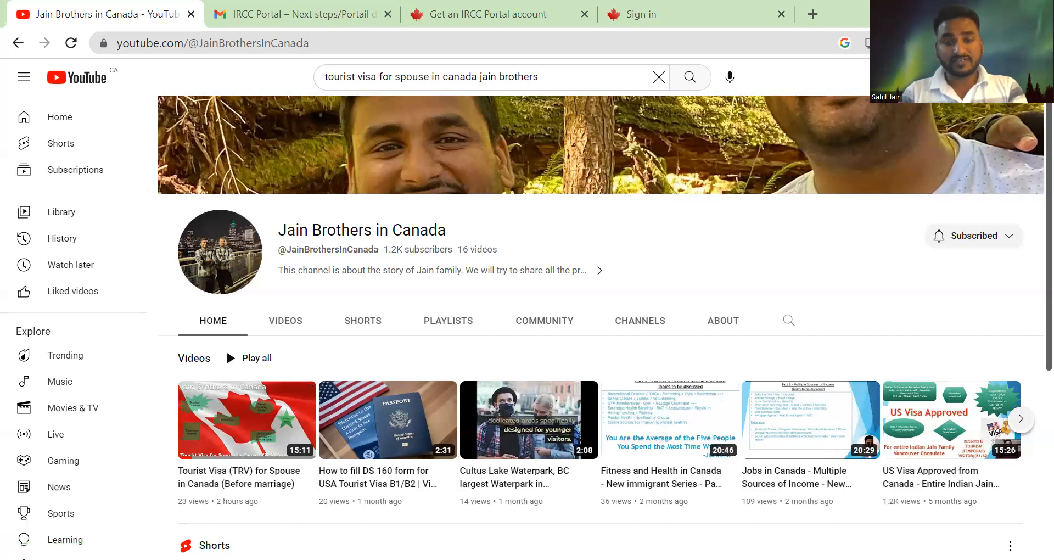
# - Open the Sign up page from the sign-in tab, then return to the invitation-code request page
pyautogui.hotkey('ctrl', 'Tab')
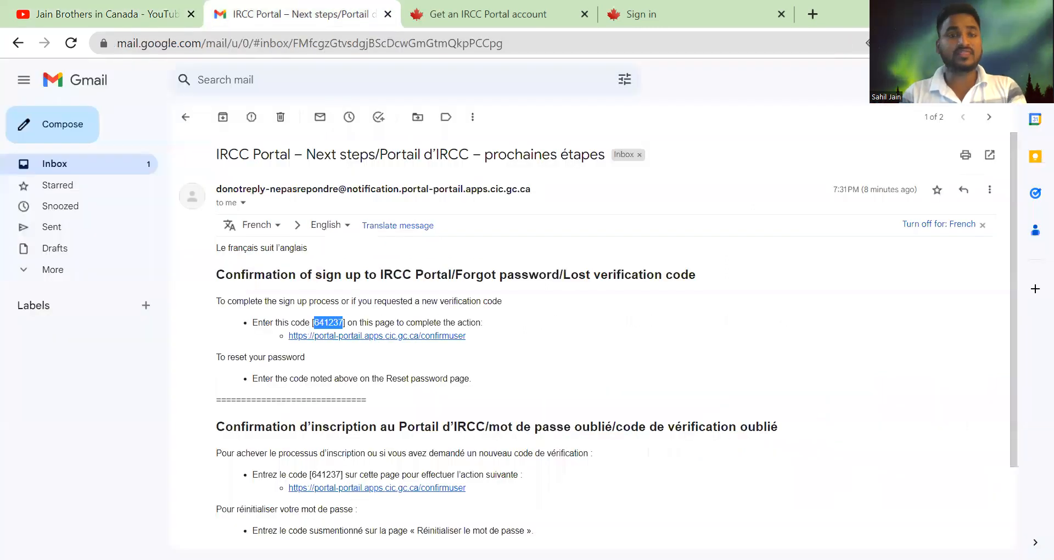
pyautogui.hotkey('ctrl', 'Tab')
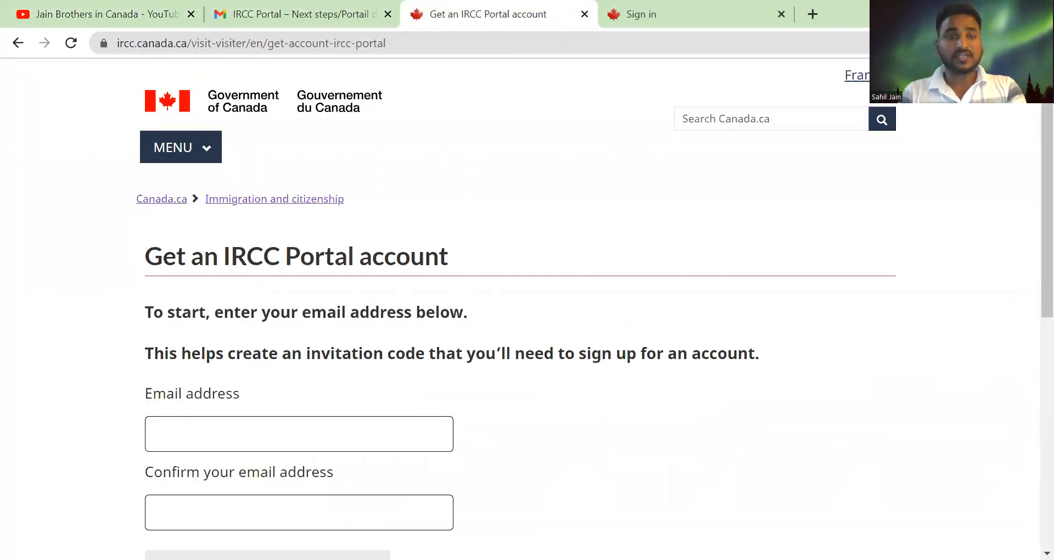
pyautogui.hotkey('ctrl', 'Tab')
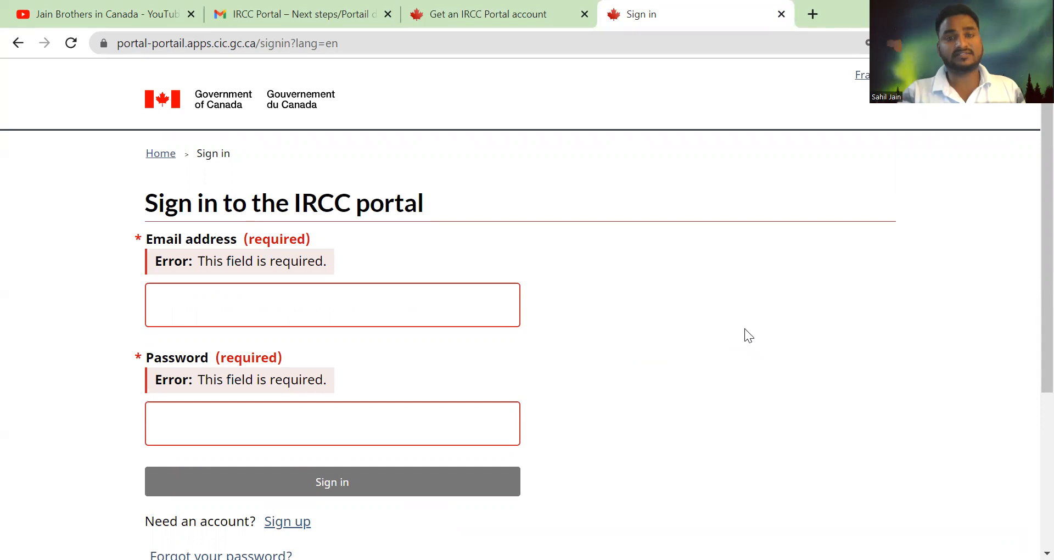
pyautogui.scroll(-3, 745, 329)
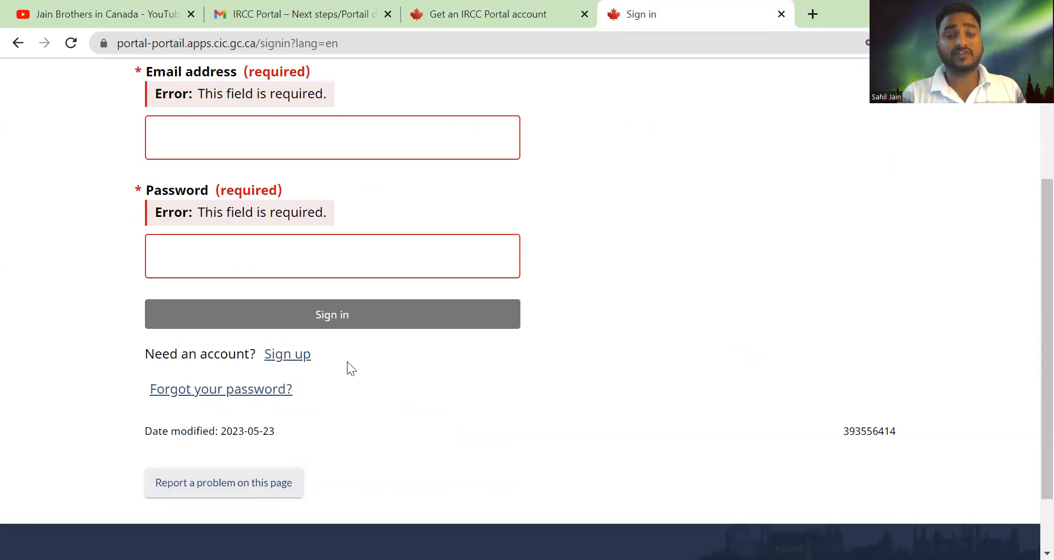
pyautogui.click(301, 357)
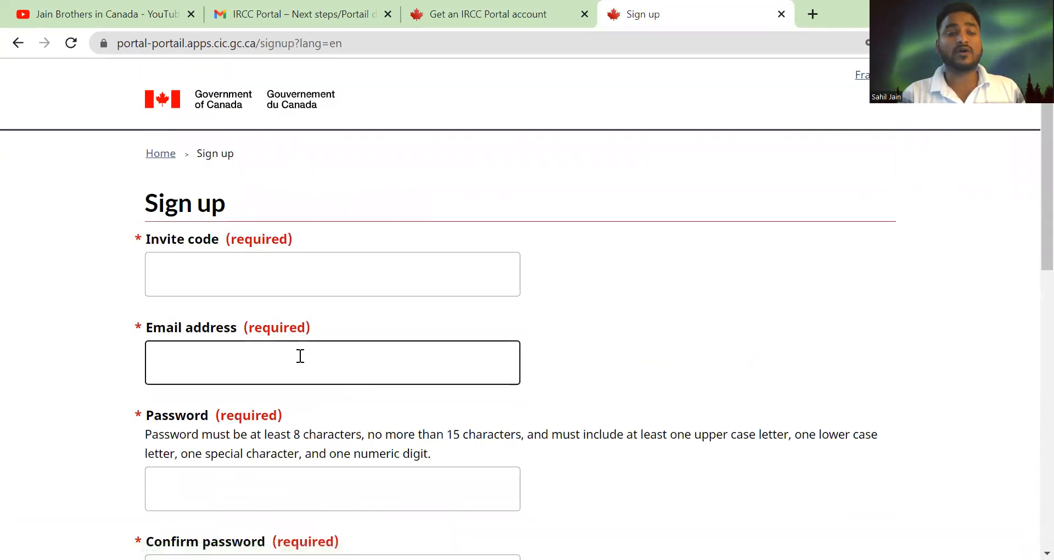
pyautogui.click(259, 285)
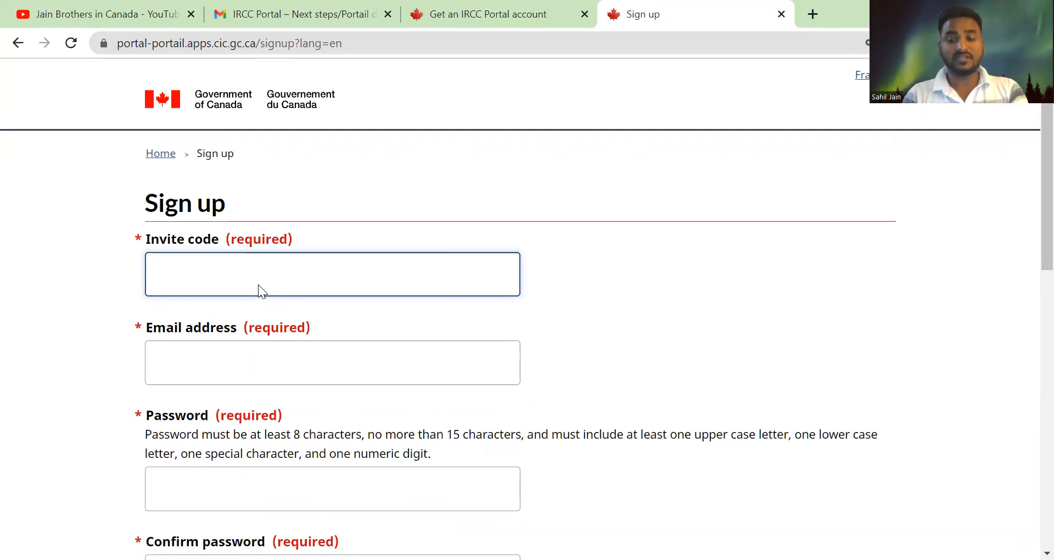
pyautogui.hotkey('ctrl', 'shift', 'Tab')
pyautogui.scroll(-3, 258, 285)
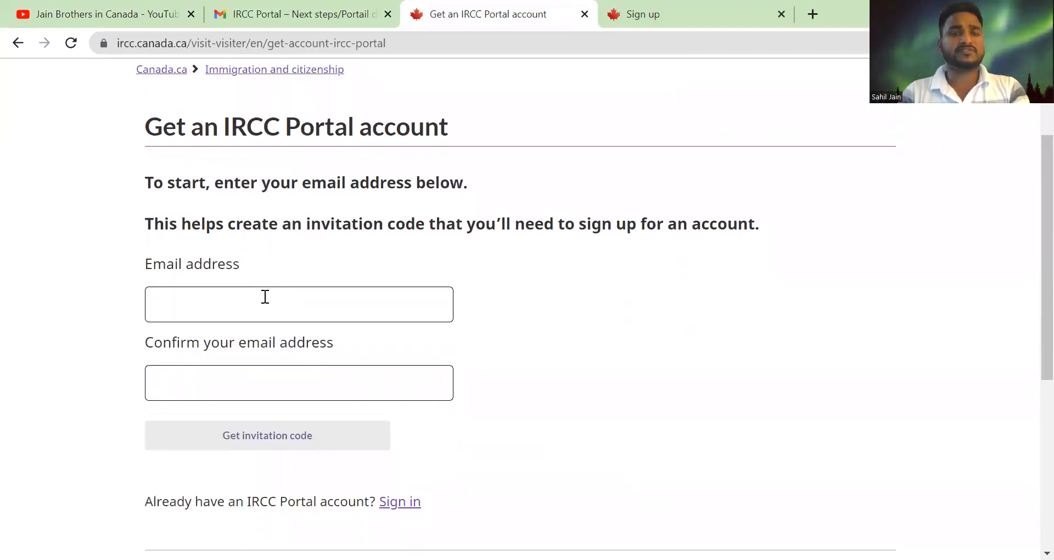
# - Request an invitation code for the autofilled account e-mail and highlight the already-registered error
pyautogui.click(265, 296)
pyautogui.click(281, 348)
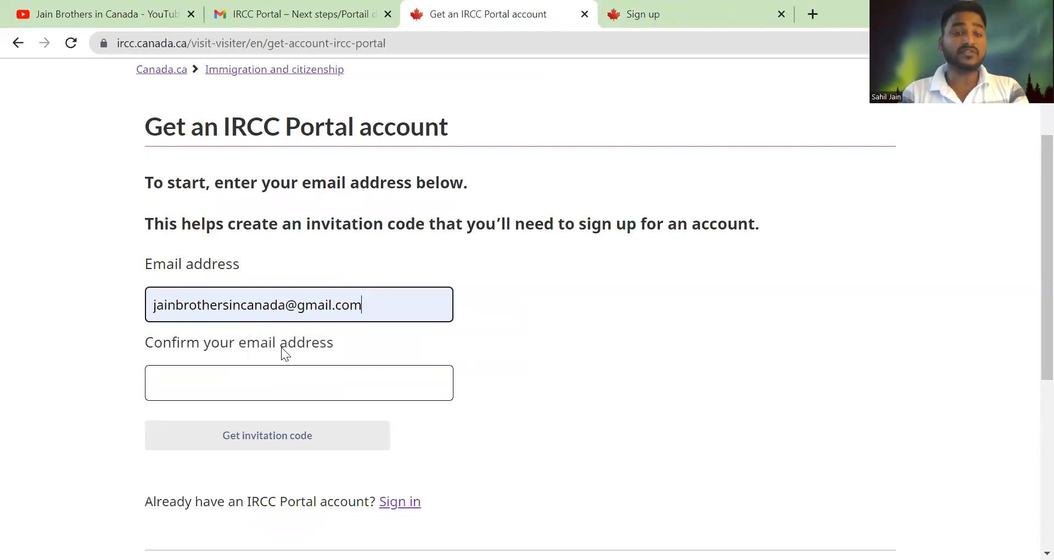
pyautogui.click(295, 374)
pyautogui.click(302, 414)
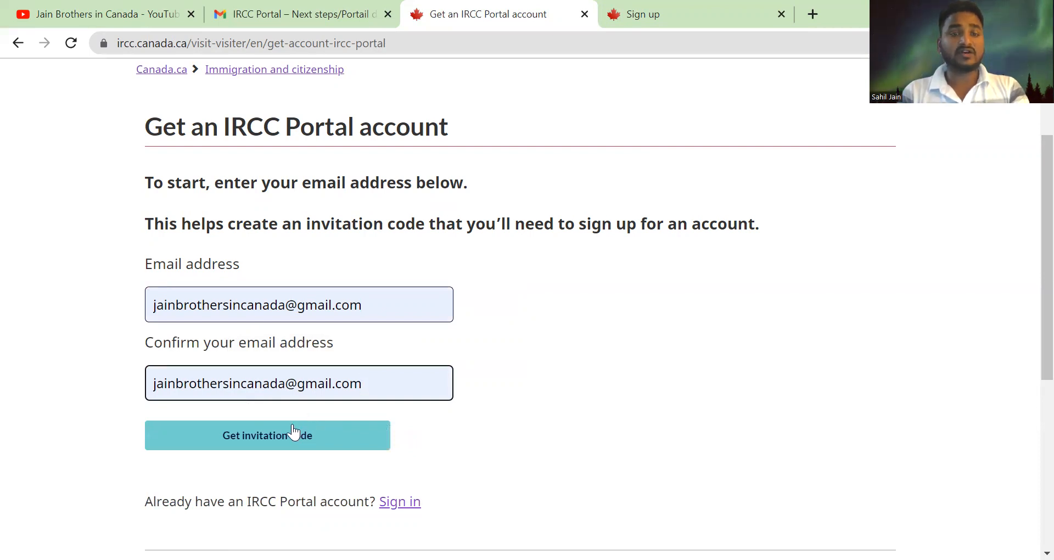
pyautogui.click(293, 433)
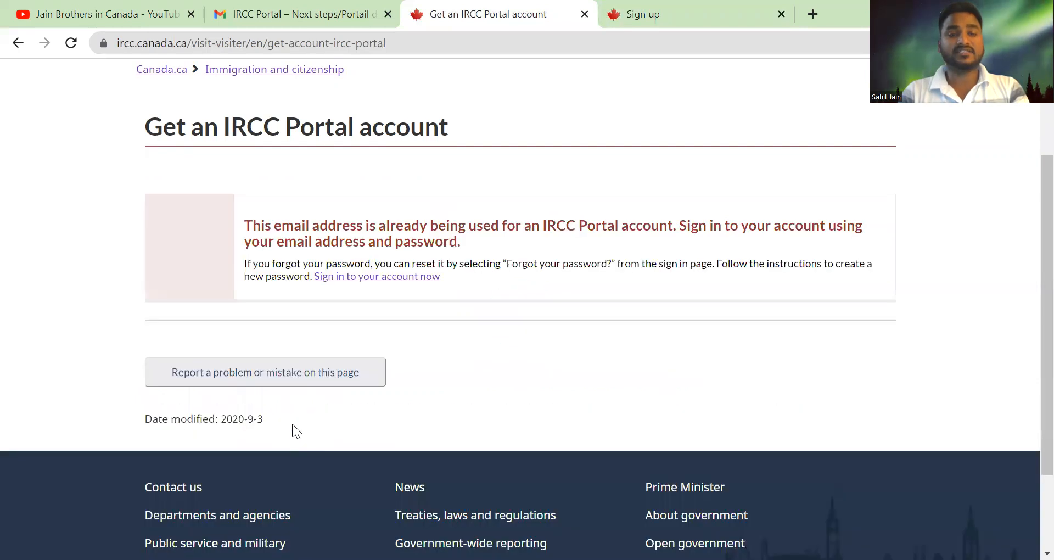
pyautogui.moveTo(244, 224); pyautogui.dragTo(282, 224)
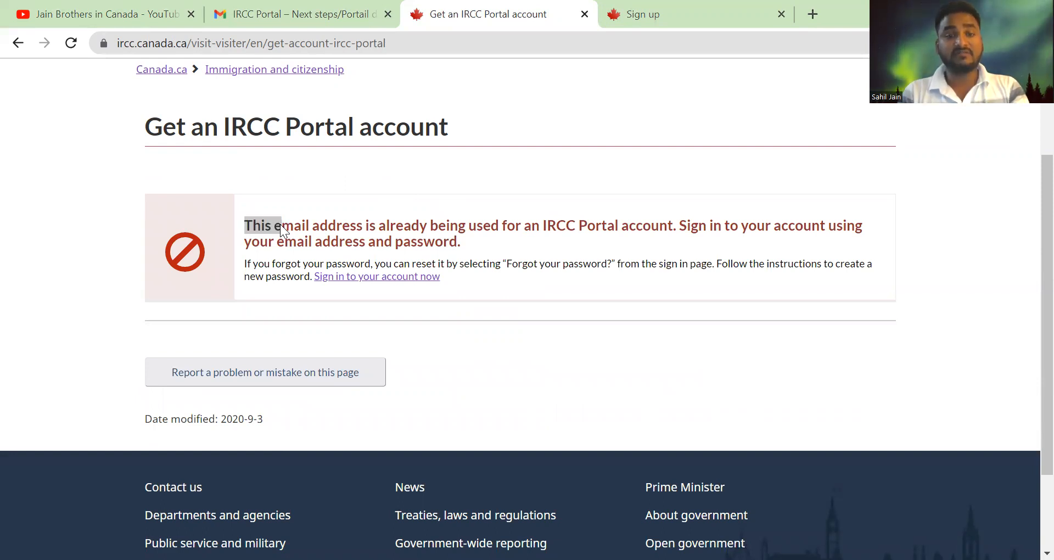
# - Paste the invite code and fill in the account e-mail, password and password confirmation
pyautogui.hotkey('ctrl', 'Tab')
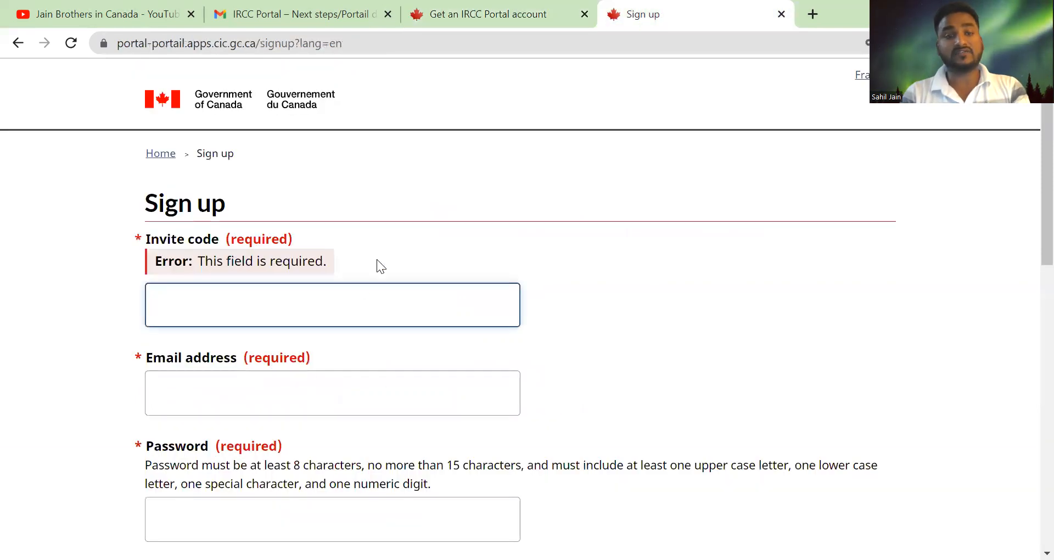
pyautogui.click(343, 293)
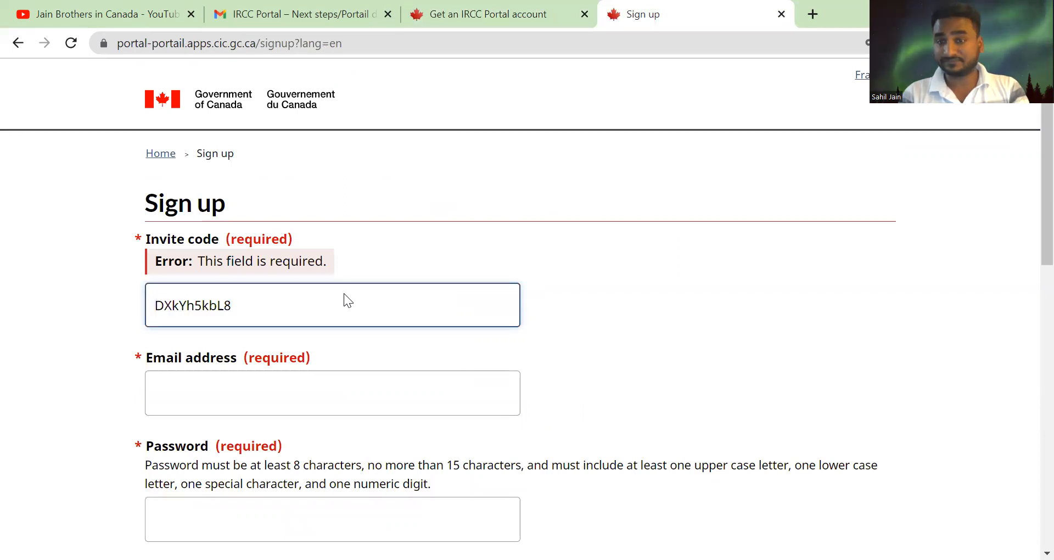
pyautogui.click(280, 385)
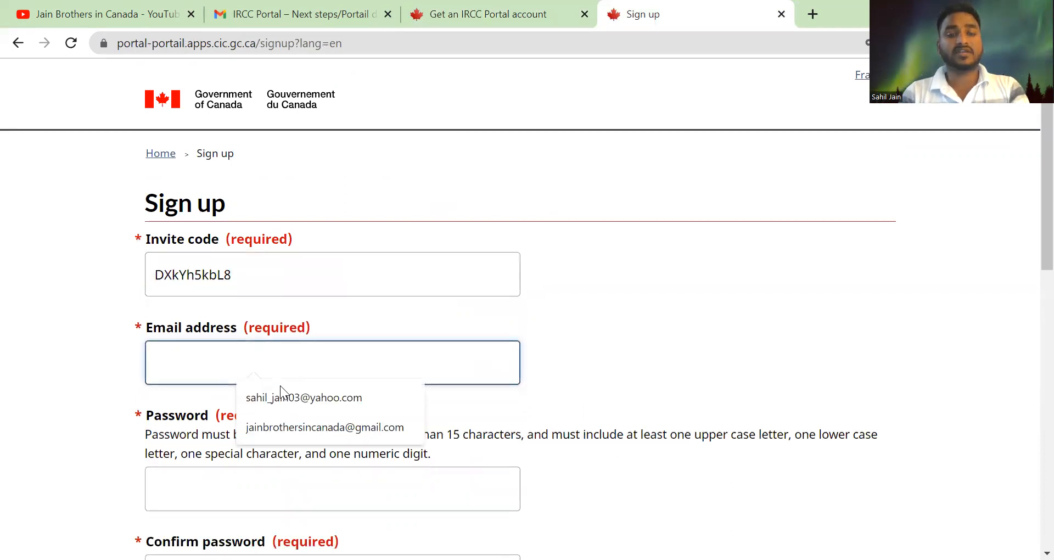
pyautogui.click(288, 428)
pyautogui.click(290, 481)
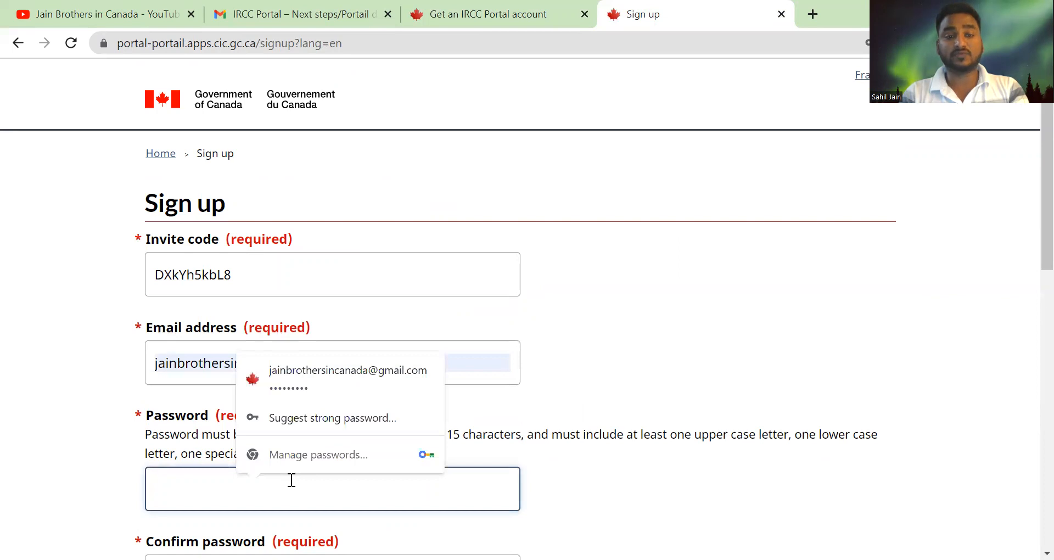
pyautogui.click(327, 376)
pyautogui.scroll(-3, 289, 402)
pyautogui.click(273, 412)
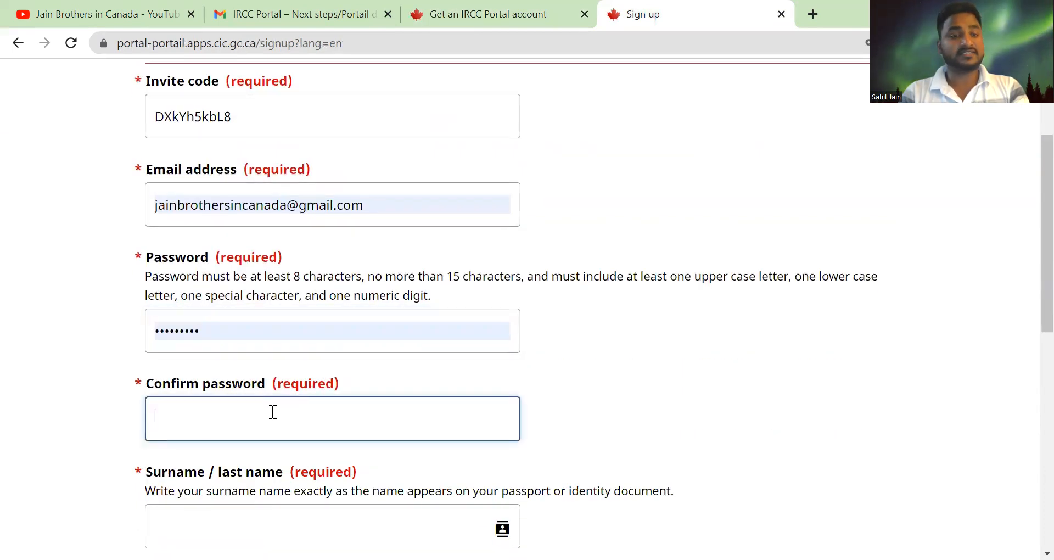
pyautogui.click(196, 471)
pyautogui.write('•••••••••')
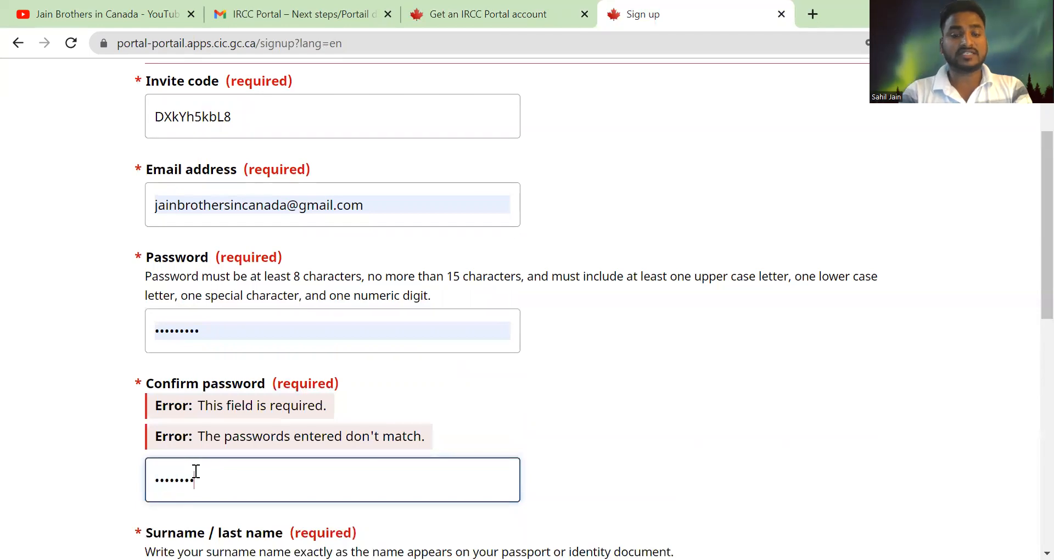
# - Autofill the surname and given name, choose Canada/US phone type and fill the telephone number
pyautogui.press('Tab')
pyautogui.scroll(-3, 196, 471)
pyautogui.click(265, 342)
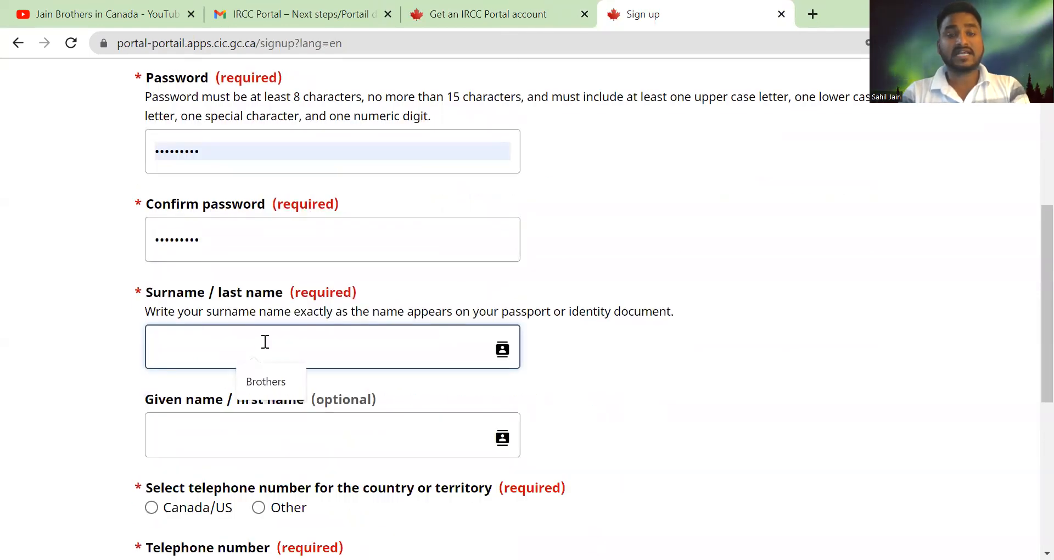
pyautogui.click(263, 381)
pyautogui.click(248, 433)
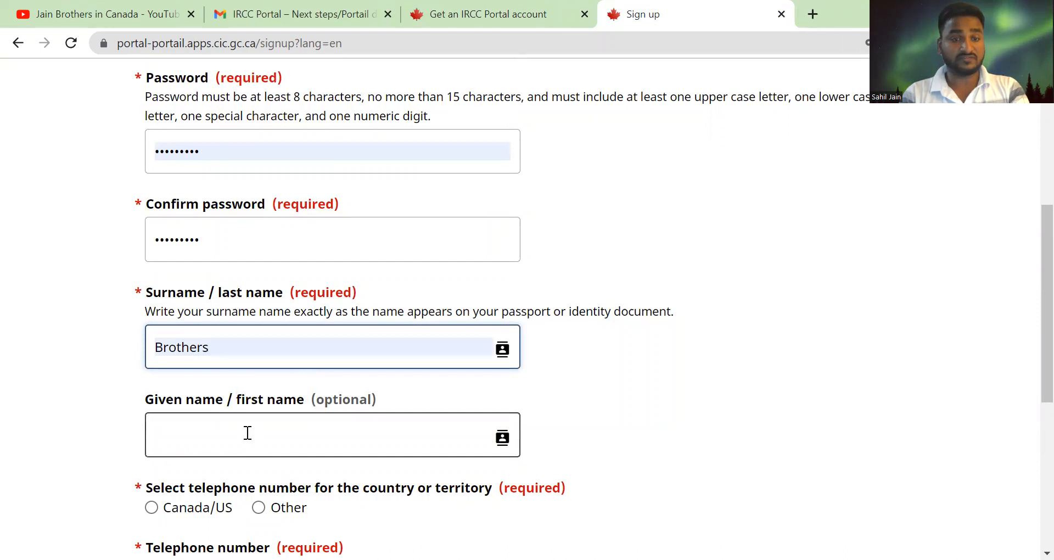
pyautogui.click(259, 468)
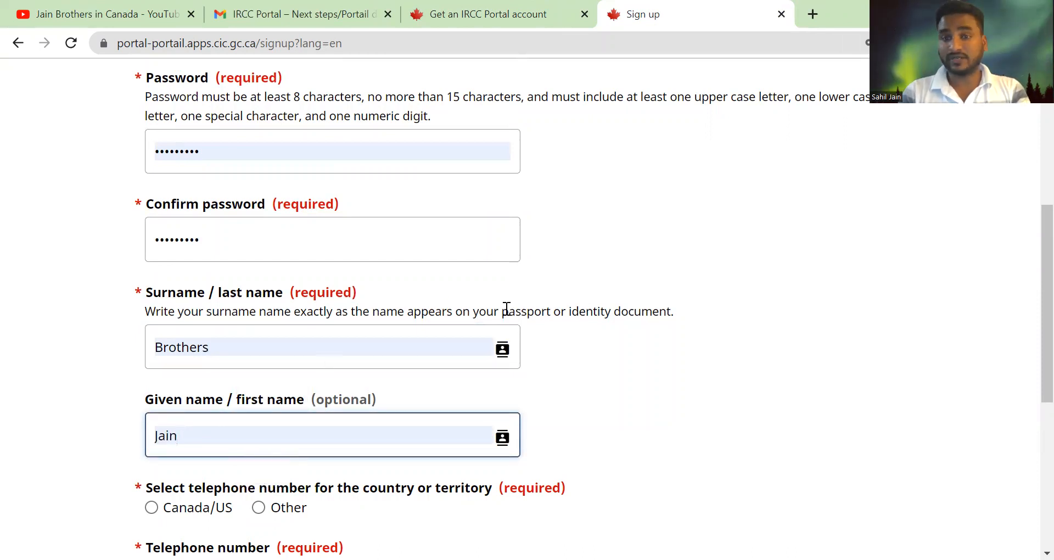
pyautogui.scroll(-3, 507, 309)
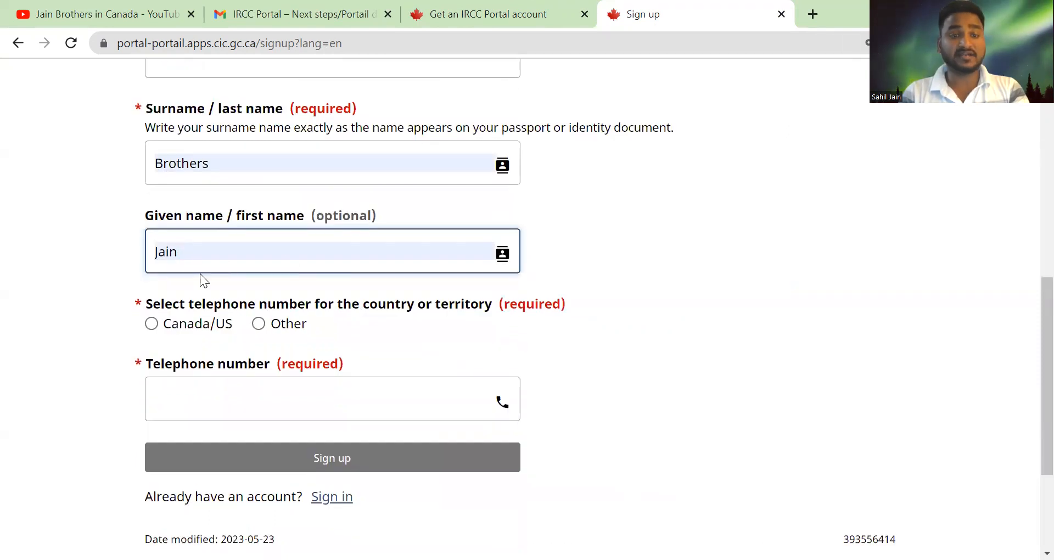
pyautogui.click(153, 325)
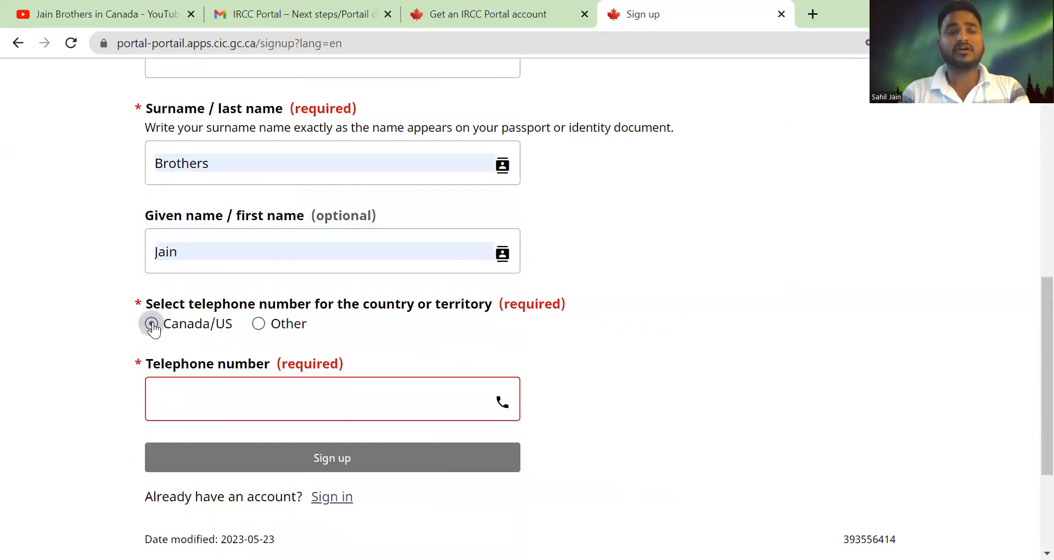
pyautogui.click(225, 393)
pyautogui.click(275, 434)
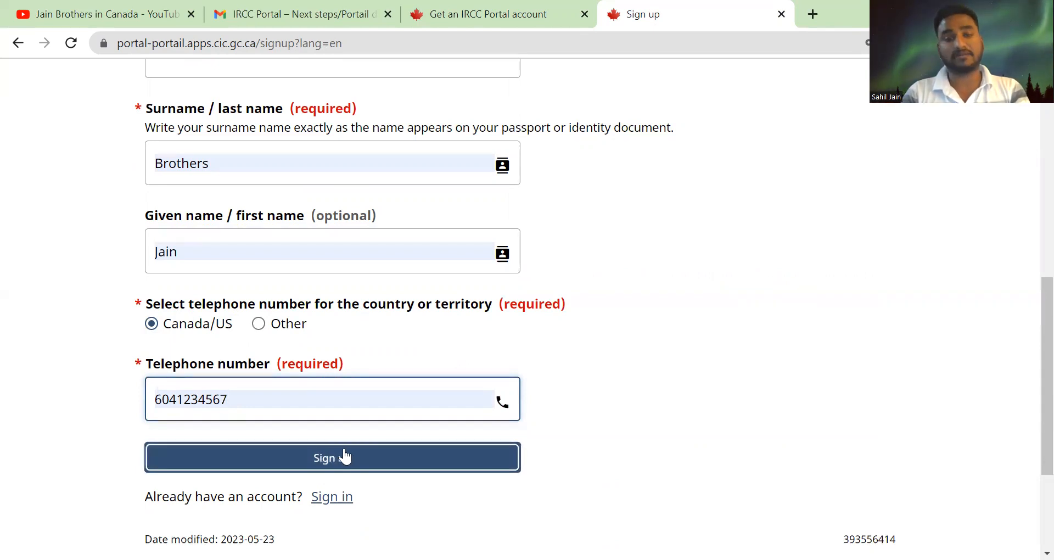
pyautogui.click(344, 501)
# - Sign in with the saved credentials, accept the terms, and start a visitor visa application
pyautogui.click(280, 425)
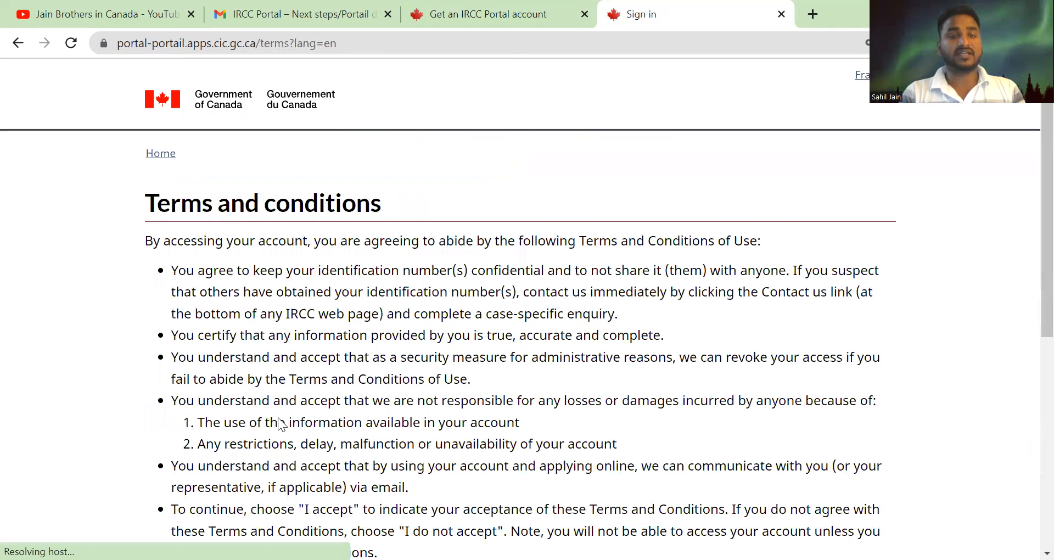
pyautogui.scroll(-6, 170, 349)
pyautogui.click(171, 345)
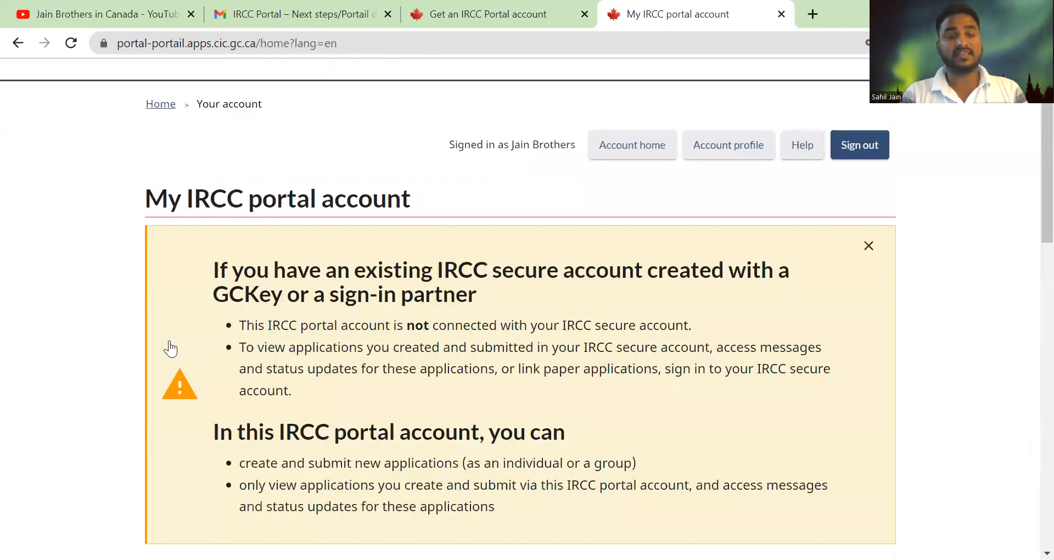
pyautogui.scroll(-7, 171, 348)
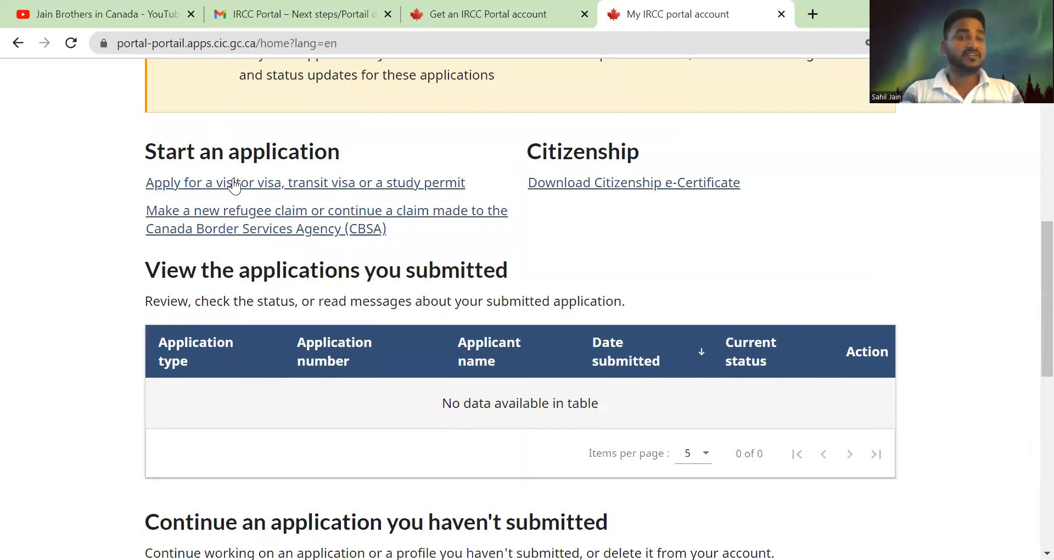
pyautogui.click(234, 181)
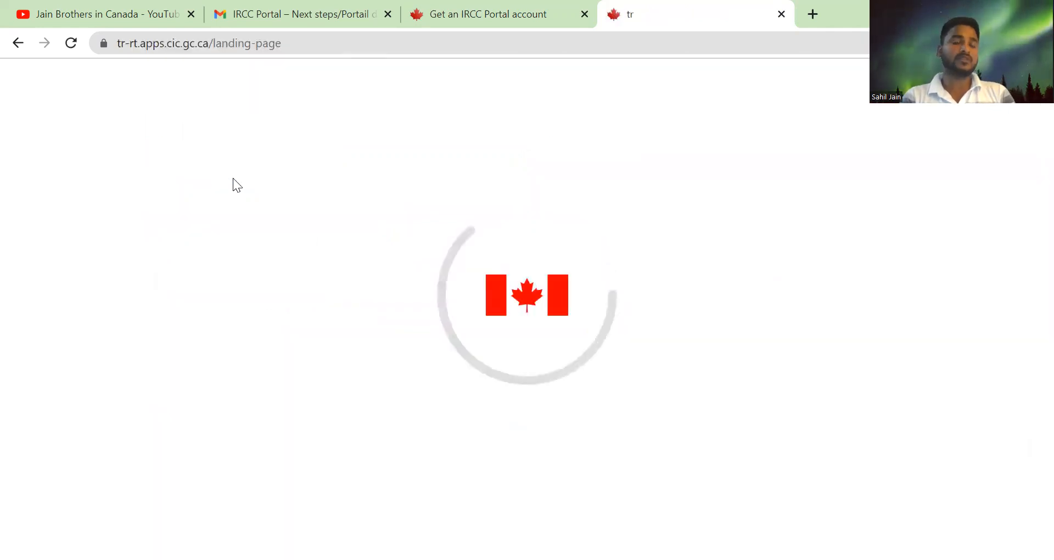
# - Read the Get ready to apply page, including the 60-day submission limit, and tick the acknowledgement
pyautogui.scroll(-3, 233, 178)
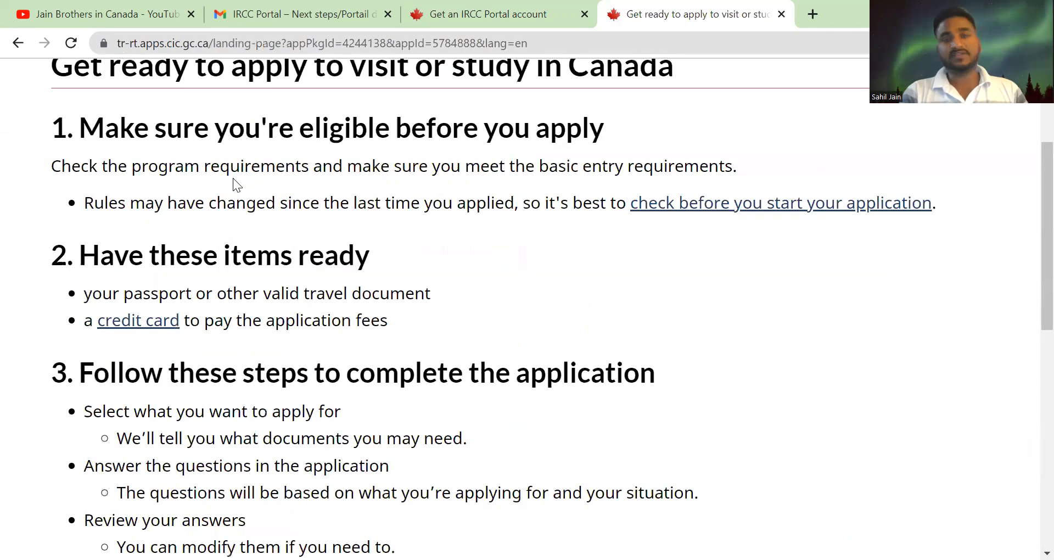
pyautogui.scroll(2, 233, 179)
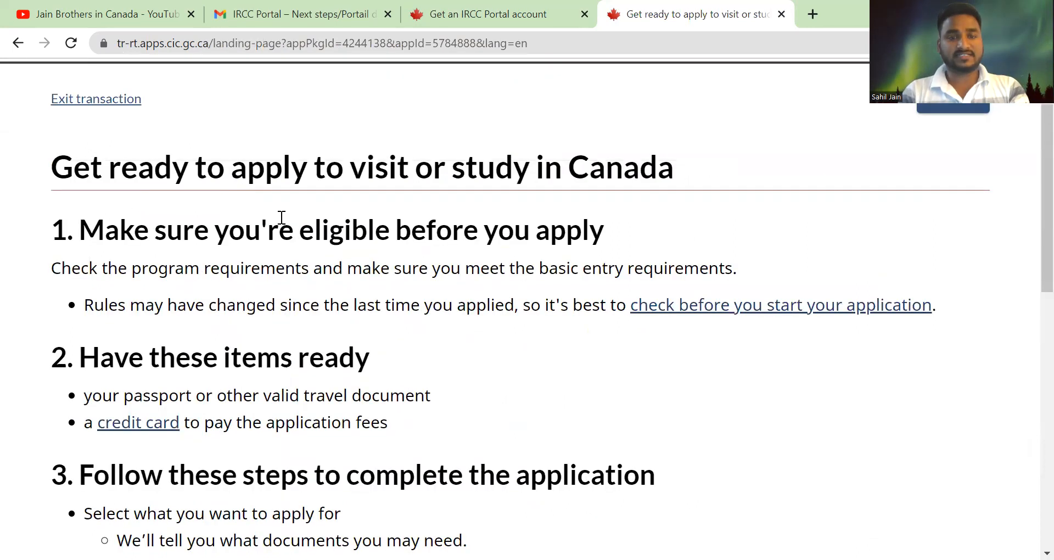
pyautogui.moveTo(135, 230); pyautogui.dragTo(245, 229)
pyautogui.moveTo(486, 240); pyautogui.dragTo(510, 258)
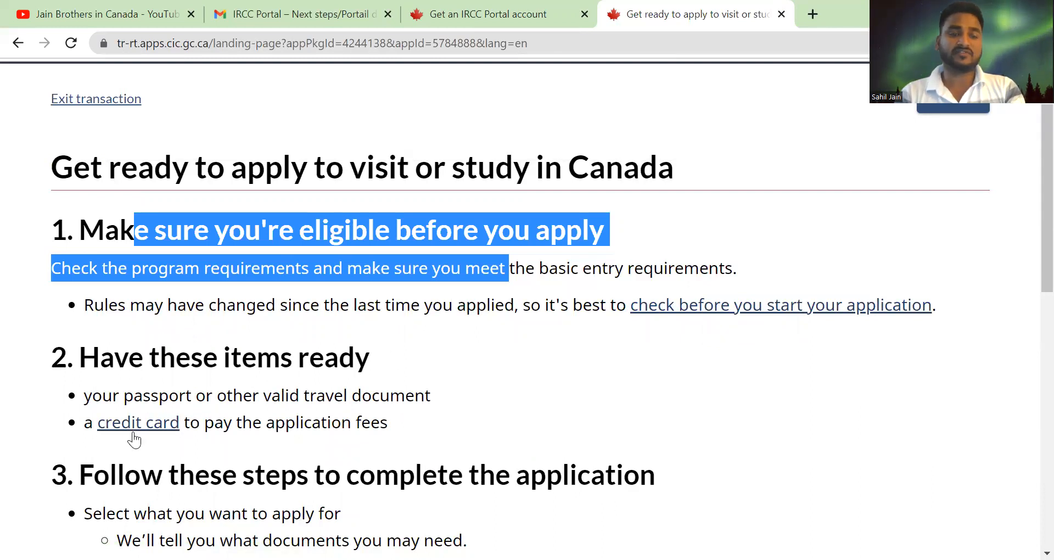
pyautogui.scroll(-3, 375, 408)
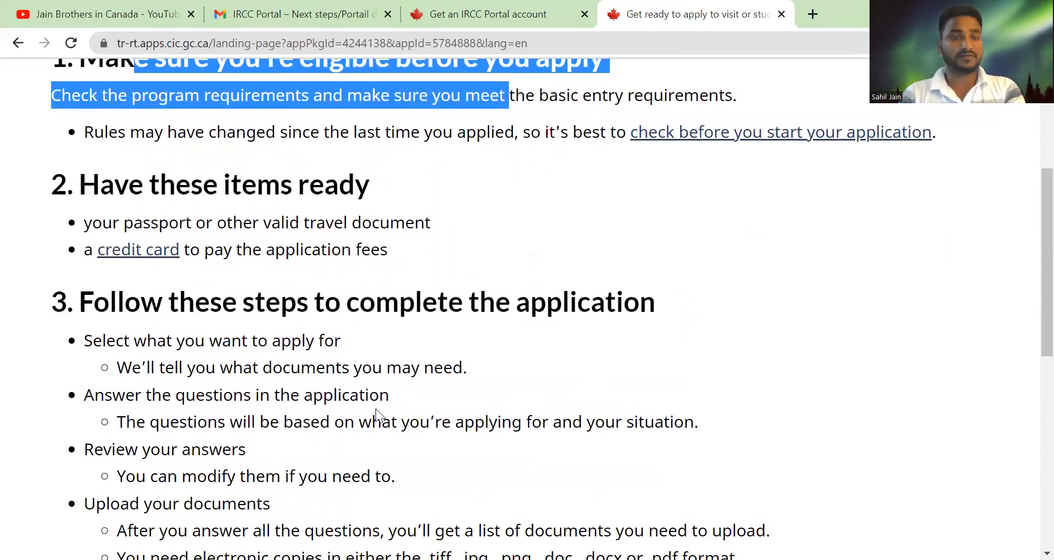
pyautogui.scroll(-2, 376, 409)
pyautogui.scroll(-1, 375, 408)
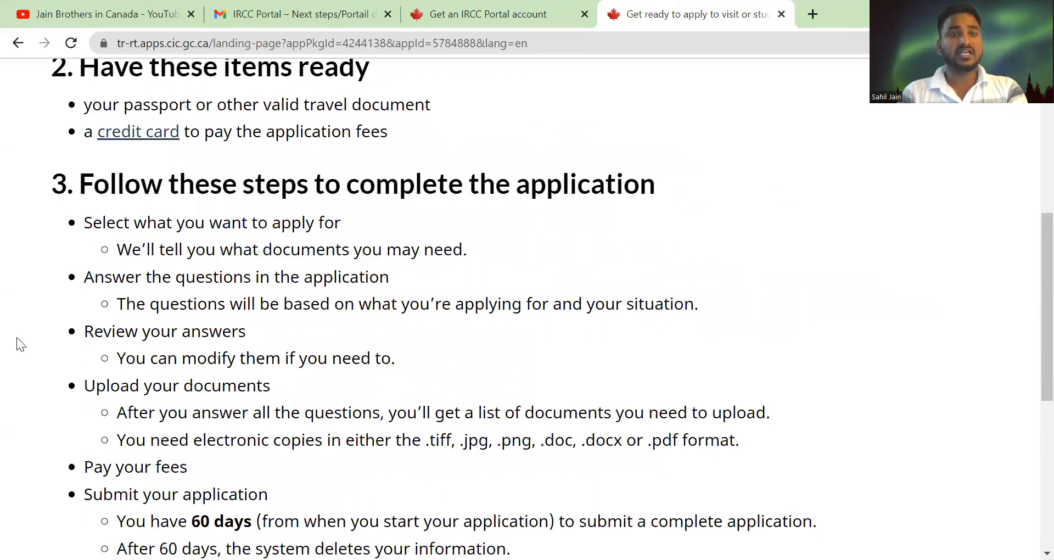
pyautogui.moveTo(169, 186); pyautogui.dragTo(419, 195)
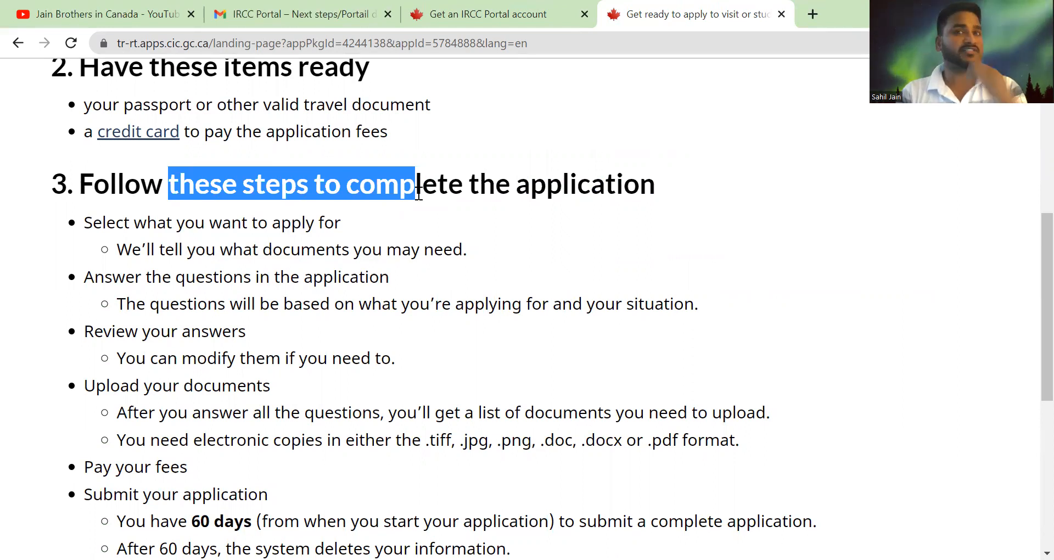
pyautogui.scroll(-3, 419, 194)
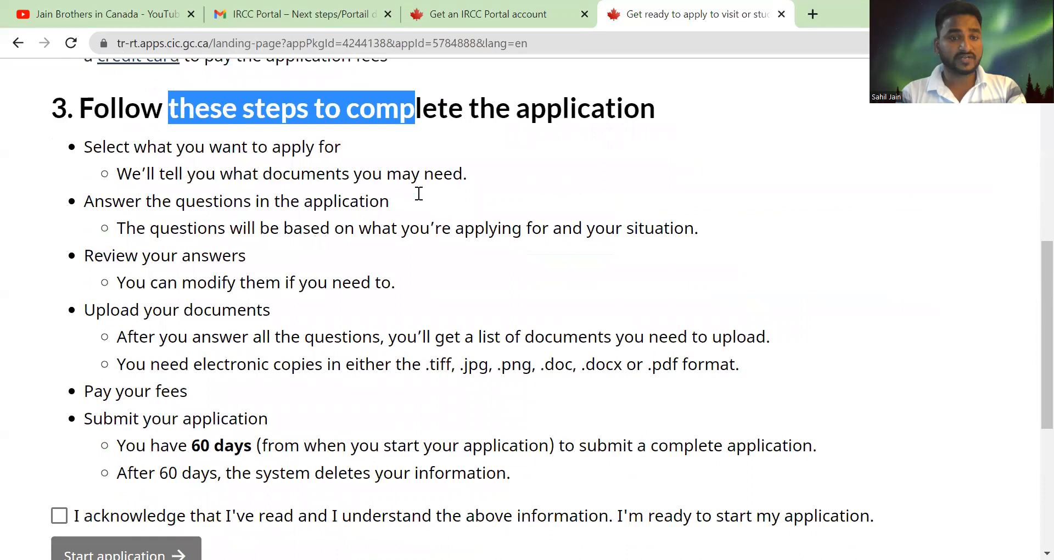
pyautogui.moveTo(150, 381); pyautogui.dragTo(646, 421)
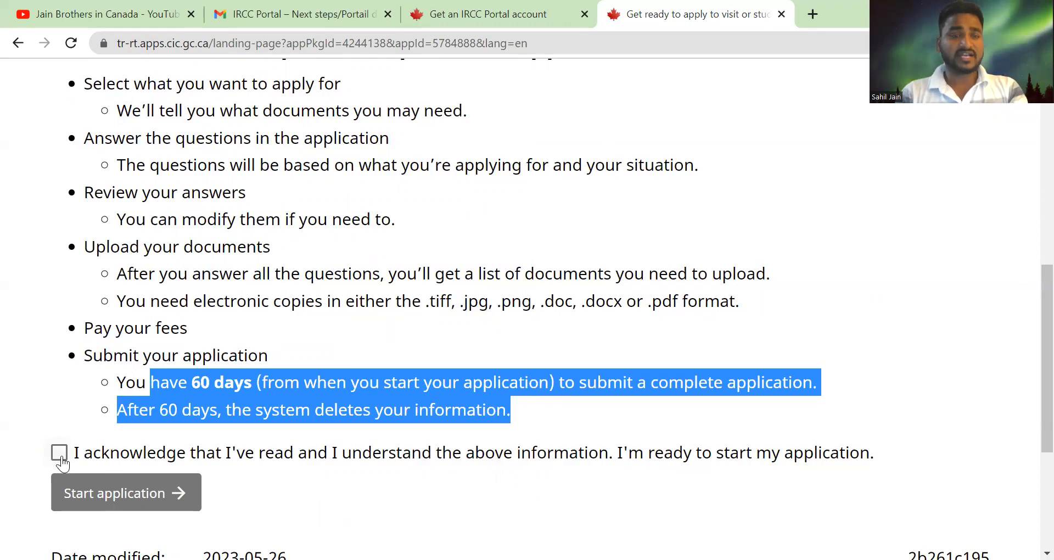
pyautogui.click(60, 454)
# - Start the application, answer No to applying for a group, and save
pyautogui.click(144, 482)
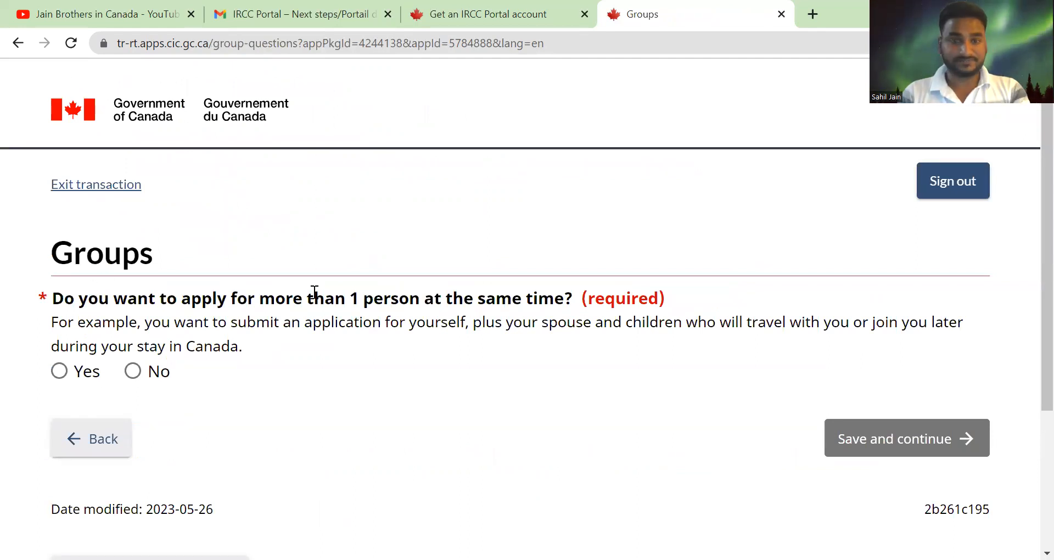
pyautogui.click(132, 371)
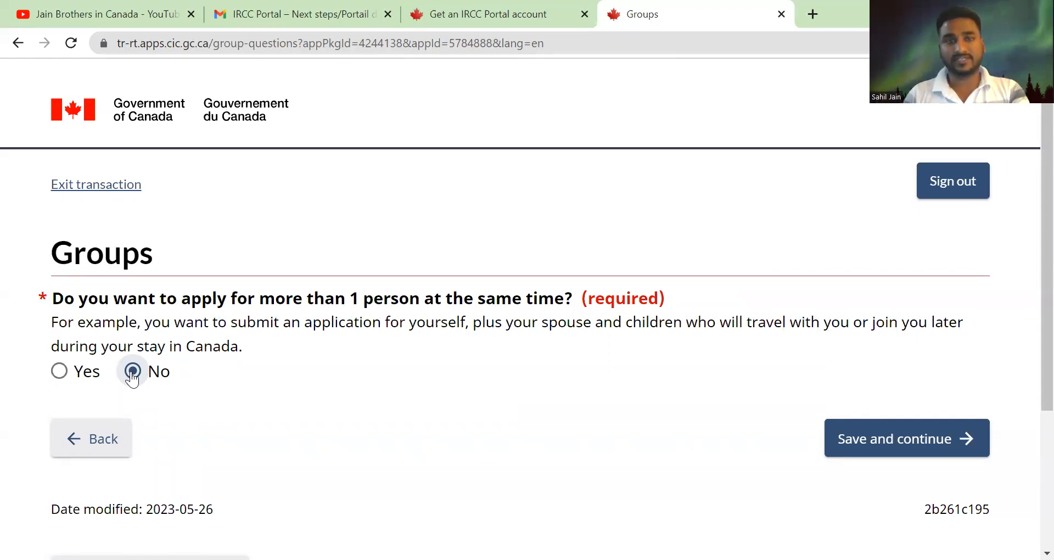
pyautogui.click(877, 445)
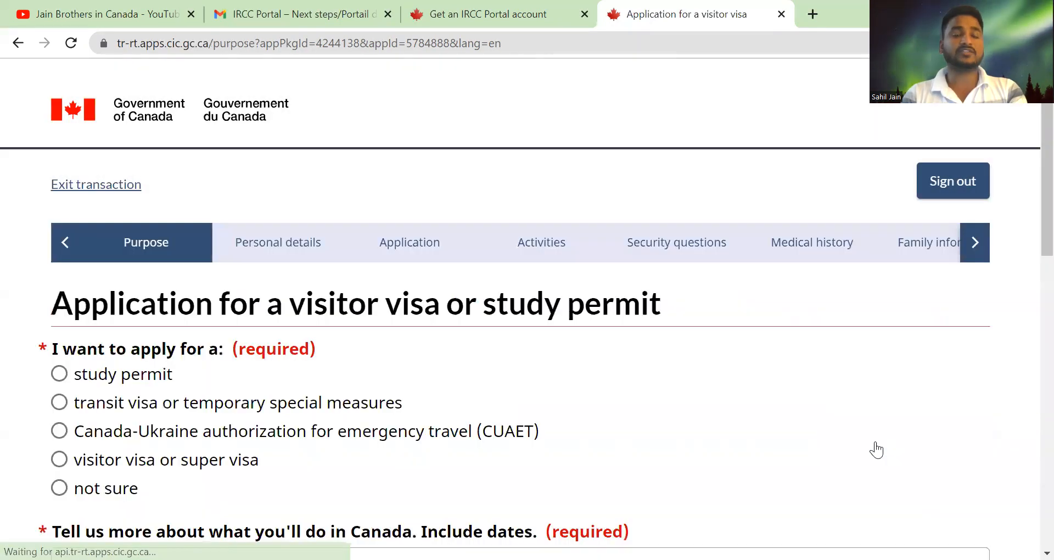
# - Choose visitor visa or super visa, giving visiting a Canadian citizen or PR spouse as the reason
pyautogui.scroll(-3, 172, 348)
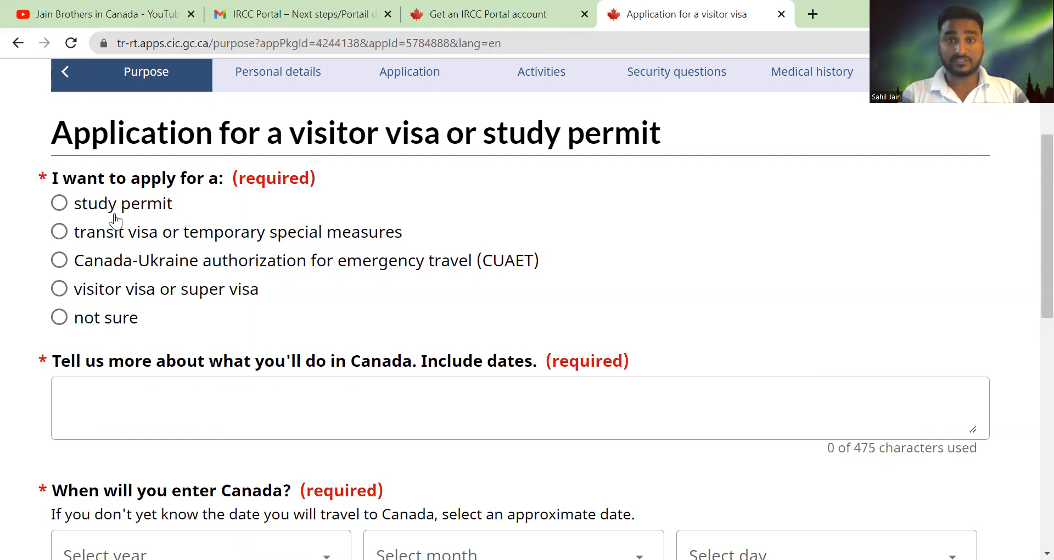
pyautogui.click(60, 290)
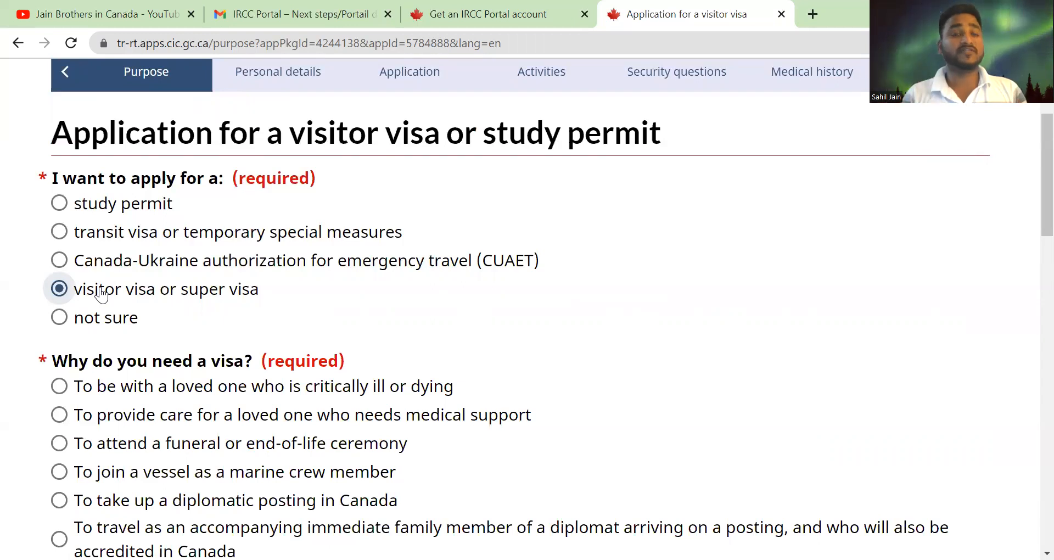
pyautogui.scroll(-3, 101, 294)
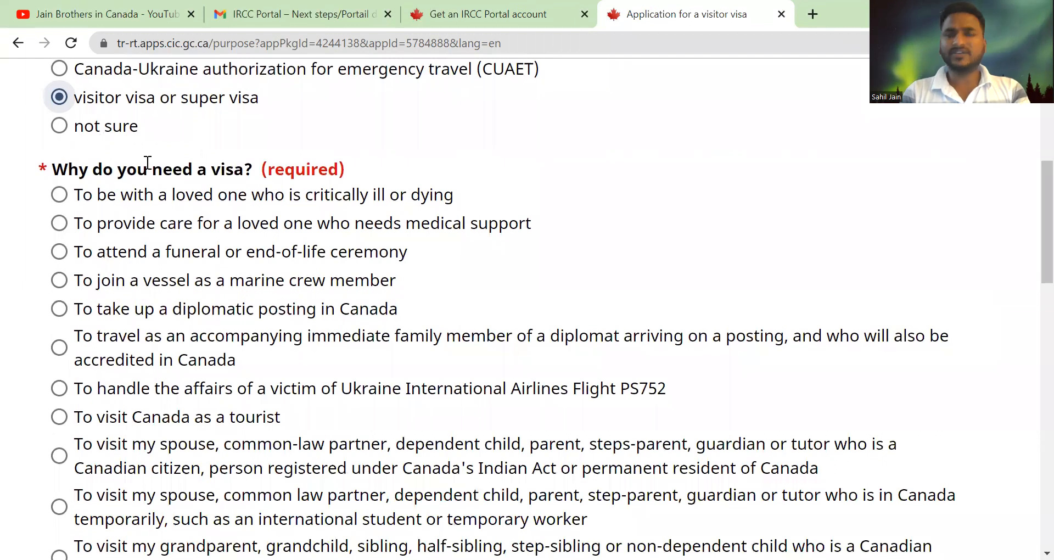
pyautogui.scroll(-1, 190, 287)
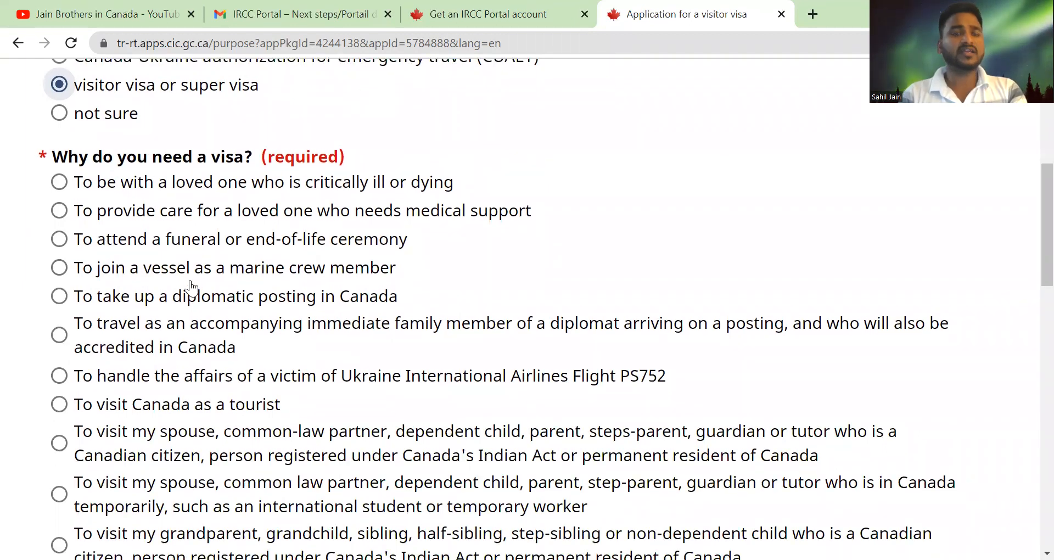
pyautogui.scroll(-2, 190, 287)
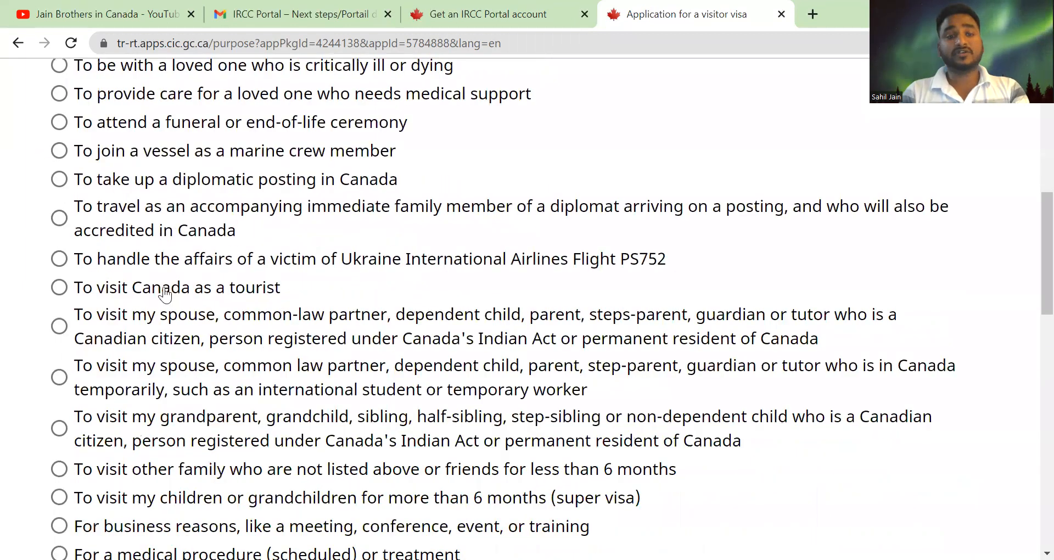
pyautogui.click(61, 326)
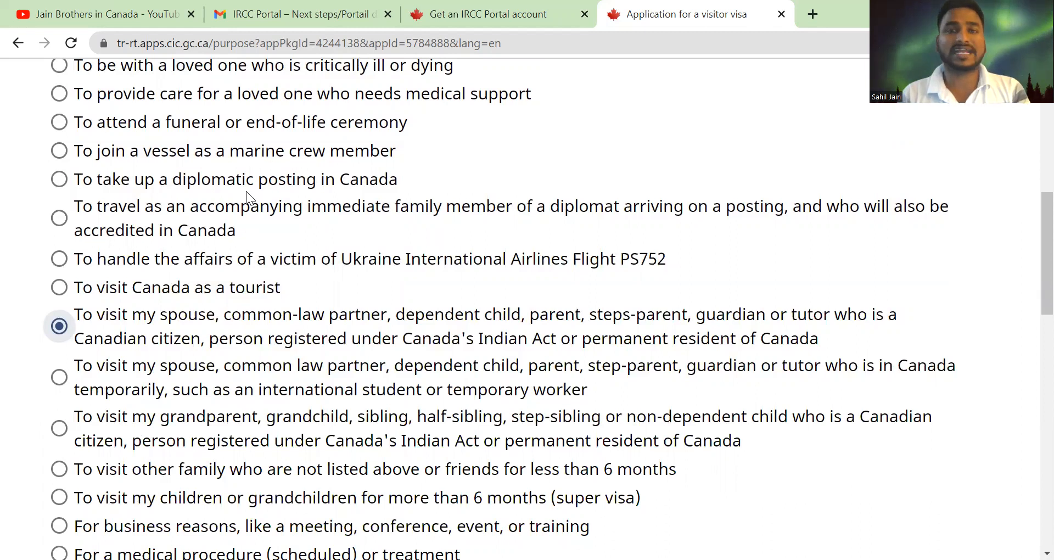
pyautogui.scroll(-2, 246, 191)
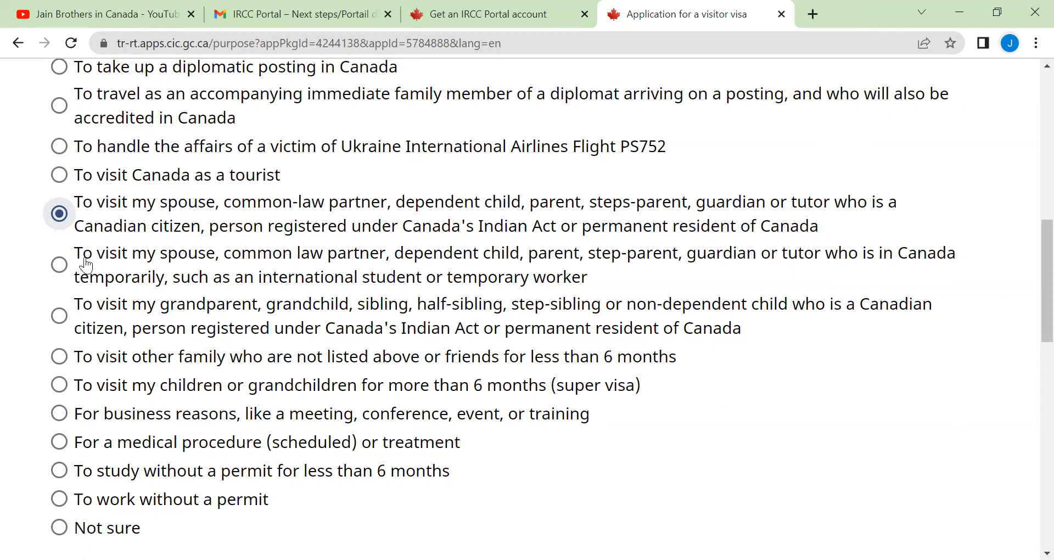
pyautogui.click(59, 265)
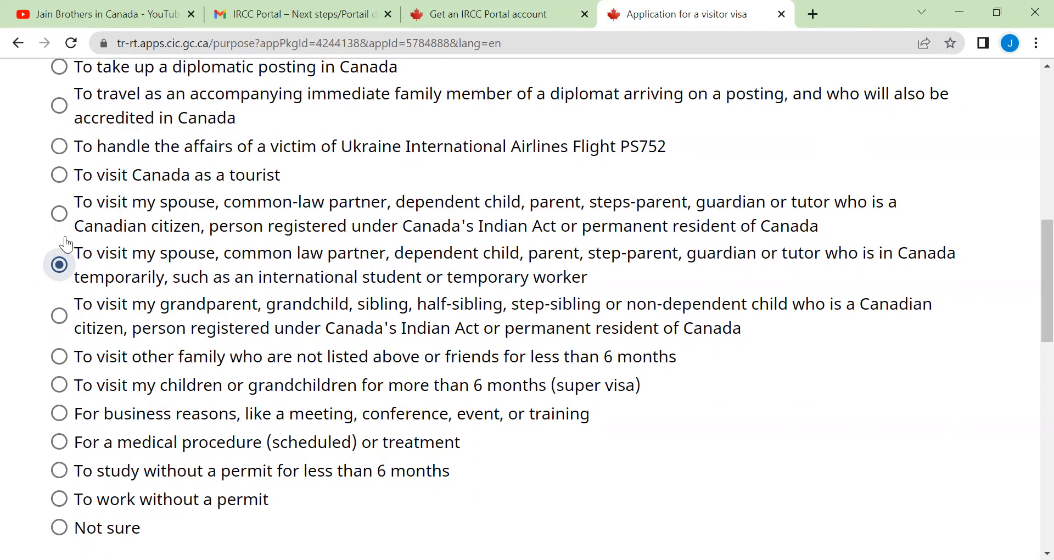
pyautogui.click(60, 215)
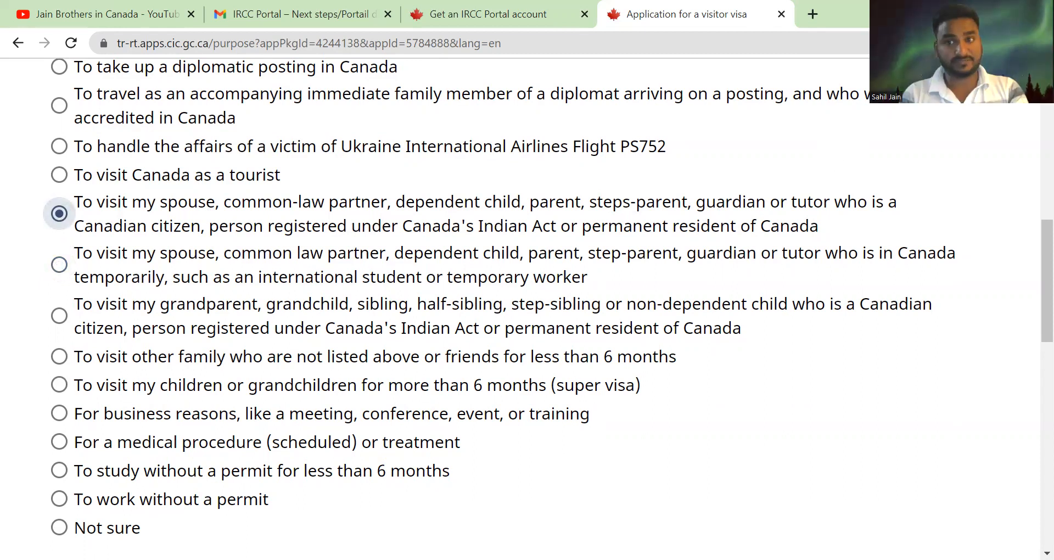
pyautogui.scroll(-2, 448, 292)
# - Paste the prepared 437-character visit description into the trip details box
pyautogui.scroll(-2, 448, 292)
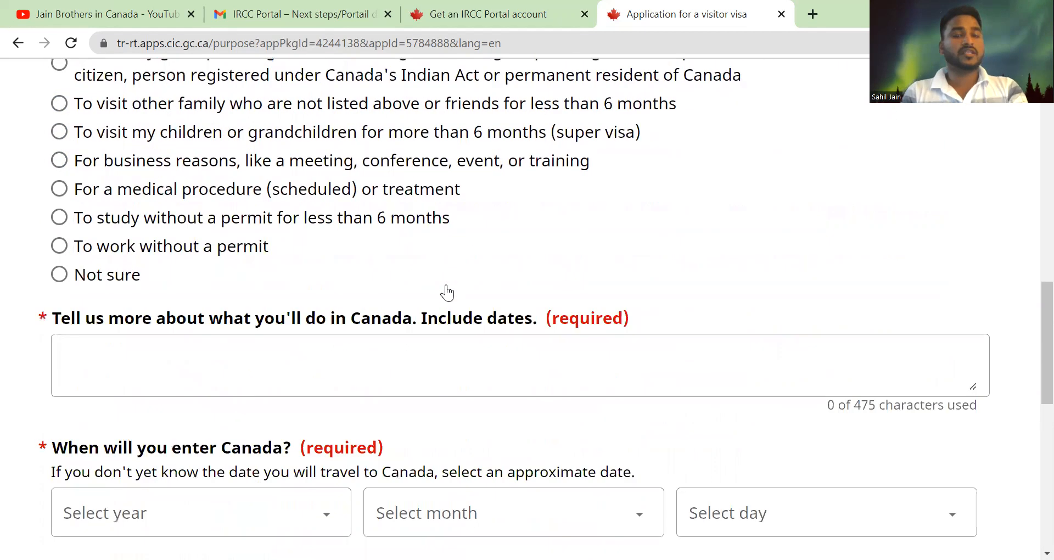
pyautogui.click(382, 373)
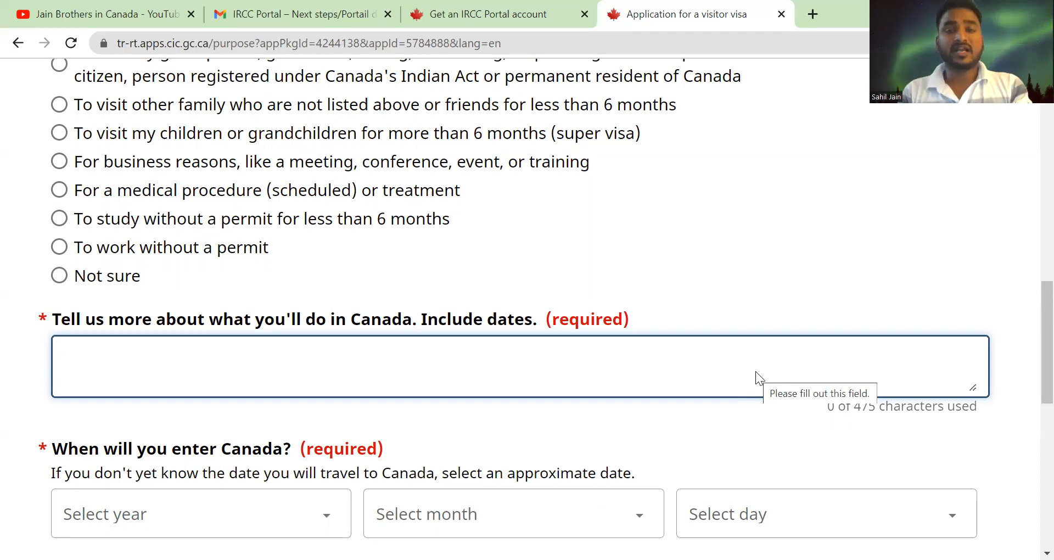
pyautogui.hotkey('alt', 'Tab')
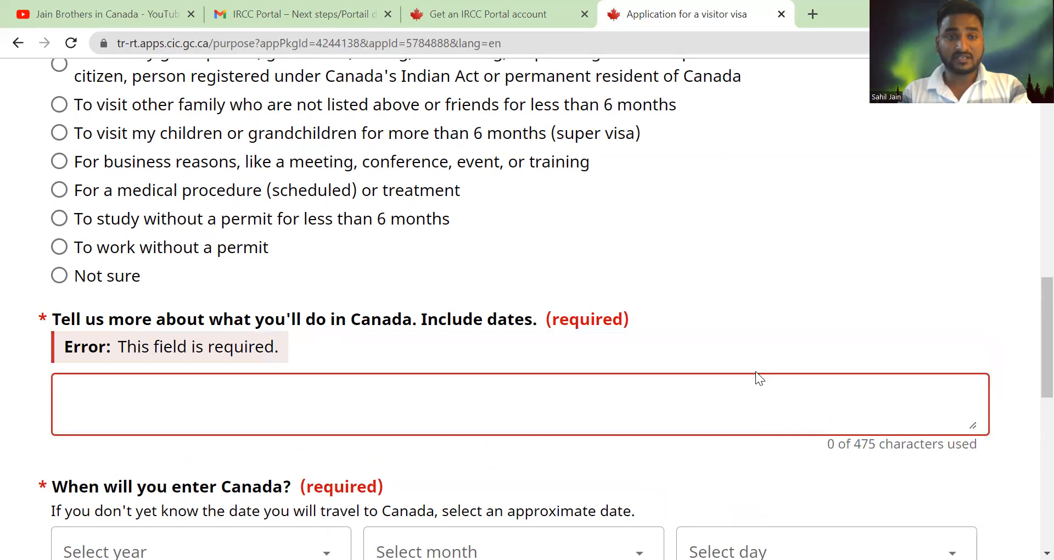
pyautogui.click(190, 396)
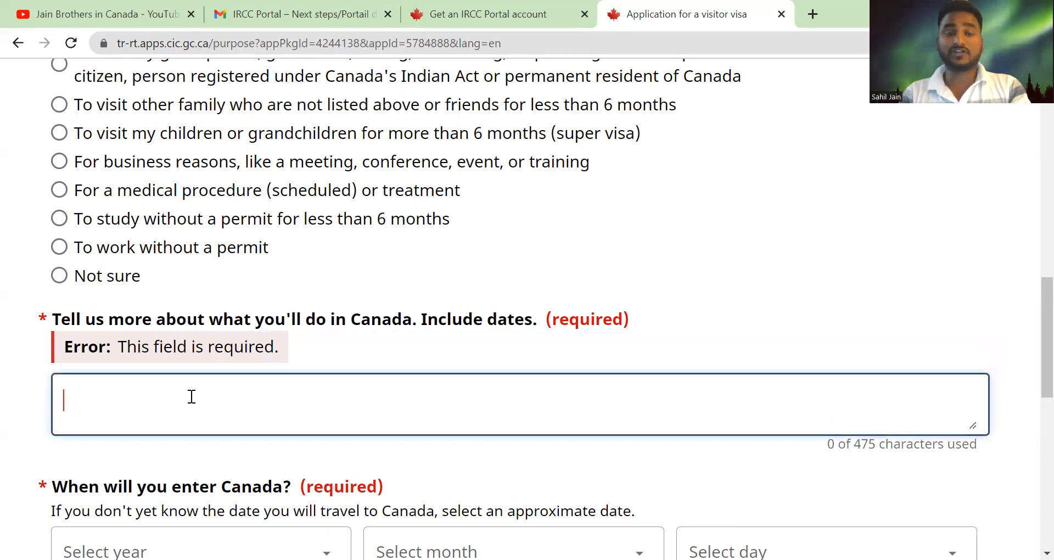
pyautogui.hotkey('ctrl', 'v')
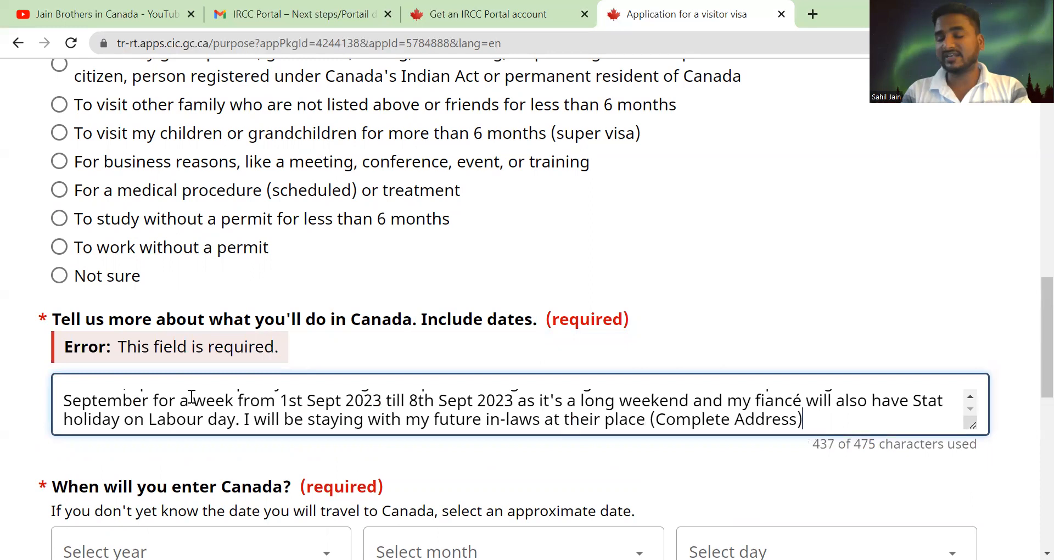
# - Review the description's fiancé mention, 1st–8th Sept dates and stay with future in-laws
pyautogui.scroll(5, 191, 396)
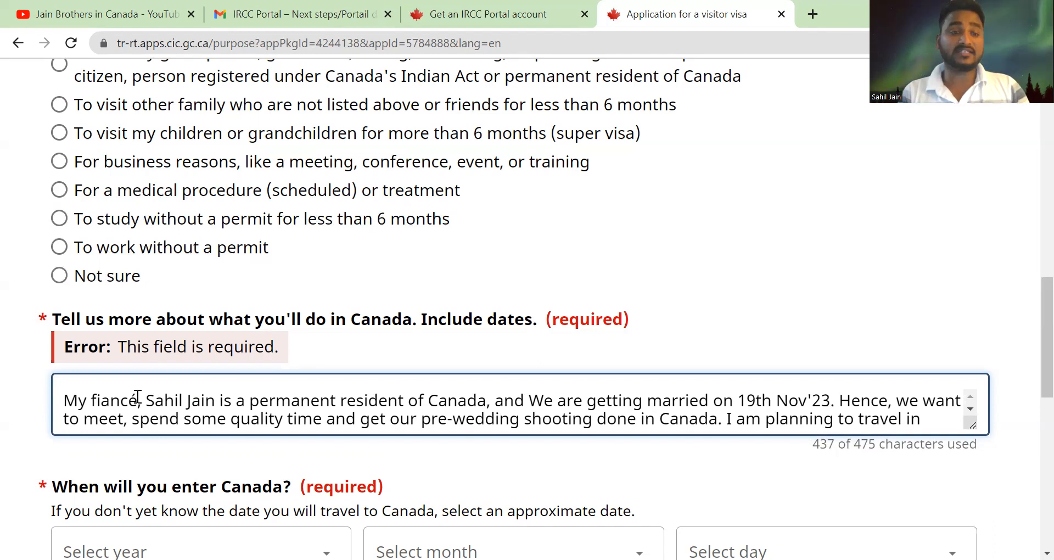
pyautogui.moveTo(97, 400); pyautogui.dragTo(376, 405)
pyautogui.scroll(1, 377, 405)
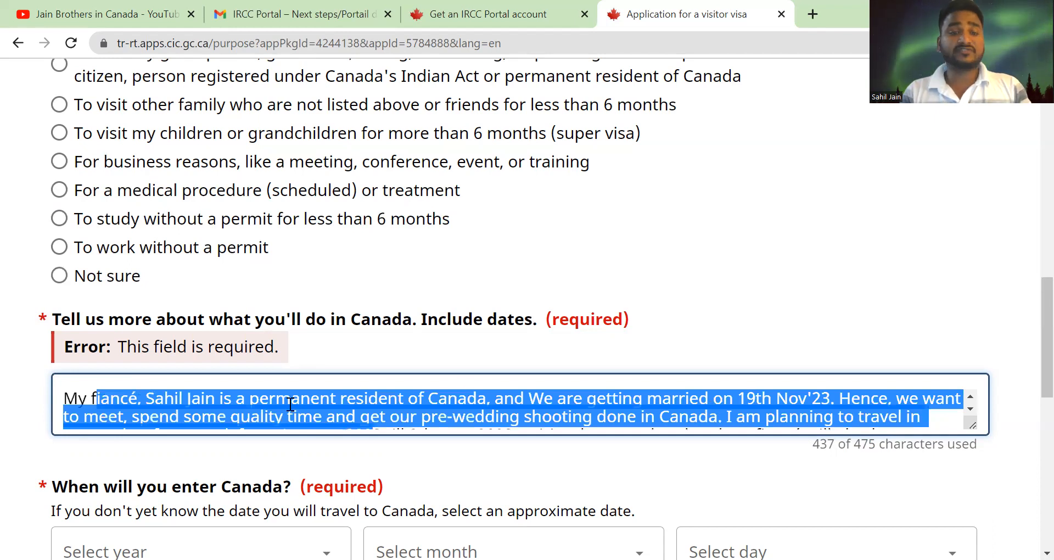
pyautogui.click(242, 413)
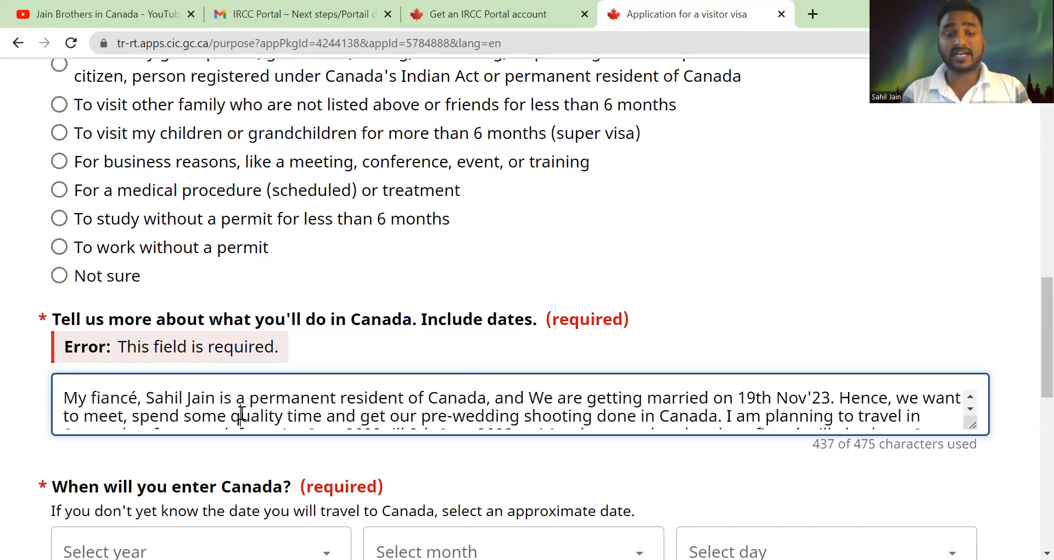
pyautogui.scroll(-1, 242, 413)
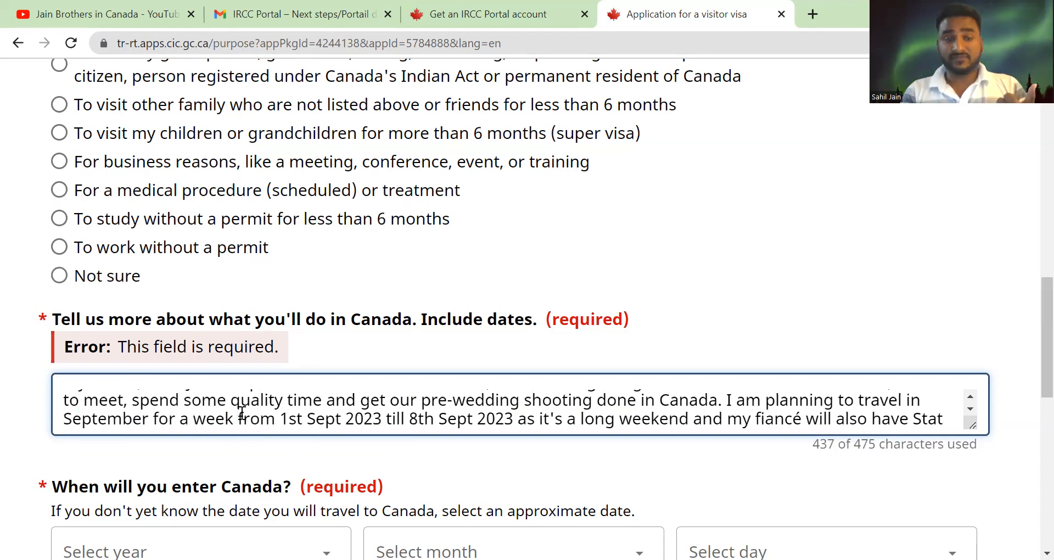
pyautogui.moveTo(297, 418); pyautogui.dragTo(486, 412)
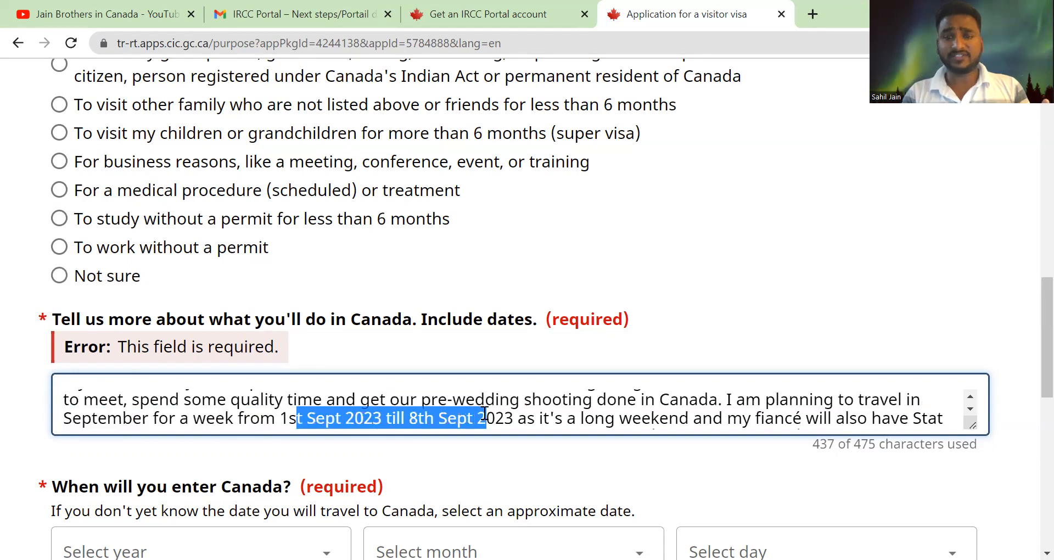
pyautogui.moveTo(575, 418); pyautogui.dragTo(688, 417)
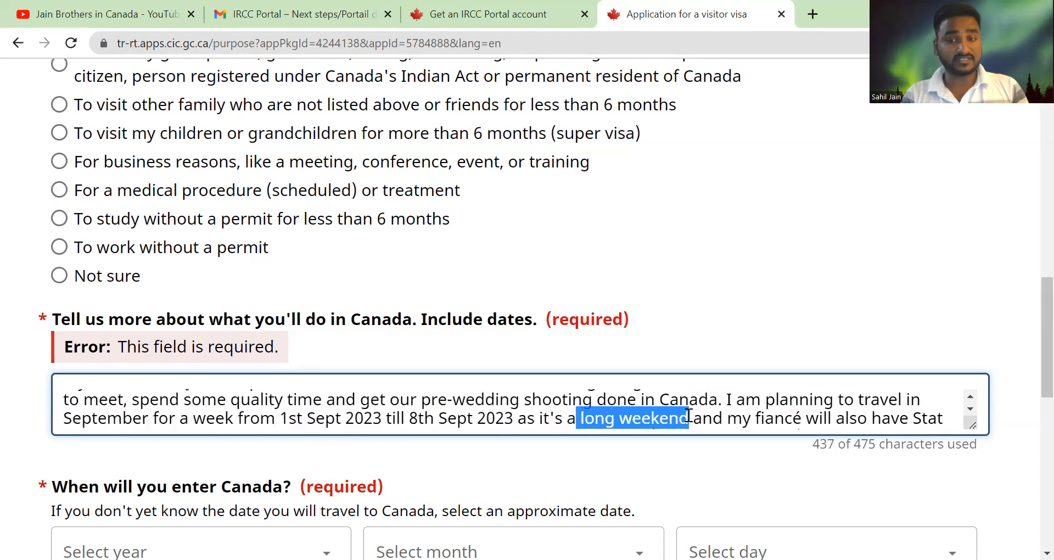
pyautogui.press('Down')
pyautogui.press('Down')
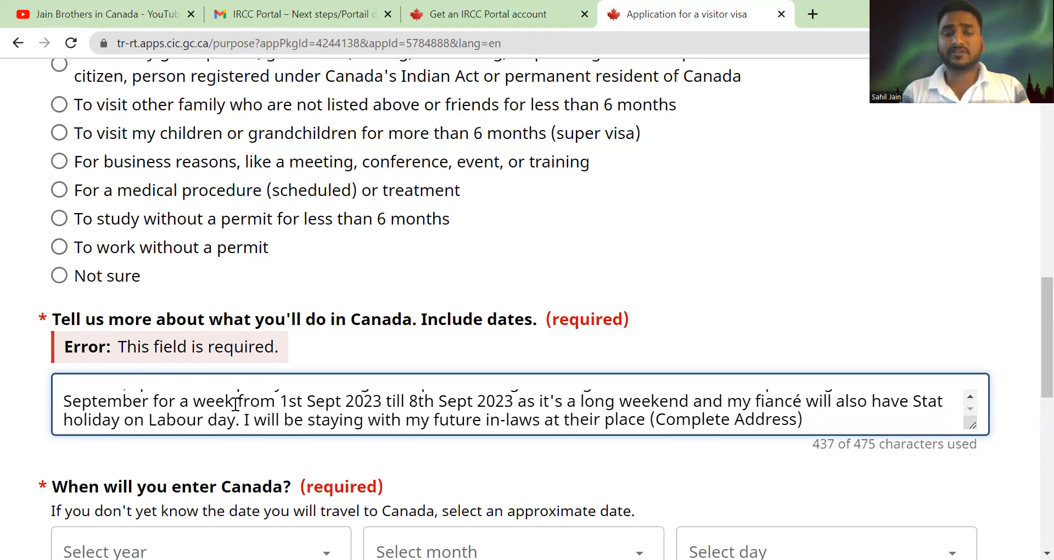
pyautogui.moveTo(247, 421); pyautogui.dragTo(818, 422)
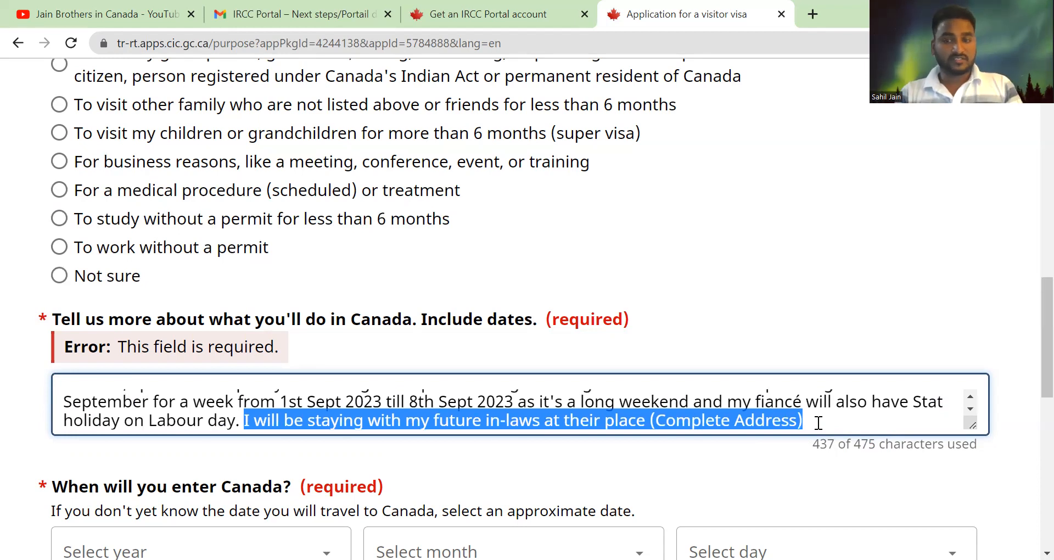
pyautogui.scroll(-2, 730, 311)
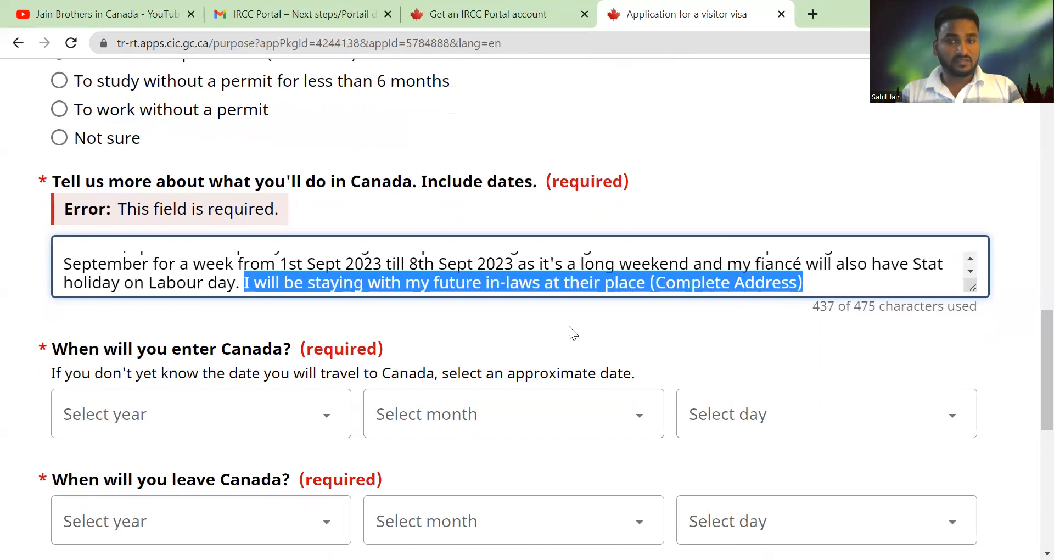
# - Set the date of entering Canada to 1 September 2023
pyautogui.scroll(-2, 569, 332)
pyautogui.click(266, 305)
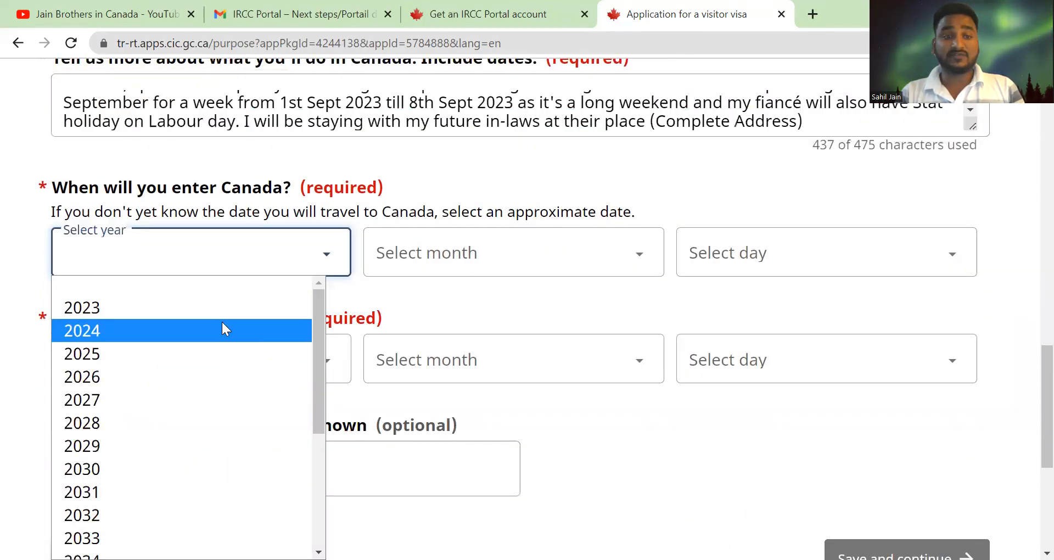
pyautogui.click(463, 272)
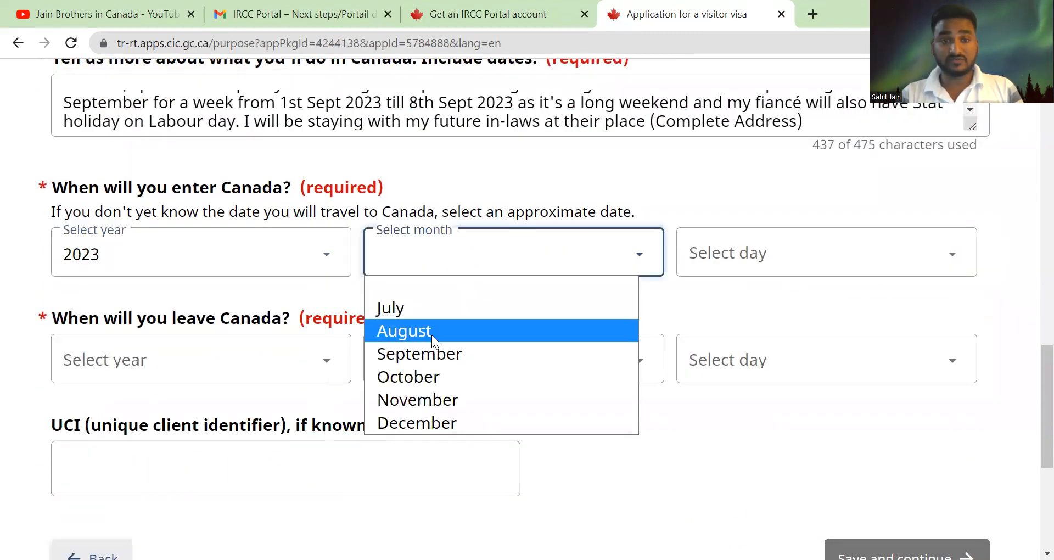
pyautogui.click(419, 355)
pyautogui.click(683, 258)
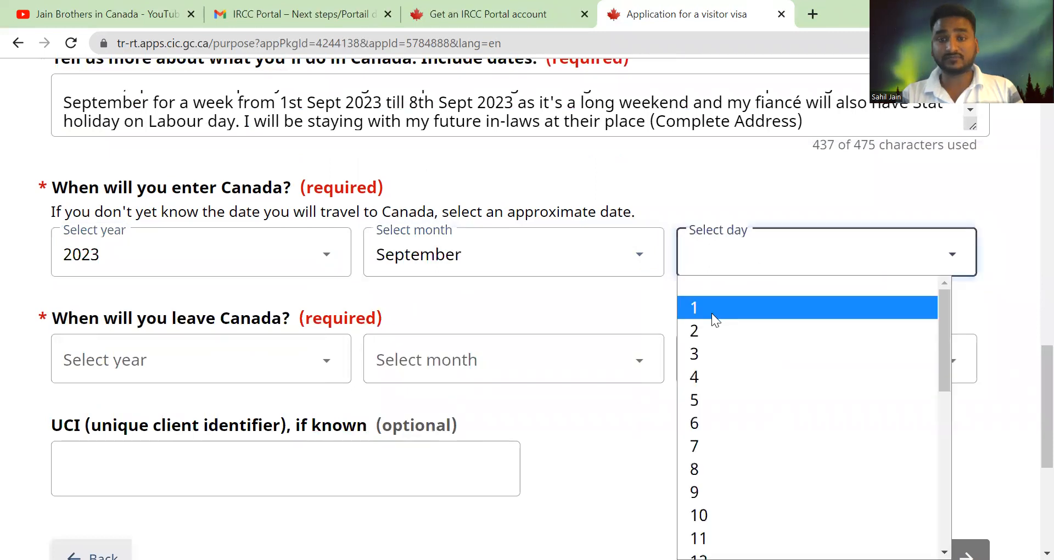
pyautogui.click(711, 313)
# - Set the date of leaving Canada to 8 September 2023 and save the travel dates
pyautogui.click(311, 375)
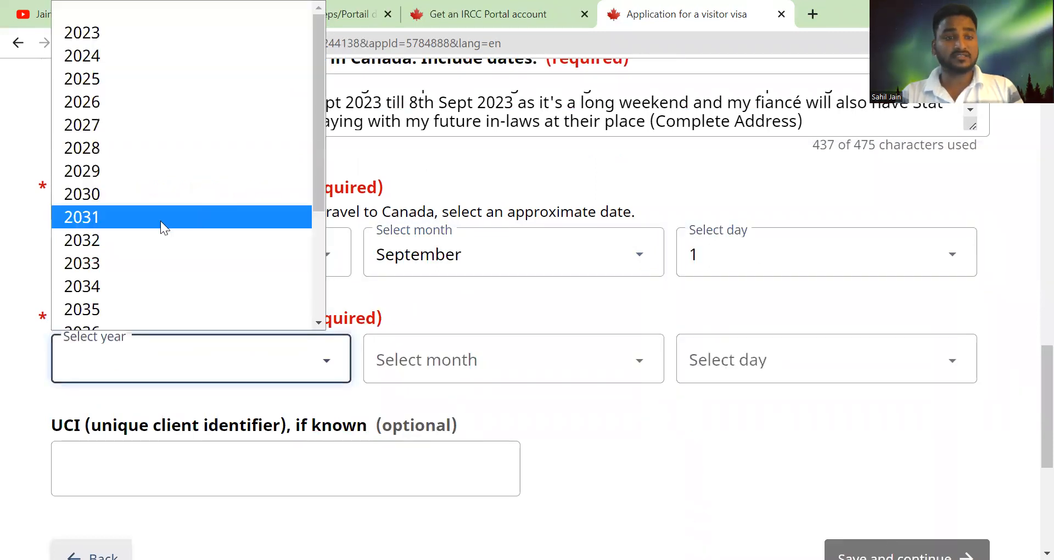
pyautogui.click(101, 39)
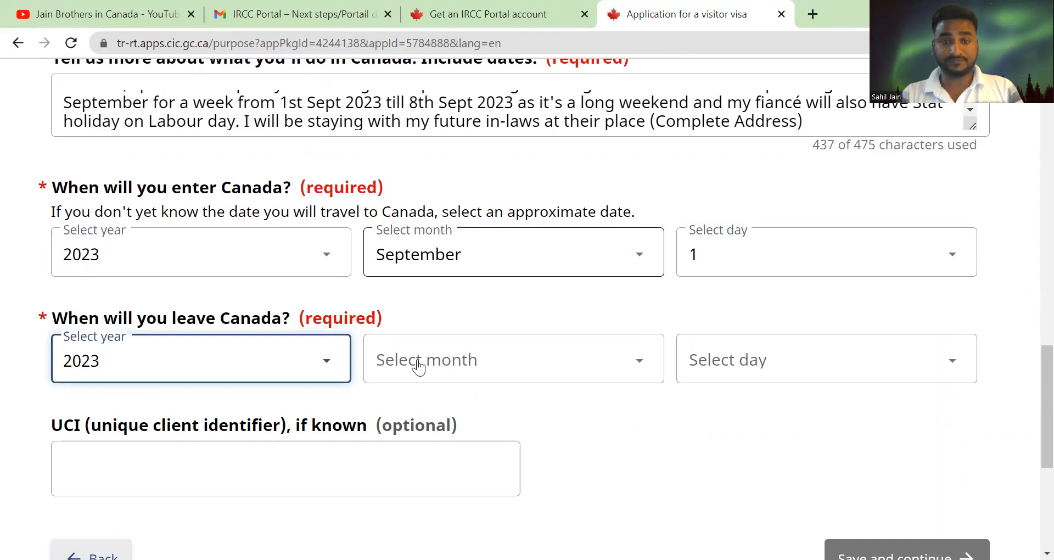
pyautogui.click(425, 378)
pyautogui.click(431, 462)
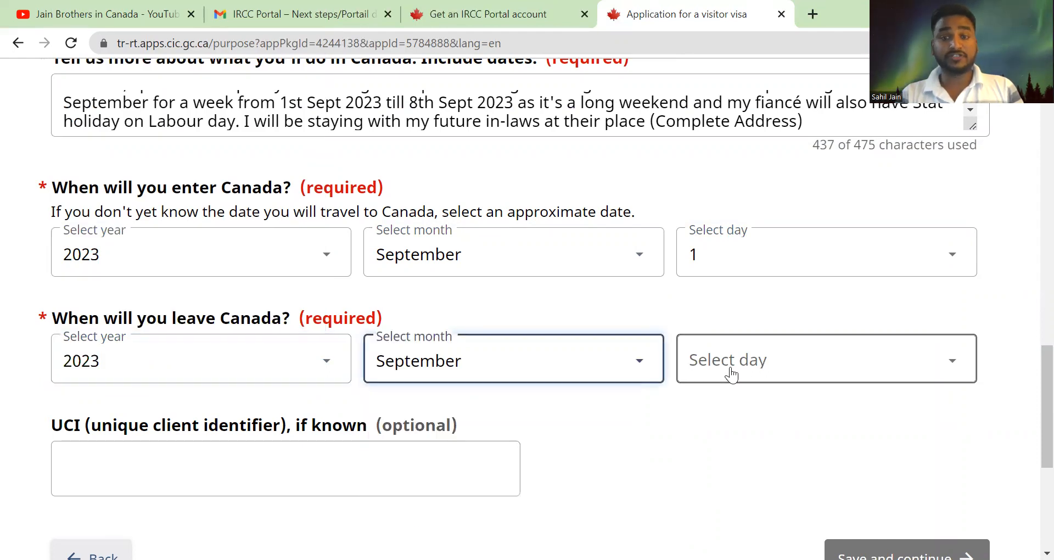
pyautogui.click(729, 372)
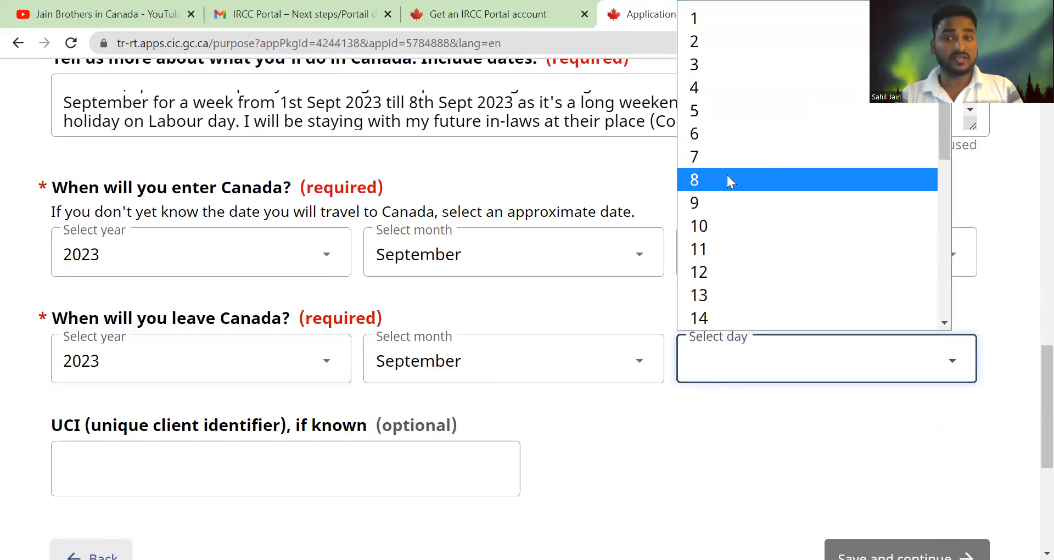
pyautogui.click(727, 176)
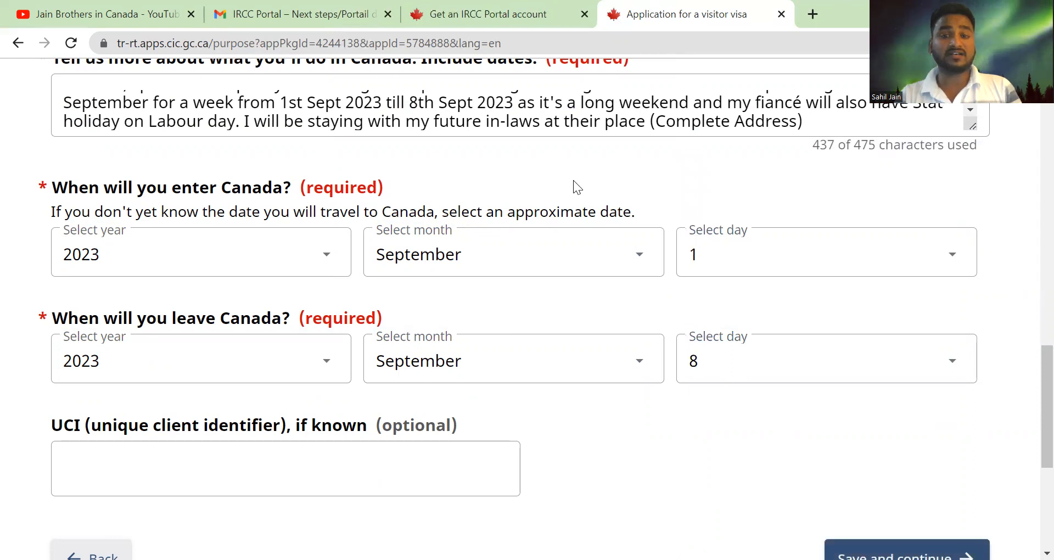
pyautogui.scroll(-2, 573, 180)
pyautogui.click(318, 348)
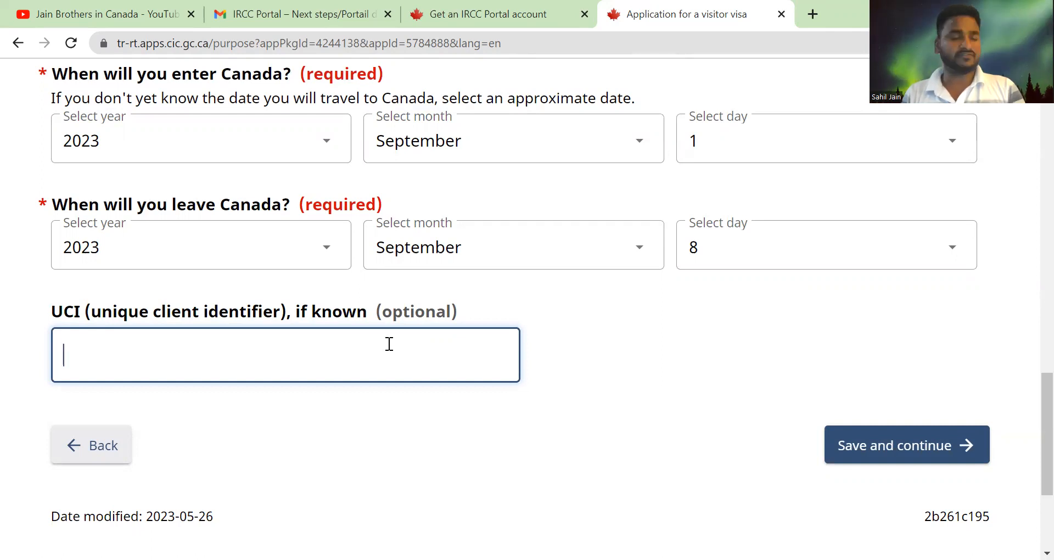
pyautogui.click(873, 456)
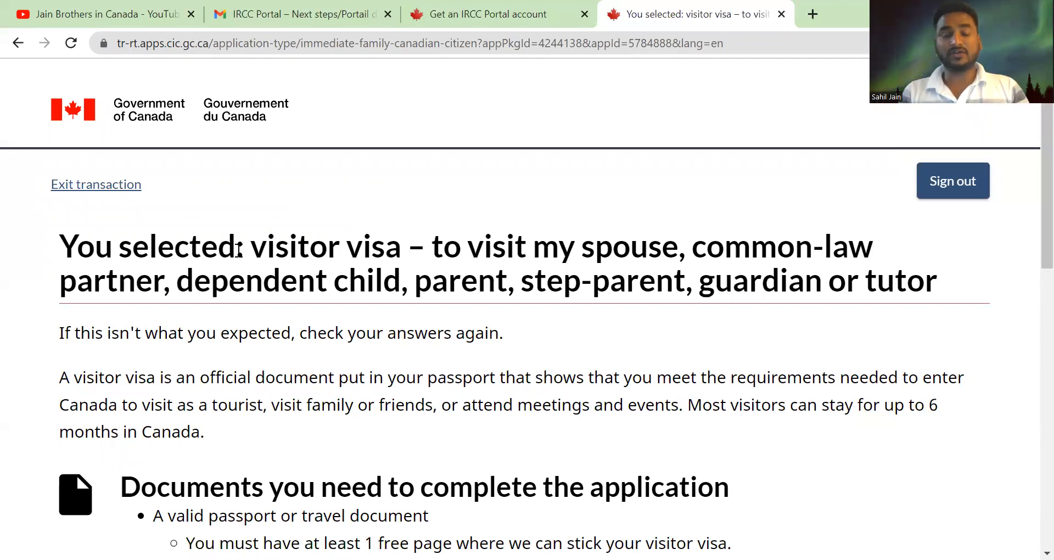
# - Review the visitor visa summary requiring a valid passport and a letter of invitation
pyautogui.moveTo(152, 237); pyautogui.dragTo(574, 271)
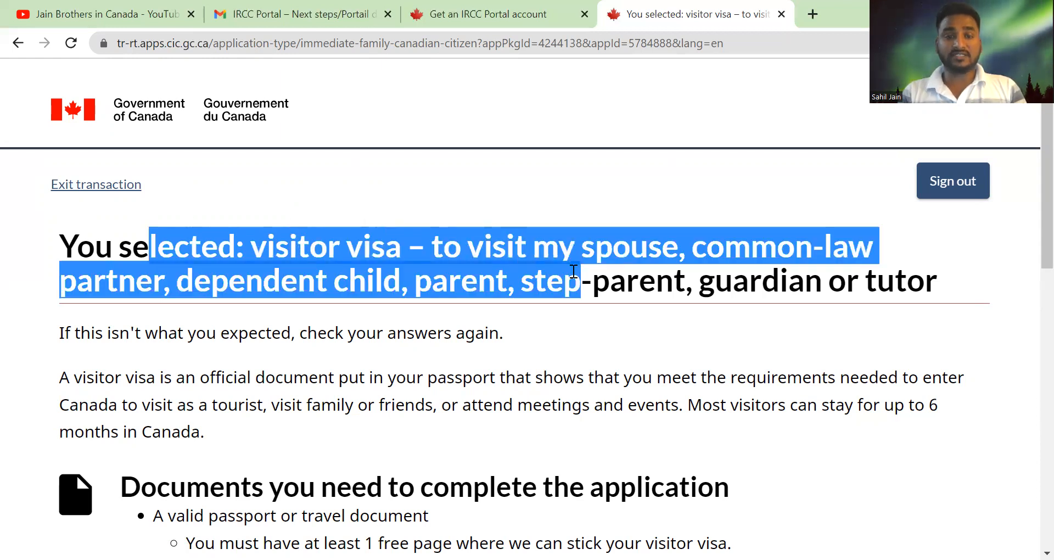
pyautogui.scroll(-3, 573, 271)
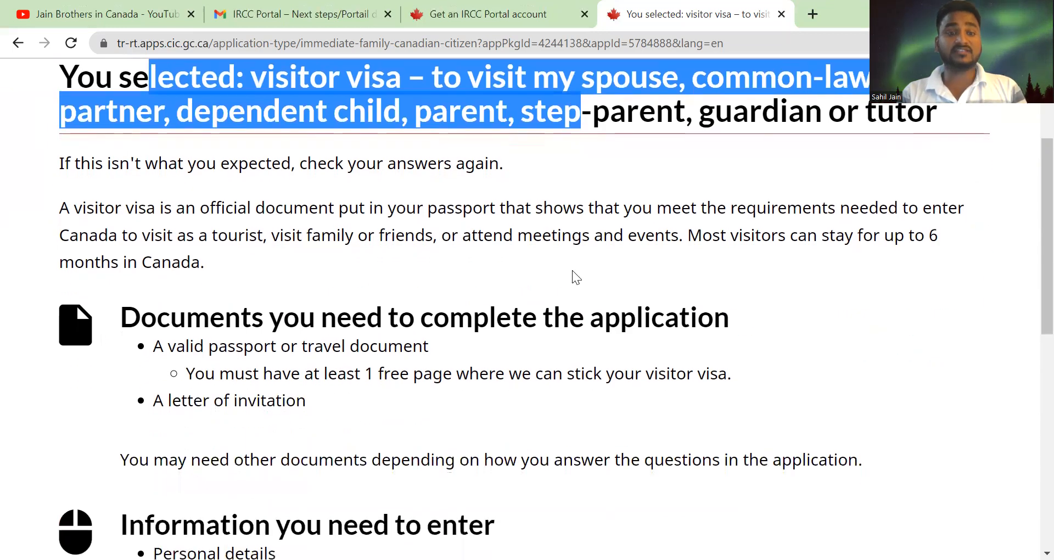
pyautogui.moveTo(146, 312); pyautogui.dragTo(353, 346)
pyautogui.moveTo(275, 354); pyautogui.dragTo(427, 347)
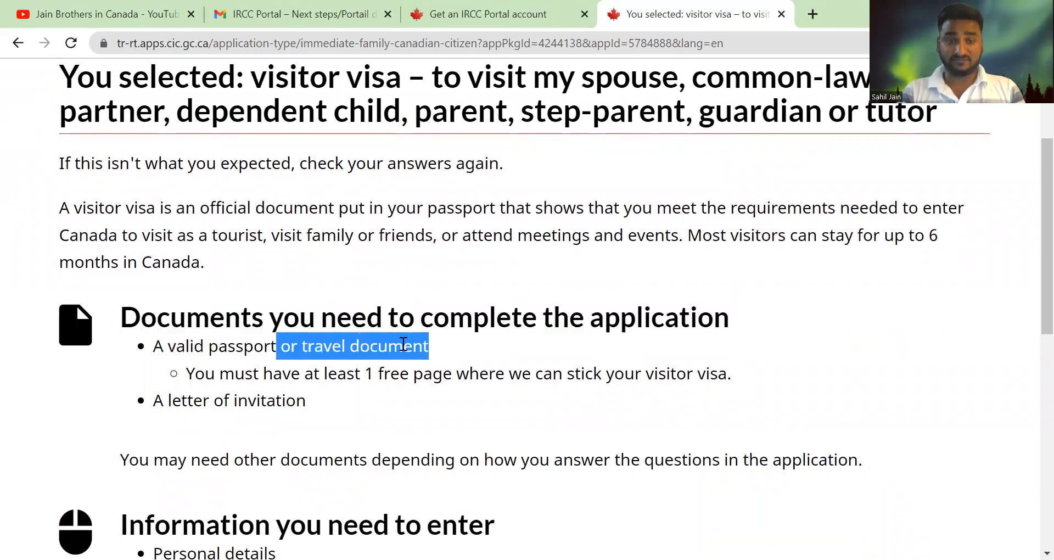
pyautogui.moveTo(167, 401); pyautogui.dragTo(311, 394)
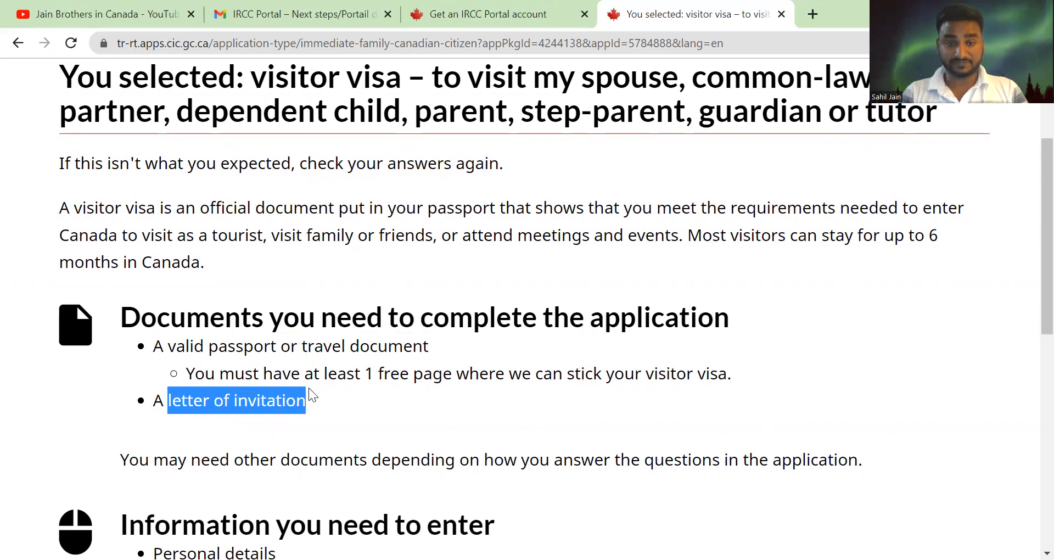
pyautogui.moveTo(253, 373); pyautogui.dragTo(471, 373)
# - Review the list of information to enter and continue into the application form
pyautogui.scroll(-2, 475, 374)
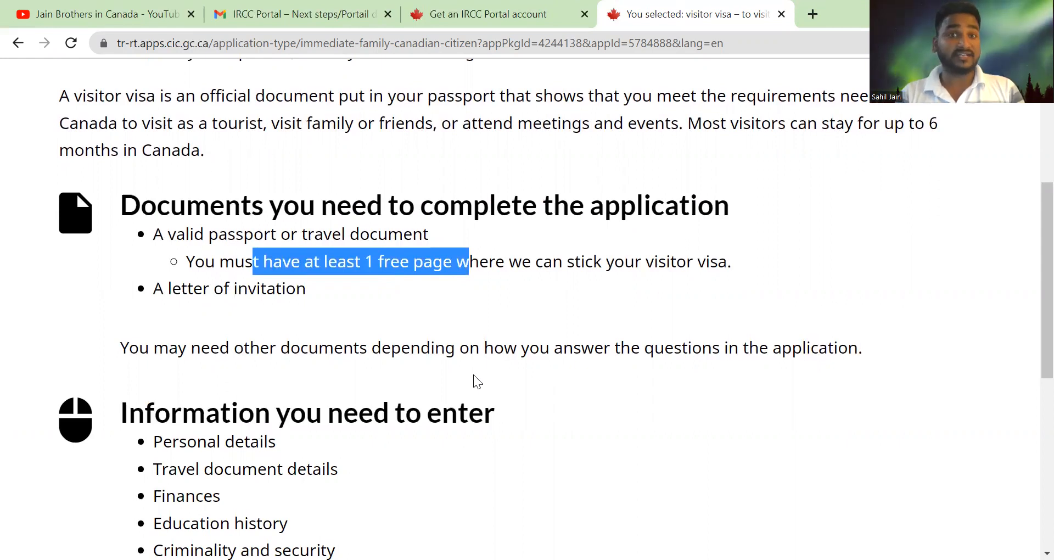
pyautogui.scroll(-3, 473, 376)
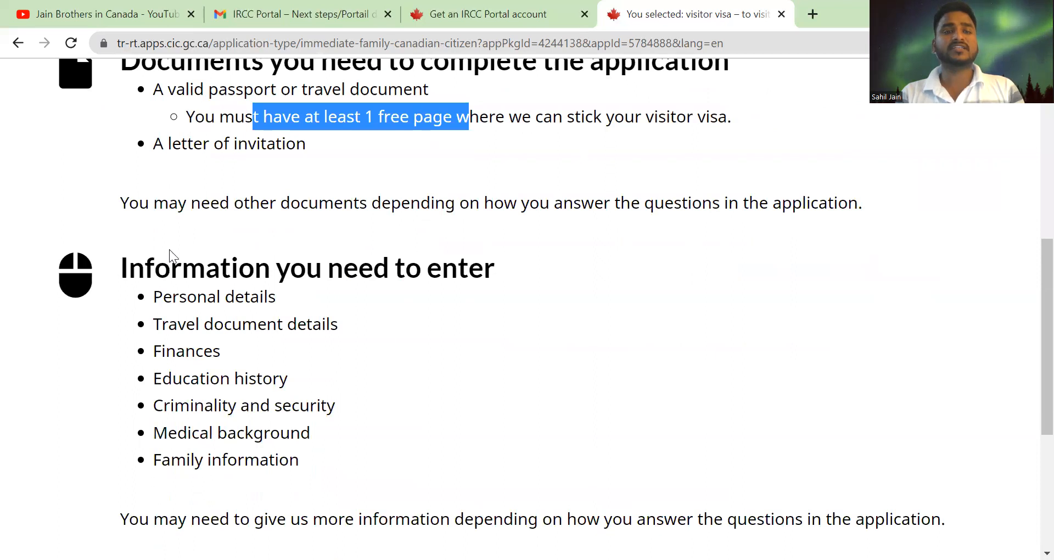
pyautogui.moveTo(119, 256); pyautogui.dragTo(306, 462)
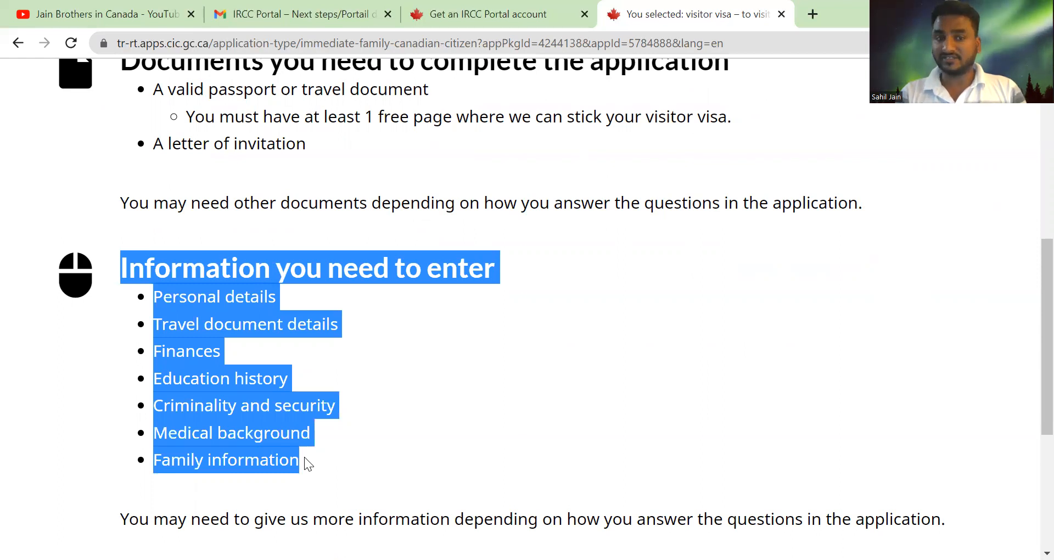
pyautogui.scroll(-3, 304, 464)
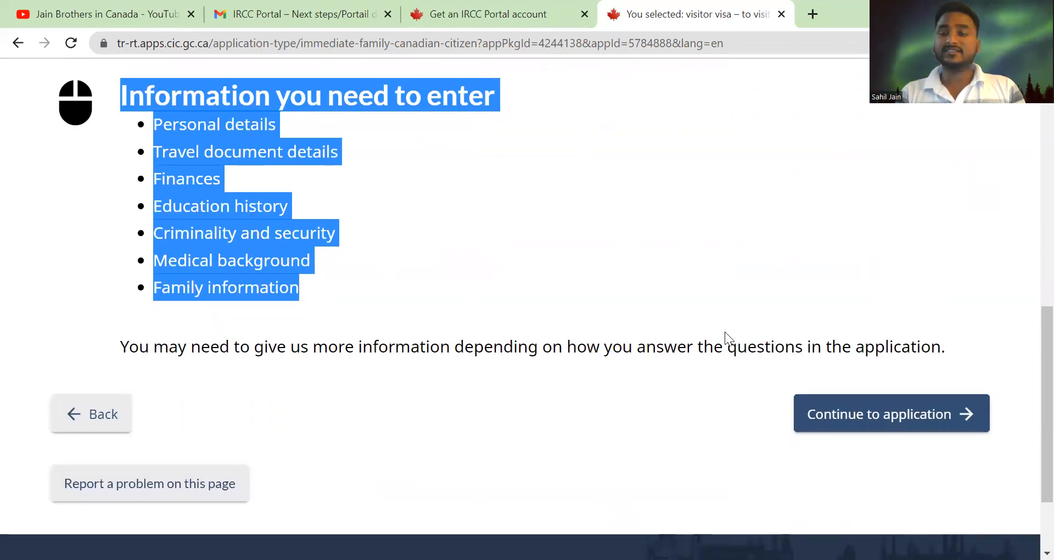
pyautogui.click(855, 422)
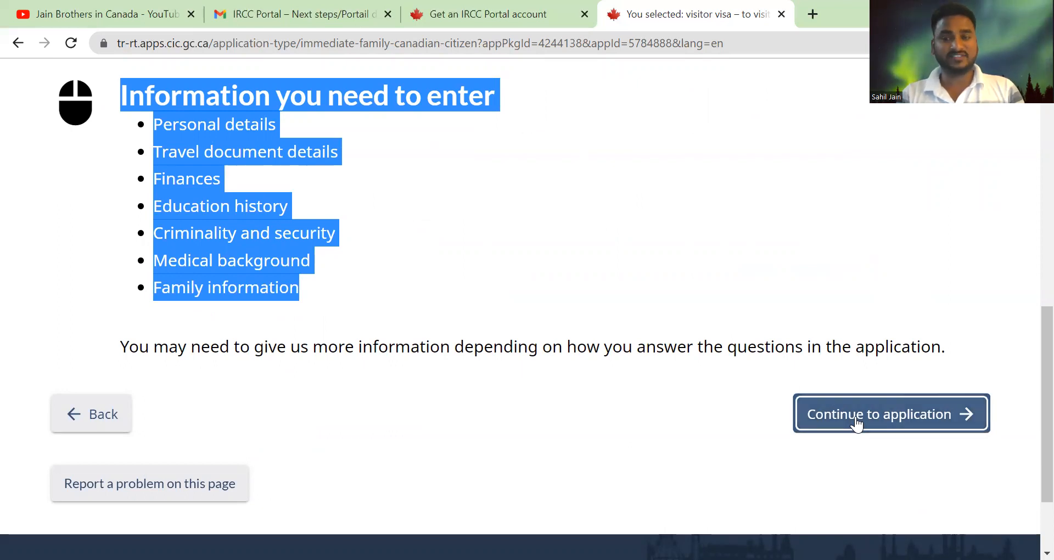
pyautogui.click(856, 417)
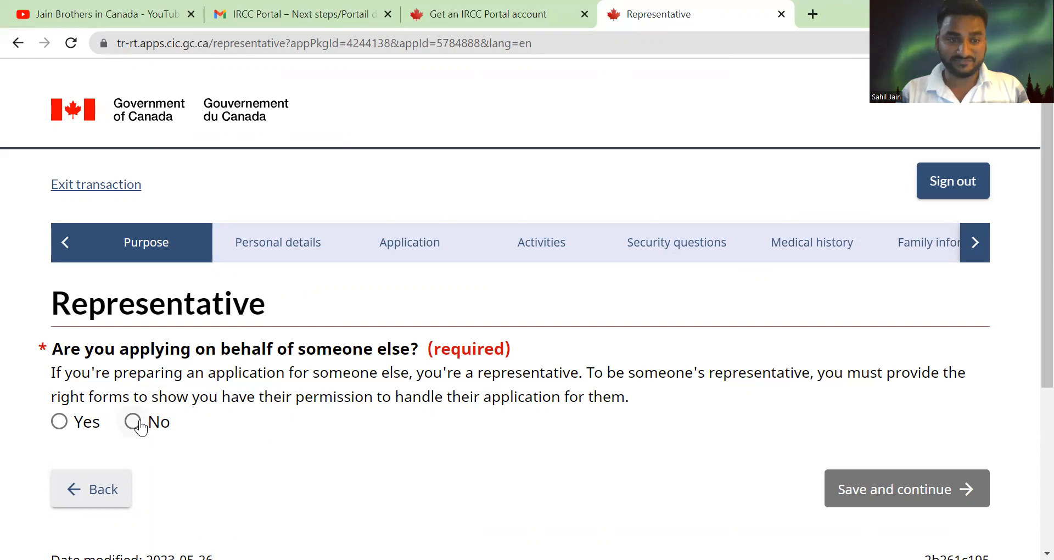
# - Answer Yes to applying on someone else's behalf and No to being an authorized paid representative
pyautogui.click(65, 425)
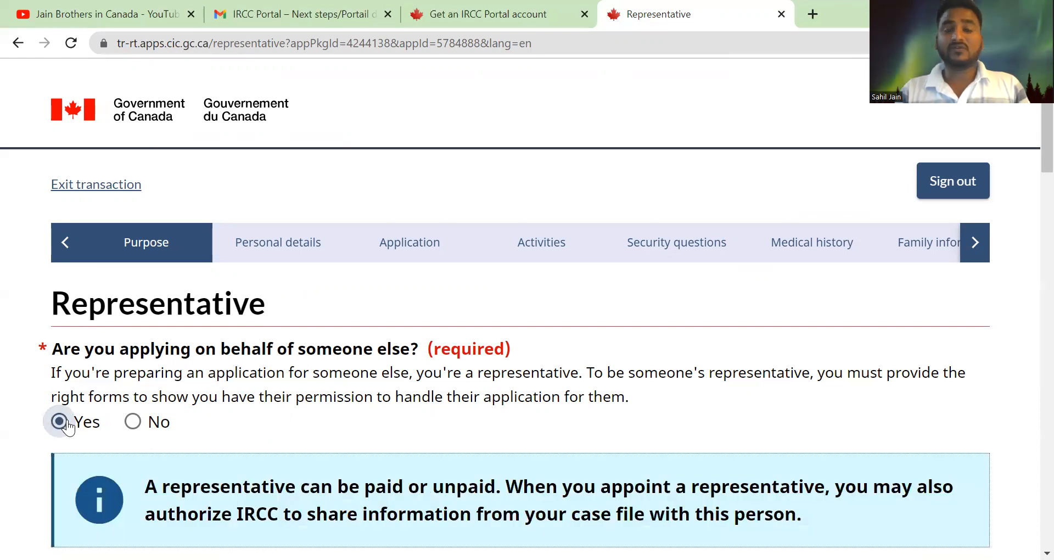
pyautogui.click(134, 422)
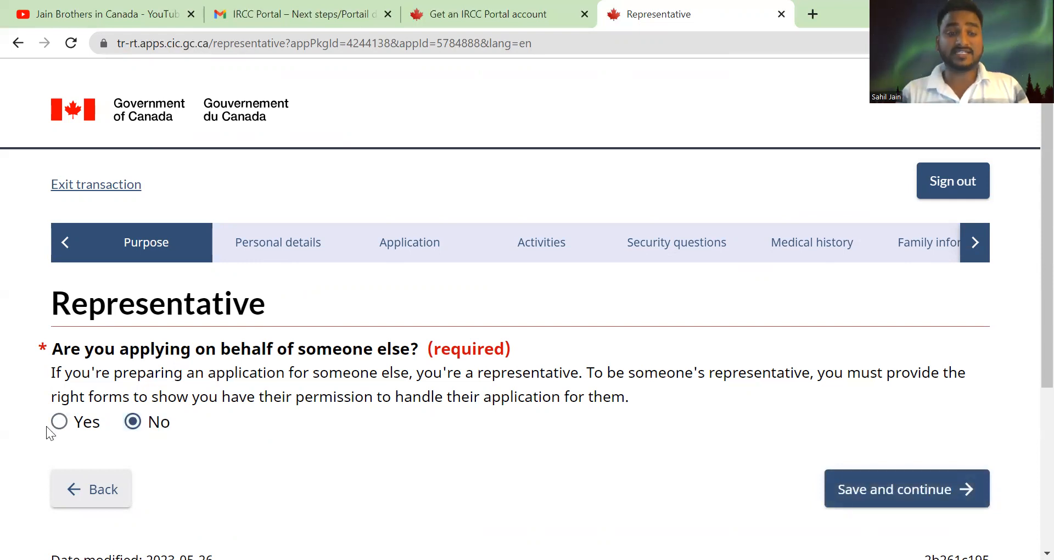
pyautogui.click(64, 424)
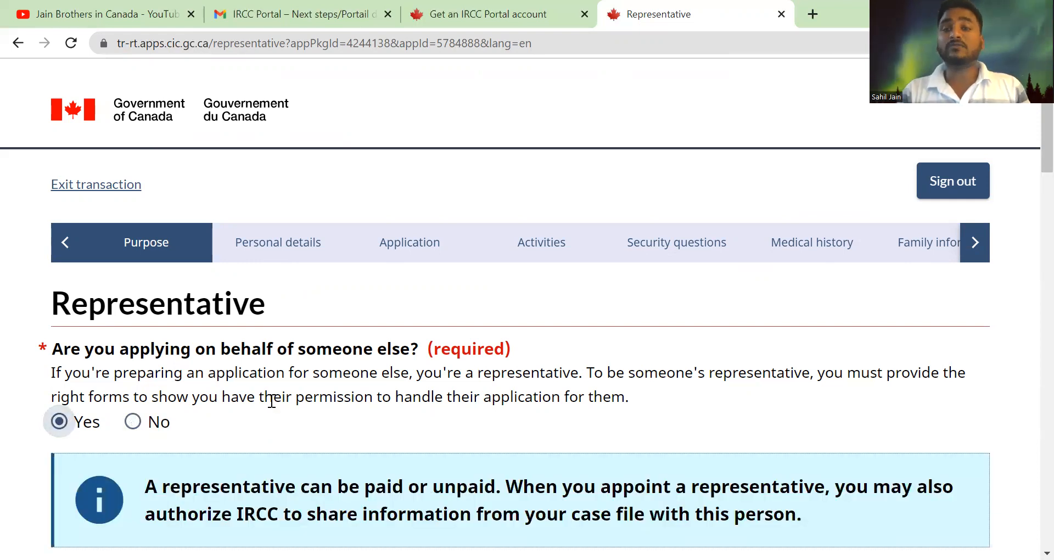
pyautogui.scroll(-4, 271, 400)
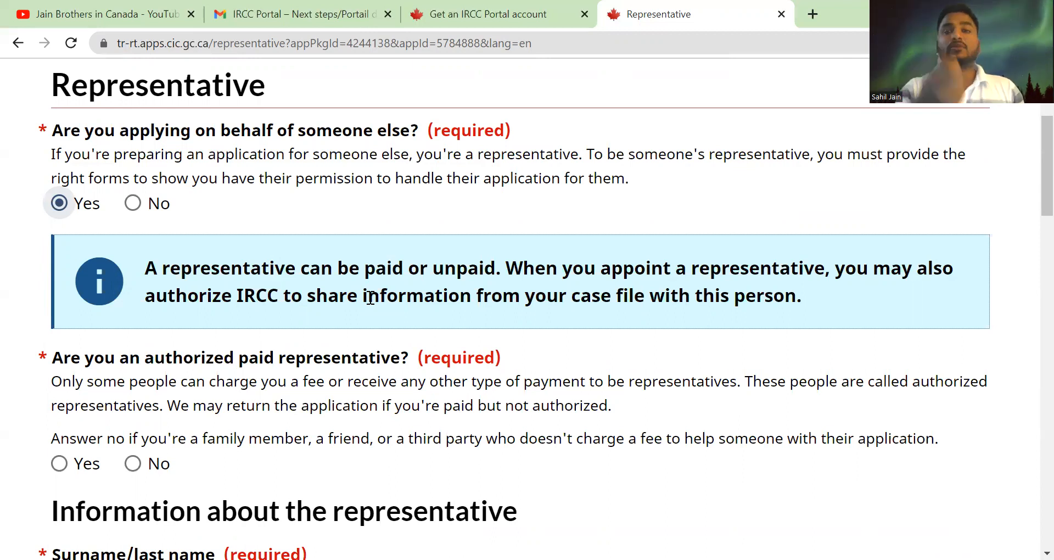
pyautogui.scroll(-3, 371, 298)
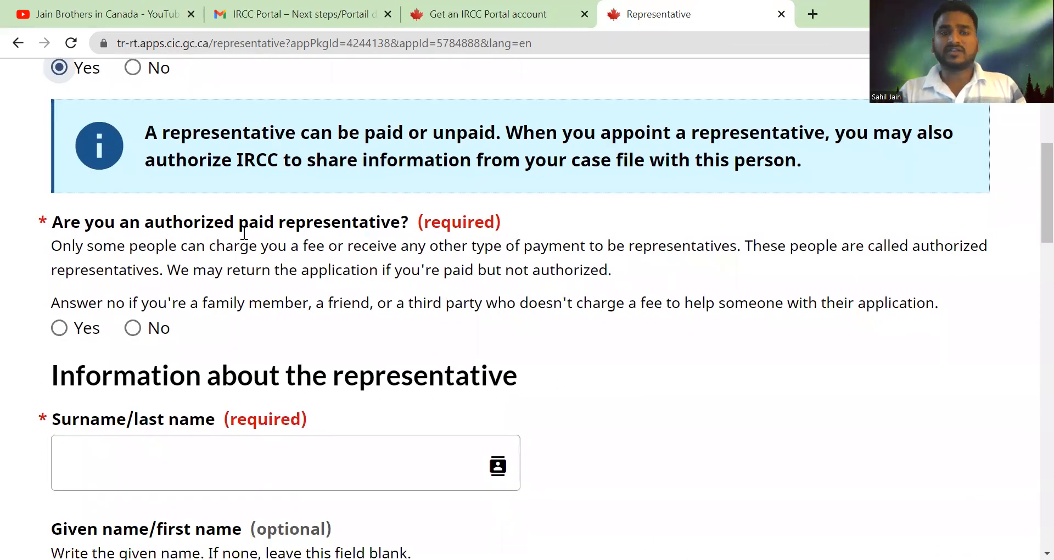
pyautogui.doubleClick(317, 226)
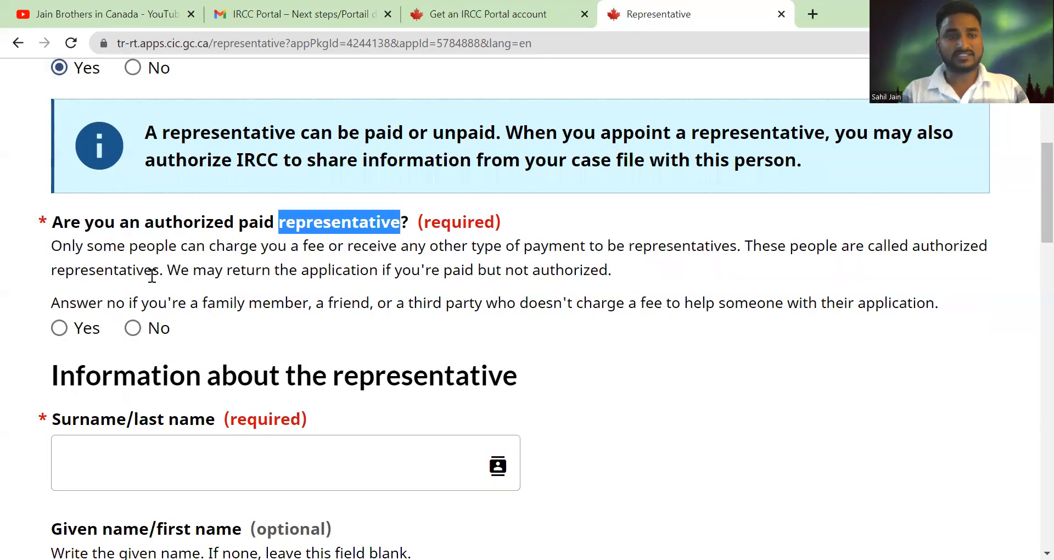
pyautogui.click(135, 329)
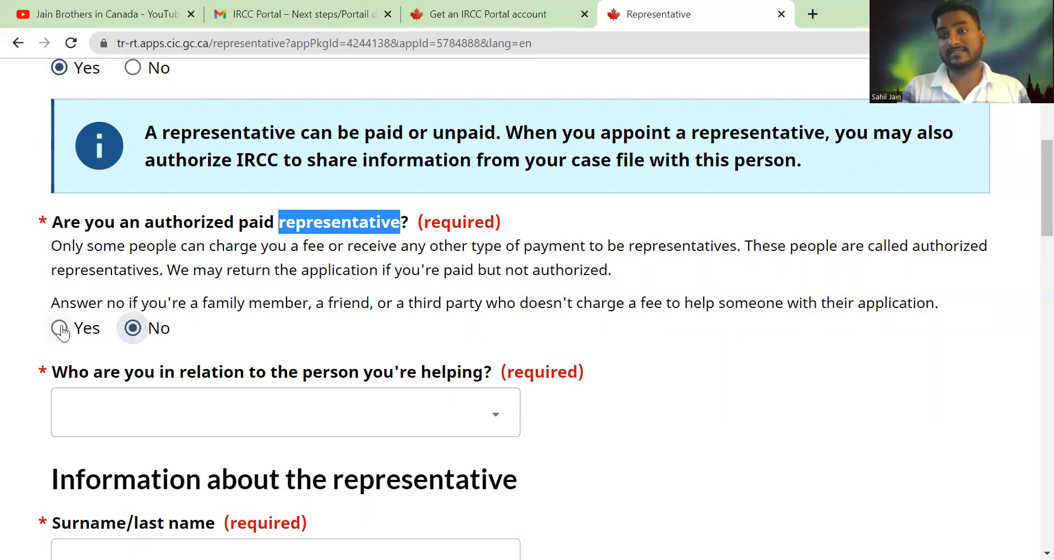
pyautogui.scroll(-2, 311, 306)
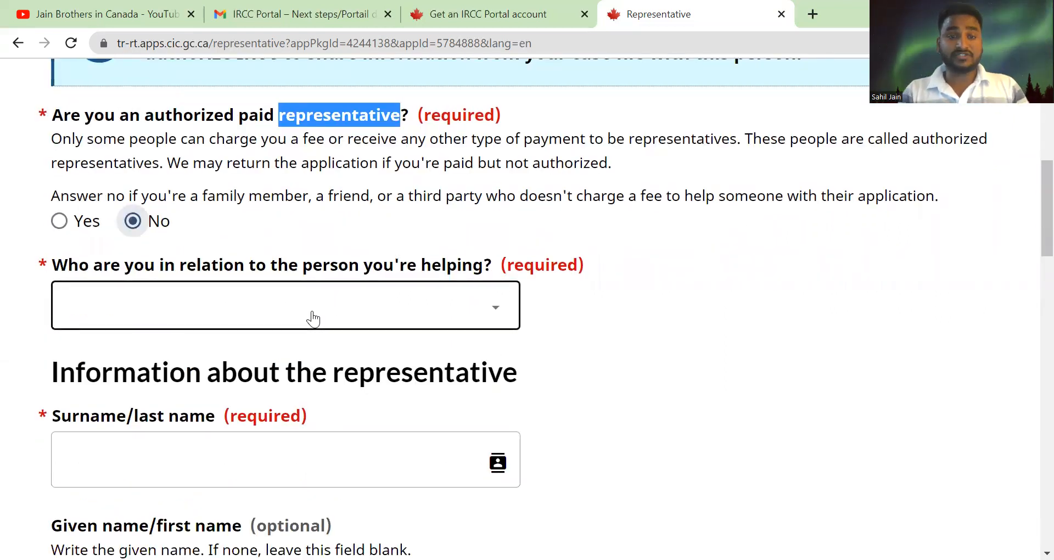
pyautogui.click(313, 318)
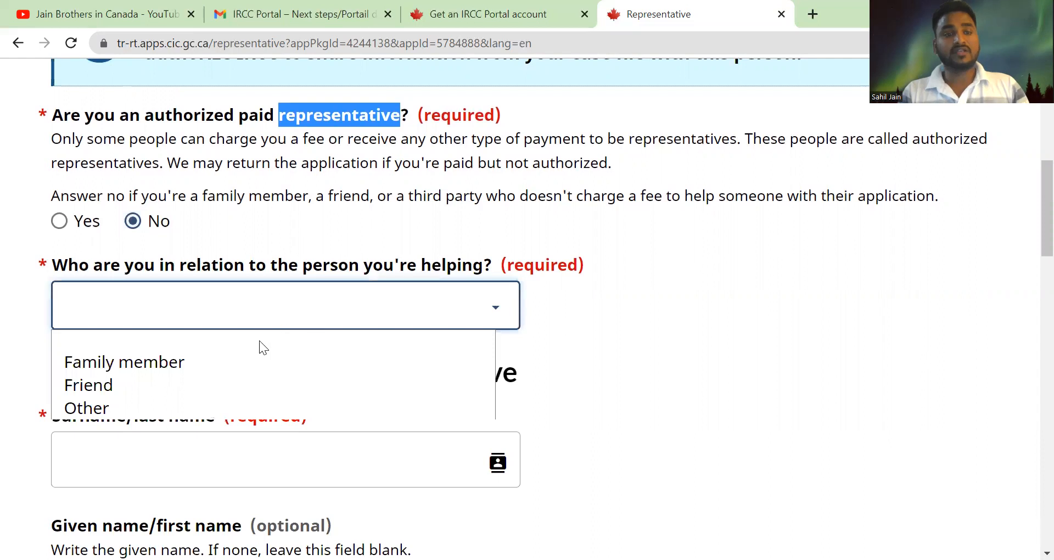
# - Set the relationship to Family member and fill the representative's surname and given name from autofill
pyautogui.click(199, 370)
pyautogui.click(197, 457)
pyautogui.scroll(-3, 197, 458)
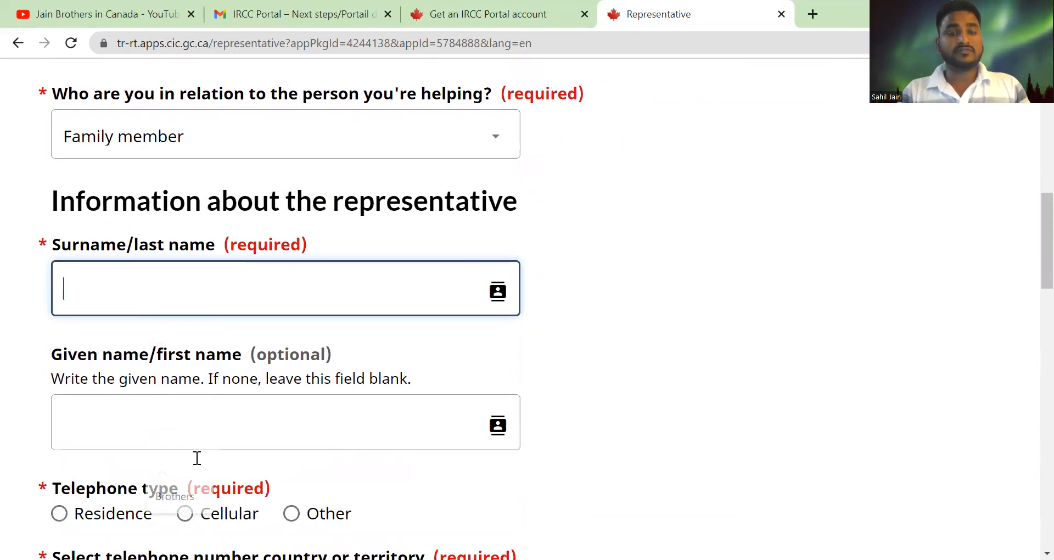
pyautogui.click(293, 293)
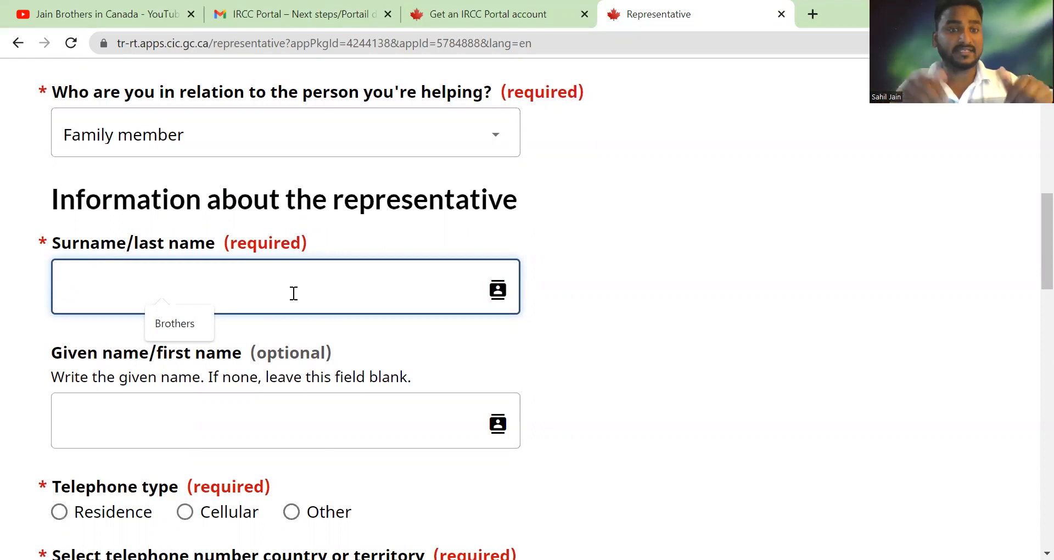
pyautogui.click(205, 317)
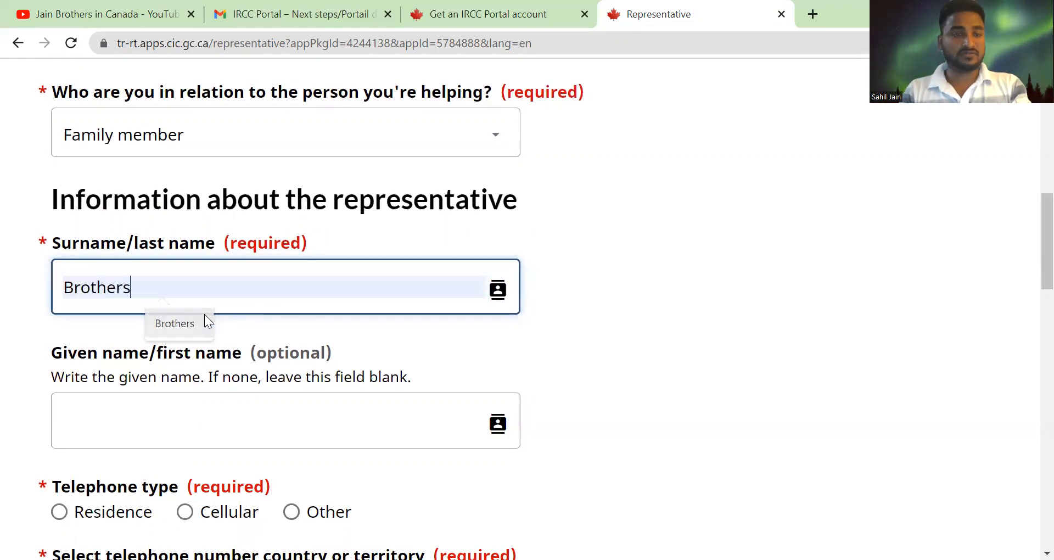
pyautogui.click(174, 416)
pyautogui.click(170, 450)
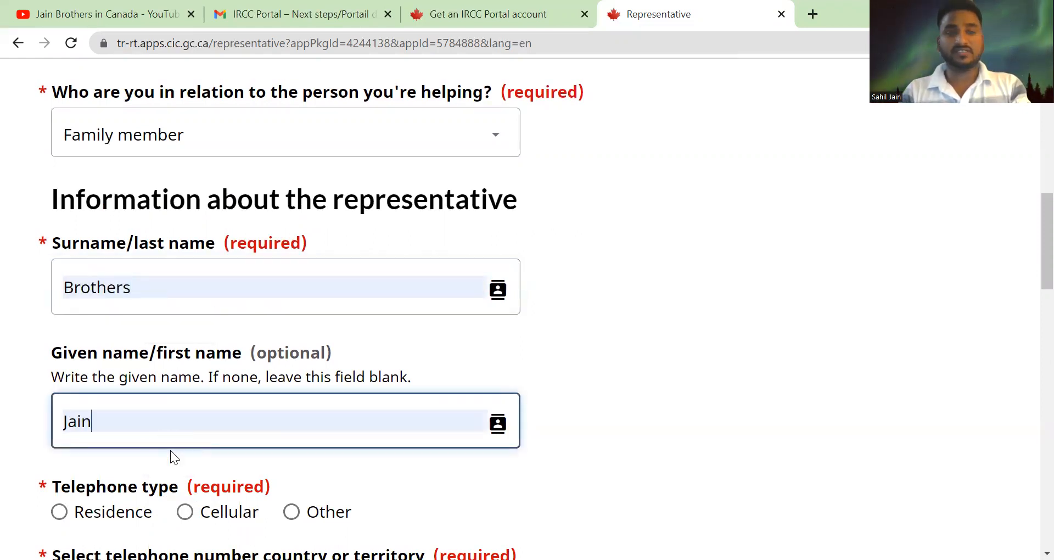
# - Add a Residence, Canada/US telephone and enter the representative's phone number
pyautogui.scroll(-4, 248, 322)
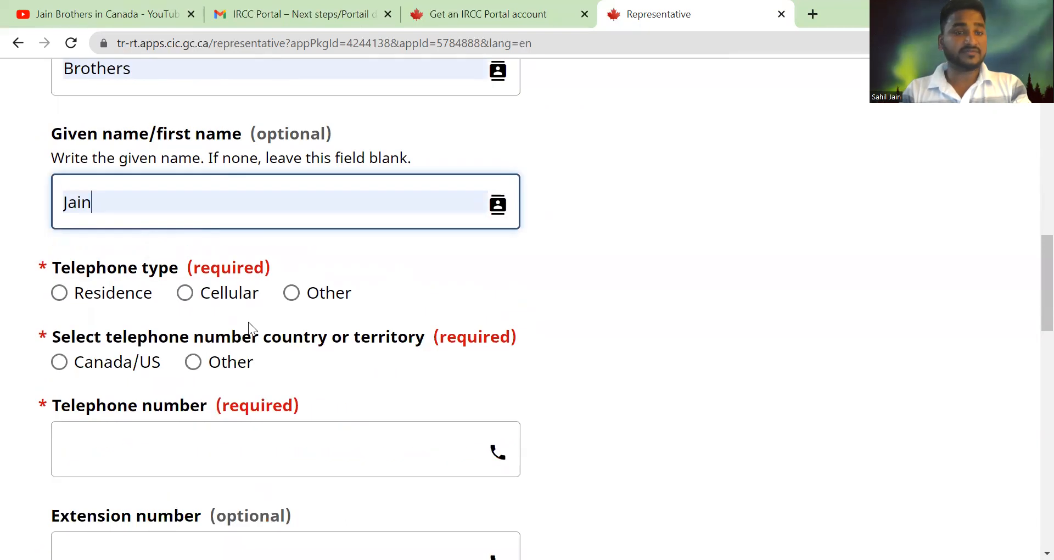
pyautogui.click(60, 294)
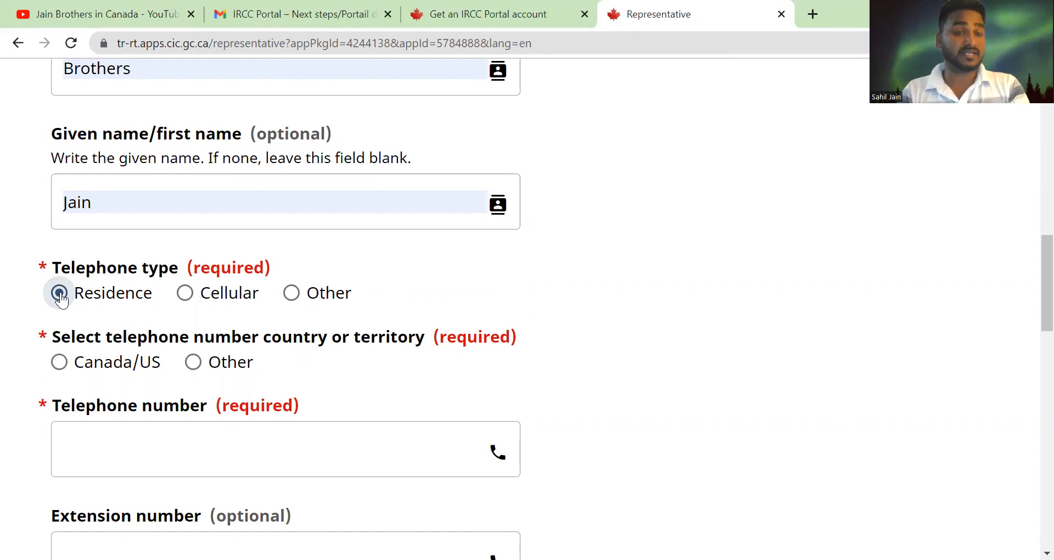
pyautogui.click(59, 363)
pyautogui.click(121, 447)
pyautogui.write('60435355')
pyautogui.press('BackSpace')
pyautogui.press('BackSpace')
pyautogui.press('BackSpace')
pyautogui.press('BackSpace')
pyautogui.press('BackSpace')
pyautogui.write('12345')
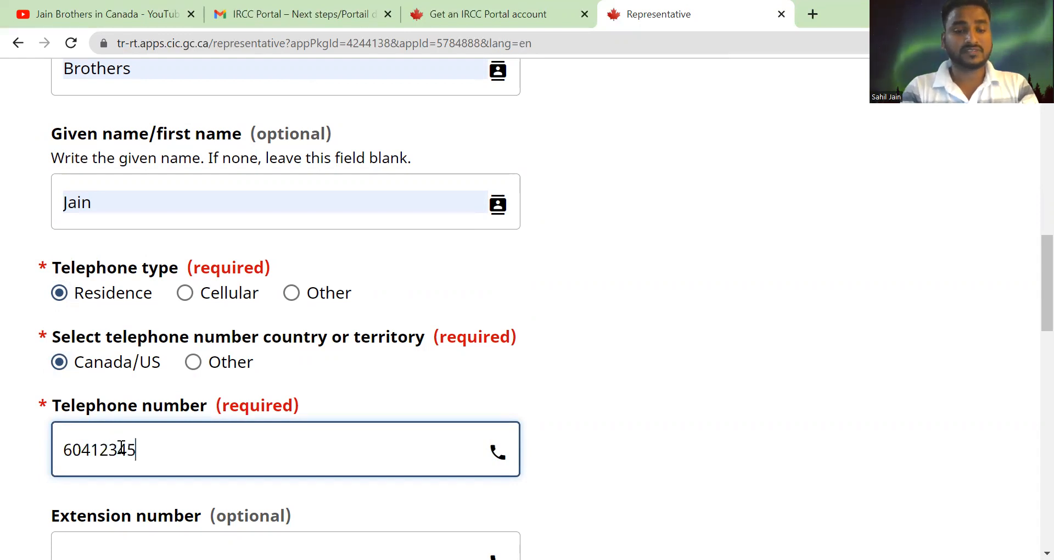
pyautogui.write('67')
pyautogui.scroll(-6, 121, 448)
# - Choose Canada as the mailing country and switch to entering the address manually
pyautogui.click(203, 314)
pyautogui.press('c')
pyautogui.press('Down')
pyautogui.press('Down')
pyautogui.press('Down')
pyautogui.press('Down')
pyautogui.press('Up')
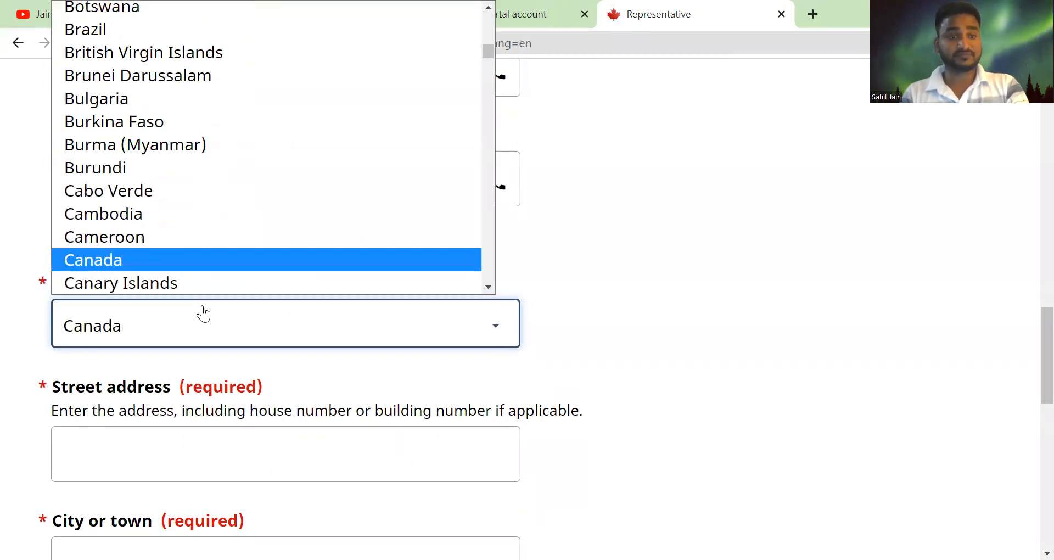
pyautogui.press('Return')
pyautogui.scroll(-3, 204, 310)
pyautogui.click(205, 318)
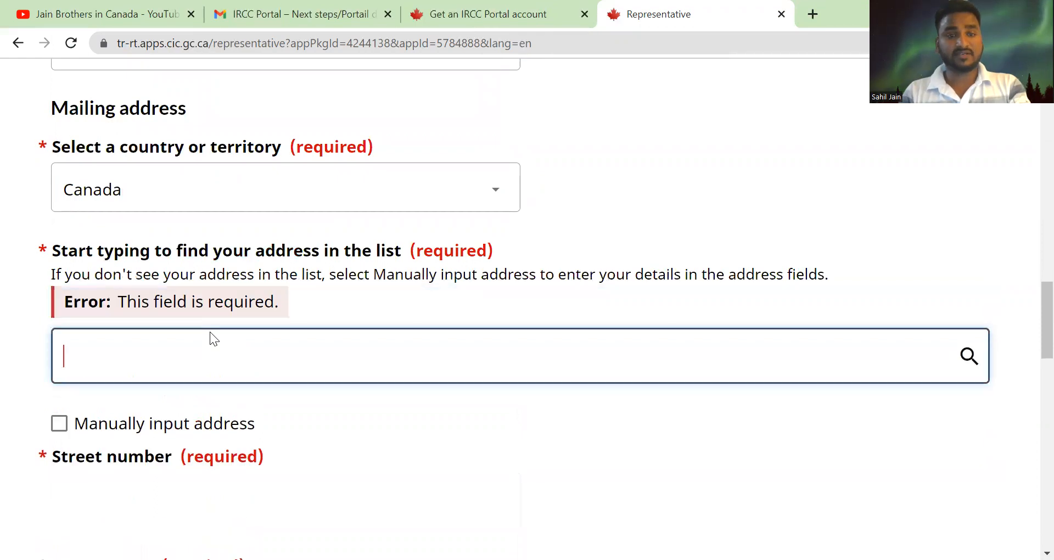
pyautogui.write('123')
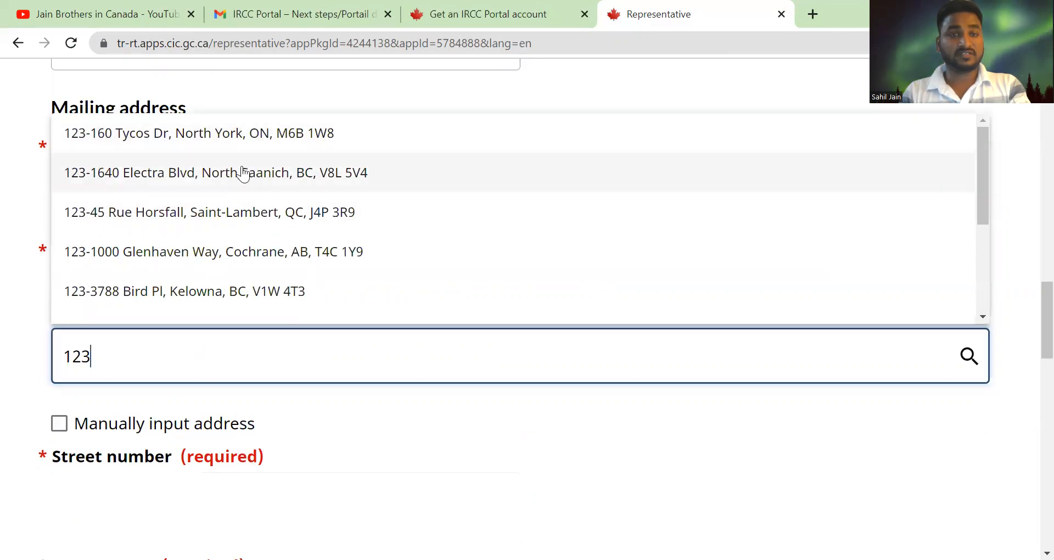
pyautogui.click(243, 173)
pyautogui.scroll(-3, 254, 357)
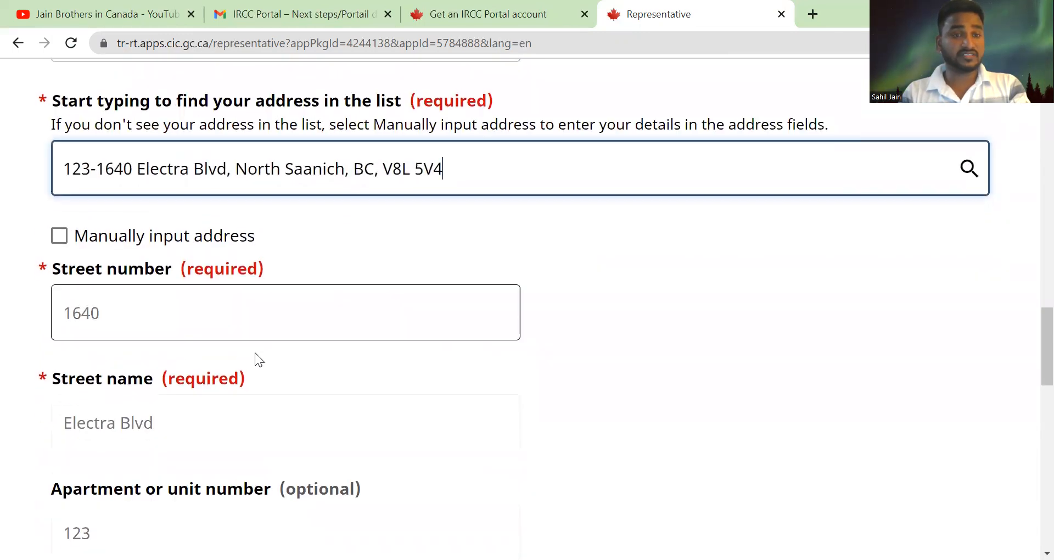
pyautogui.click(161, 244)
pyautogui.scroll(2, 263, 273)
# - Enter the street number and street name of the mailing address
pyautogui.click(263, 273)
pyautogui.write('123')
pyautogui.press('Tab')
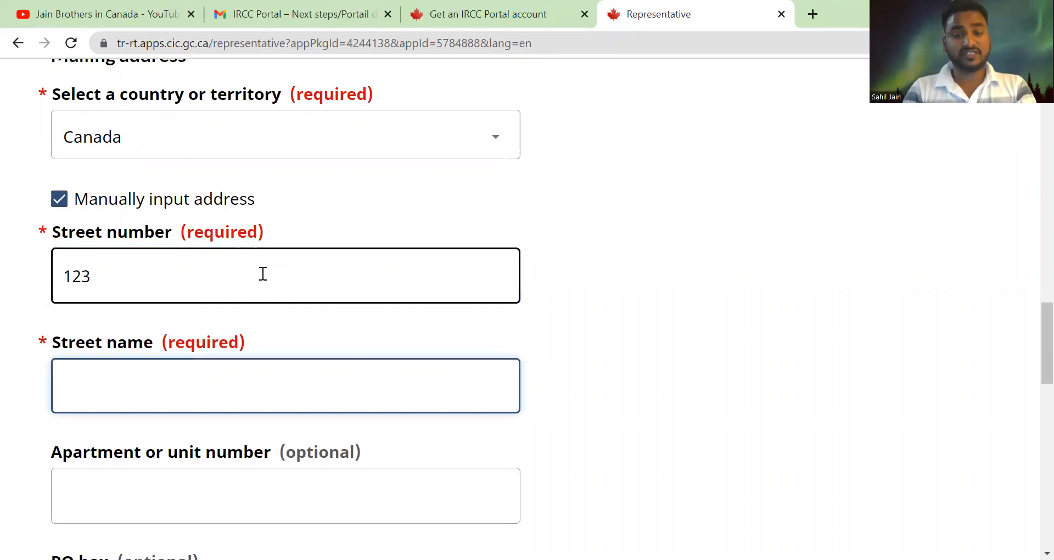
pyautogui.write('James st')
pyautogui.press('Tab')
pyautogui.scroll(-1, 262, 279)
pyautogui.press('Tab')
pyautogui.scroll(-5, 262, 274)
pyautogui.press('Tab')
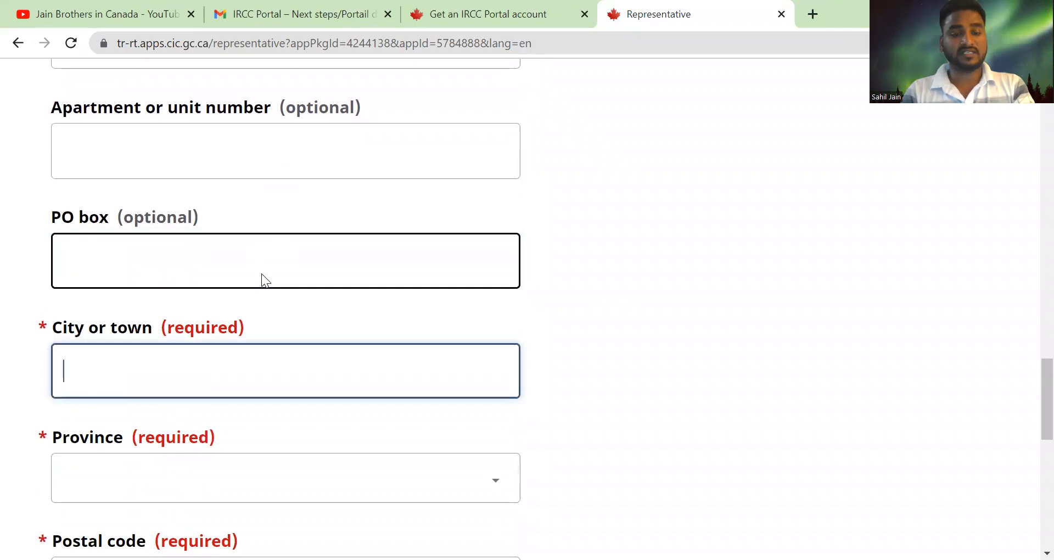
# - Fill in the city, choose British Columbia as the province, and enter the postal code
pyautogui.write('Surrey')
pyautogui.press('Tab')
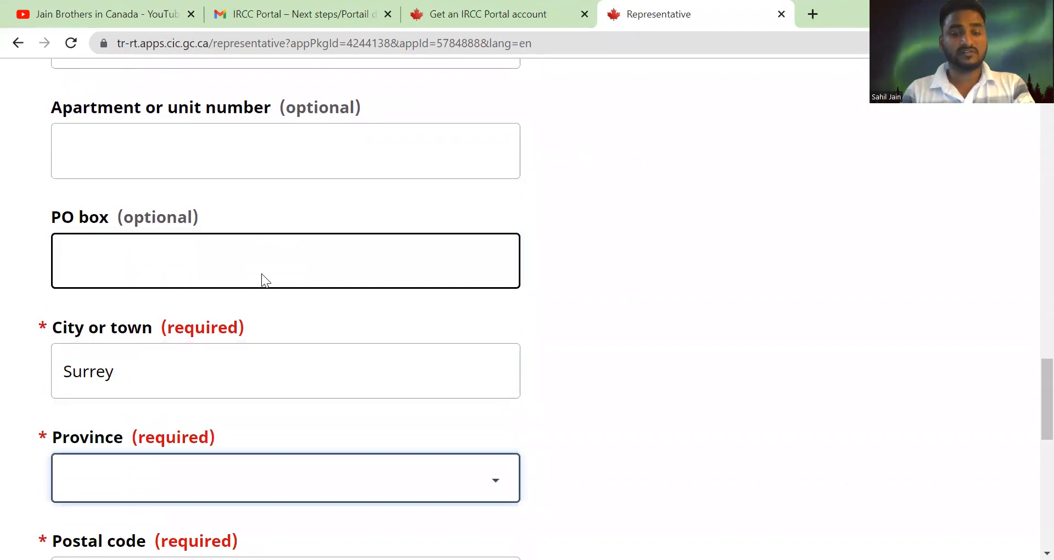
pyautogui.press('Down')
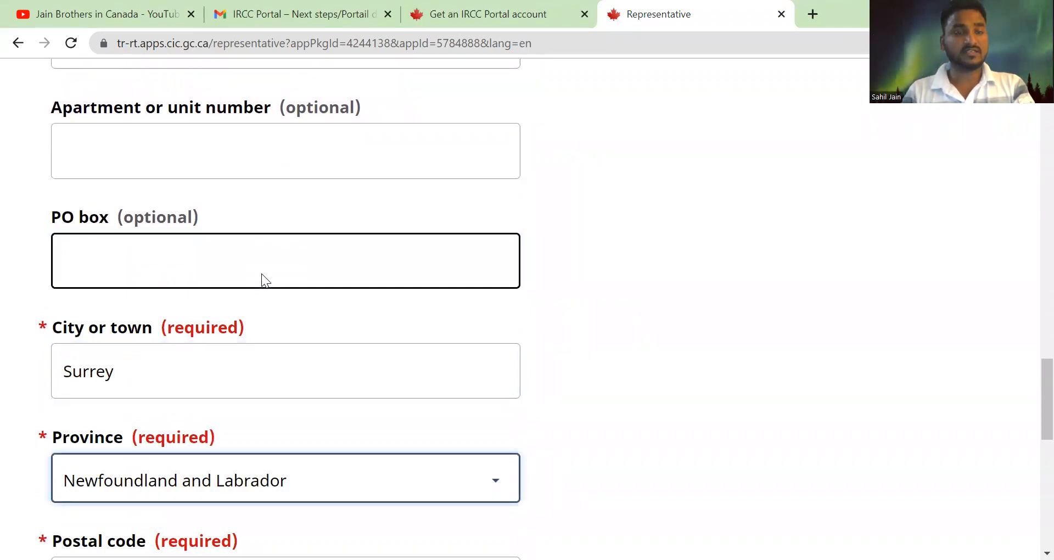
pyautogui.hotkey('alt', 'Down')
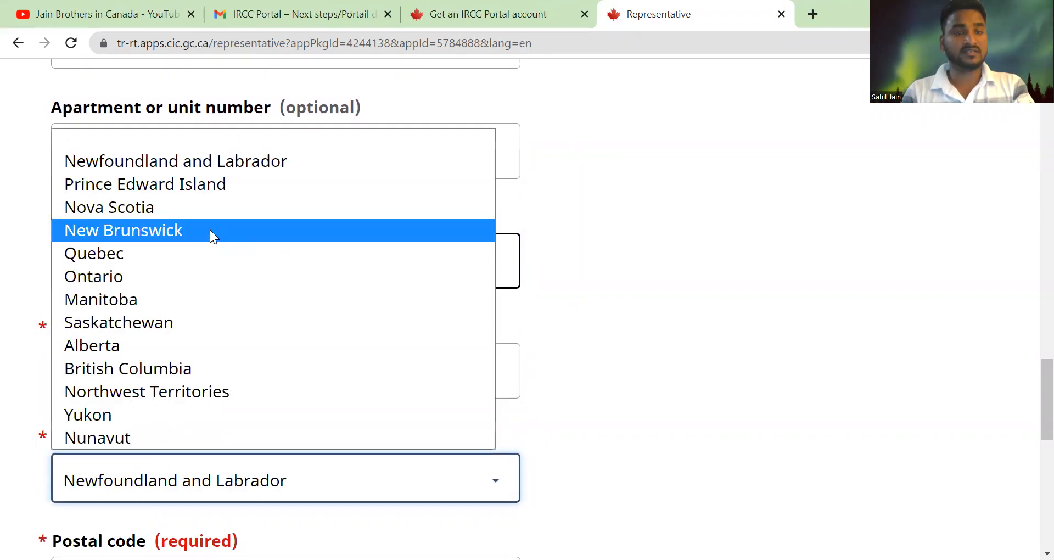
pyautogui.click(139, 371)
pyautogui.scroll(-2, 126, 406)
pyautogui.click(123, 439)
pyautogui.write('V4C 6P5')
pyautogui.scroll(-4, 123, 440)
# - Enter the representative's e-mail in both fields, fix the missing letter in the confirmation, and save
pyautogui.click(152, 299)
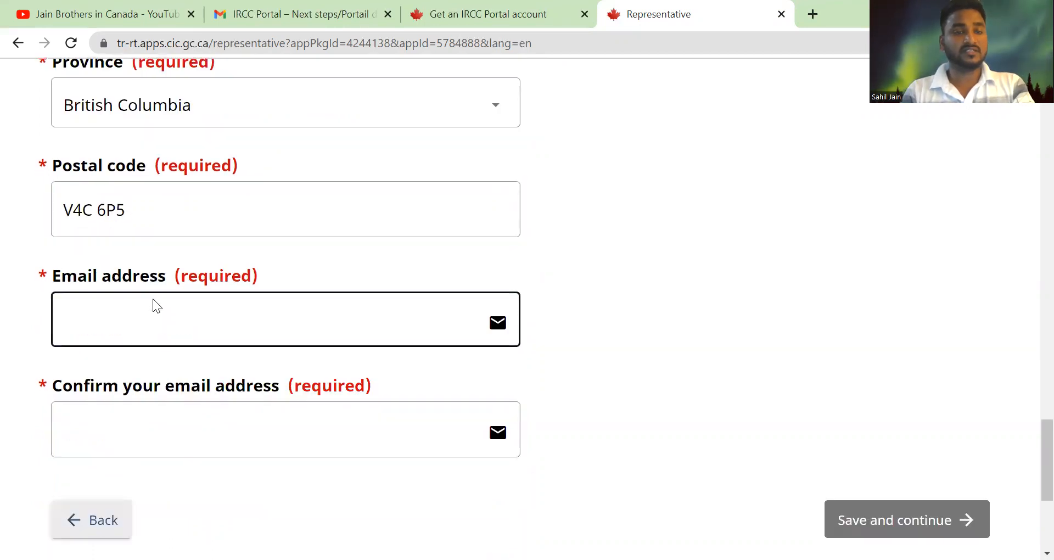
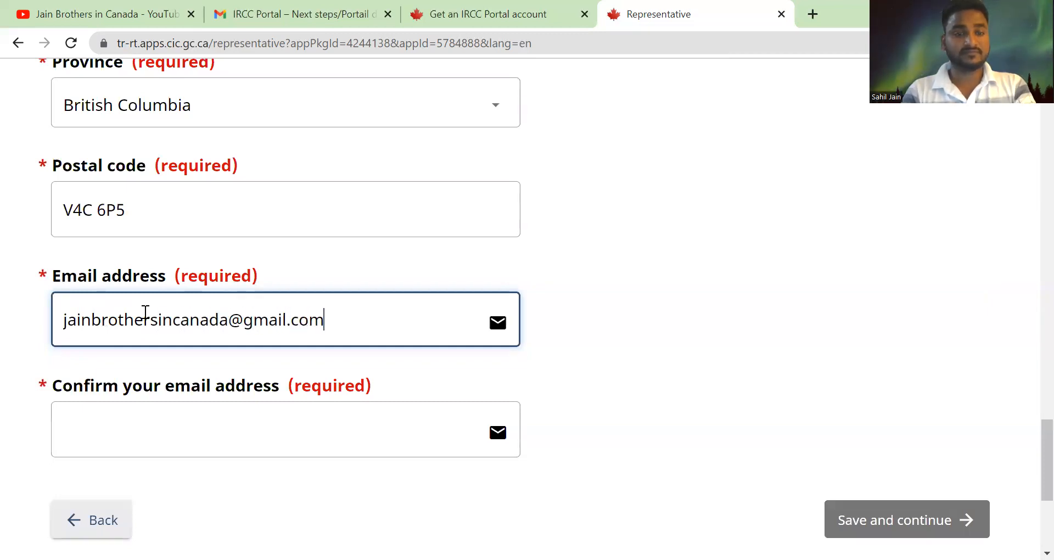
pyautogui.press('Tab')
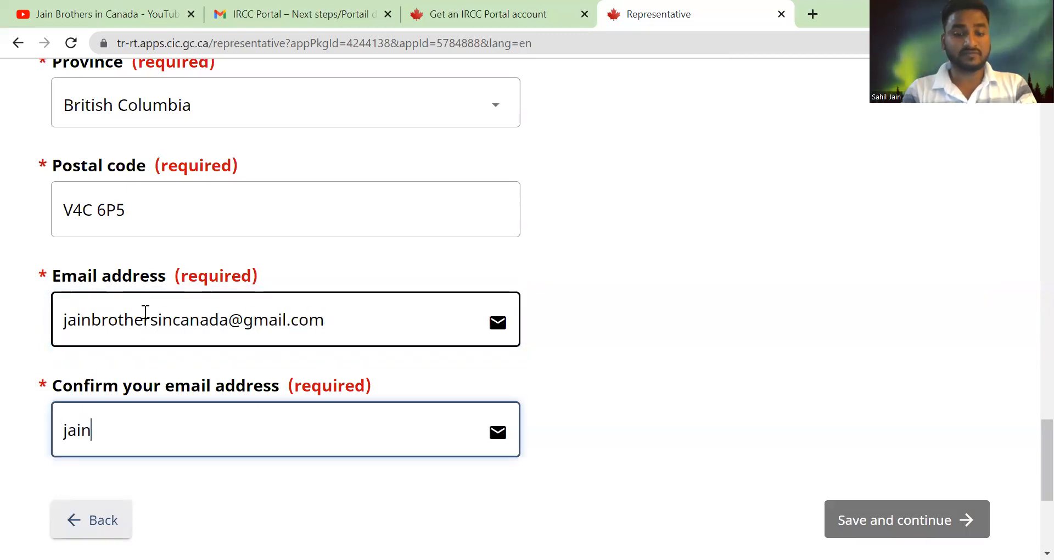
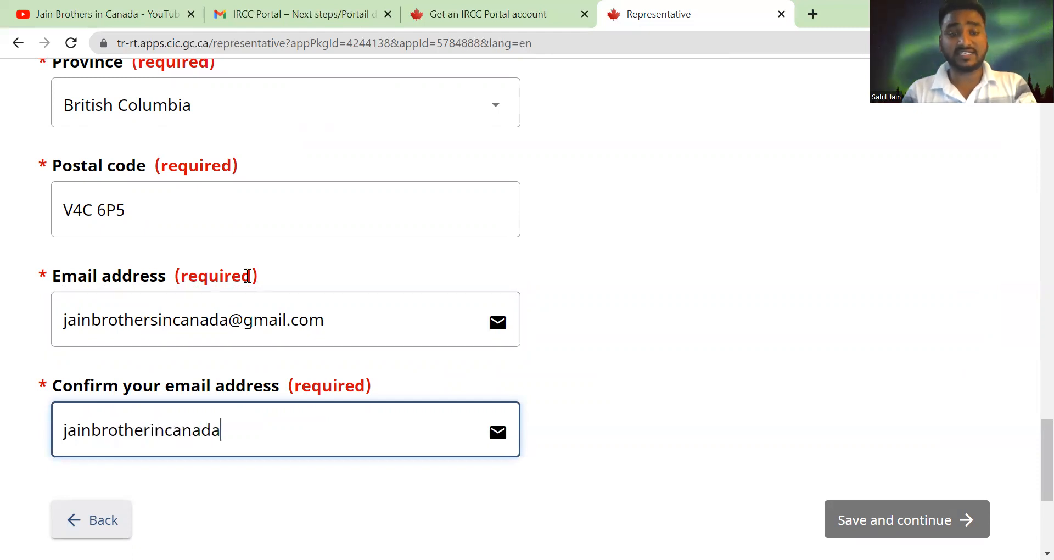
pyautogui.scroll(-2, 248, 275)
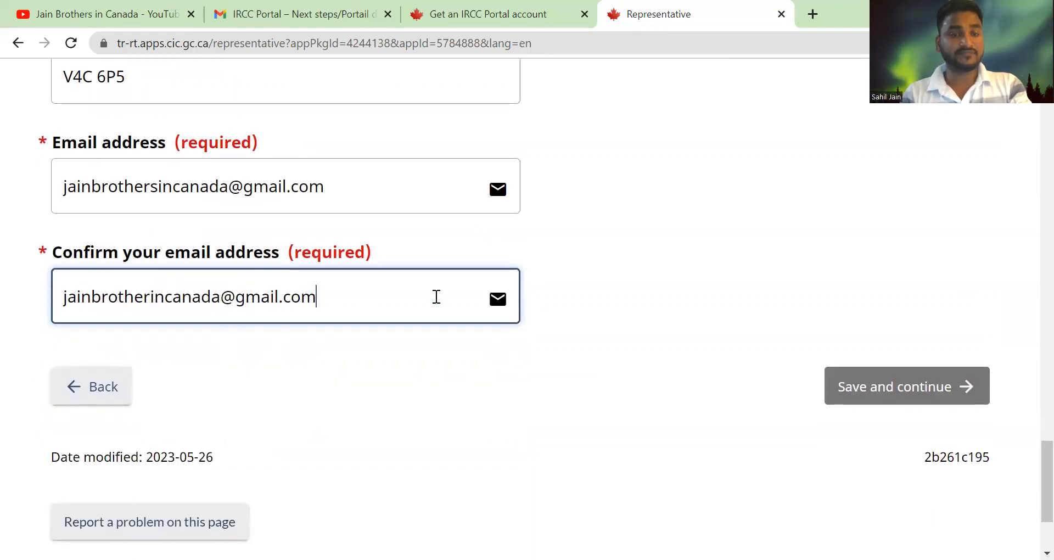
pyautogui.click(149, 288)
pyautogui.write('s')
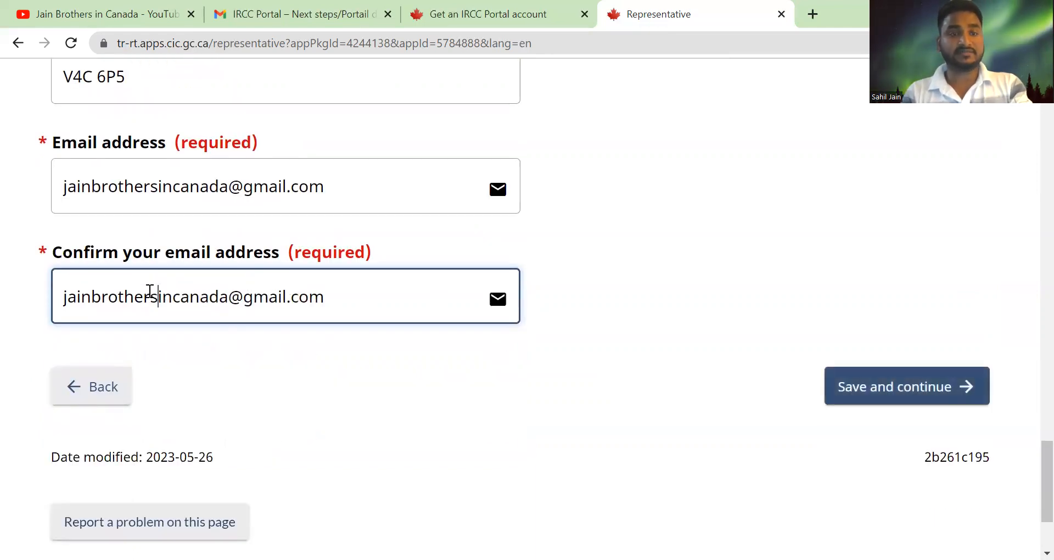
pyautogui.click(905, 384)
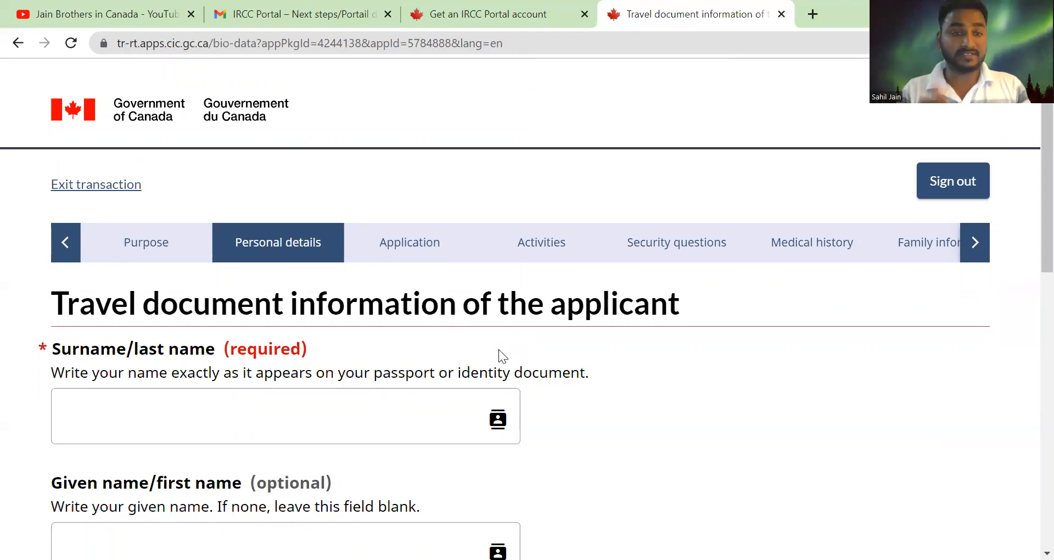
# - Fill the applicant's surname and given name from autofill suggestions
pyautogui.scroll(-1, 499, 349)
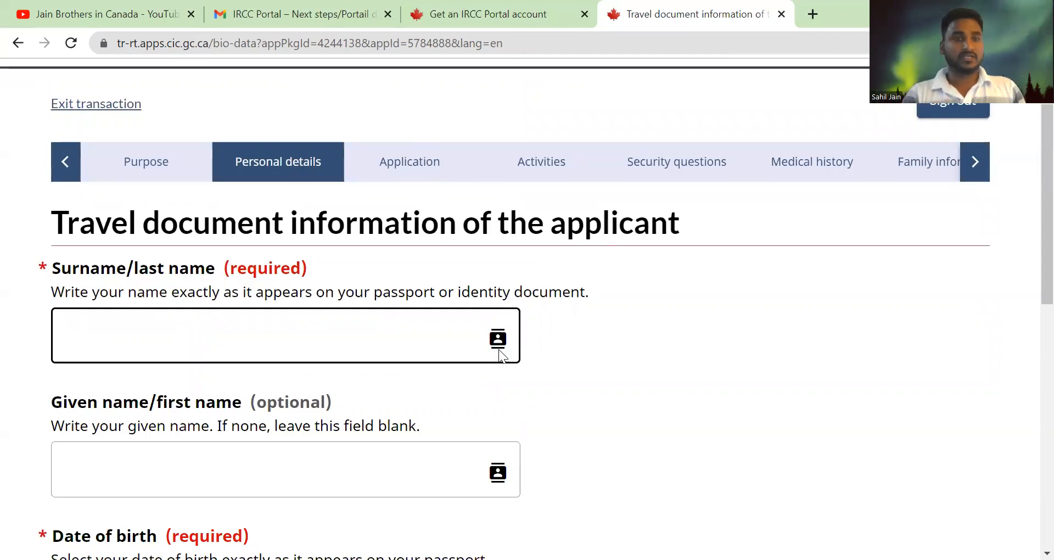
pyautogui.click(186, 347)
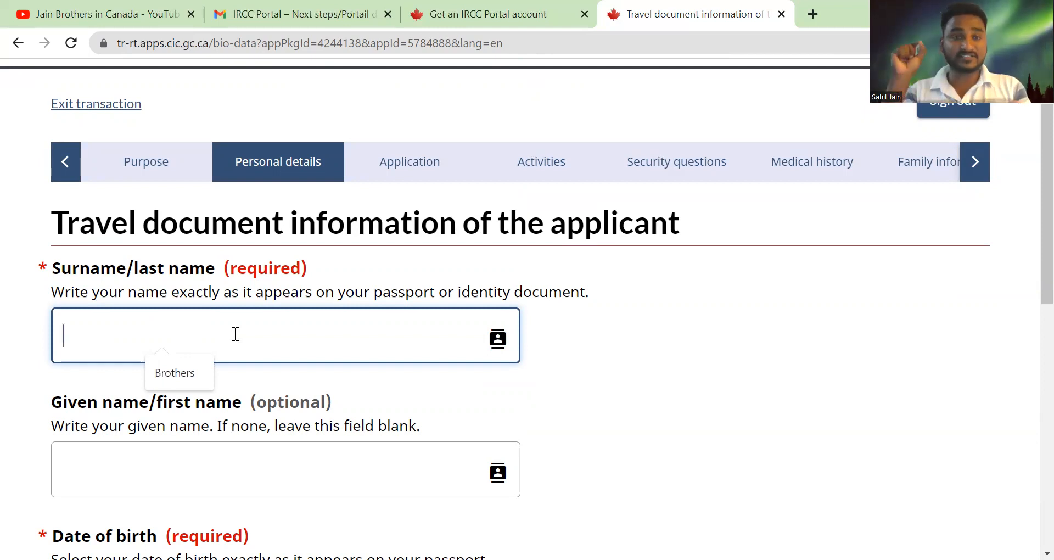
pyautogui.click(181, 375)
pyautogui.click(173, 446)
pyautogui.click(164, 507)
# - Set the applicant's date of birth to 1 January 1993
pyautogui.scroll(-3, 165, 503)
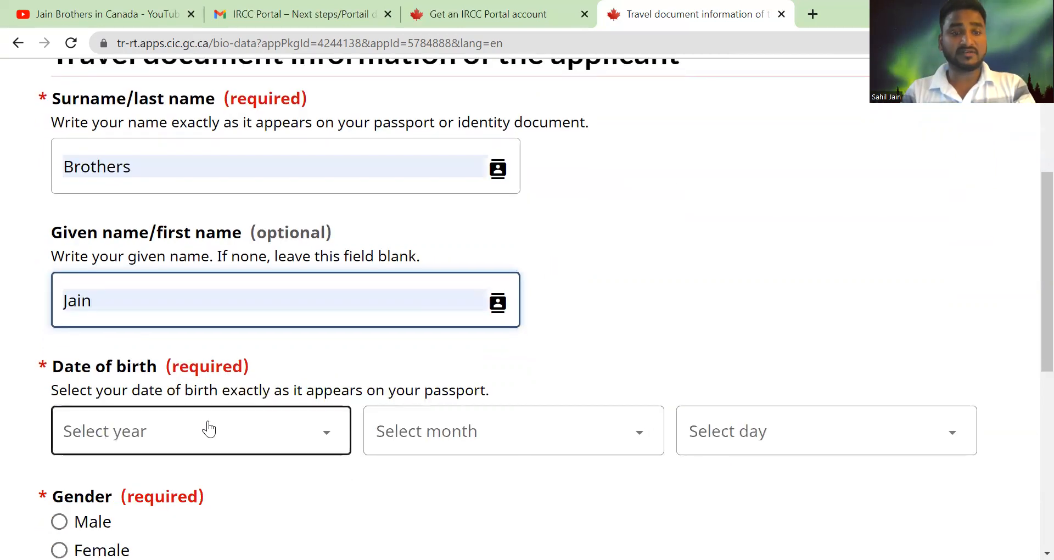
pyautogui.click(208, 429)
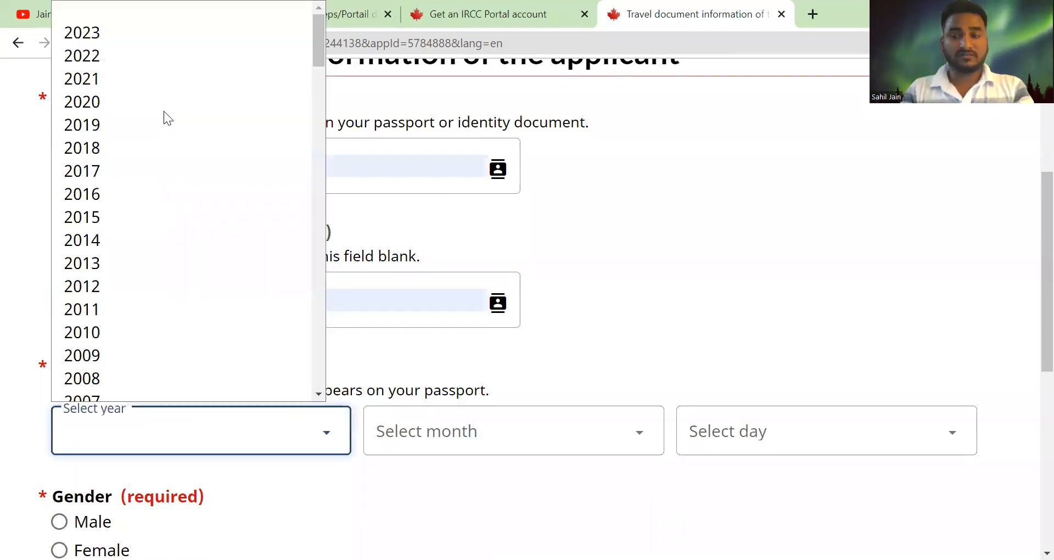
pyautogui.click(111, 34)
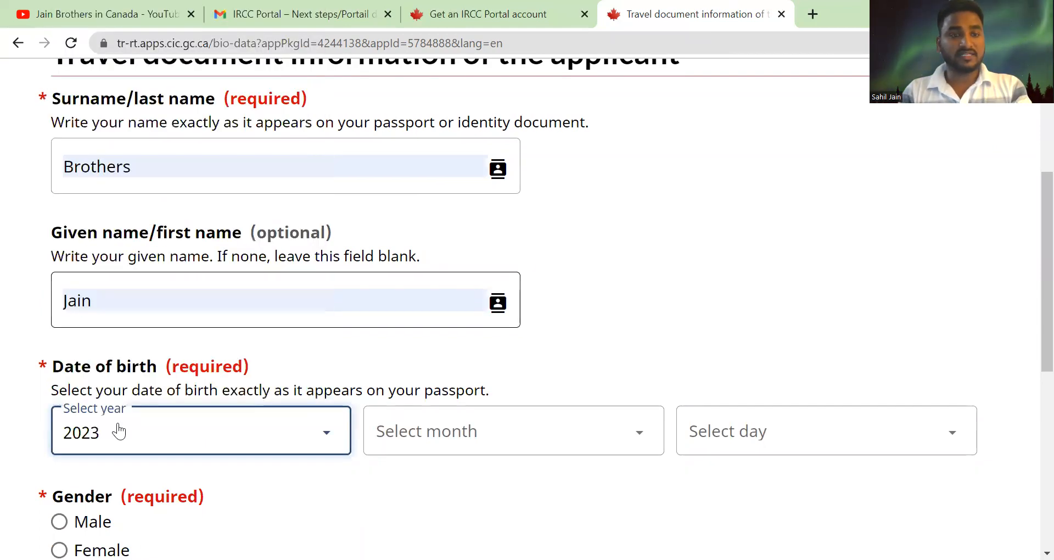
pyautogui.click(115, 430)
pyautogui.scroll(-5, 113, 359)
pyautogui.scroll(-3, 117, 294)
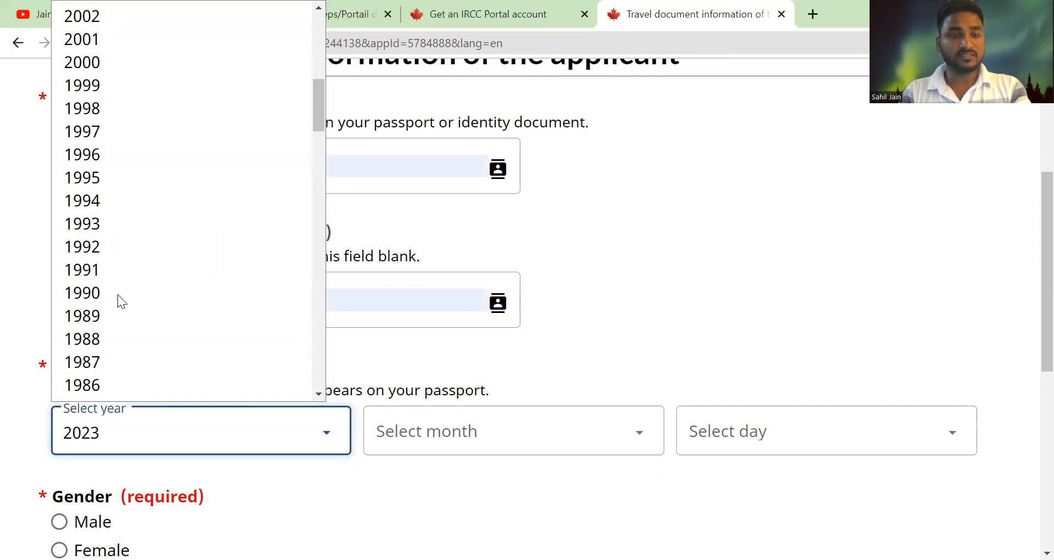
pyautogui.click(98, 228)
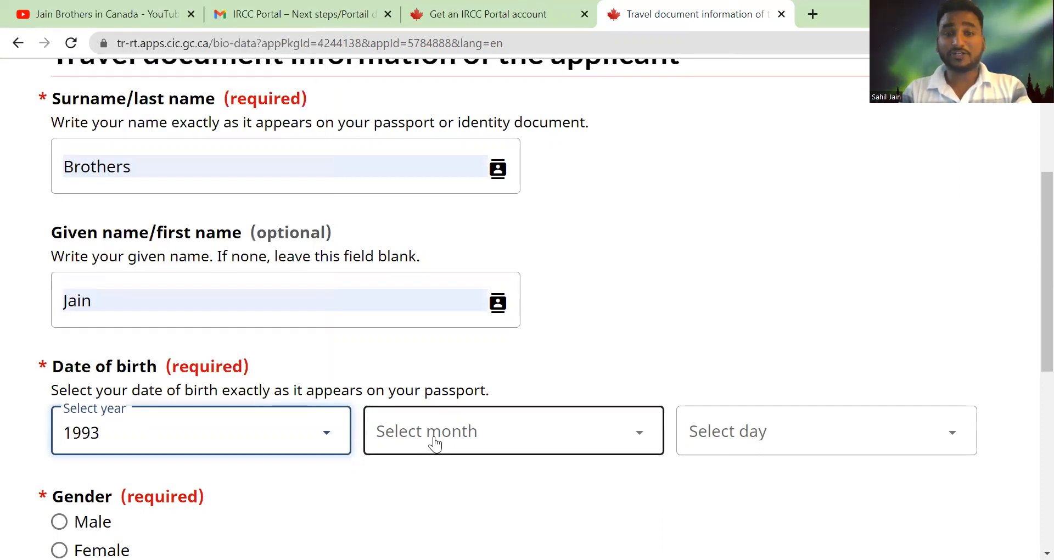
pyautogui.click(434, 441)
pyautogui.click(446, 142)
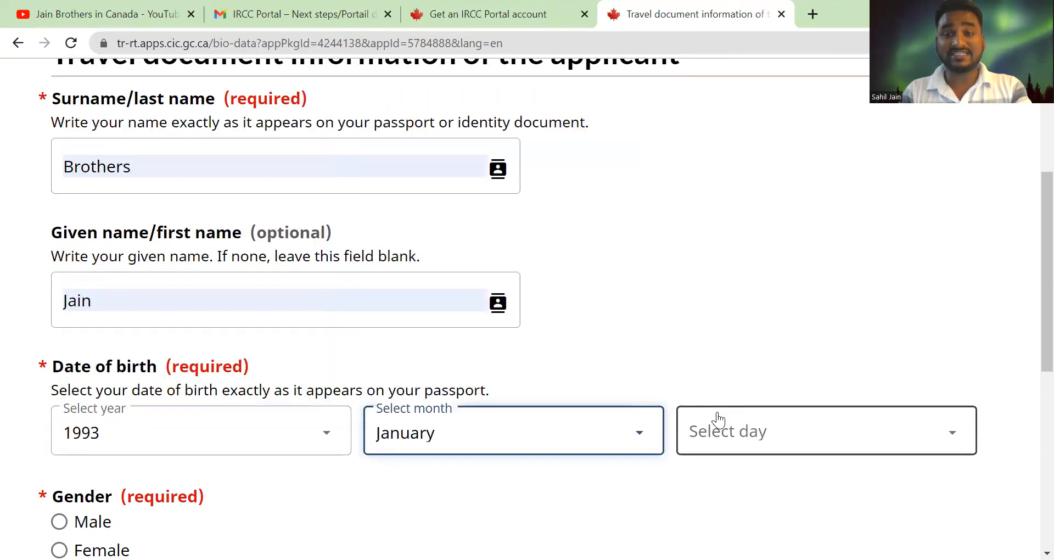
pyautogui.click(718, 421)
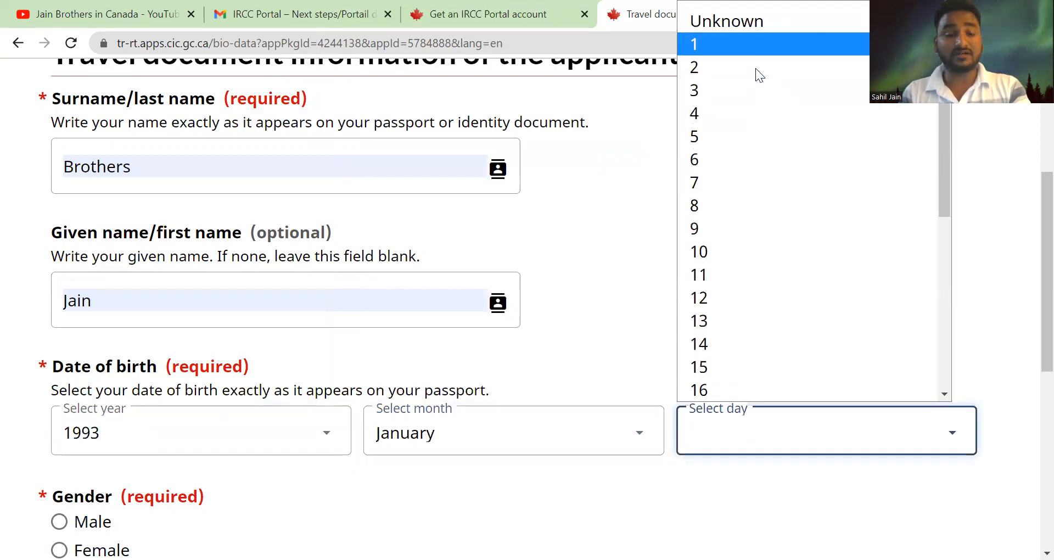
pyautogui.click(756, 44)
# - Choose Female as the gender and save the personal details
pyautogui.scroll(-3, 244, 368)
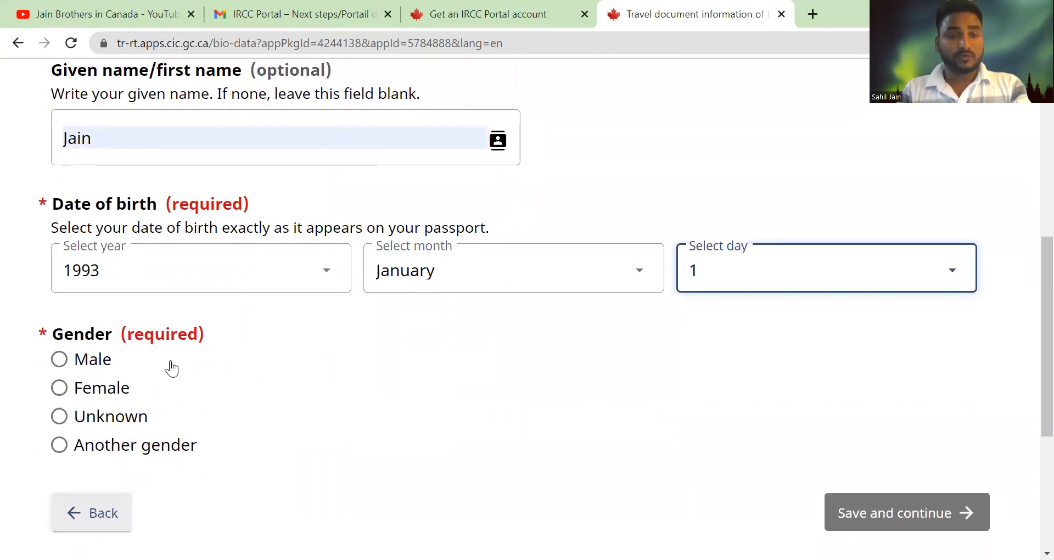
pyautogui.click(59, 388)
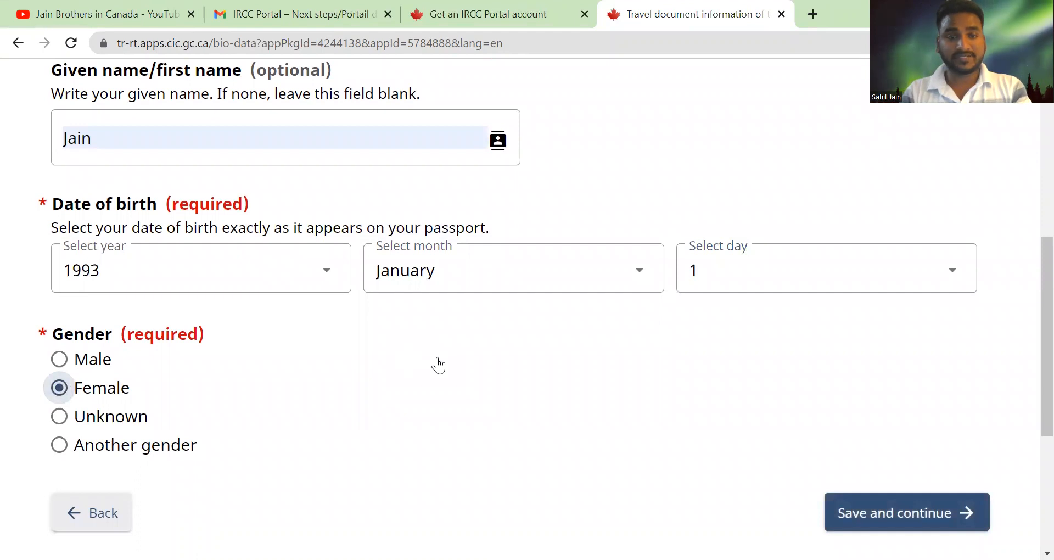
pyautogui.click(896, 511)
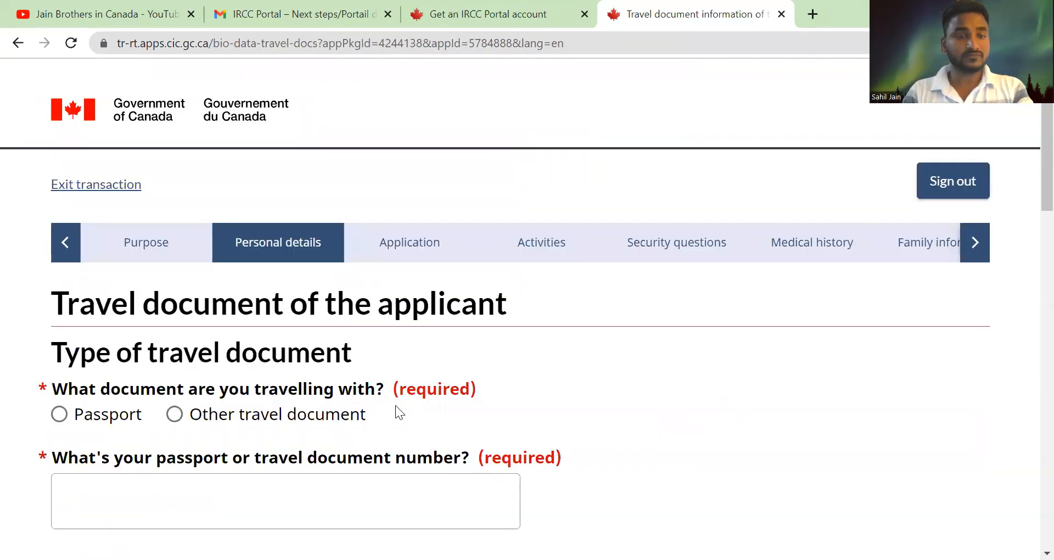
# - Declare a regular passport with country code IND (India) and nationality India
pyautogui.scroll(-2, 396, 405)
pyautogui.click(99, 269)
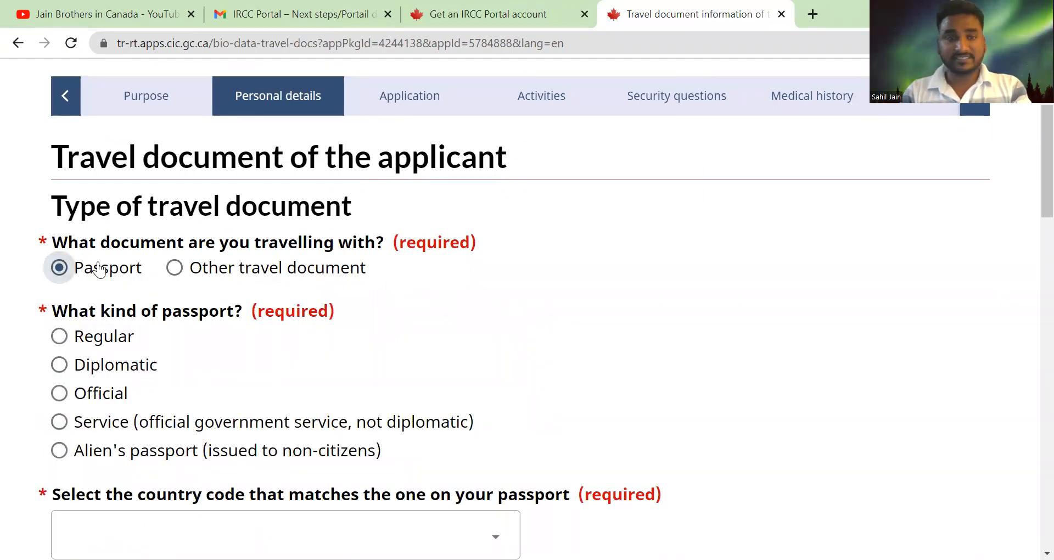
pyautogui.click(60, 340)
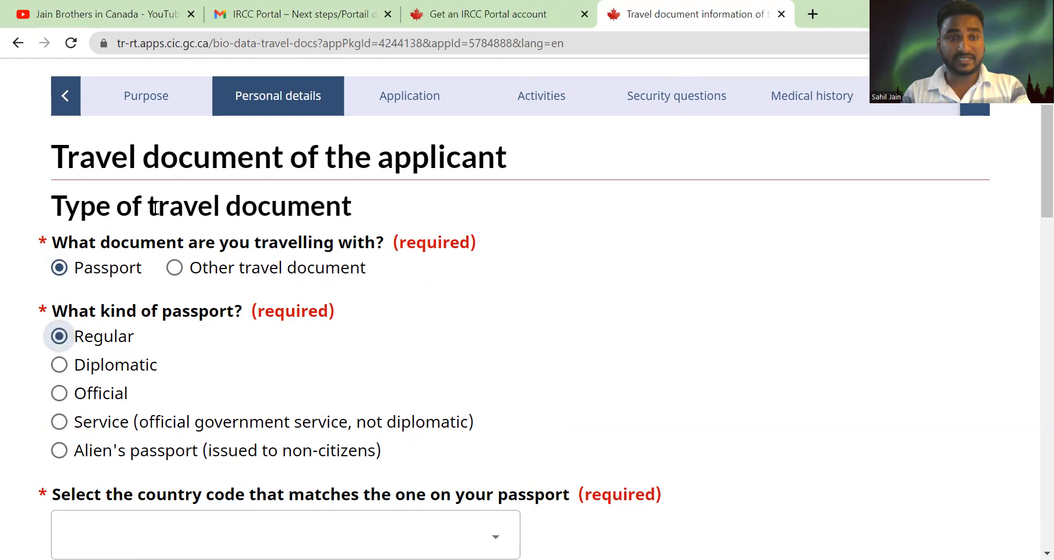
pyautogui.scroll(-3, 145, 261)
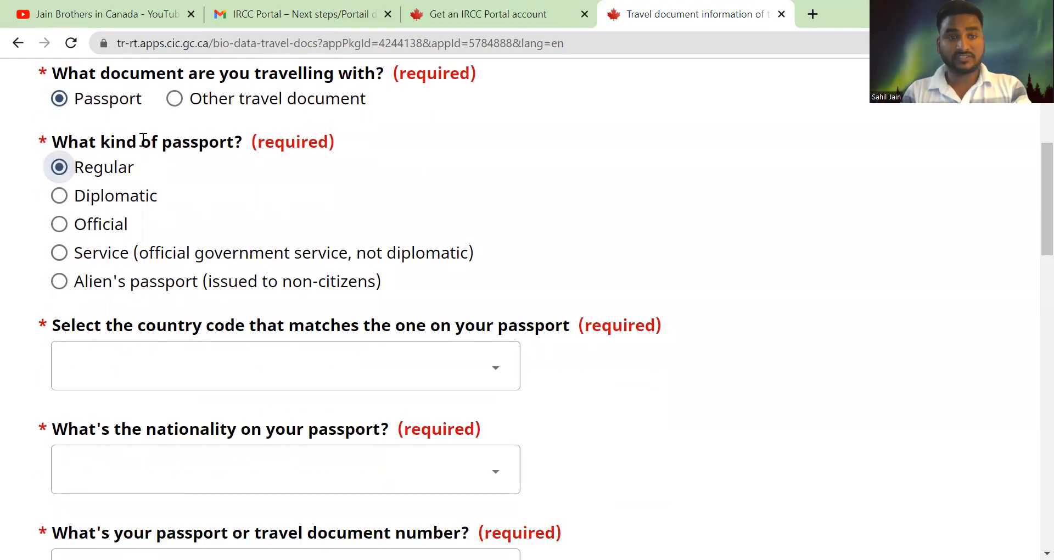
pyautogui.click(163, 372)
pyautogui.press('i')
pyautogui.press('n')
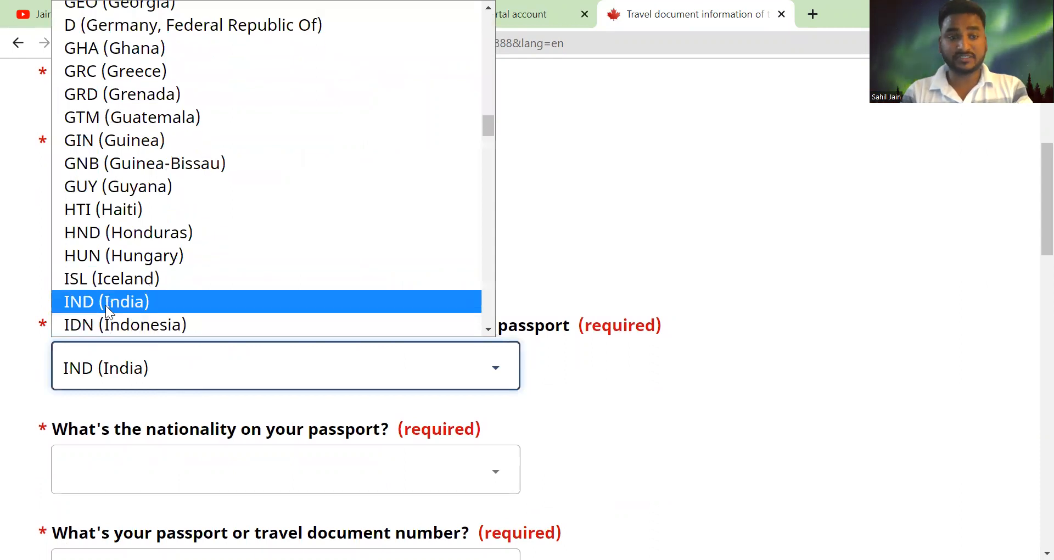
pyautogui.click(106, 303)
pyautogui.click(184, 473)
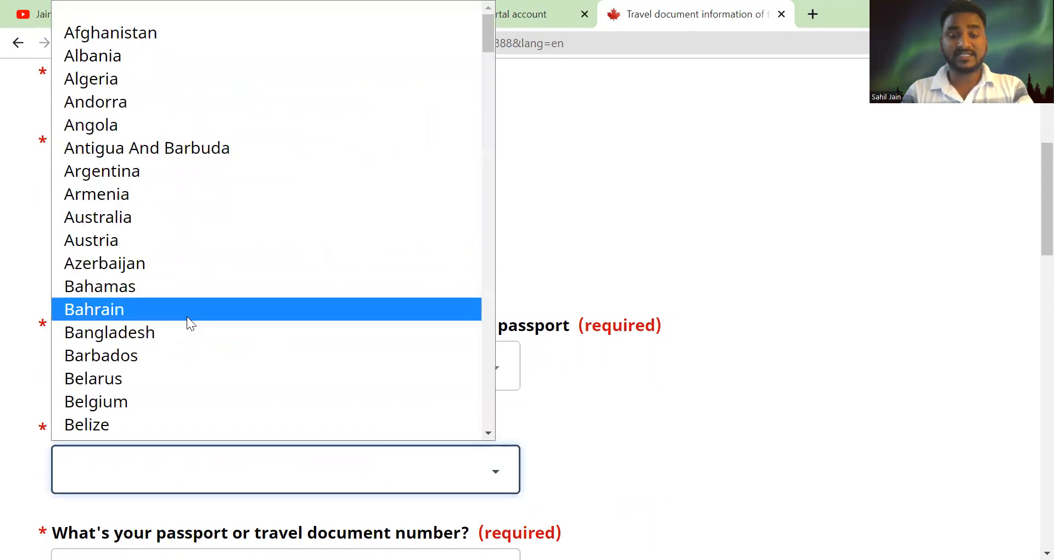
pyautogui.press('i')
pyautogui.press('n')
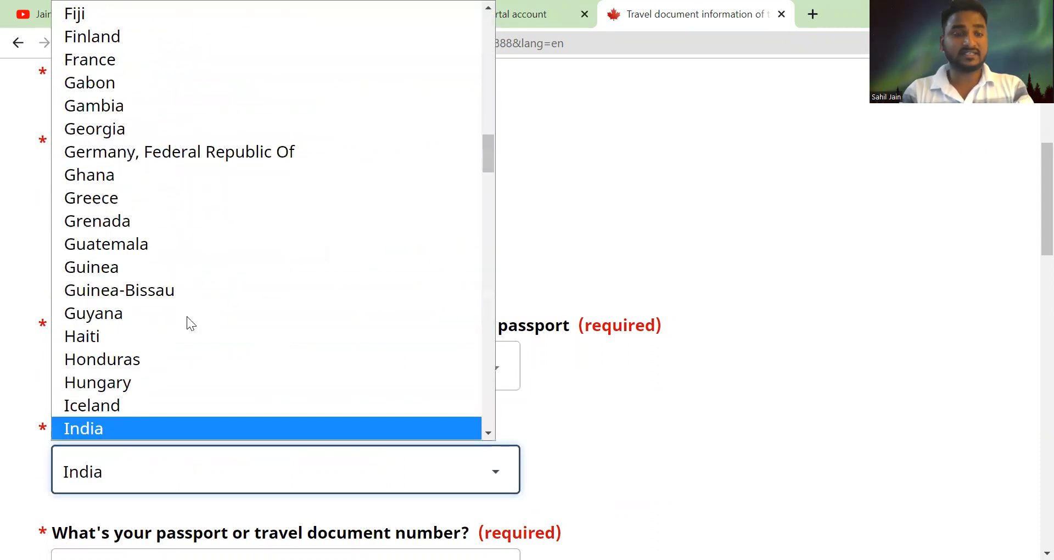
pyautogui.click(108, 430)
# - Enter the passport number and type it again to confirm
pyautogui.scroll(-4, 193, 457)
pyautogui.click(213, 354)
pyautogui.write('P1234567')
pyautogui.scroll(-1, 214, 354)
pyautogui.click(204, 362)
pyautogui.write('P1234567')
pyautogui.scroll(-3, 203, 360)
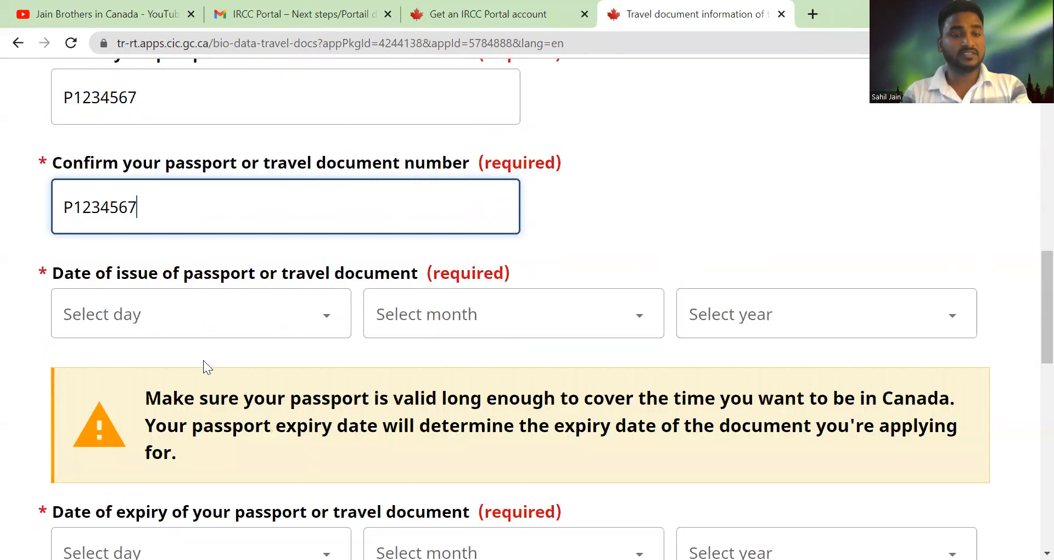
# - Set the passport issue date to 1 November 2016
pyautogui.click(176, 308)
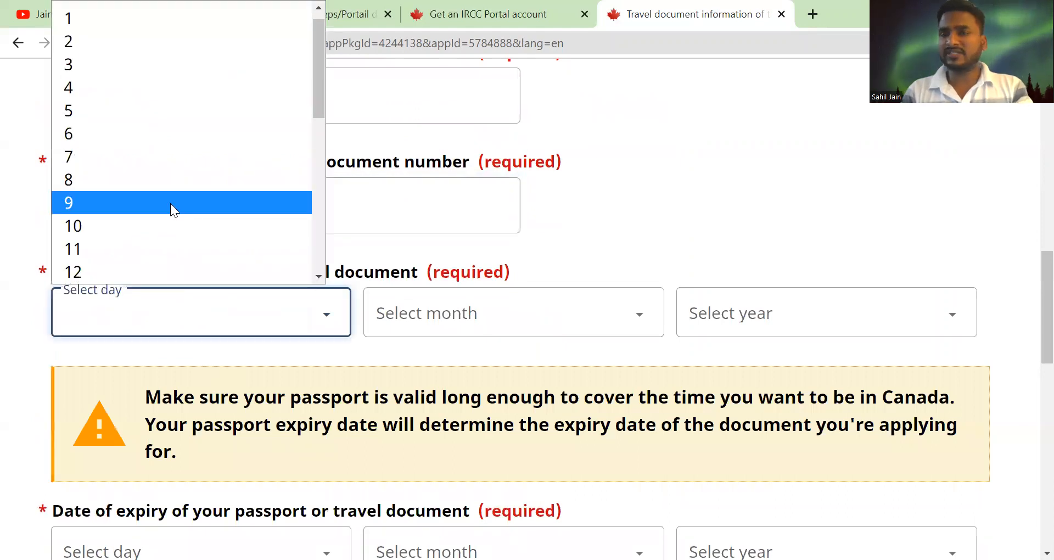
pyautogui.click(67, 16)
pyautogui.click(418, 323)
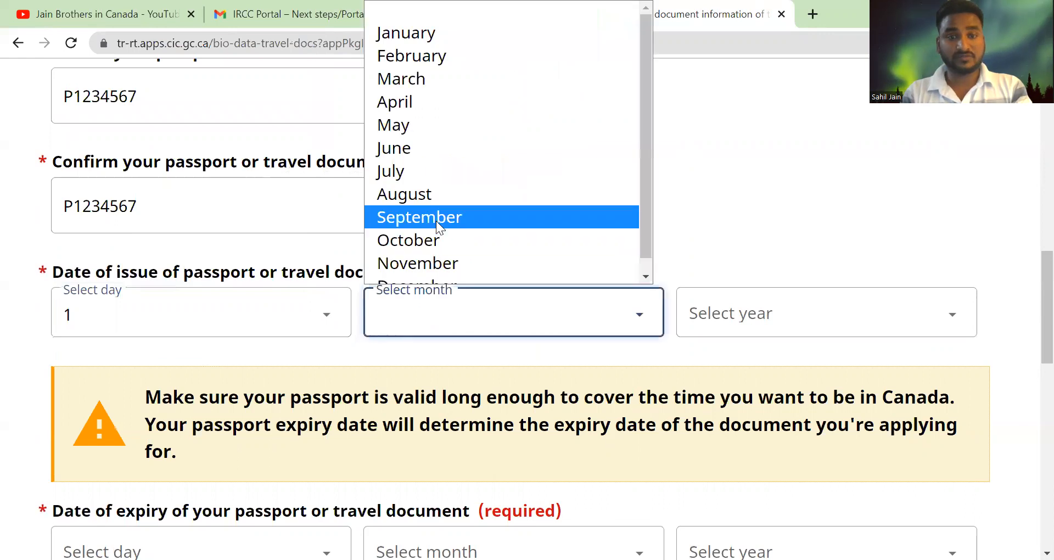
pyautogui.click(422, 266)
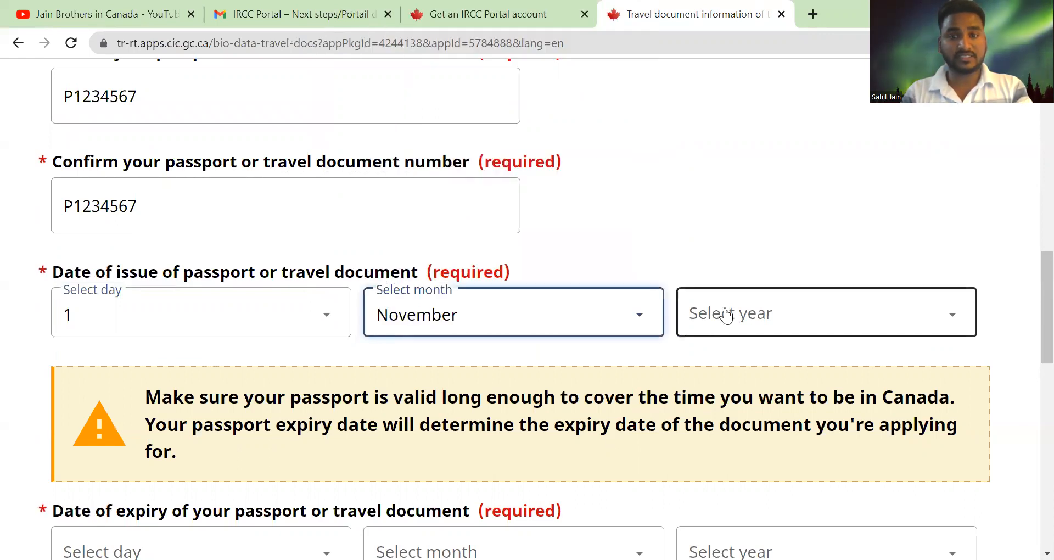
pyautogui.click(728, 312)
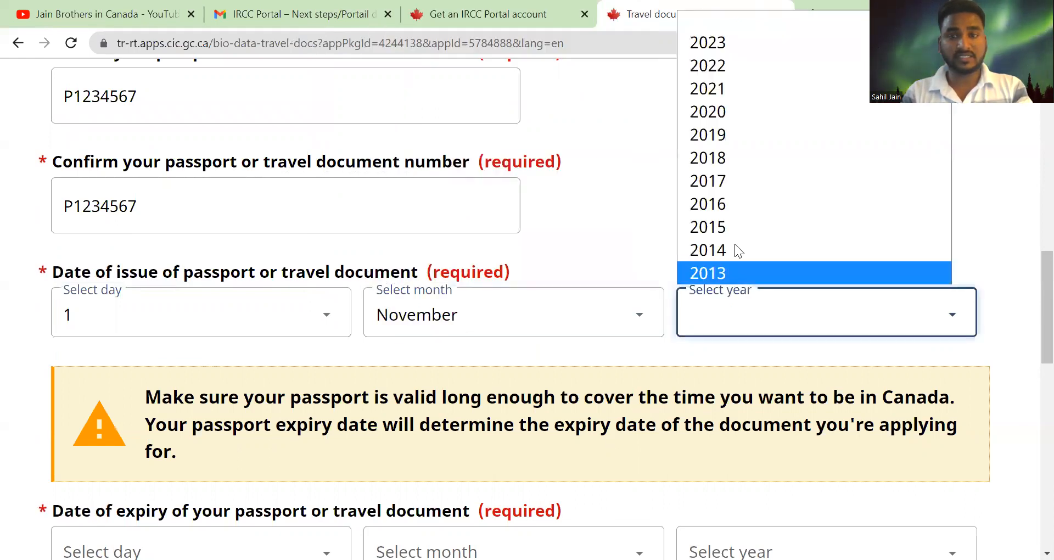
pyautogui.click(727, 209)
pyautogui.scroll(-3, 457, 274)
# - Set the passport expiry date to 31 October 2026
pyautogui.click(239, 406)
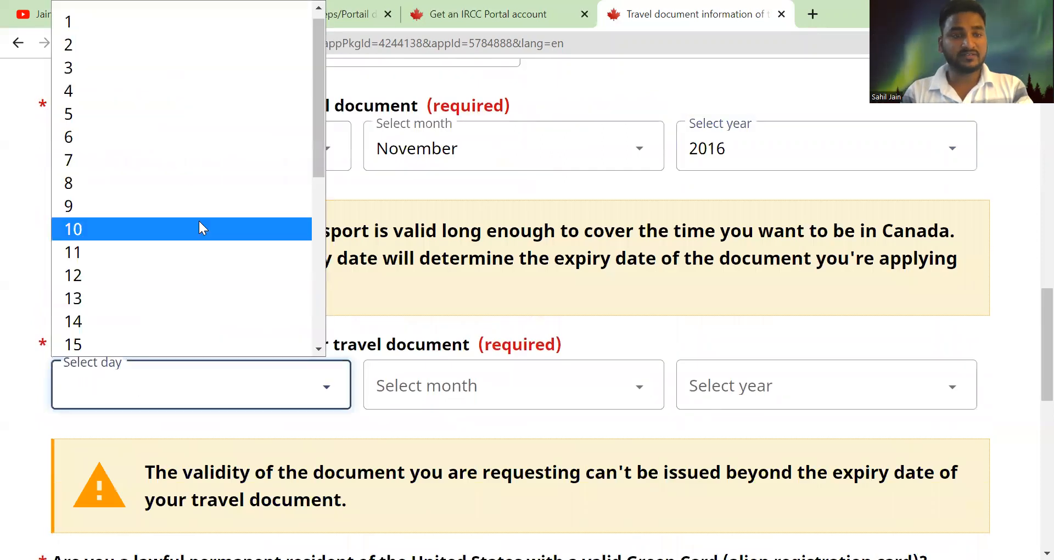
pyautogui.scroll(-5, 181, 253)
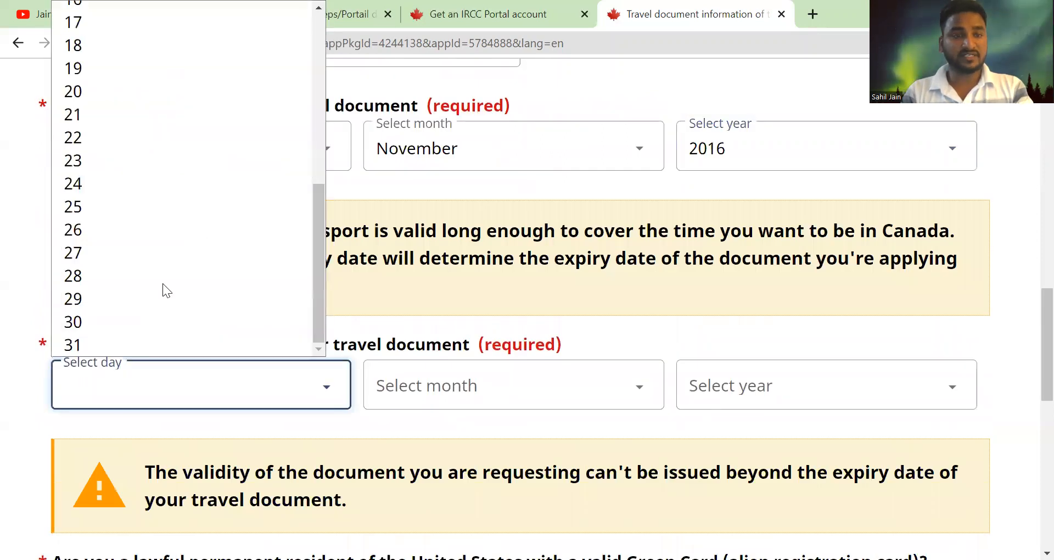
pyautogui.click(90, 346)
pyautogui.click(367, 400)
pyautogui.click(400, 301)
pyautogui.click(696, 383)
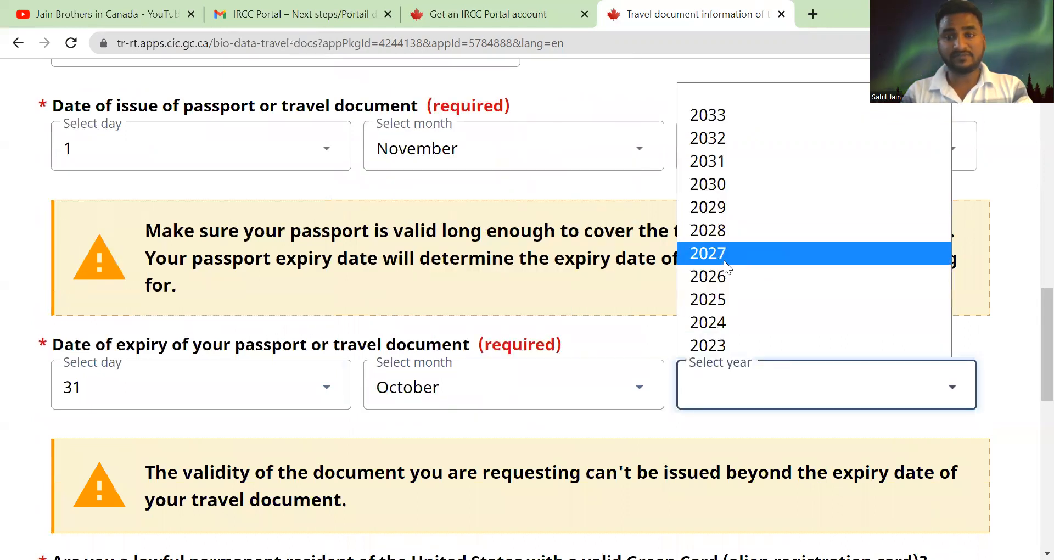
pyautogui.click(713, 274)
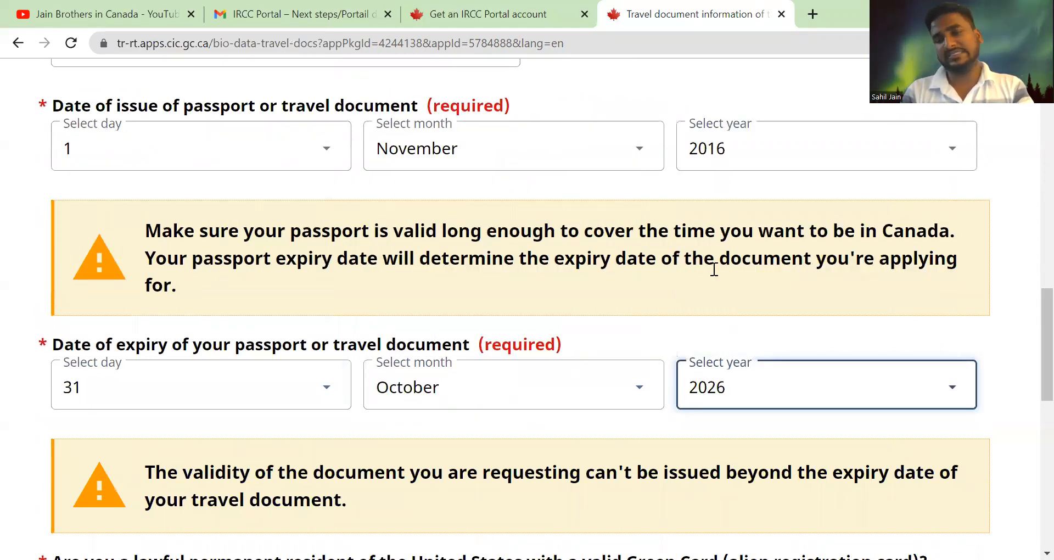
pyautogui.scroll(-3, 677, 296)
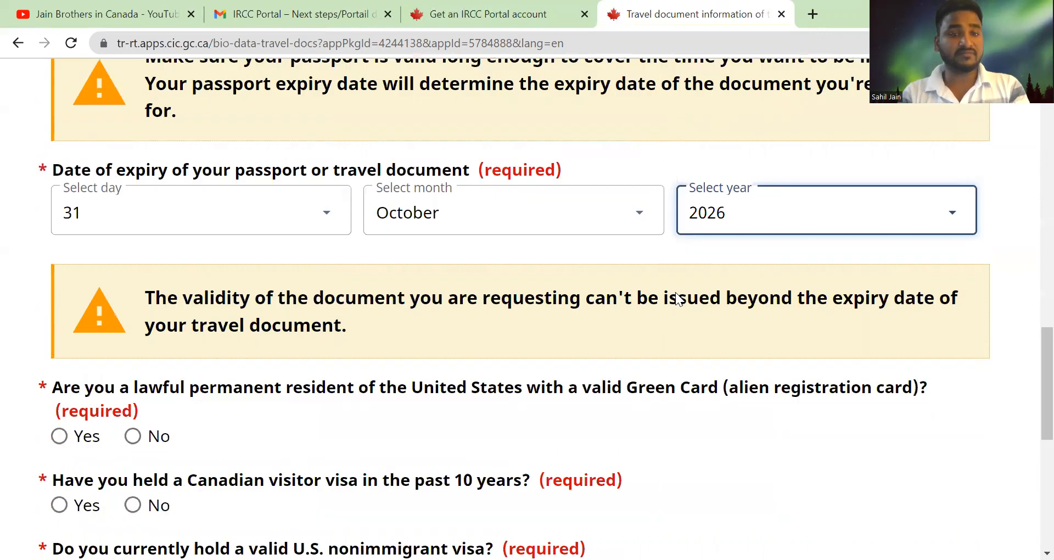
# - Answer No to Green Card, past Canadian visa and U.S. visa, Yes to air travel, then save
pyautogui.scroll(-1, 193, 371)
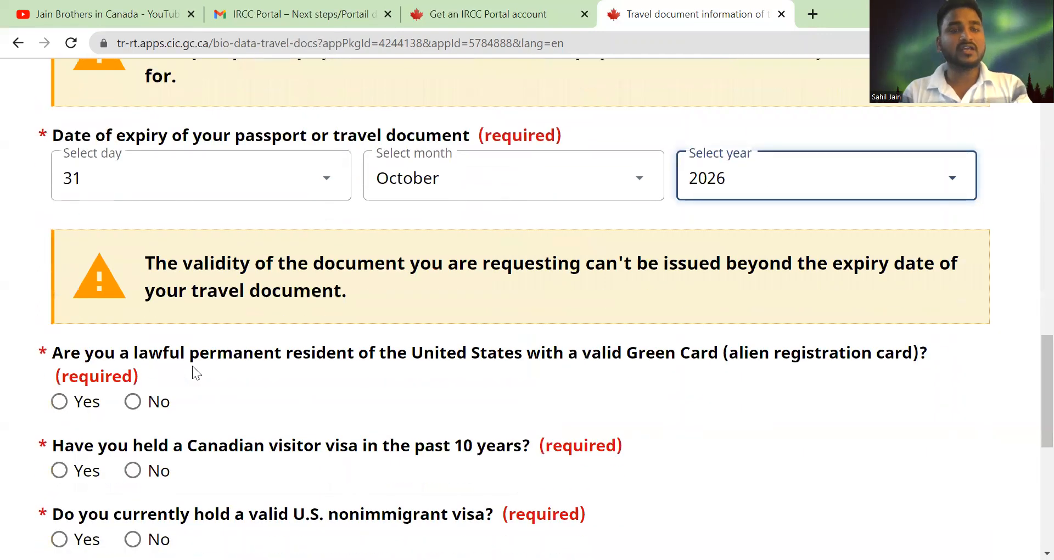
pyautogui.scroll(-2, 192, 366)
pyautogui.scroll(-1, 192, 366)
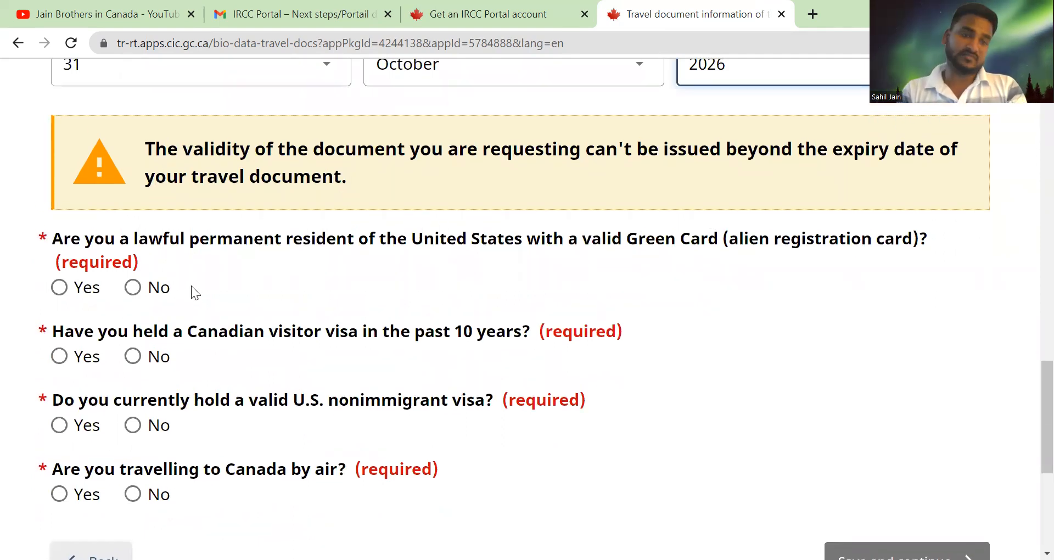
pyautogui.click(134, 288)
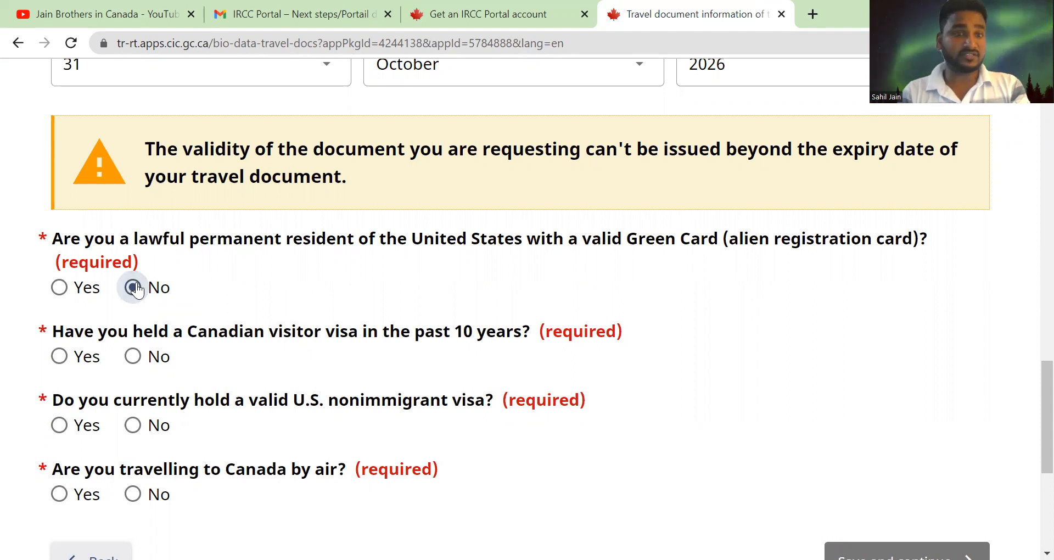
pyautogui.click(133, 357)
pyautogui.scroll(-1, 133, 358)
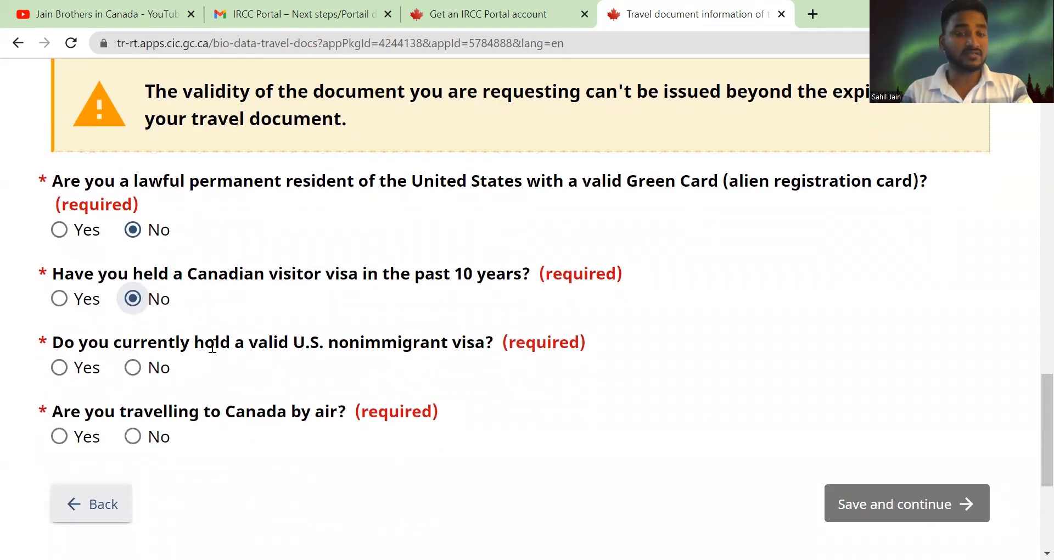
pyautogui.click(132, 373)
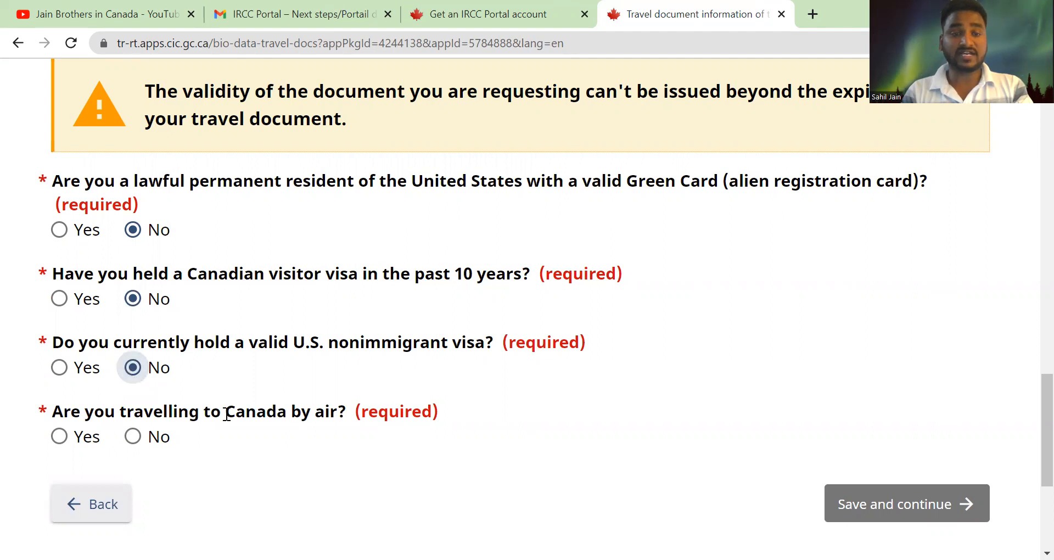
pyautogui.click(60, 436)
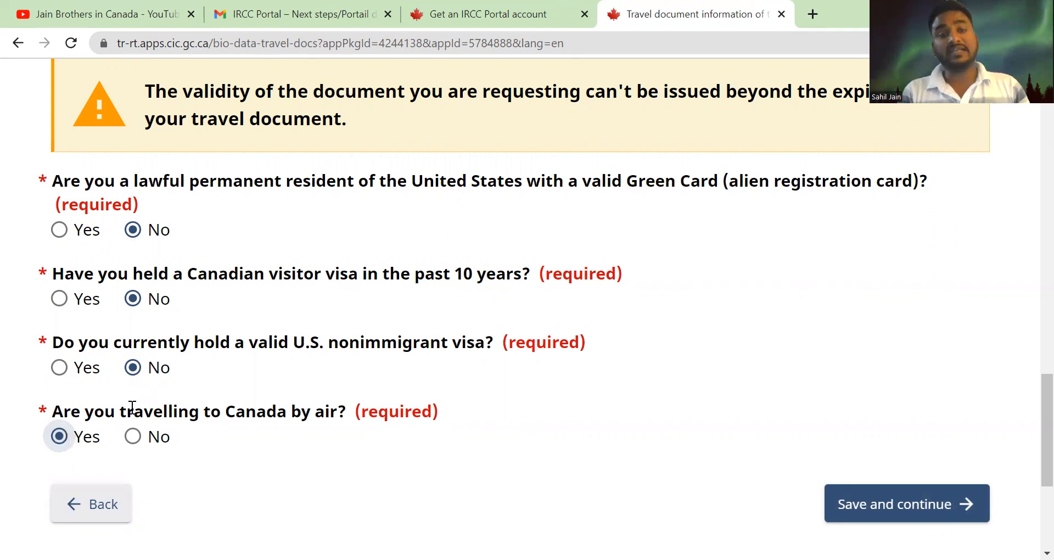
pyautogui.doubleClick(323, 413)
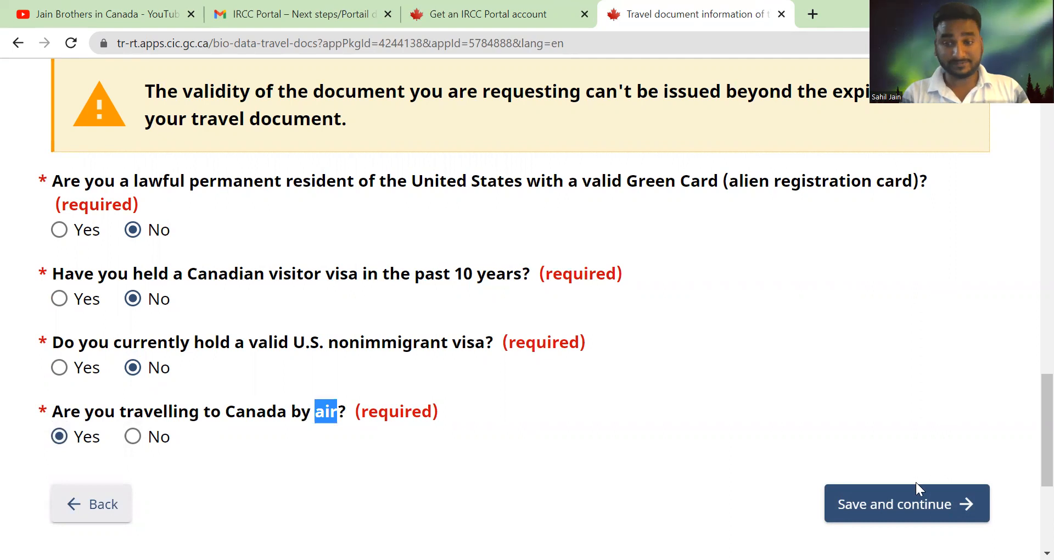
pyautogui.click(889, 518)
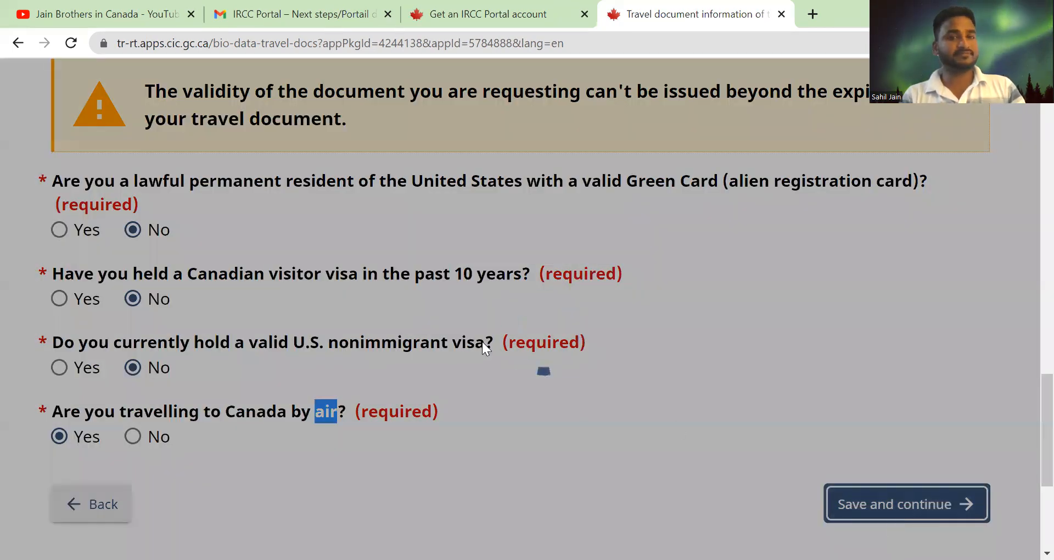
# - Set the country of birth to India and the city of birth to Delhi
pyautogui.scroll(-2, 258, 296)
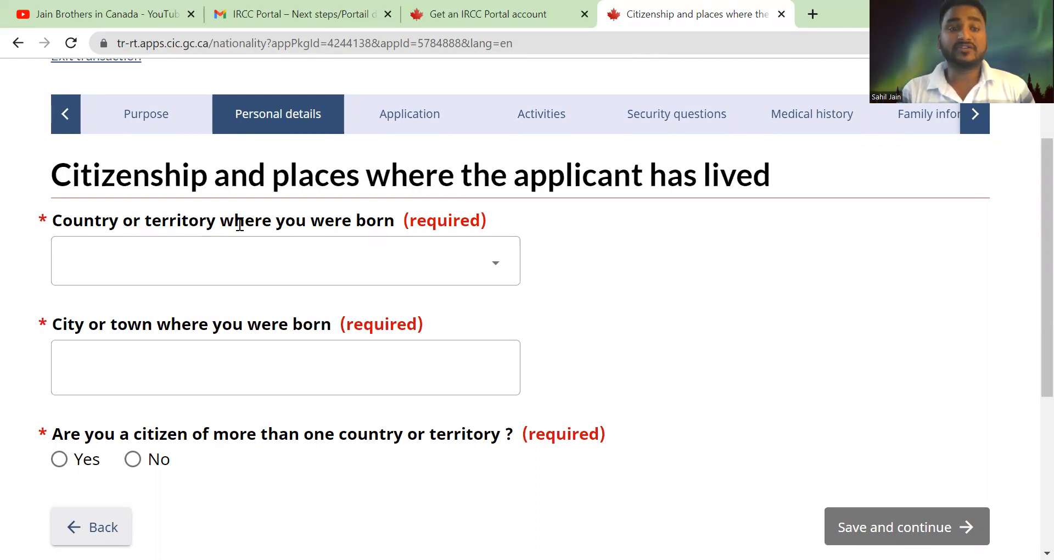
pyautogui.click(343, 272)
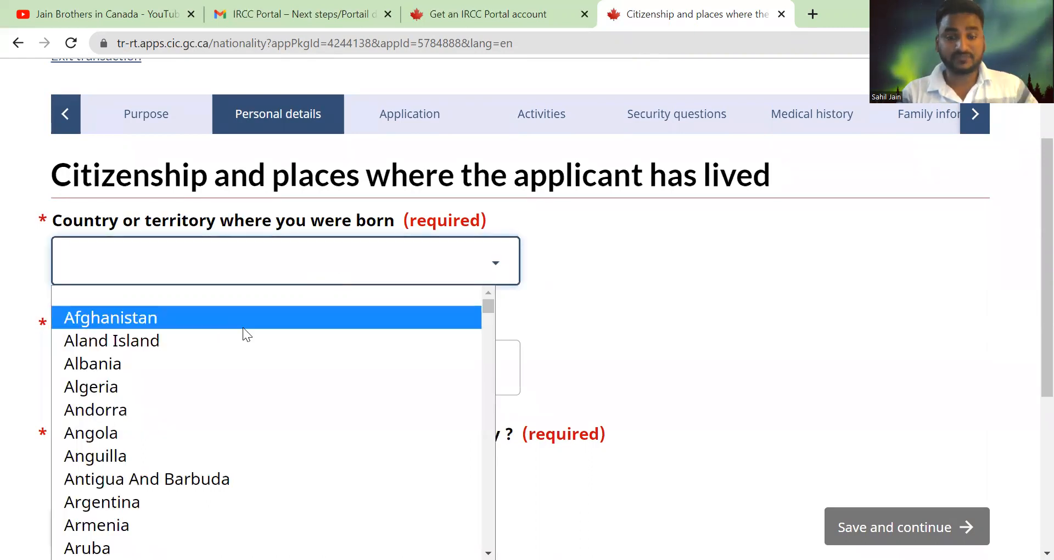
pyautogui.write('india')
pyautogui.press('Return')
pyautogui.click(170, 365)
pyautogui.write('Delhi')
pyautogui.scroll(-2, 169, 367)
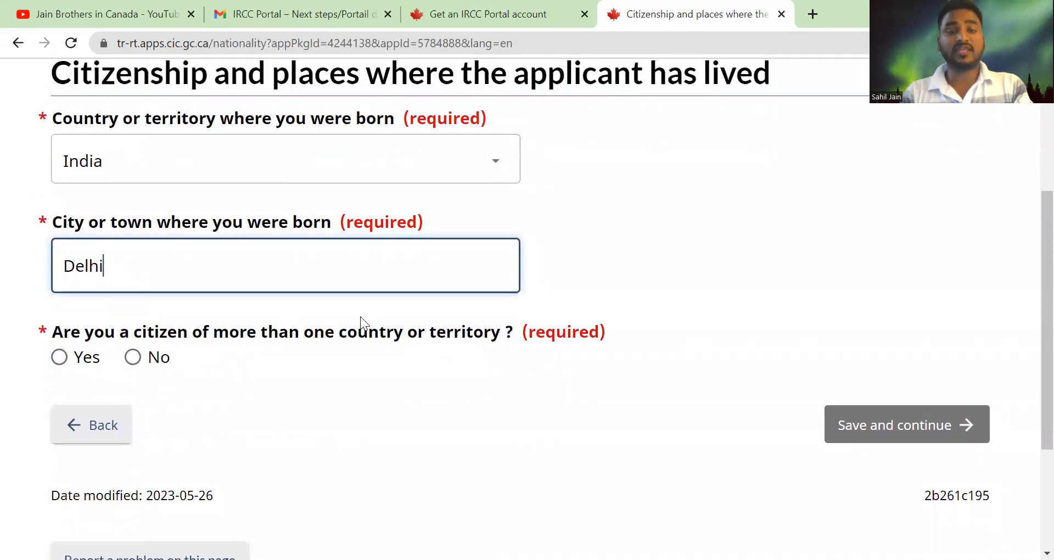
# - Declare a single citizenship, India, held since birth, and save the page
pyautogui.click(132, 362)
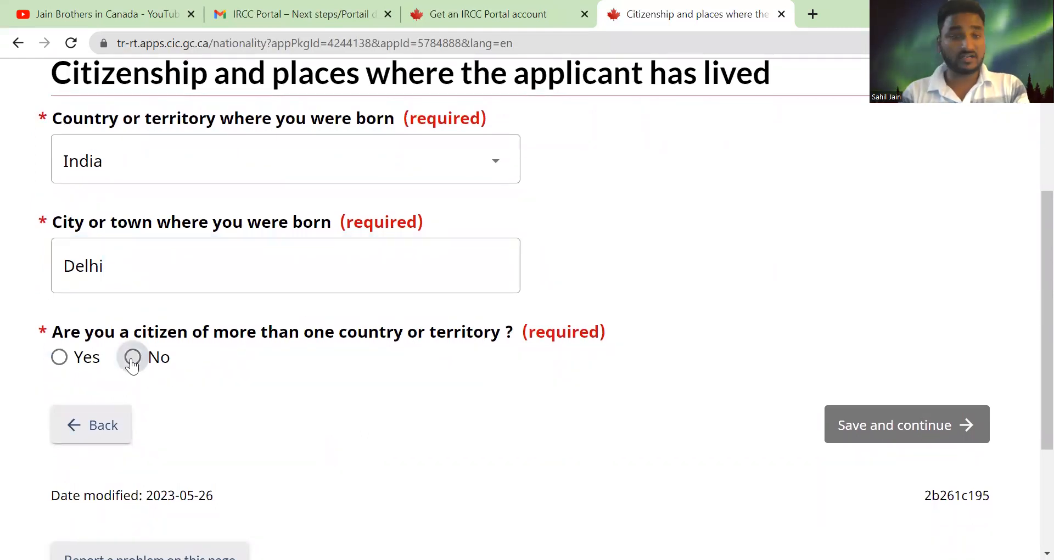
pyautogui.scroll(-2, 132, 365)
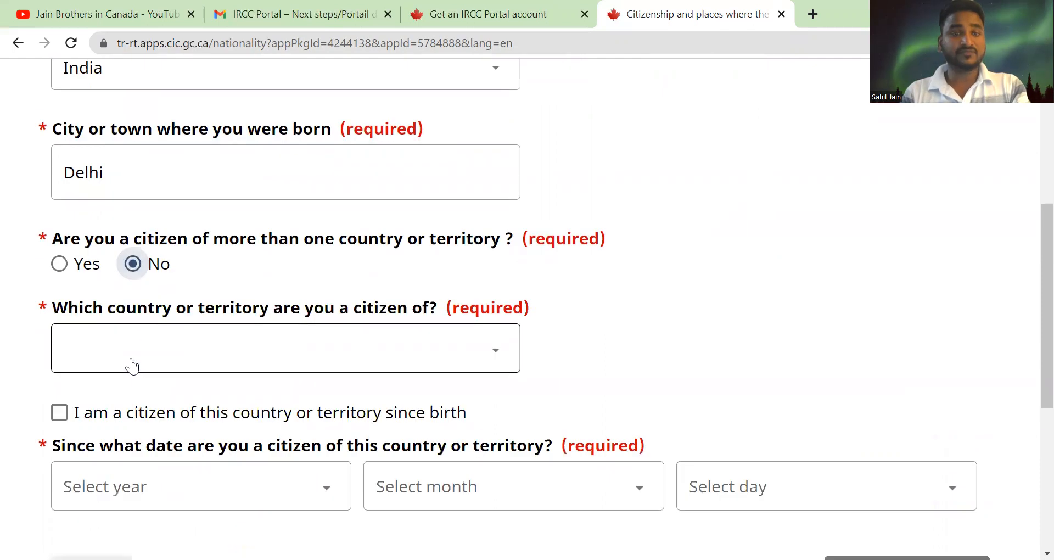
pyautogui.click(246, 335)
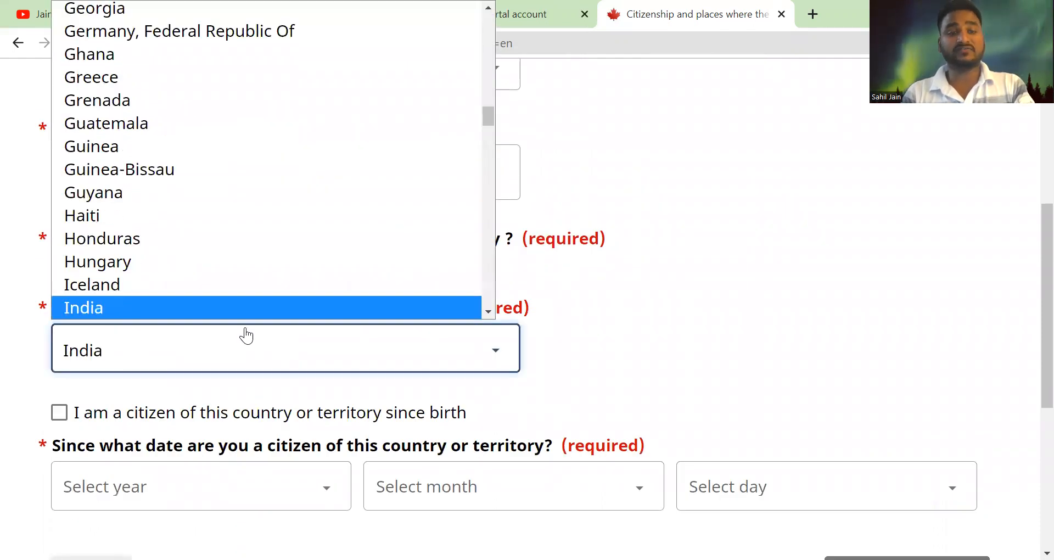
pyautogui.scroll(-2, 244, 335)
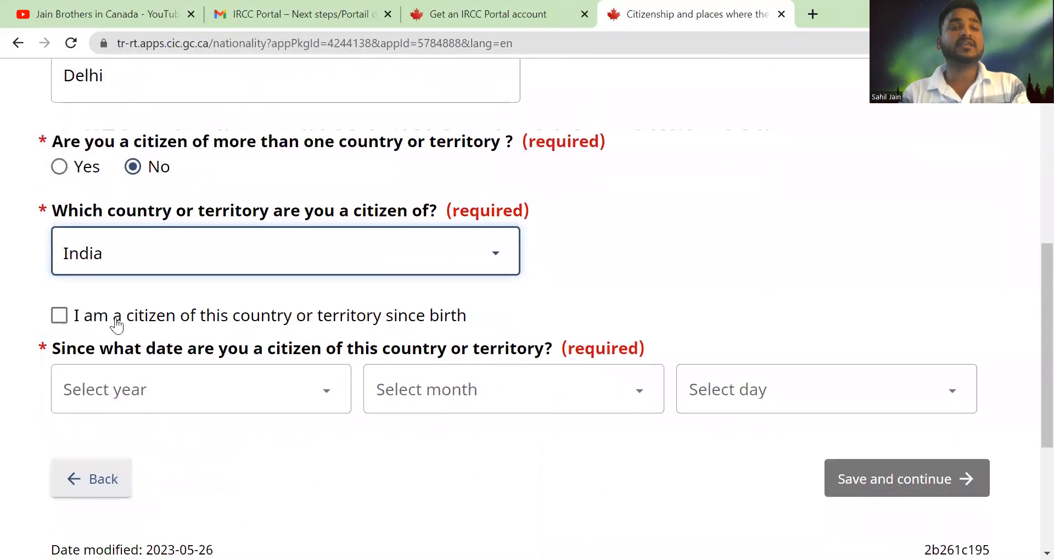
pyautogui.click(60, 316)
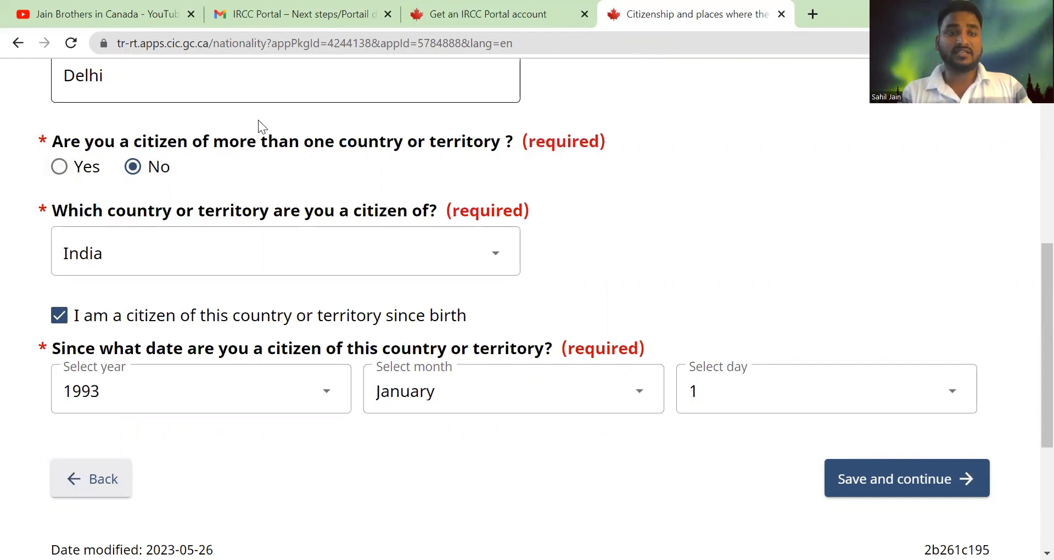
pyautogui.click(868, 493)
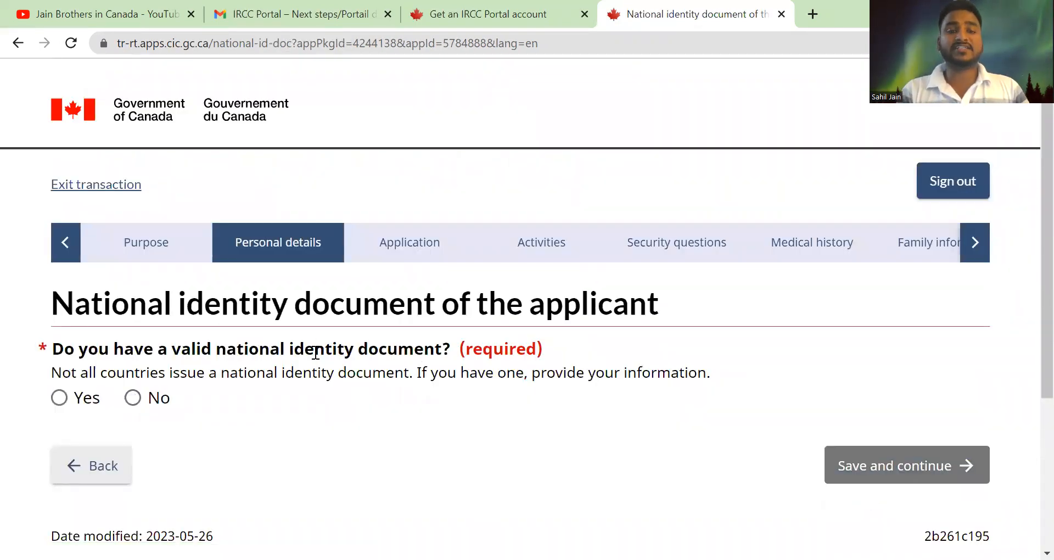
# - Answer Yes to the national identity document question, then switch to the YouTube tab
pyautogui.click(57, 401)
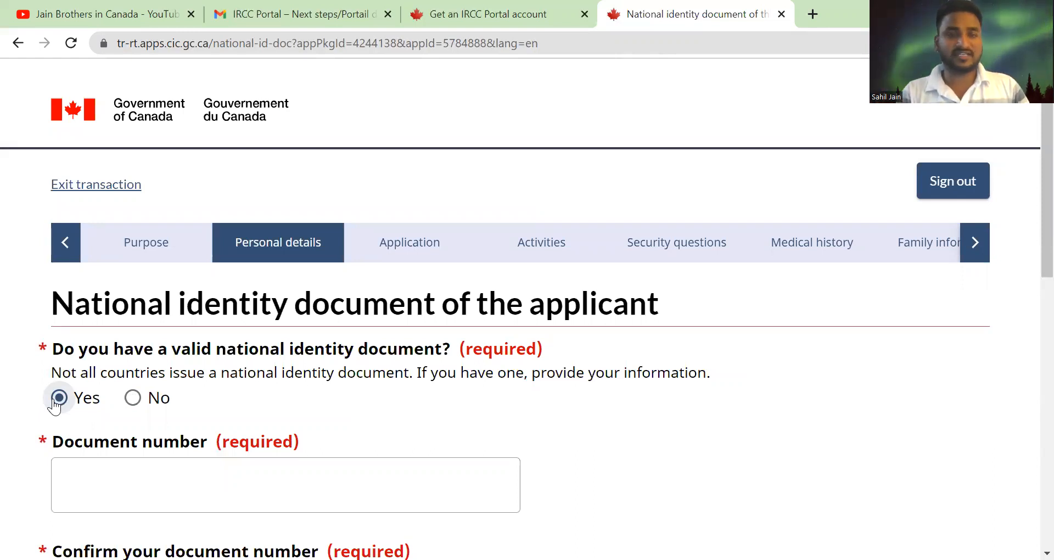
pyautogui.scroll(-1, 55, 406)
pyautogui.click(127, 389)
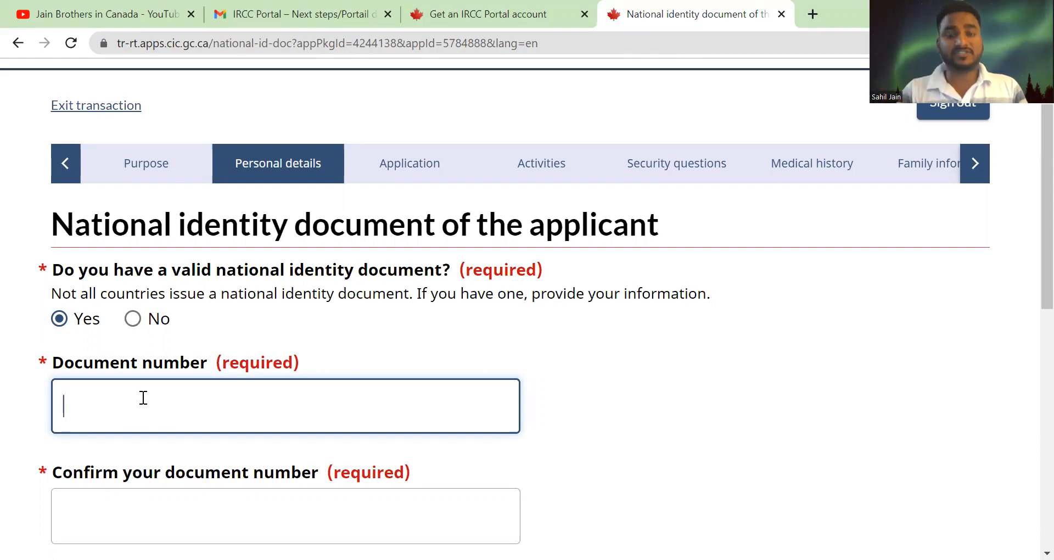
pyautogui.hotkey('ctrl', 'Tab')
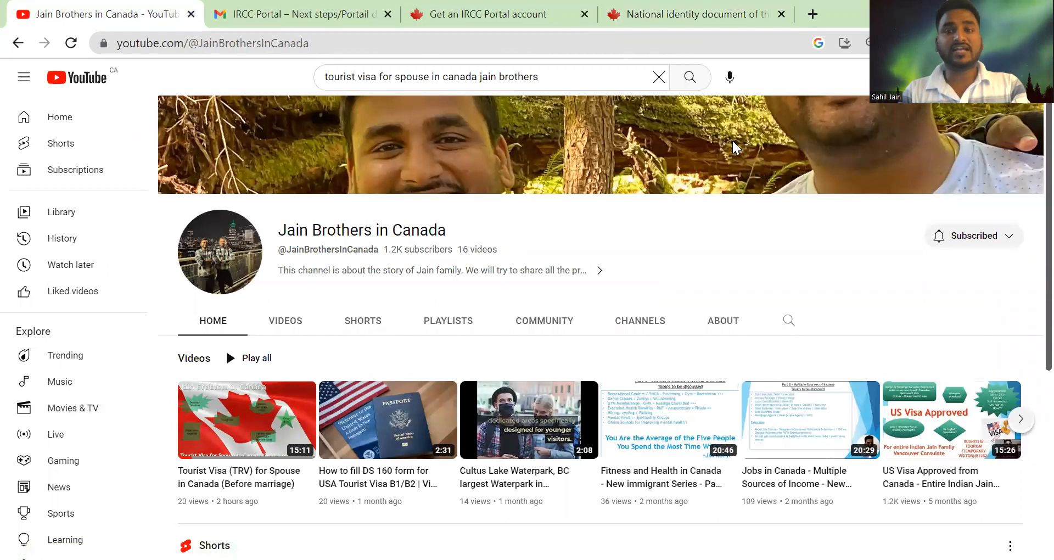
# - Search Google for 'national identity card india'
pyautogui.click(155, 47)
pyautogui.write('nation')
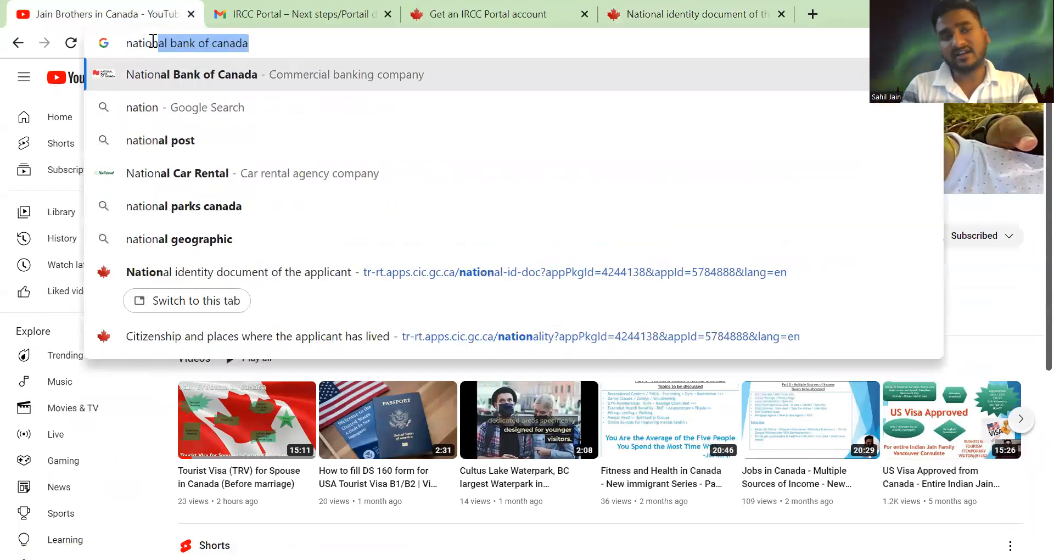
pyautogui.write(' iden')
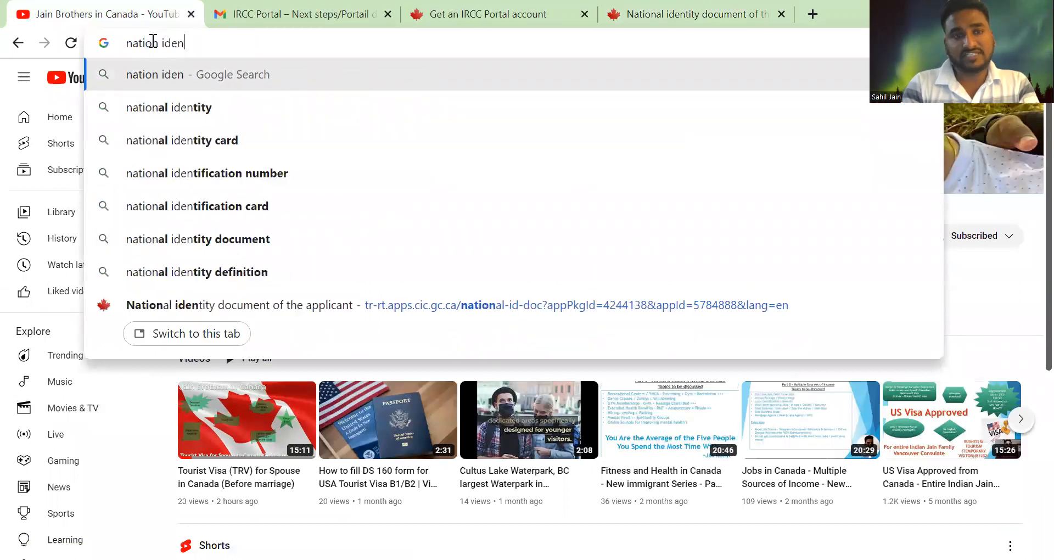
pyautogui.press('Down')
pyautogui.press('Down')
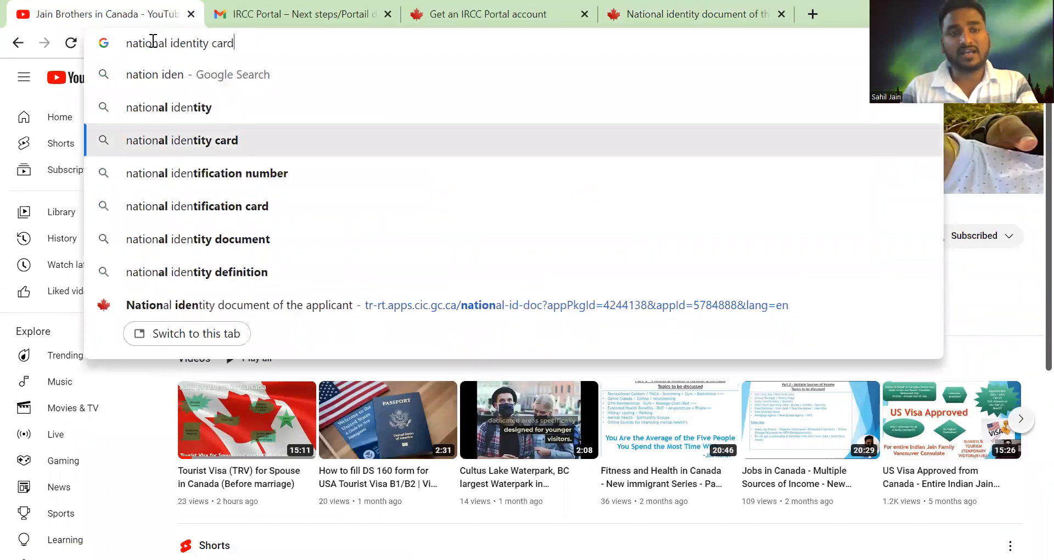
pyautogui.write('india')
pyautogui.press('Return')
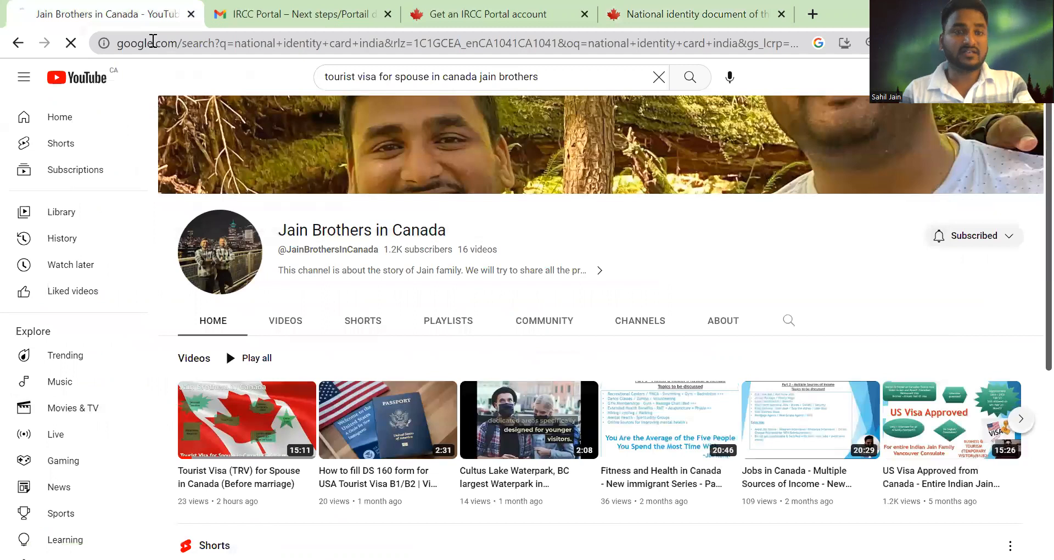
# - Highlight 'Aadhaar' in the result and return to the identity document form tab
pyautogui.moveTo(98, 233); pyautogui.dragTo(127, 237)
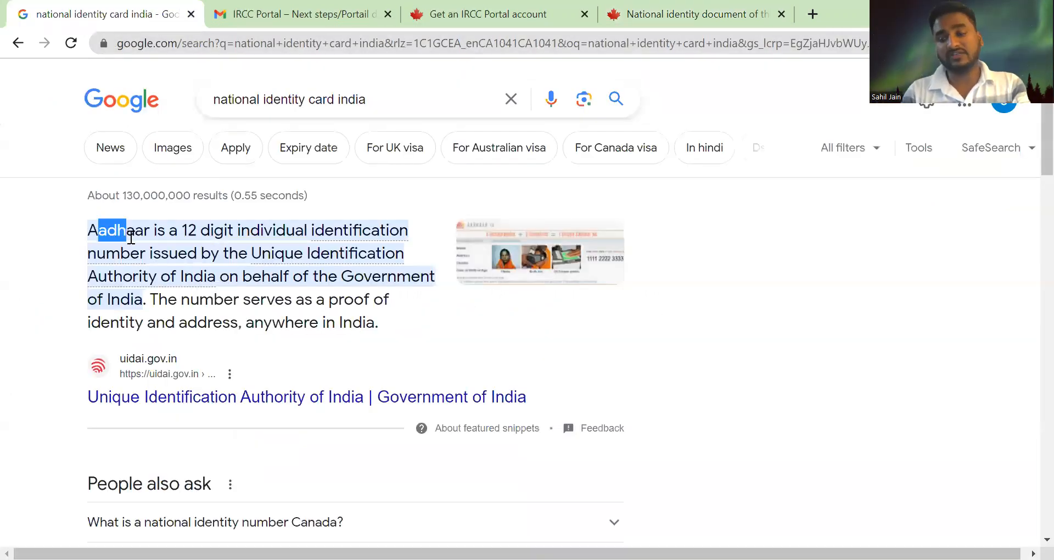
pyautogui.hotkey('ctrl', 'Tab')
pyautogui.hotkey('ctrl', 'shift', 'Tab')
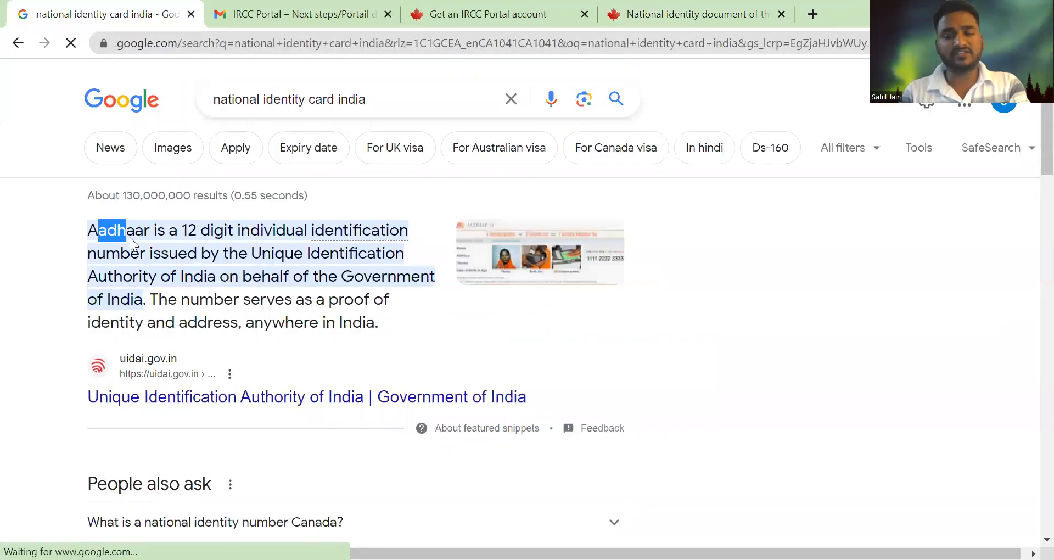
pyautogui.hotkey('ctrl', 'shift', 'Tab')
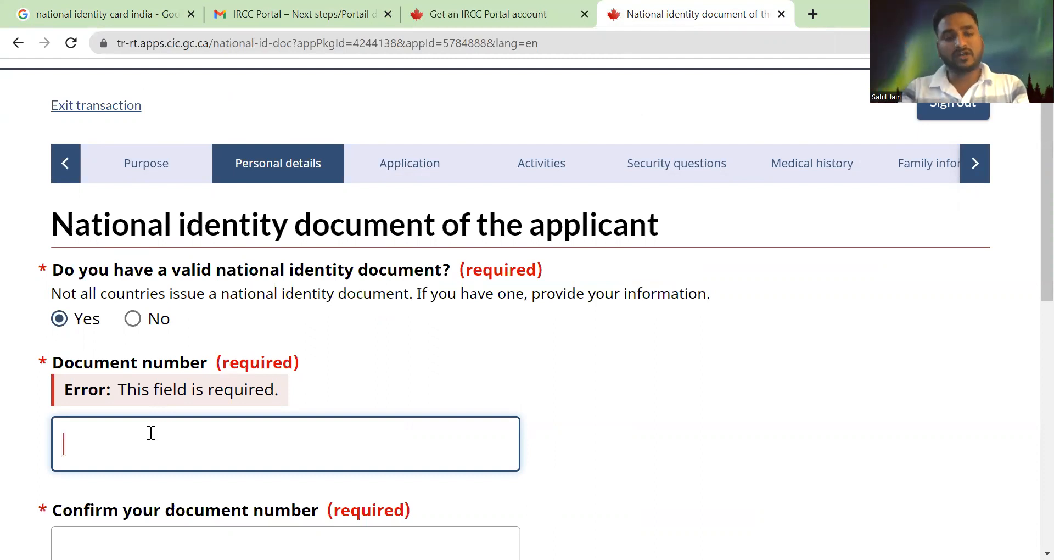
# - Enter the 12-digit identity document number and confirm it in the second field
pyautogui.write('1234567890')
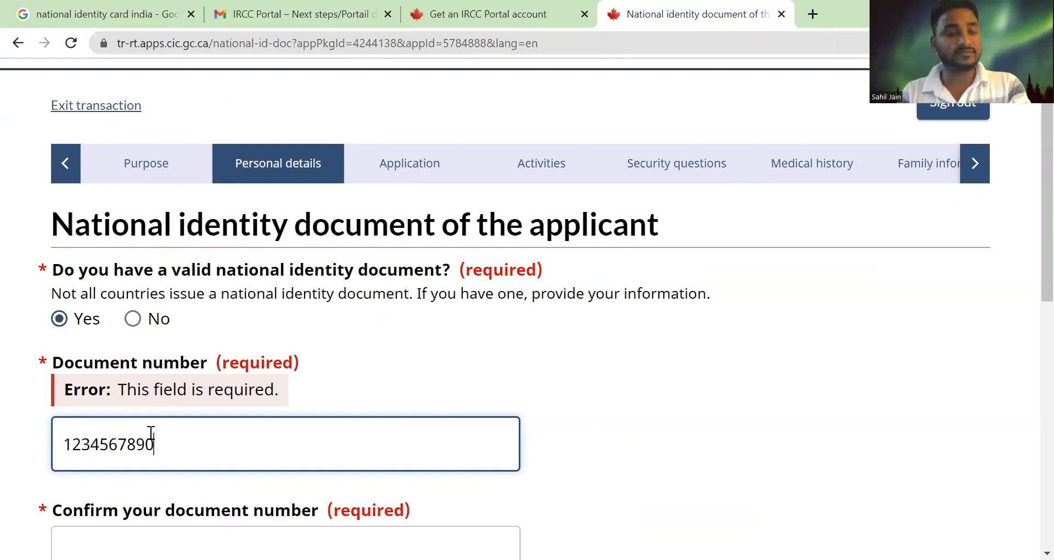
pyautogui.write('1')
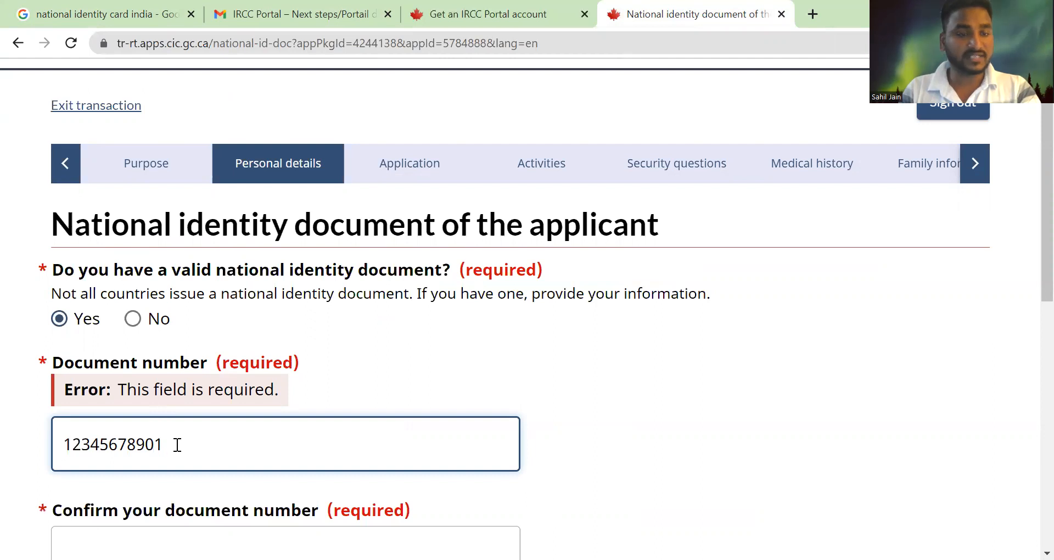
pyautogui.write('1')
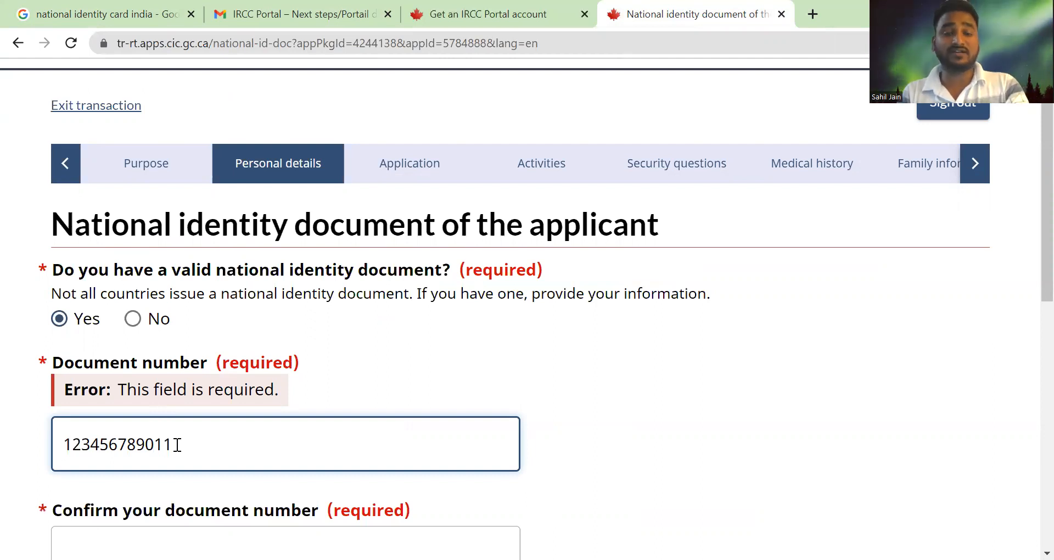
pyautogui.press('BackSpace')
pyautogui.write('2')
pyautogui.scroll(-2, 178, 444)
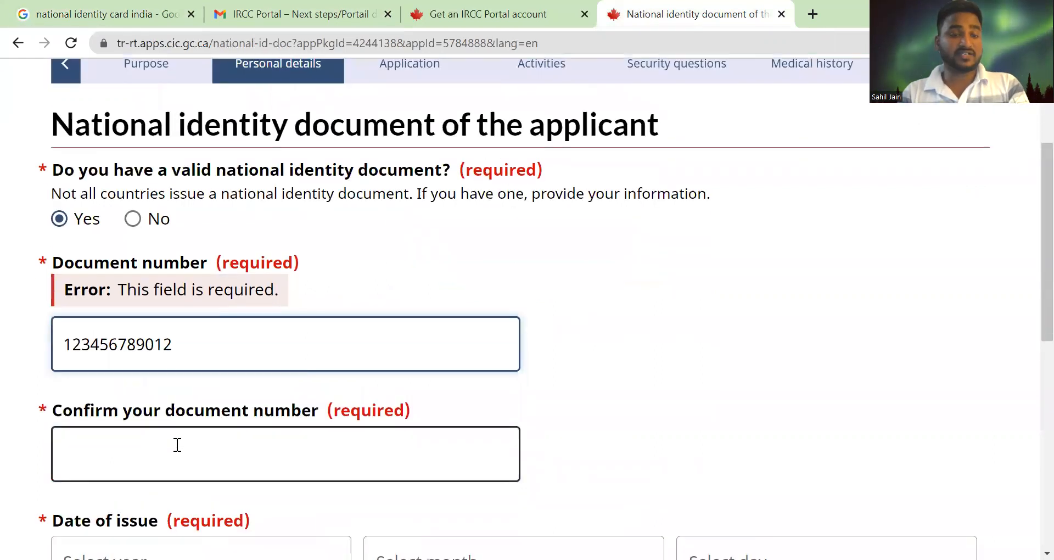
pyautogui.click(178, 444)
pyautogui.write('123456789012')
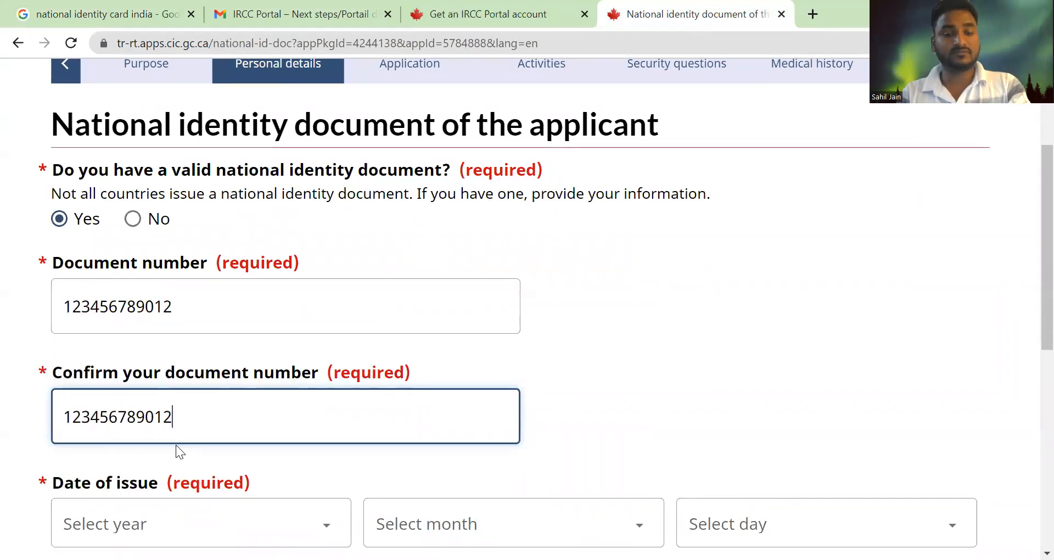
# - Set the document's date of issue to 5 January 2016
pyautogui.scroll(-2, 176, 445)
pyautogui.click(176, 445)
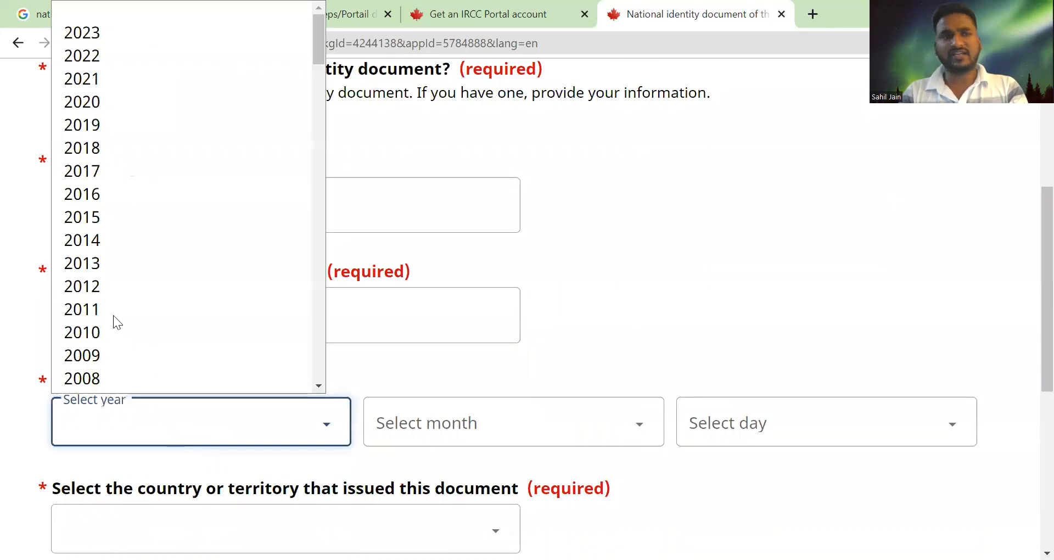
pyautogui.click(123, 183)
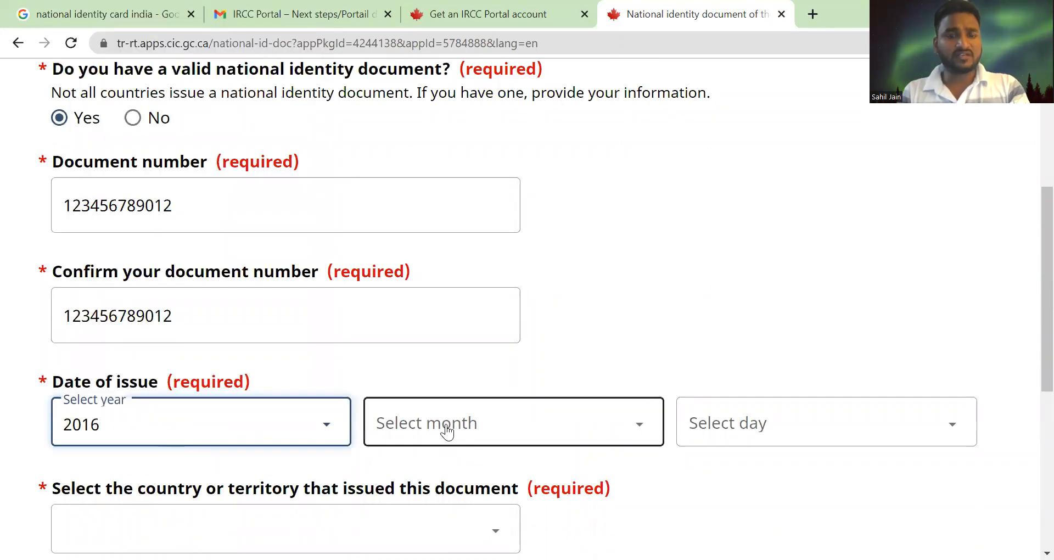
pyautogui.click(447, 432)
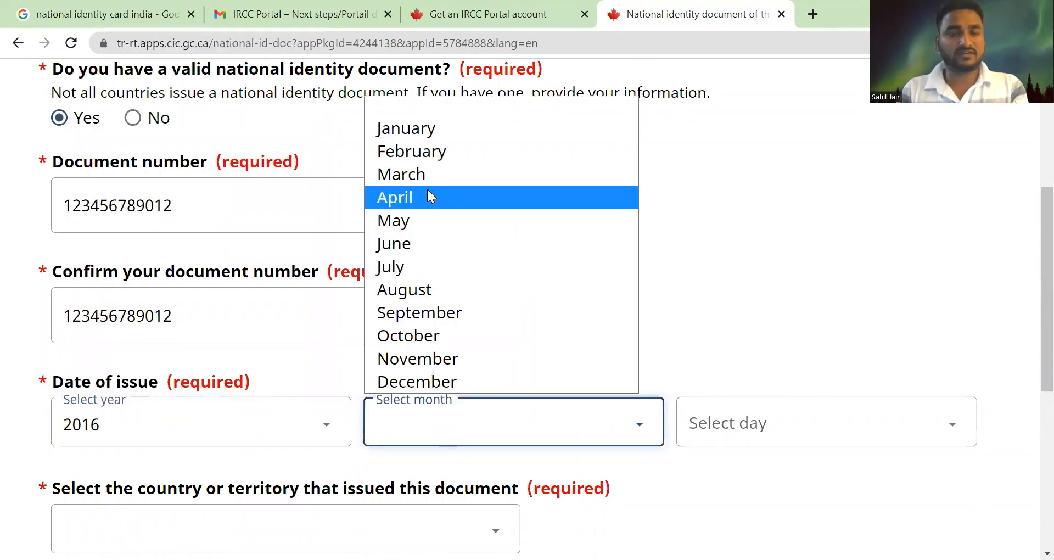
pyautogui.click(400, 134)
pyautogui.click(734, 432)
pyautogui.click(715, 103)
# - Choose India as the issuing country and save the page
pyautogui.scroll(-4, 495, 343)
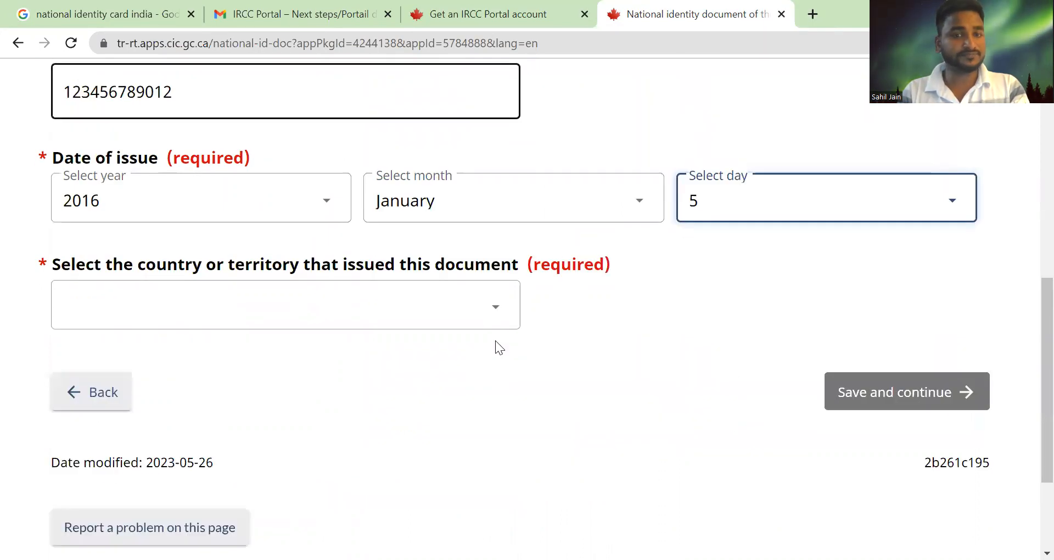
pyautogui.click(360, 317)
pyautogui.write('in')
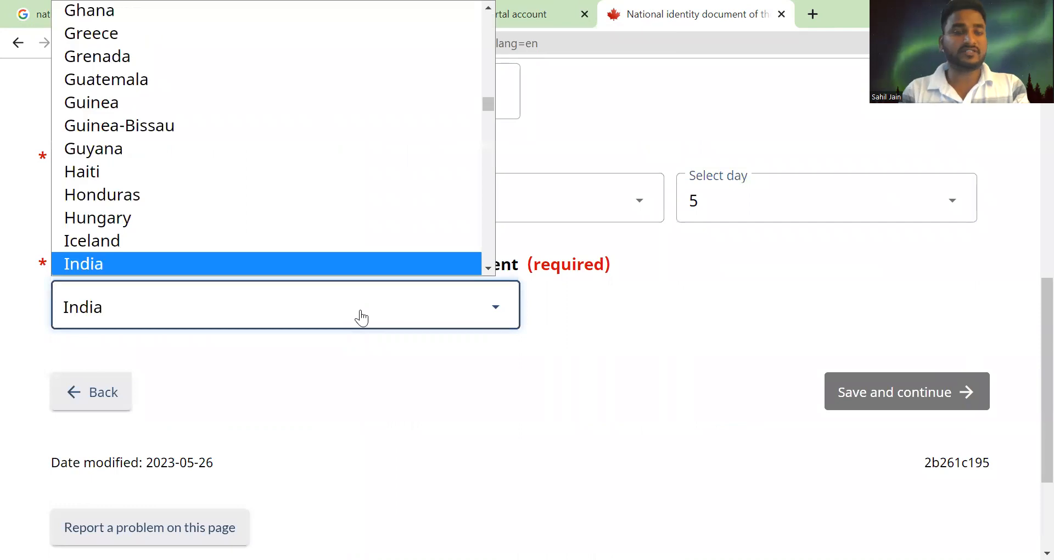
pyautogui.press('Return')
pyautogui.click(861, 392)
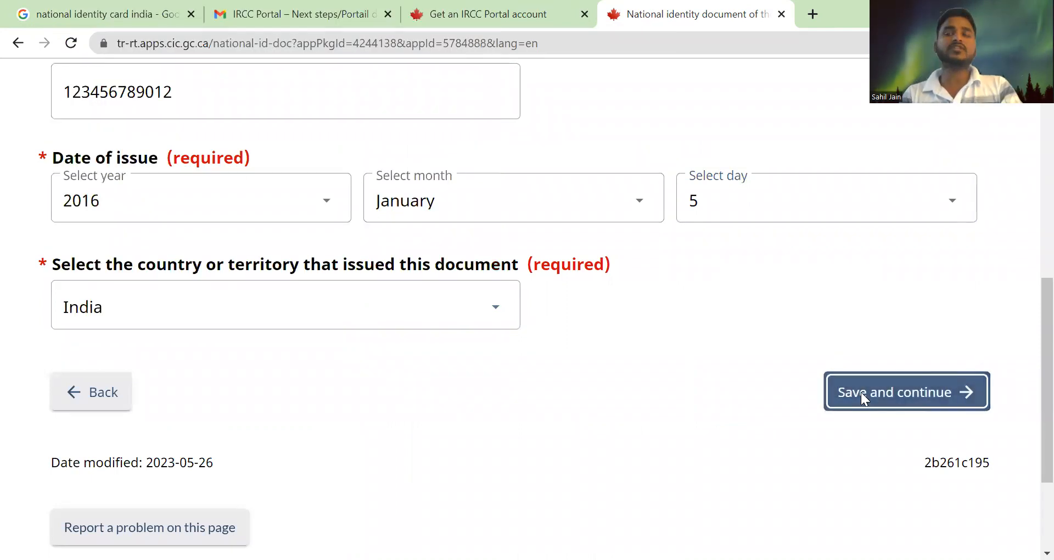
# - Answer No to having used other names and save the page
pyautogui.scroll(-1, 520, 344)
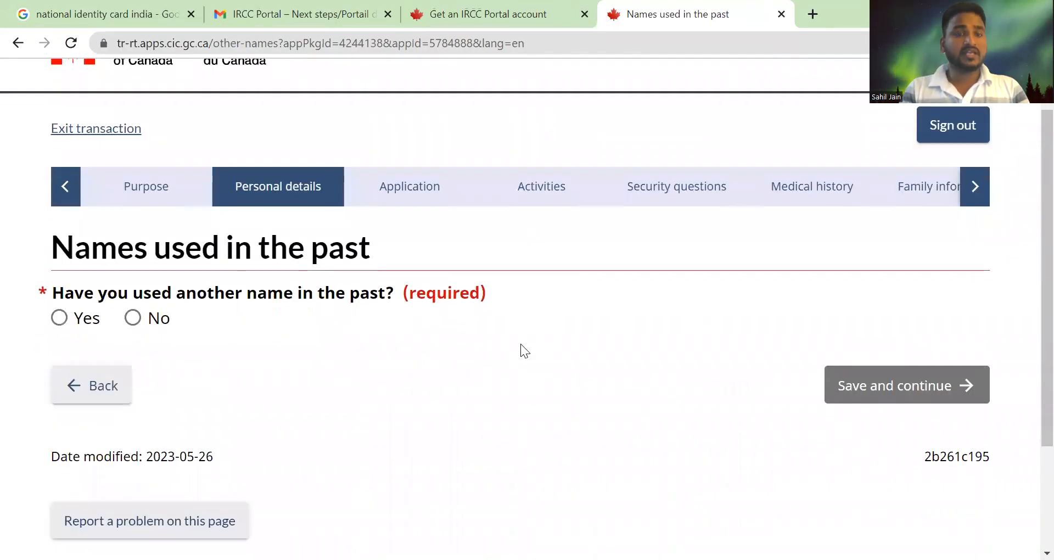
pyautogui.click(134, 318)
pyautogui.click(897, 381)
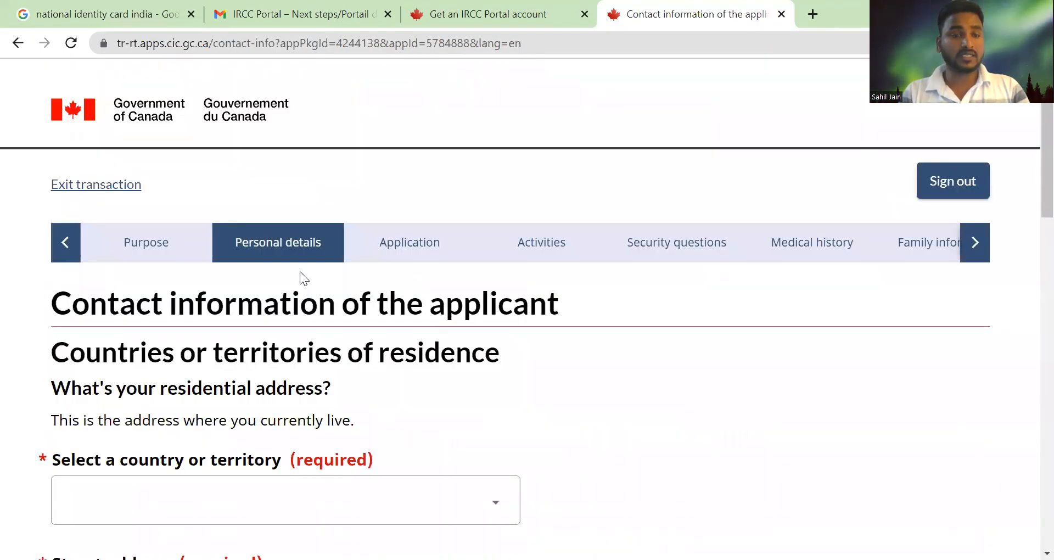
# - Set India as the residence country and enter the residential street address and city
pyautogui.scroll(-4, 300, 271)
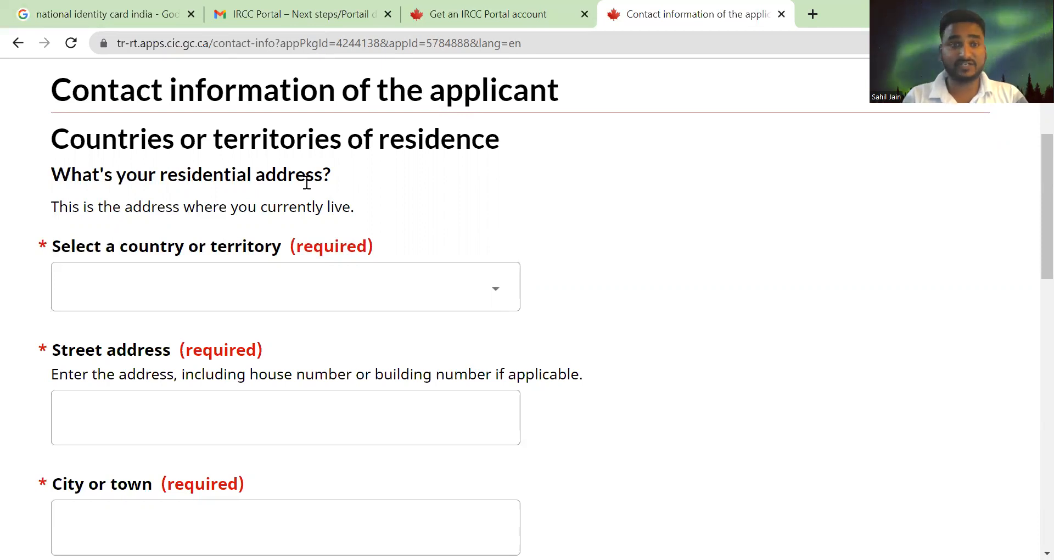
pyautogui.click(269, 283)
pyautogui.write('india')
pyautogui.press('Return')
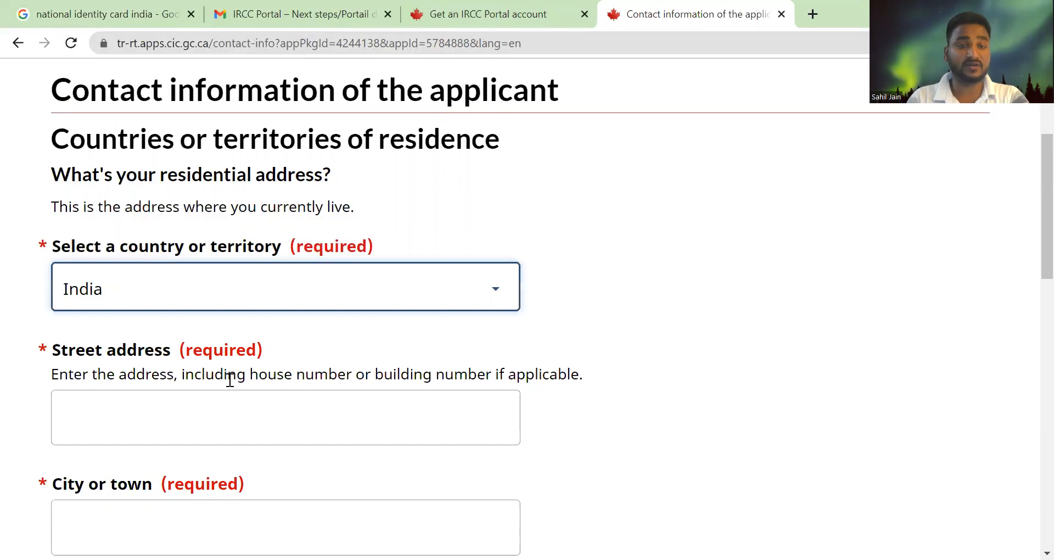
pyautogui.click(221, 417)
pyautogui.write('1234')
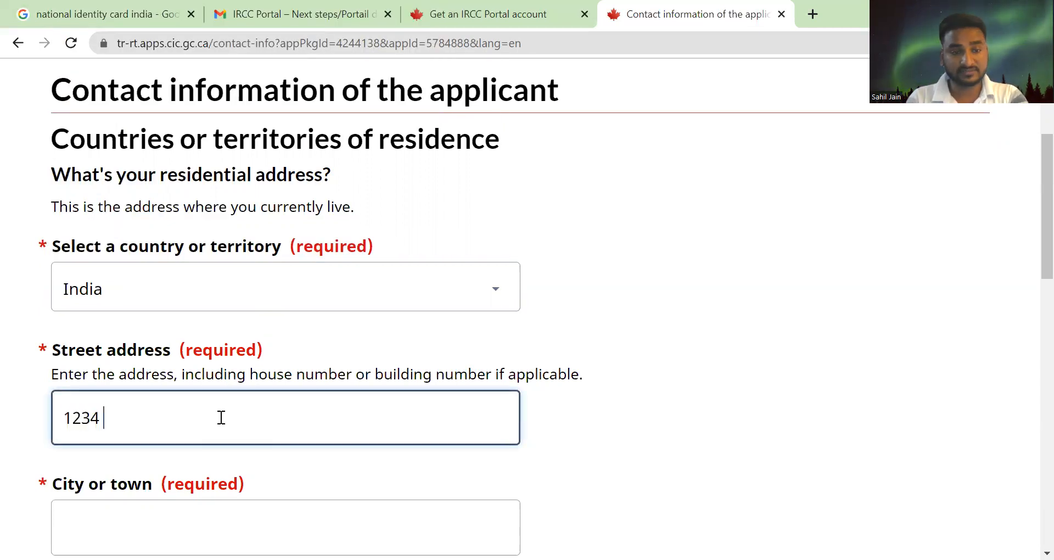
pyautogui.write(' james st')
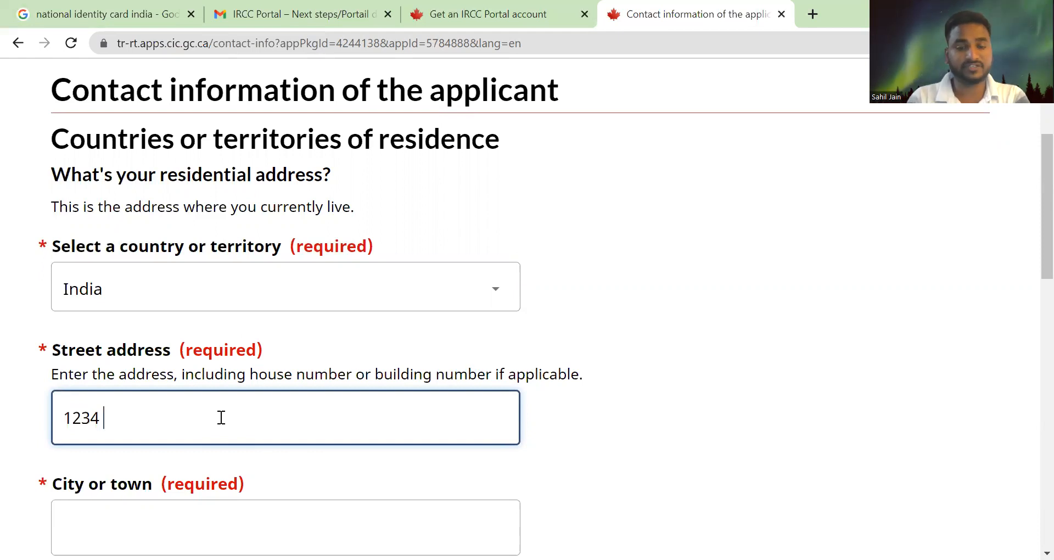
pyautogui.press('Tab')
pyautogui.write('Delhi')
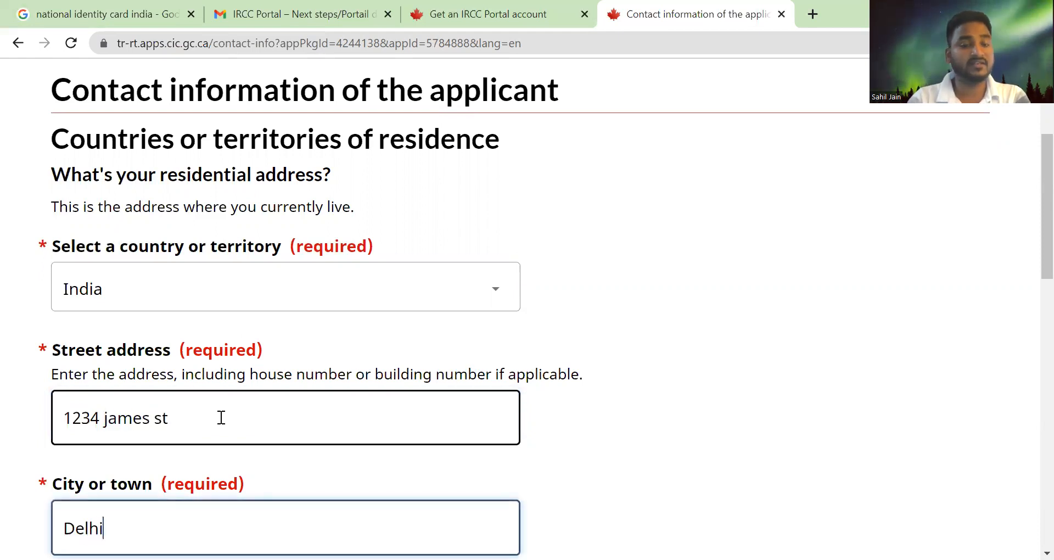
# - Enter the residential postal code and mark the mailing address as the same
pyautogui.scroll(-3, 221, 418)
pyautogui.click(222, 423)
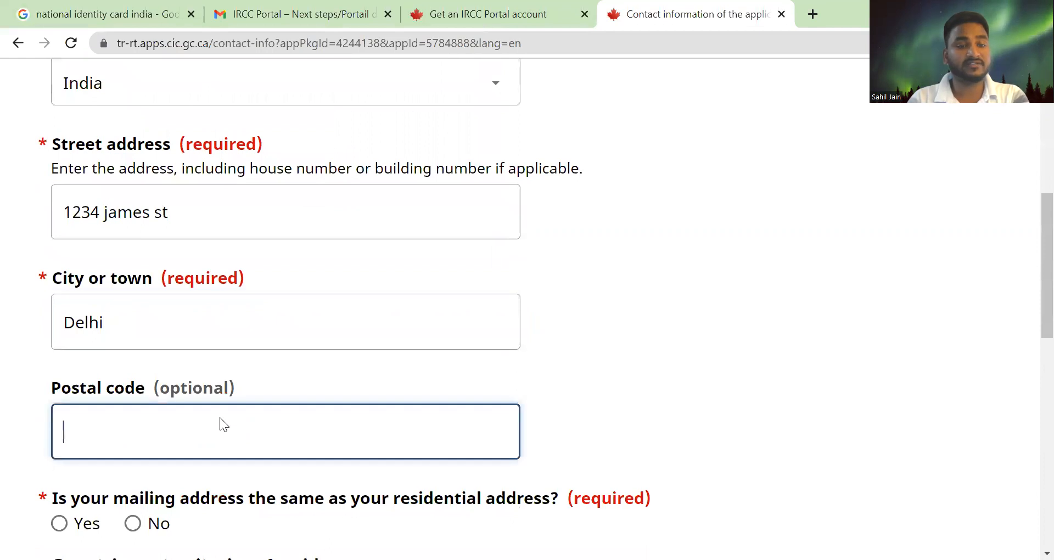
pyautogui.write('123001')
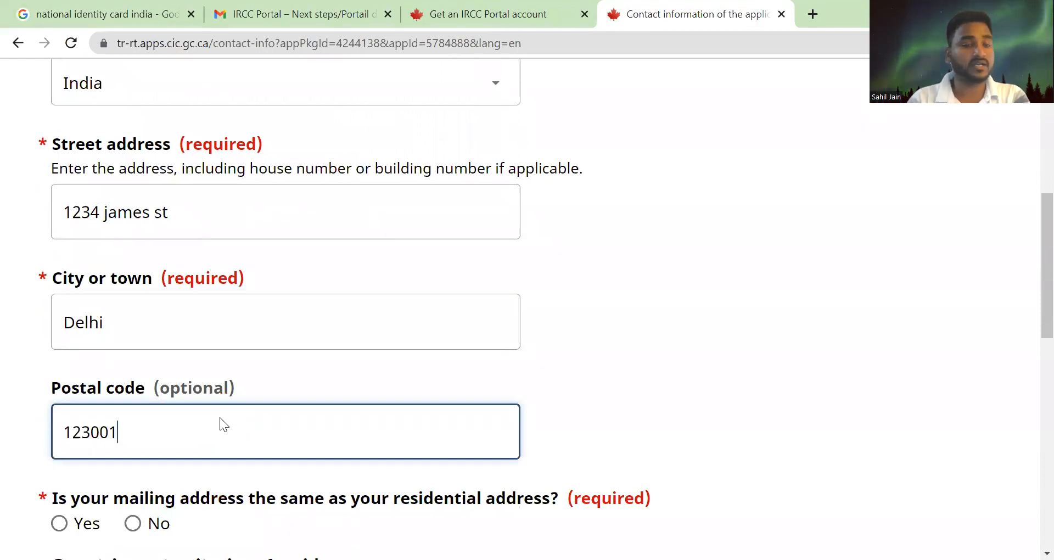
pyautogui.scroll(-2, 220, 418)
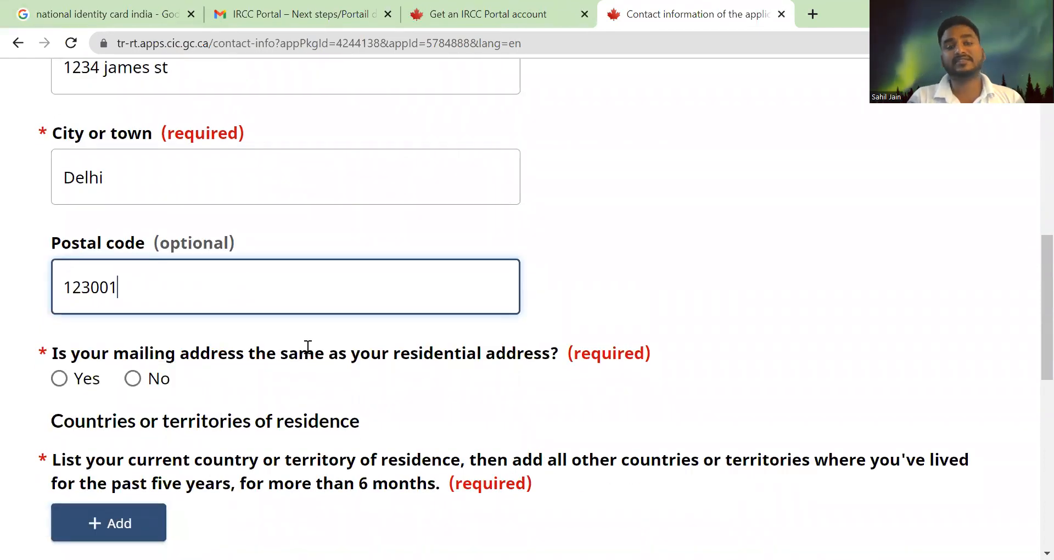
pyautogui.click(60, 380)
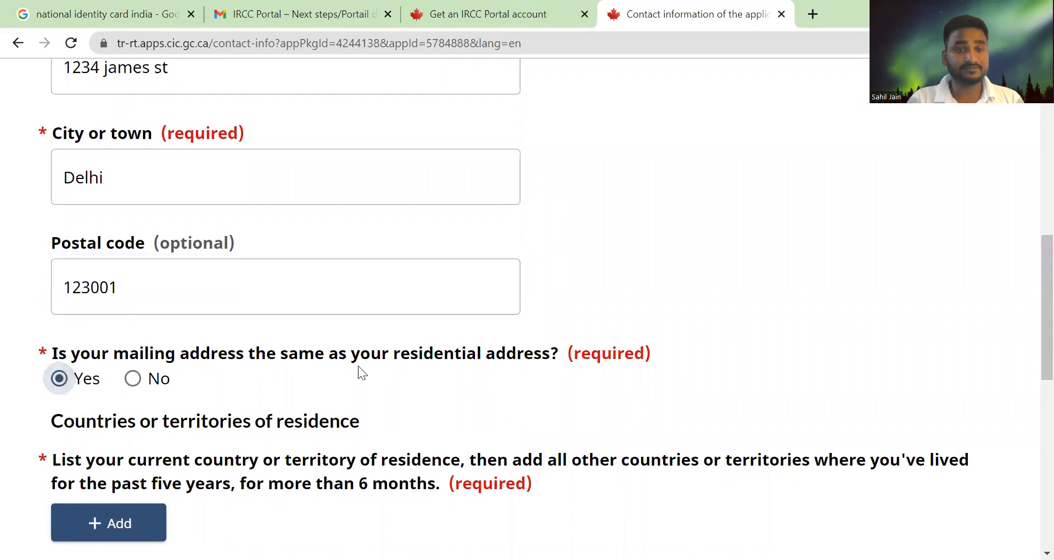
pyautogui.scroll(-3, 358, 366)
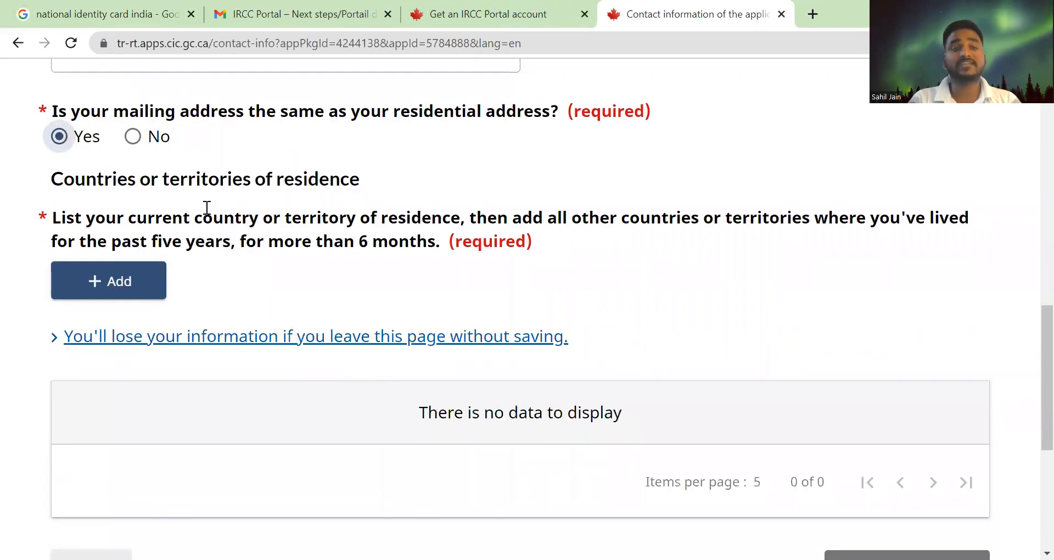
pyautogui.scroll(2, 302, 286)
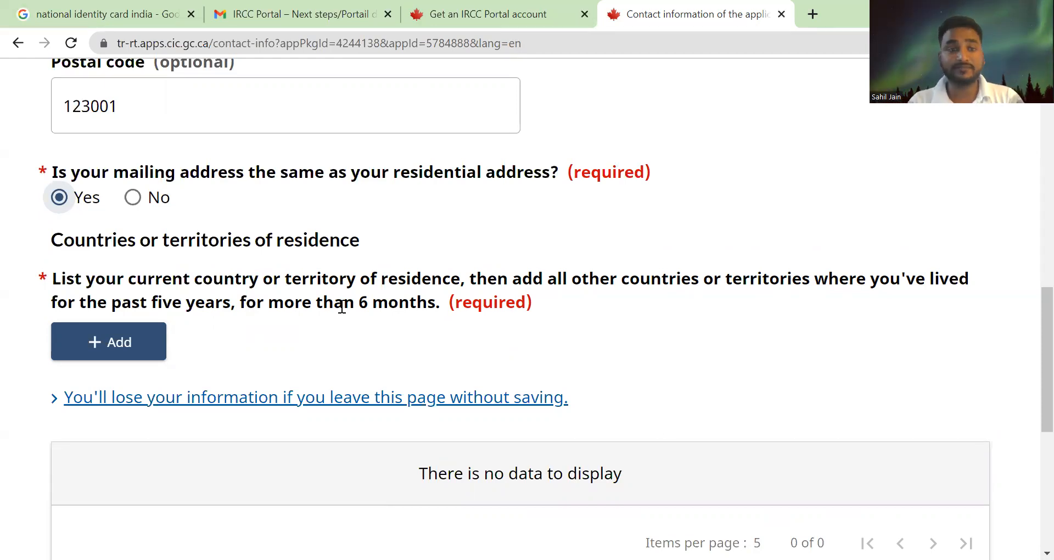
# - Add a country-of-residence entry for India with Citizen status
pyautogui.click(102, 336)
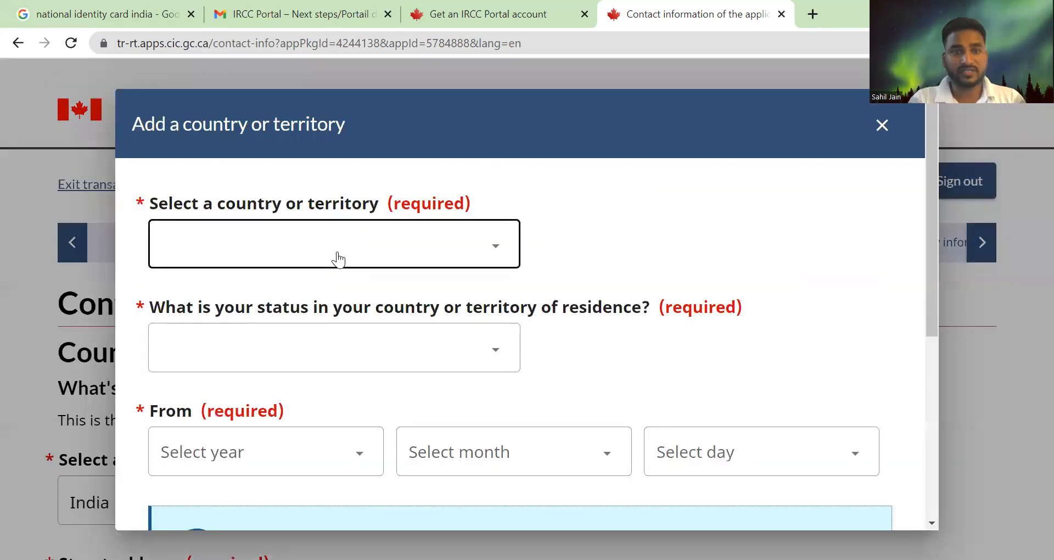
pyautogui.click(338, 259)
pyautogui.write('india')
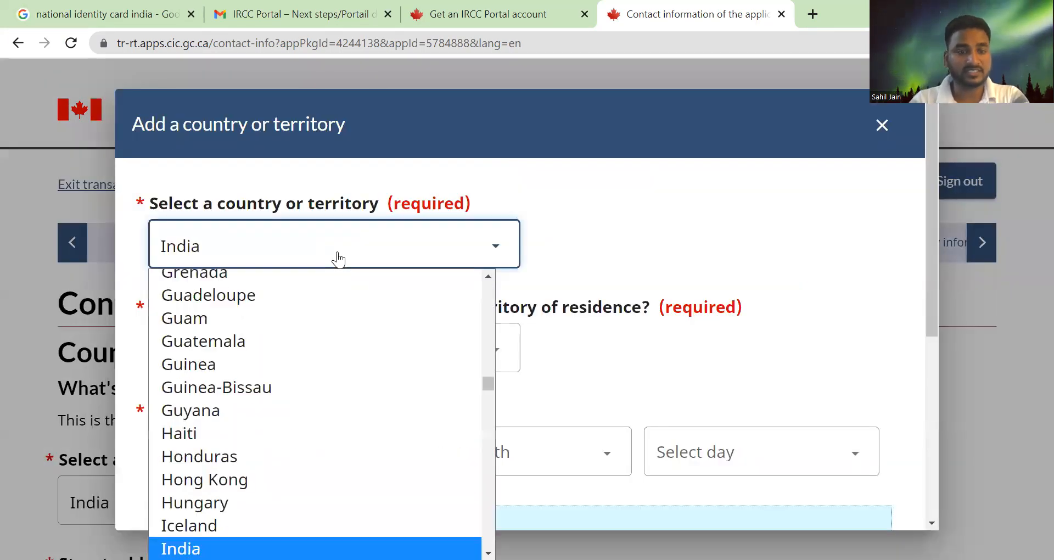
pyautogui.press('Return')
pyautogui.scroll(-2, 338, 259)
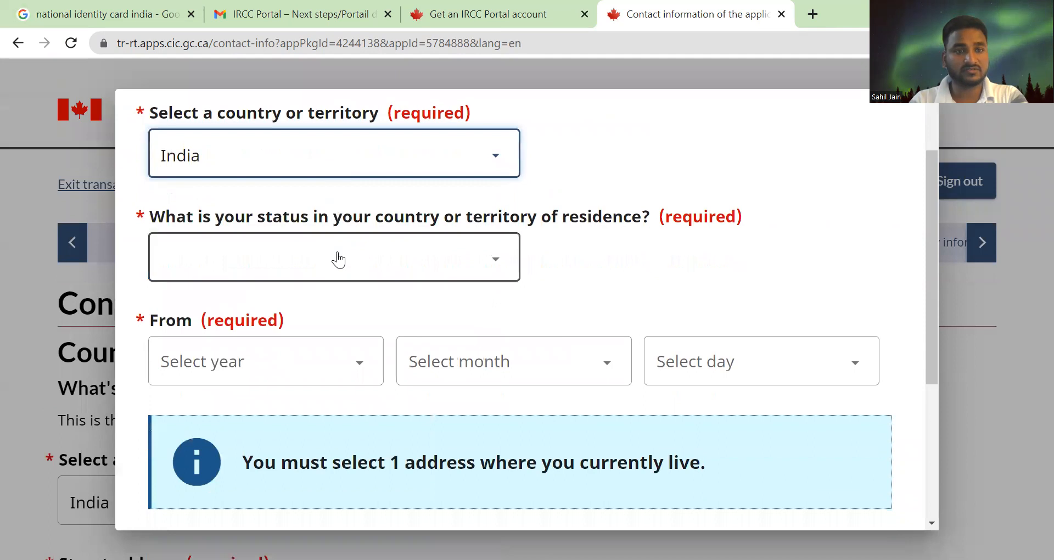
pyautogui.click(338, 259)
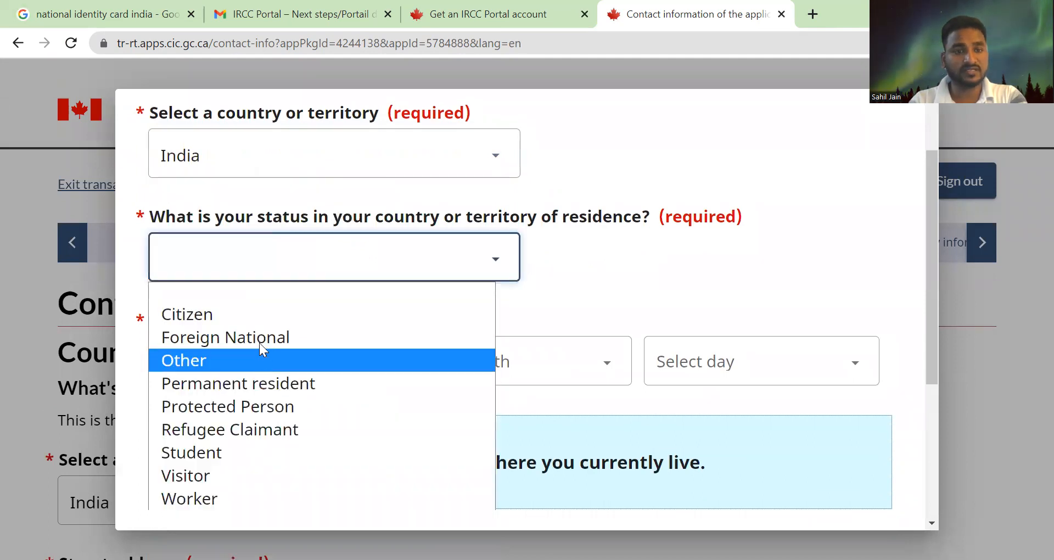
pyautogui.click(242, 314)
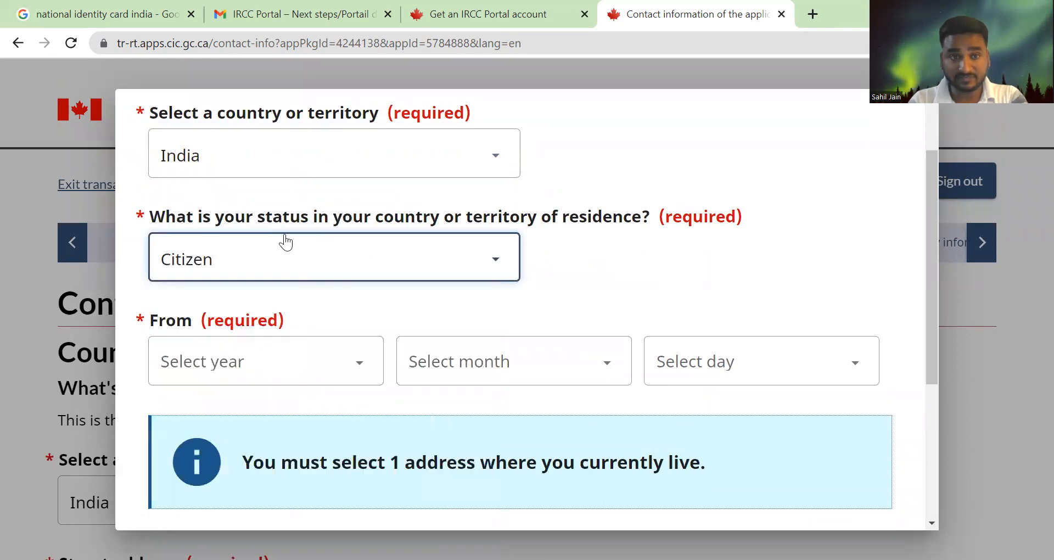
# - Set the residence start date to 1 January 1993
pyautogui.click(281, 367)
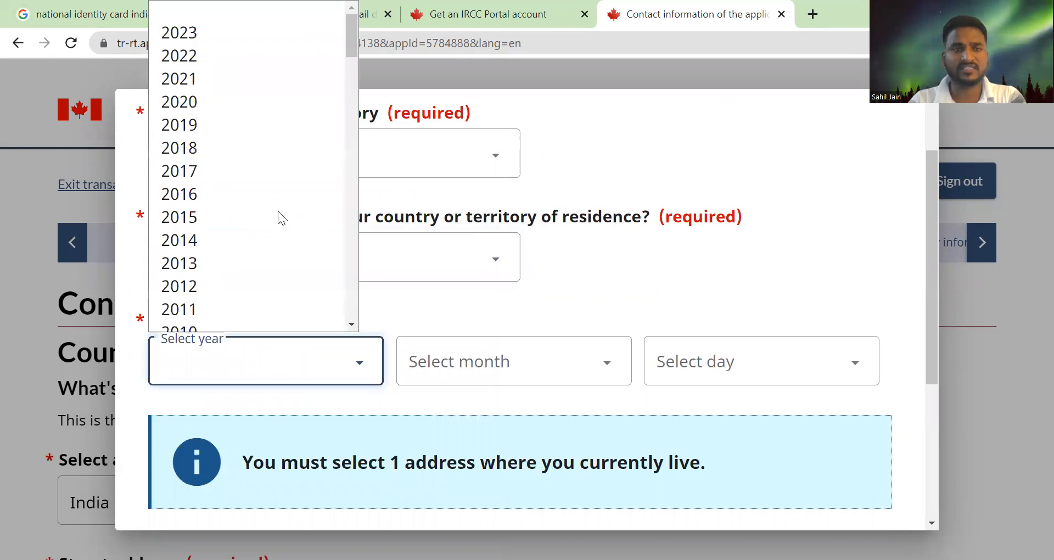
pyautogui.click(199, 200)
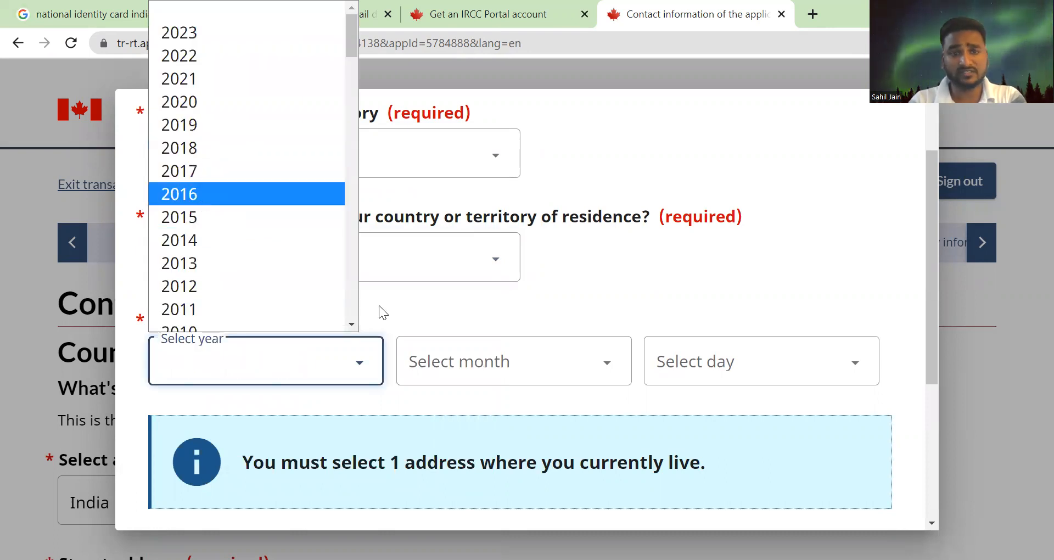
pyautogui.scroll(-5, 250, 272)
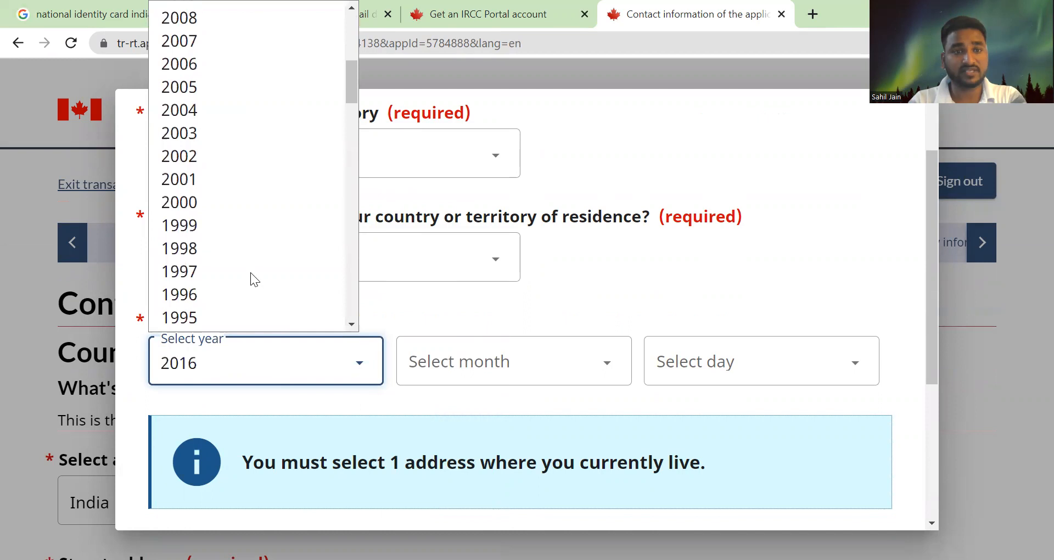
pyautogui.scroll(-1, 200, 305)
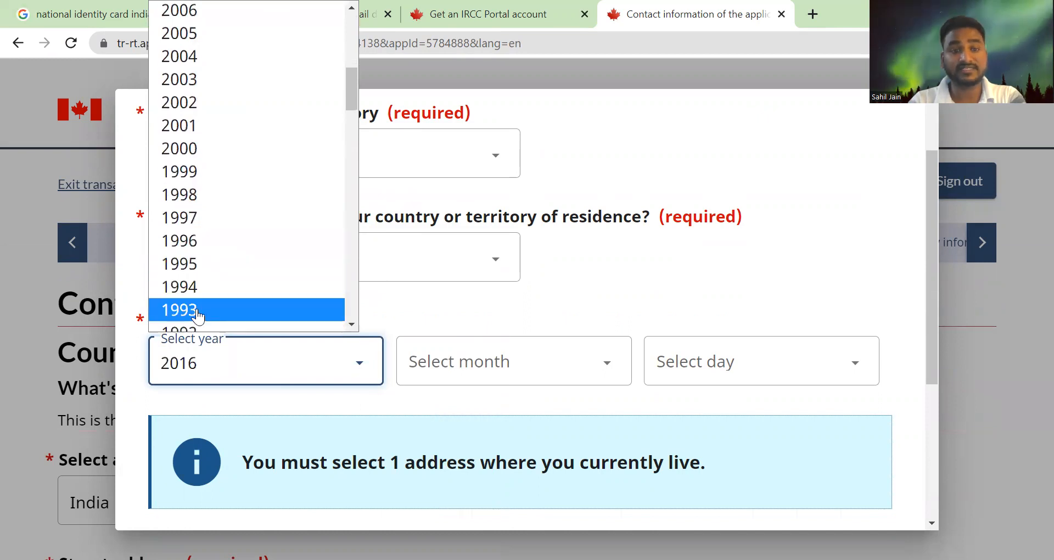
pyautogui.click(199, 311)
pyautogui.click(494, 357)
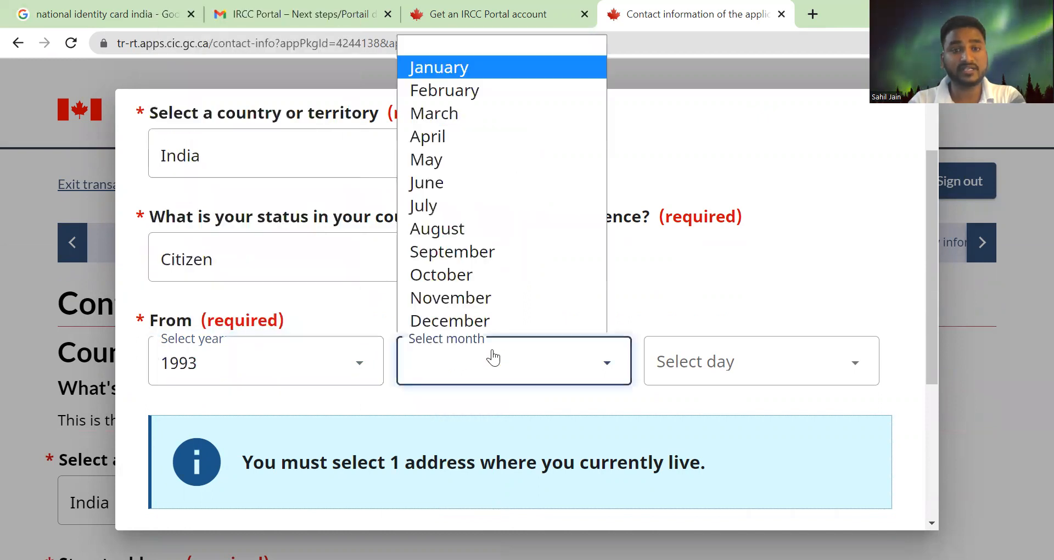
pyautogui.click(527, 405)
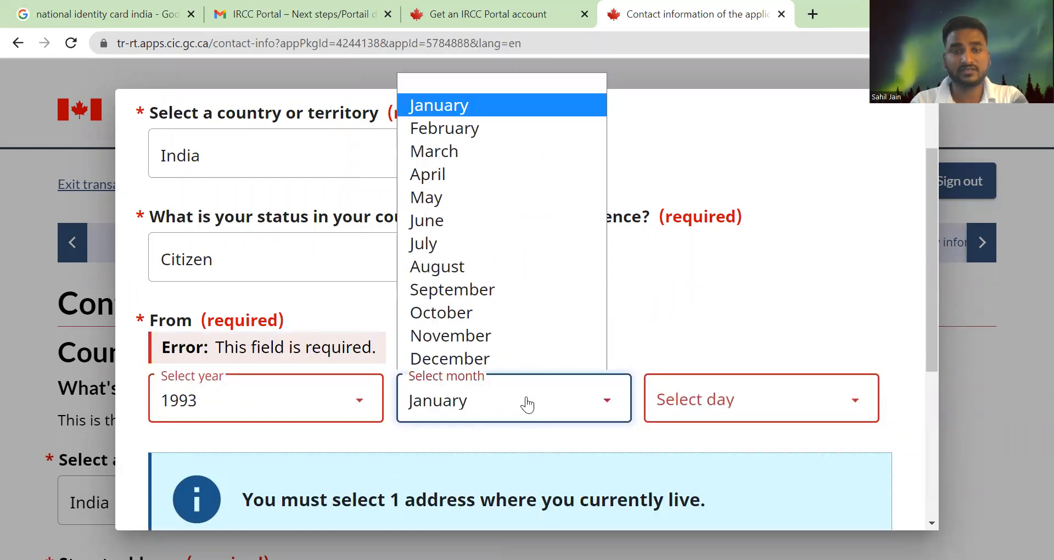
pyautogui.click(527, 404)
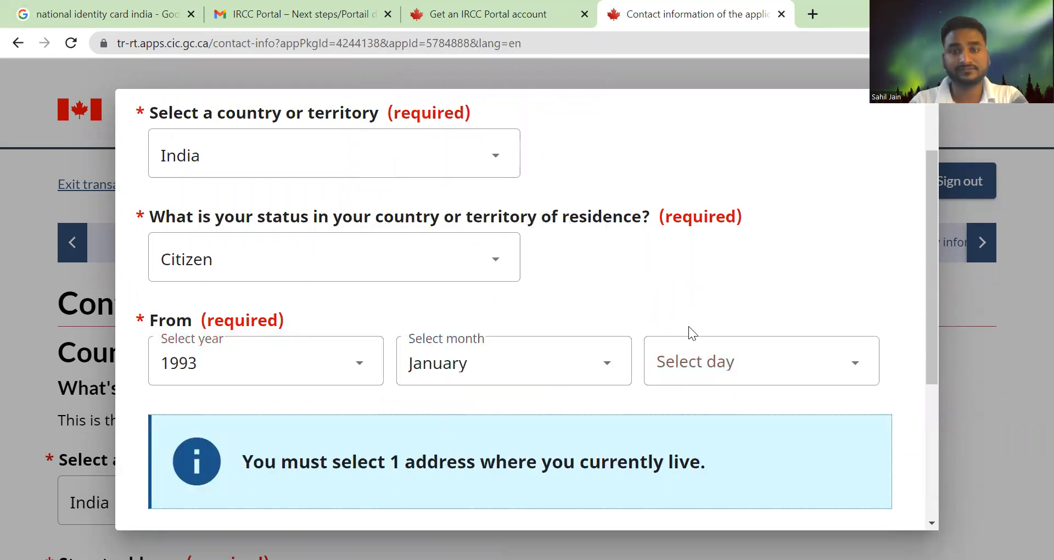
pyautogui.click(708, 375)
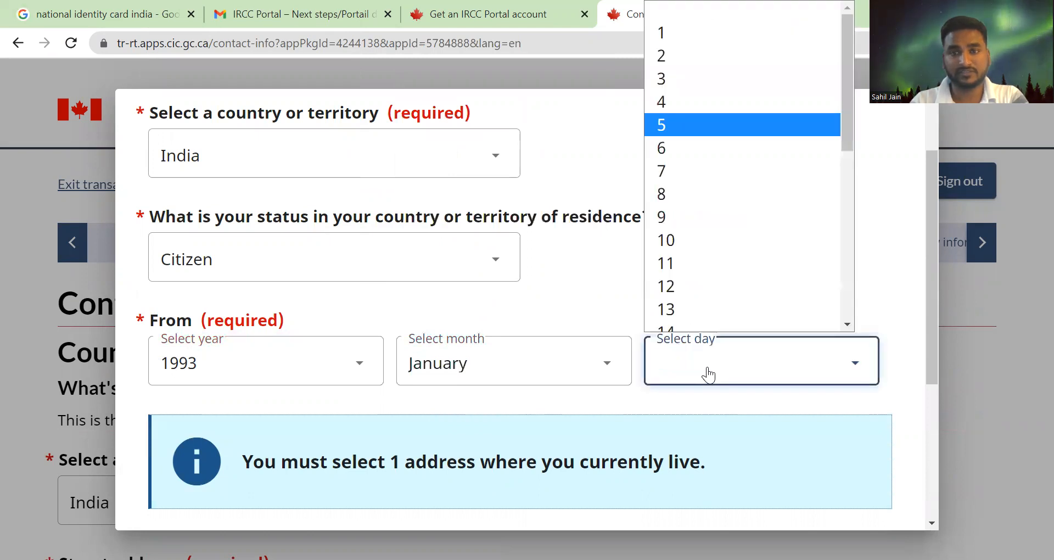
pyautogui.press('Up')
pyautogui.press('Up')
pyautogui.press('Up')
pyautogui.press('Up')
pyautogui.press('Up')
pyautogui.press('Down')
pyautogui.press('Return')
pyautogui.click(643, 265)
# - Mark India as the current residence, save the entry, then save the contact page
pyautogui.scroll(-3, 639, 269)
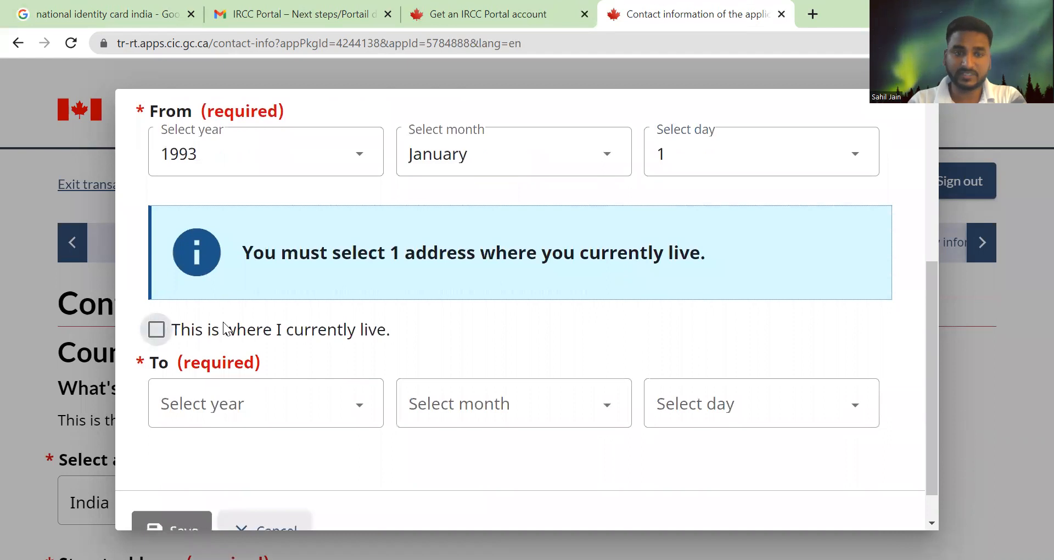
pyautogui.click(224, 324)
pyautogui.scroll(2, 225, 329)
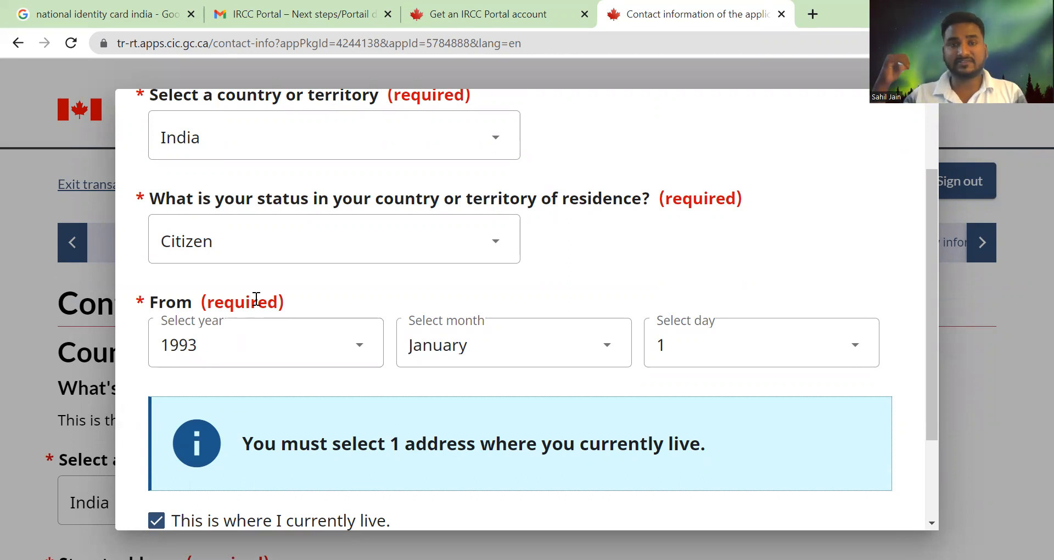
pyautogui.scroll(-3, 256, 300)
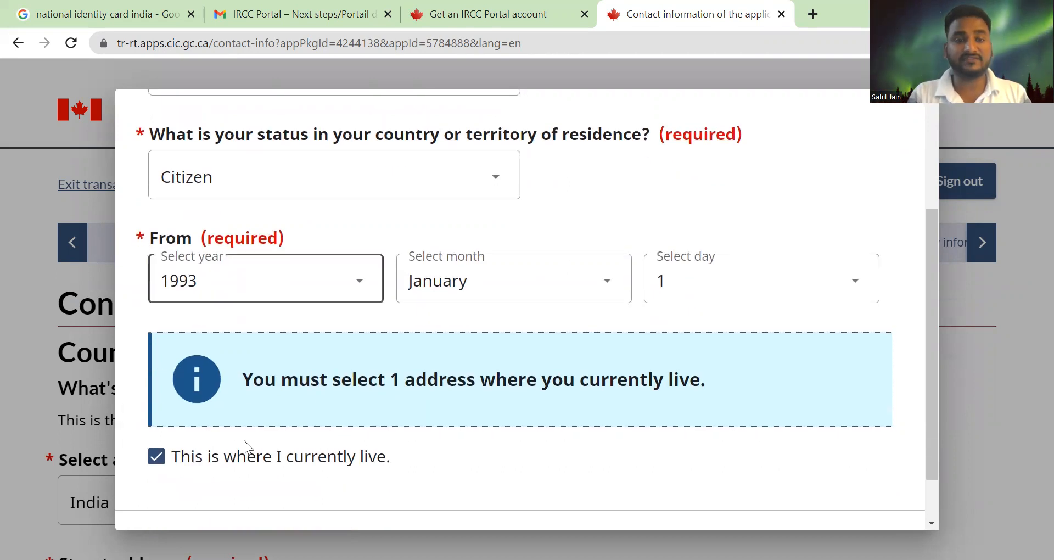
pyautogui.click(197, 491)
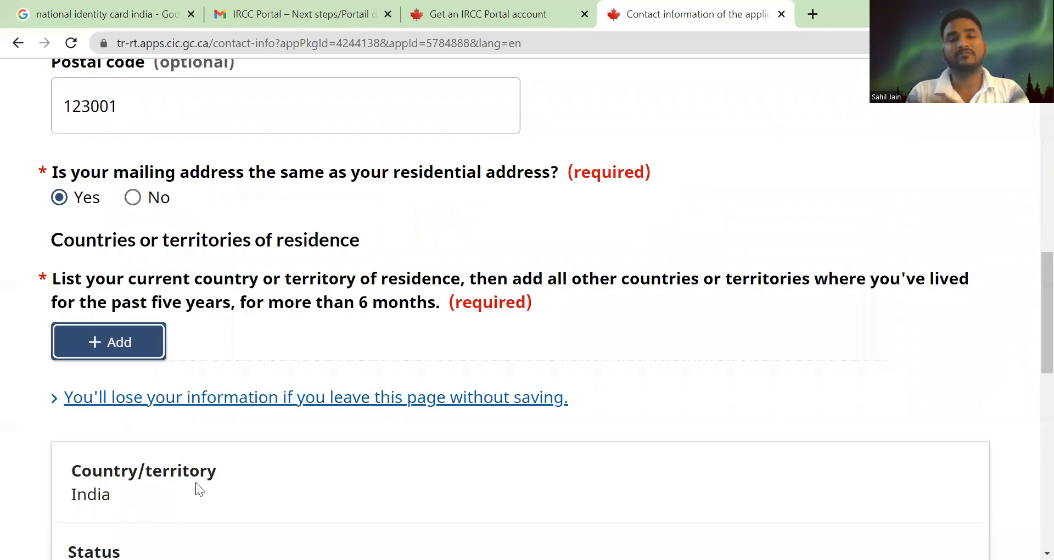
pyautogui.moveTo(130, 301); pyautogui.dragTo(213, 289)
pyautogui.scroll(-8, 213, 289)
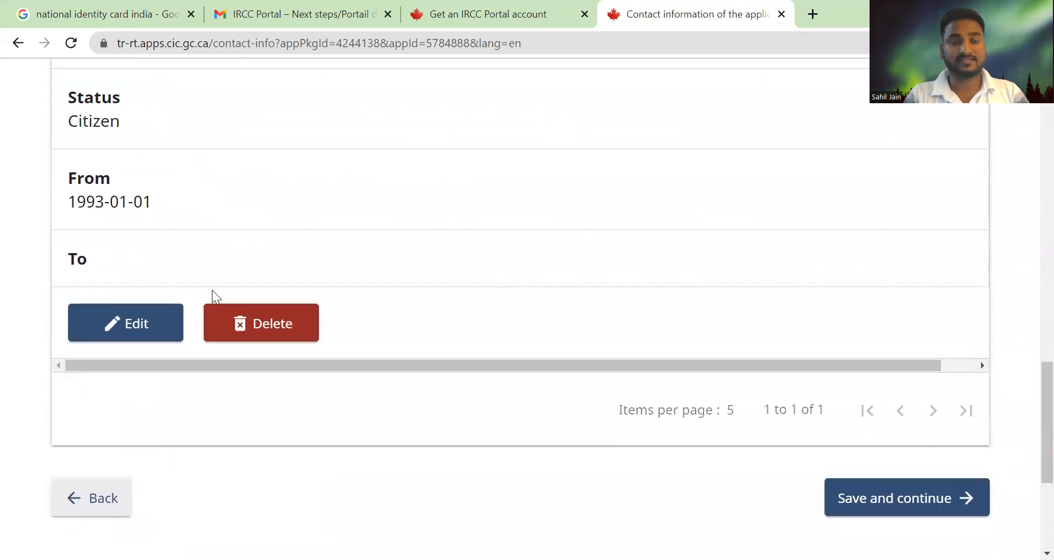
pyautogui.click(878, 497)
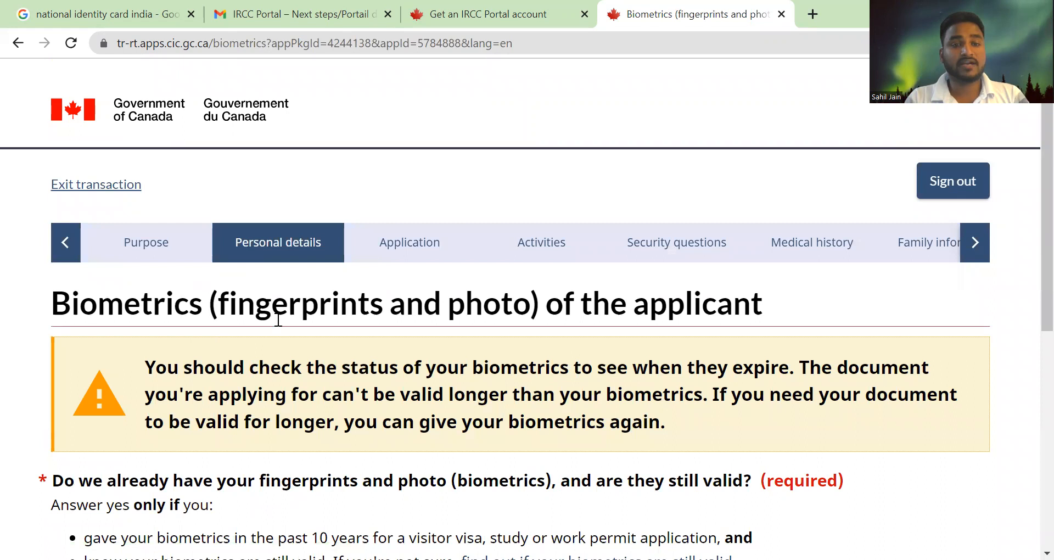
# - Select No for existing valid biometrics and save to reach the Invitation page
pyautogui.doubleClick(489, 311)
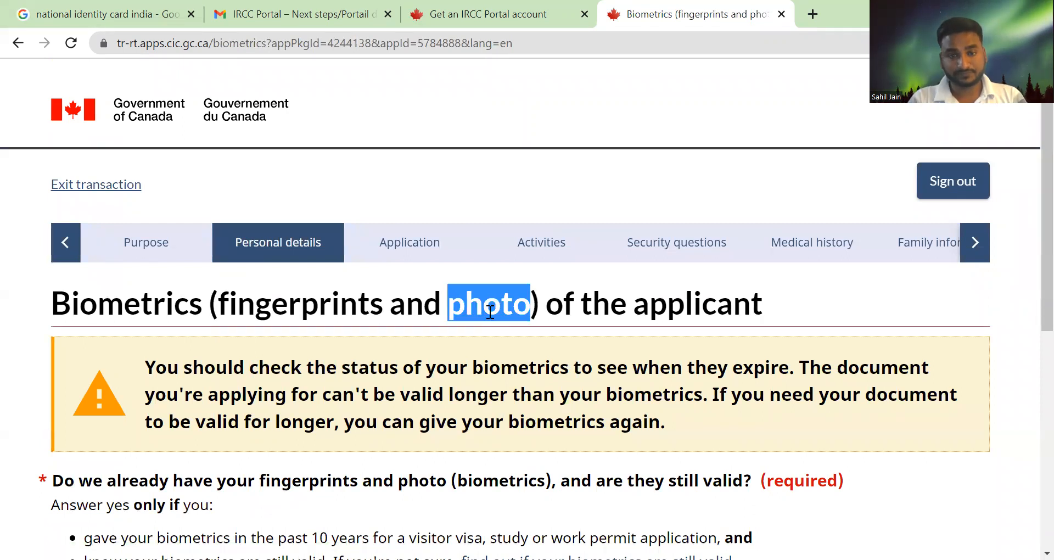
pyautogui.scroll(-3, 489, 312)
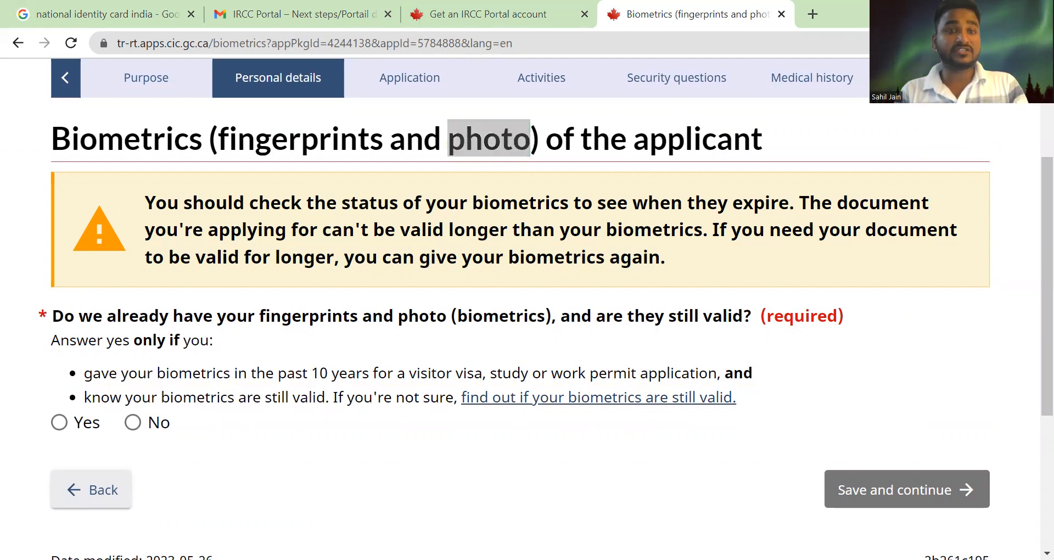
pyautogui.click(132, 423)
pyautogui.scroll(-3, 345, 395)
pyautogui.scroll(4, 504, 221)
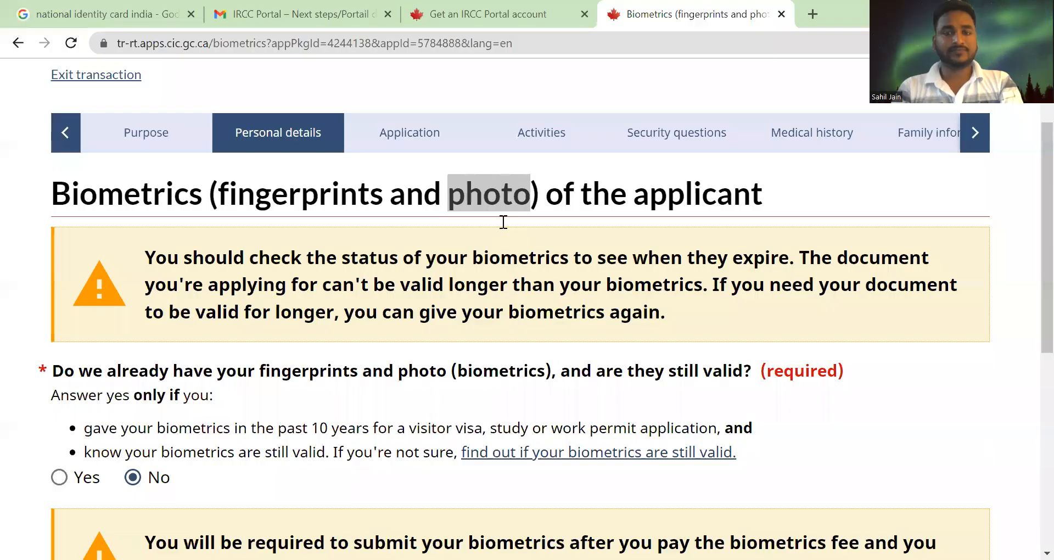
pyautogui.scroll(-3, 653, 320)
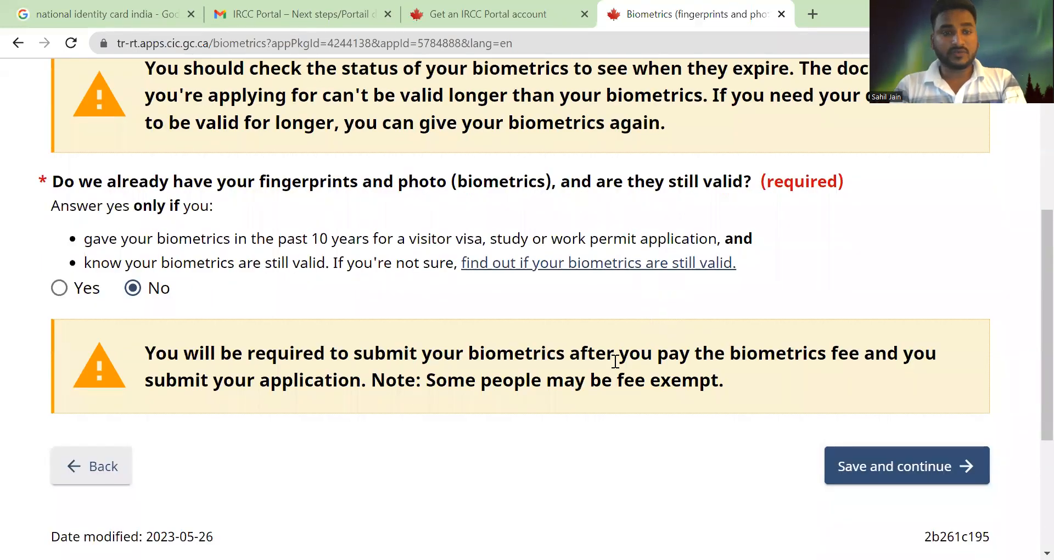
pyautogui.click(871, 463)
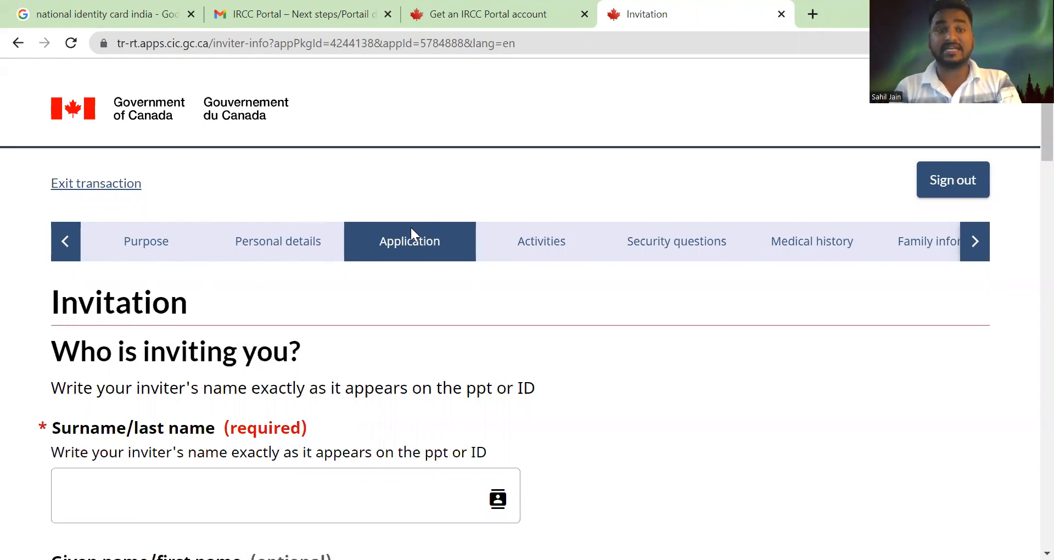
pyautogui.scroll(-1, 409, 230)
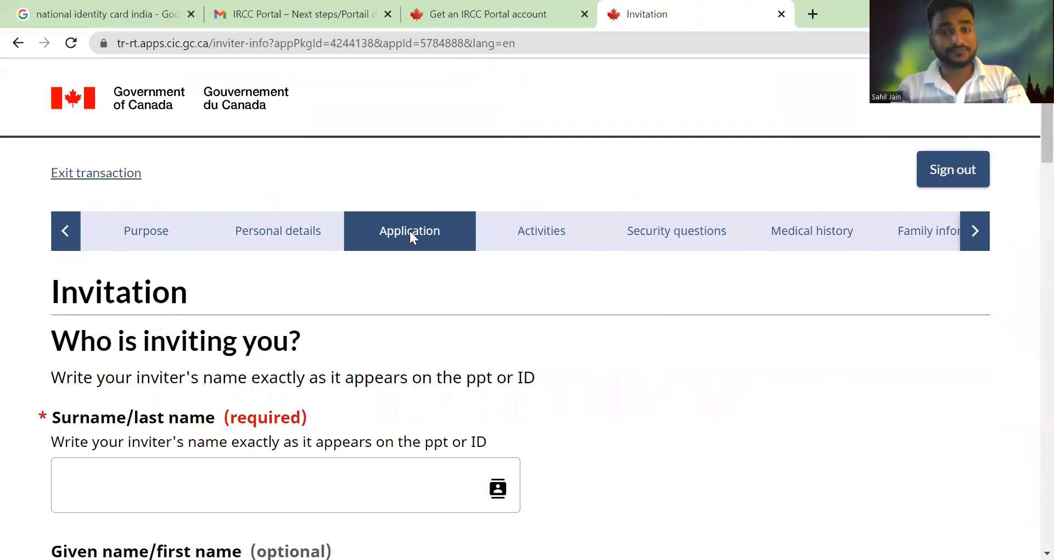
pyautogui.scroll(1, 409, 235)
pyautogui.scroll(1, 569, 263)
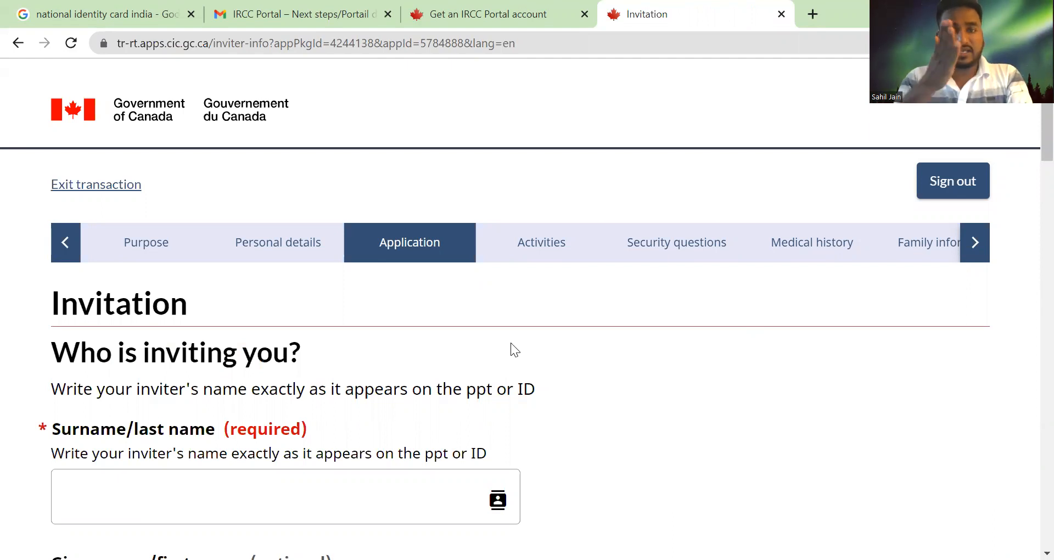
pyautogui.scroll(-2, 511, 344)
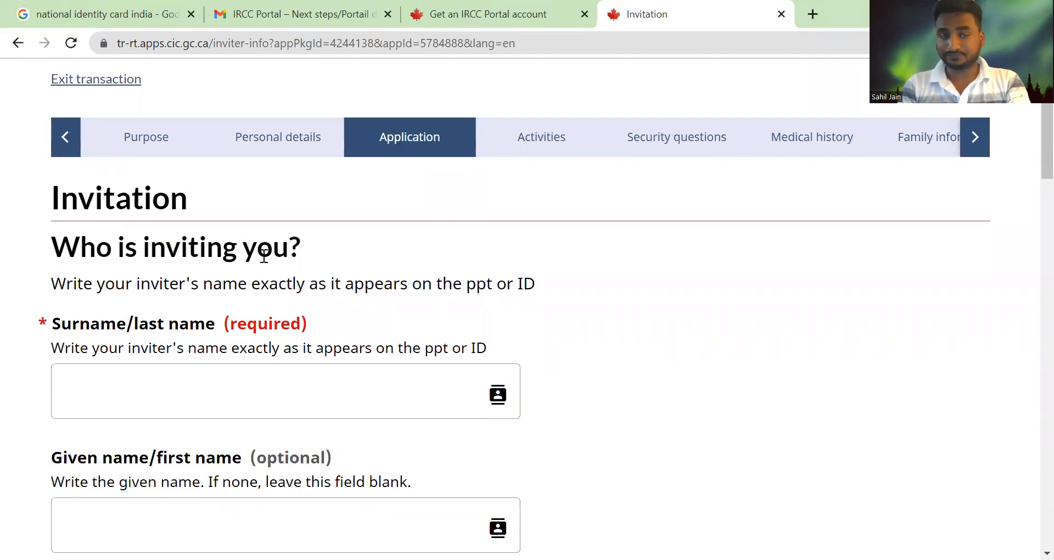
# - Enter the inviter's surname and given name
pyautogui.click(208, 374)
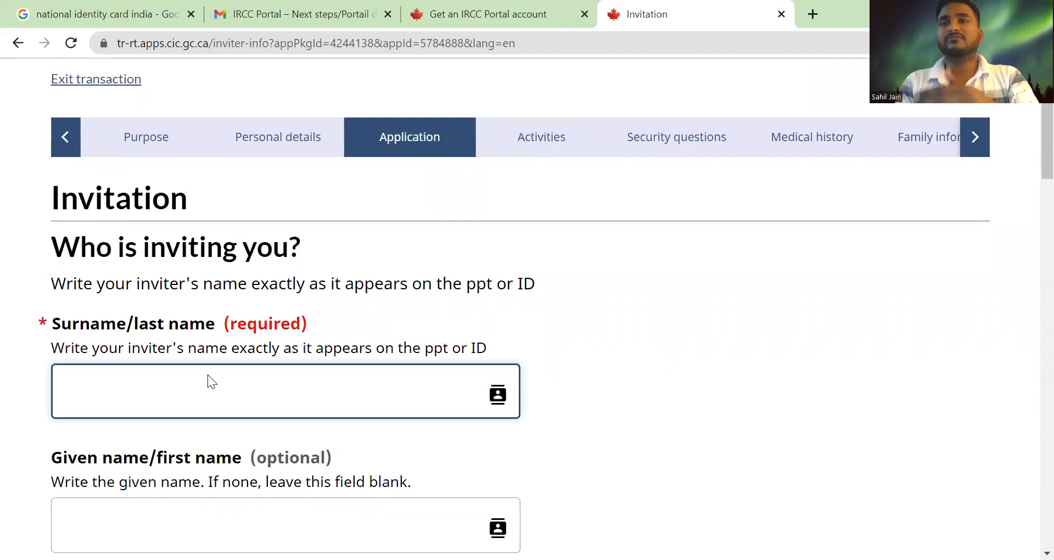
pyautogui.click(208, 374)
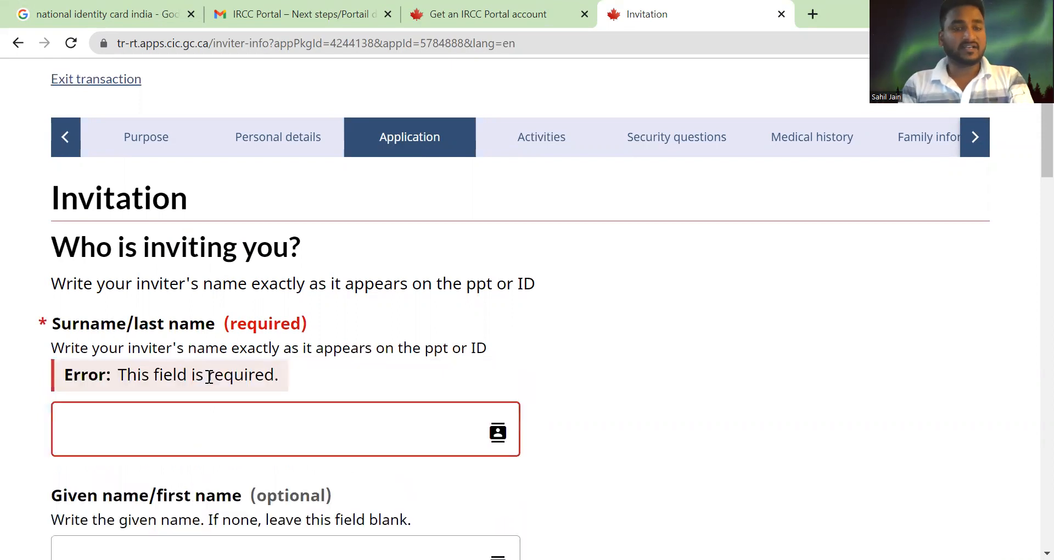
pyautogui.click(209, 377)
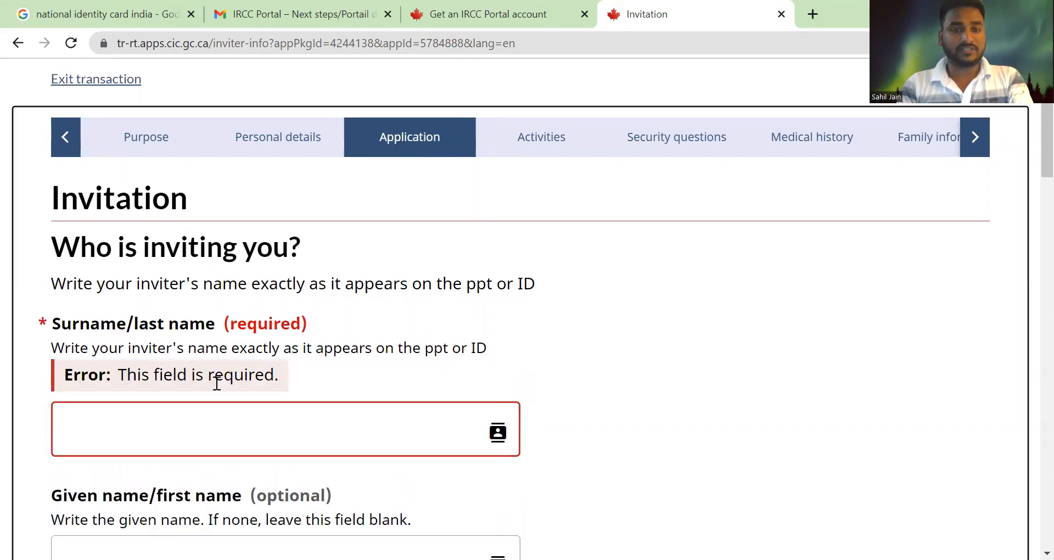
pyautogui.click(240, 420)
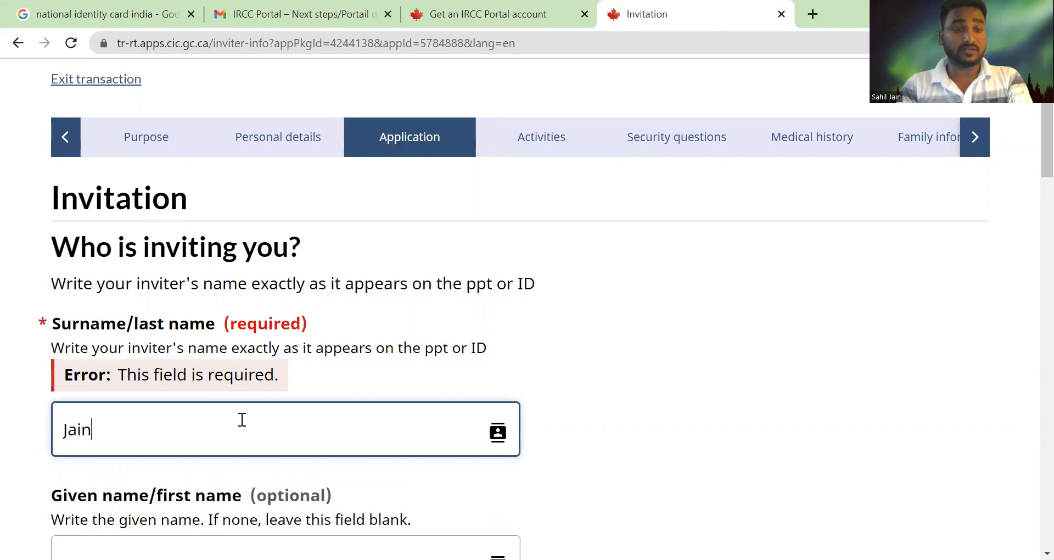
pyautogui.scroll(-2, 241, 418)
pyautogui.click(221, 418)
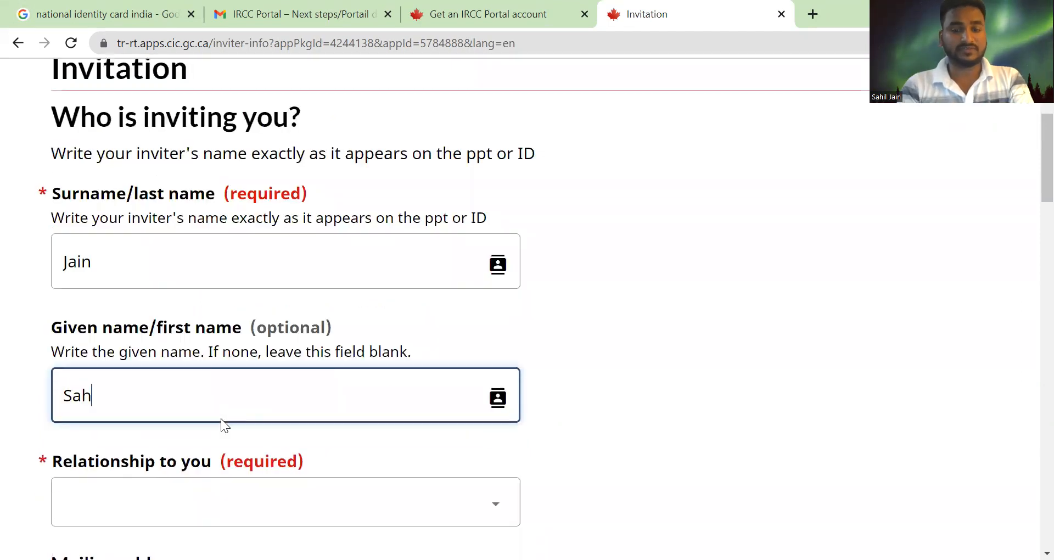
# - Set the inviter's relationship to you as Family member
pyautogui.scroll(-2, 221, 418)
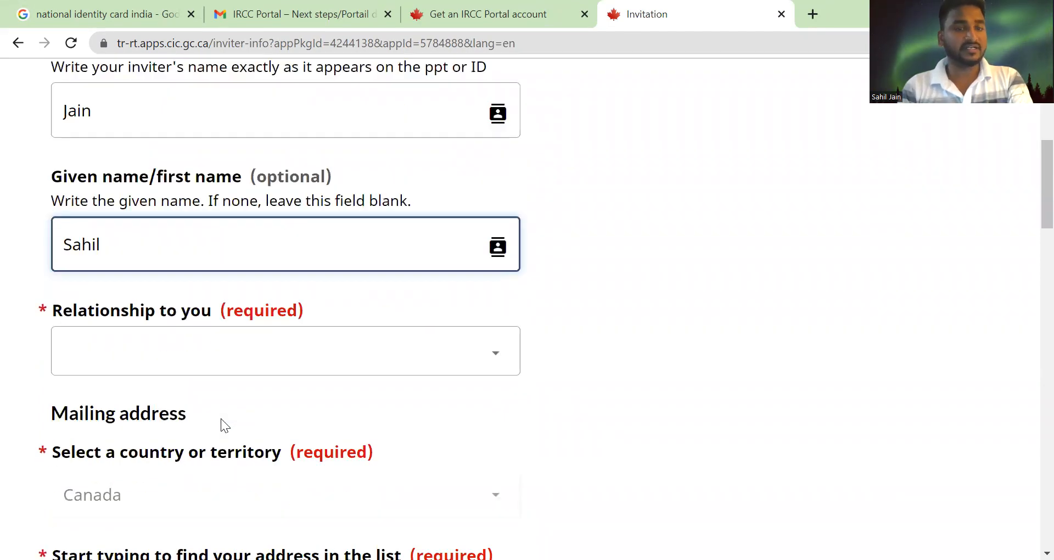
pyautogui.click(202, 366)
pyautogui.click(164, 408)
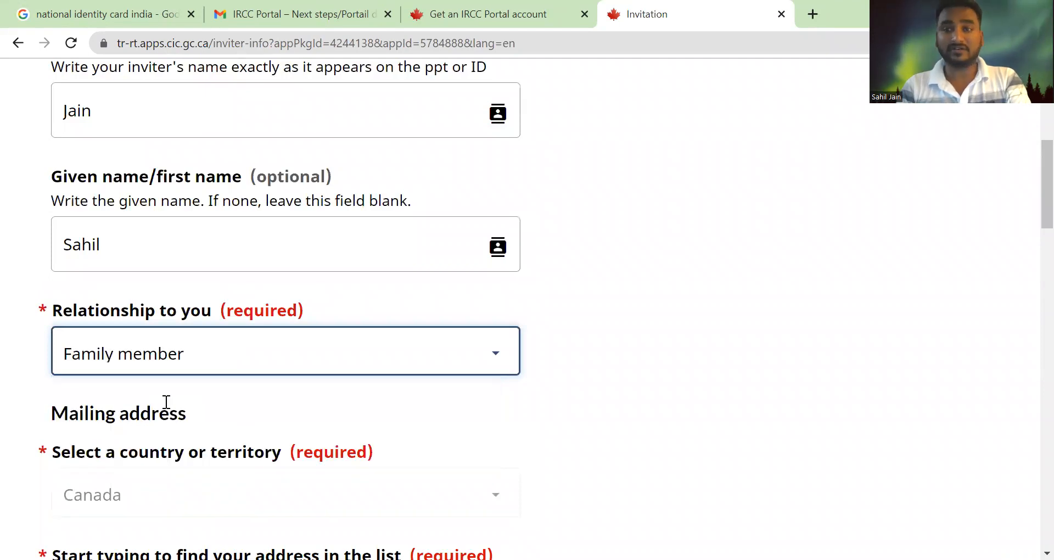
pyautogui.scroll(-2, 163, 384)
pyautogui.click(157, 350)
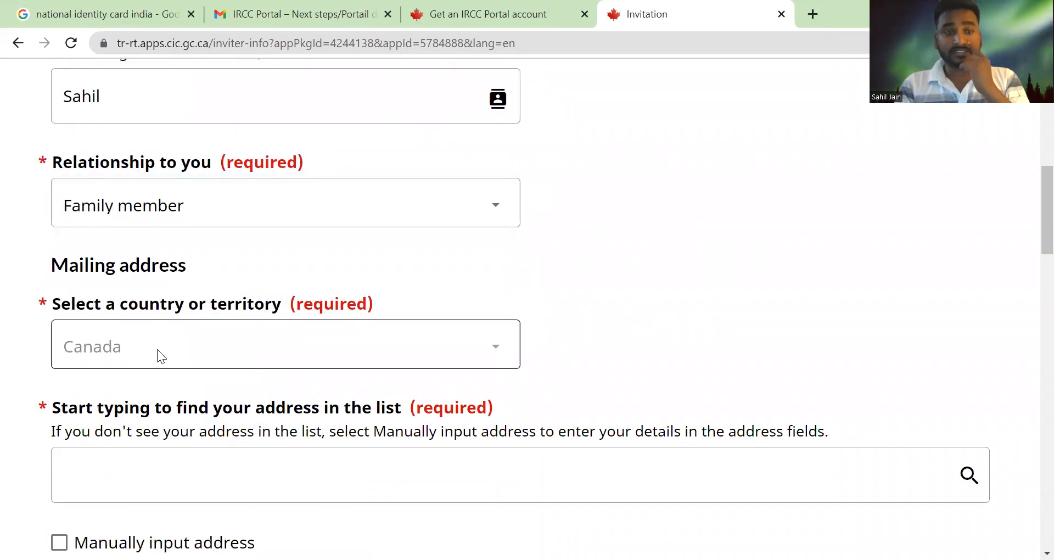
# - Switch to manual address entry and fill in the inviter's street number, street name and city
pyautogui.scroll(-2, 157, 349)
pyautogui.click(174, 371)
pyautogui.click(76, 450)
pyautogui.click(168, 387)
pyautogui.write('123')
pyautogui.press('Tab')
pyautogui.write('james st')
pyautogui.press('Tab')
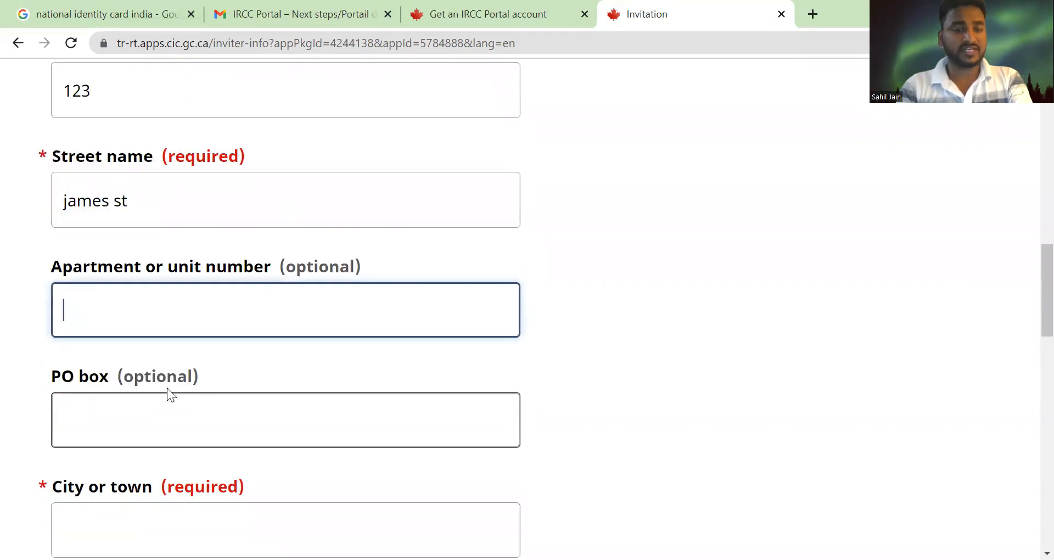
pyautogui.scroll(-1, 167, 388)
pyautogui.click(139, 370)
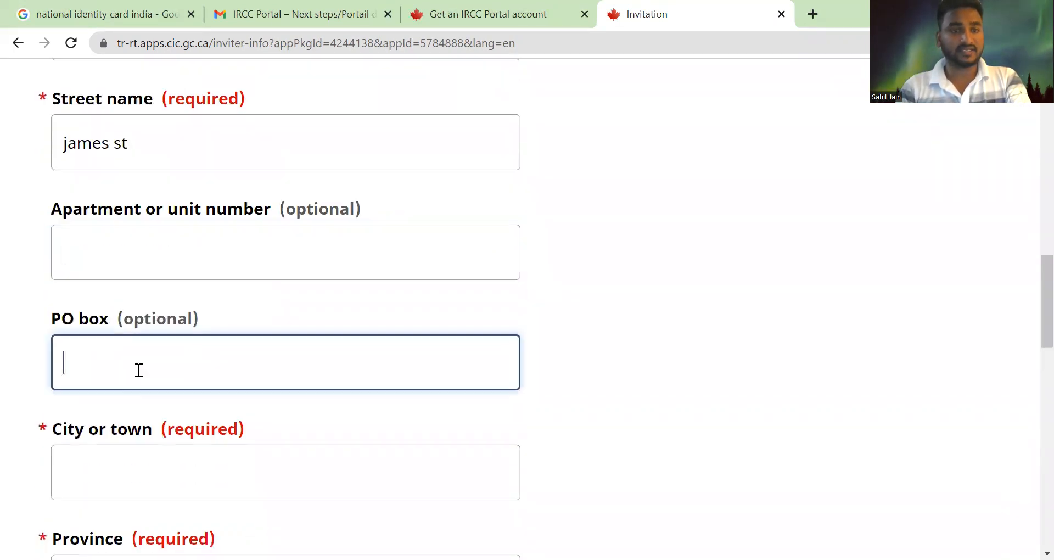
pyautogui.scroll(-2, 139, 369)
pyautogui.click(139, 370)
pyautogui.write('surrey')
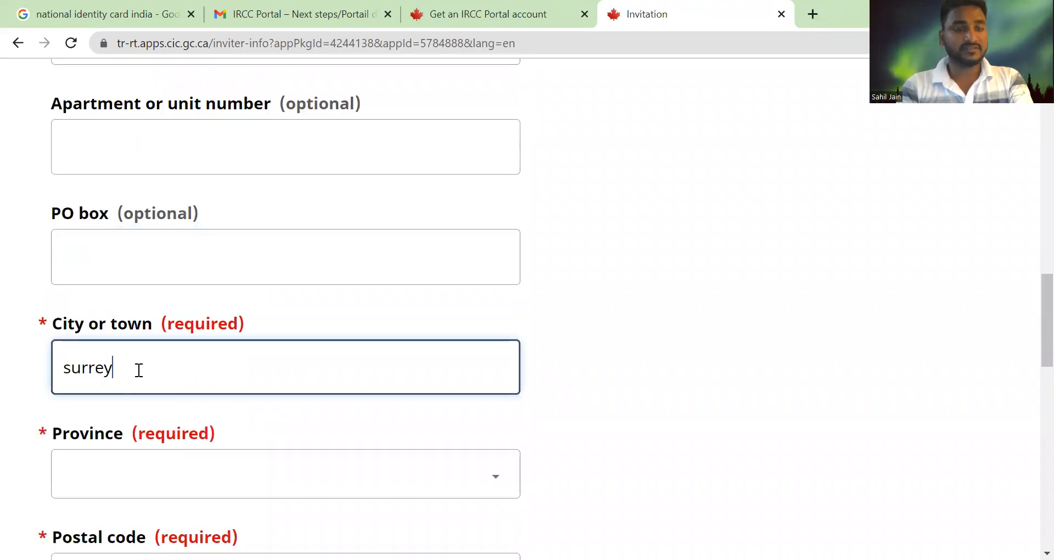
# - Choose British Columbia as the province and enter the inviter's postal code, correcting a typo
pyautogui.scroll(-1, 138, 370)
pyautogui.click(131, 403)
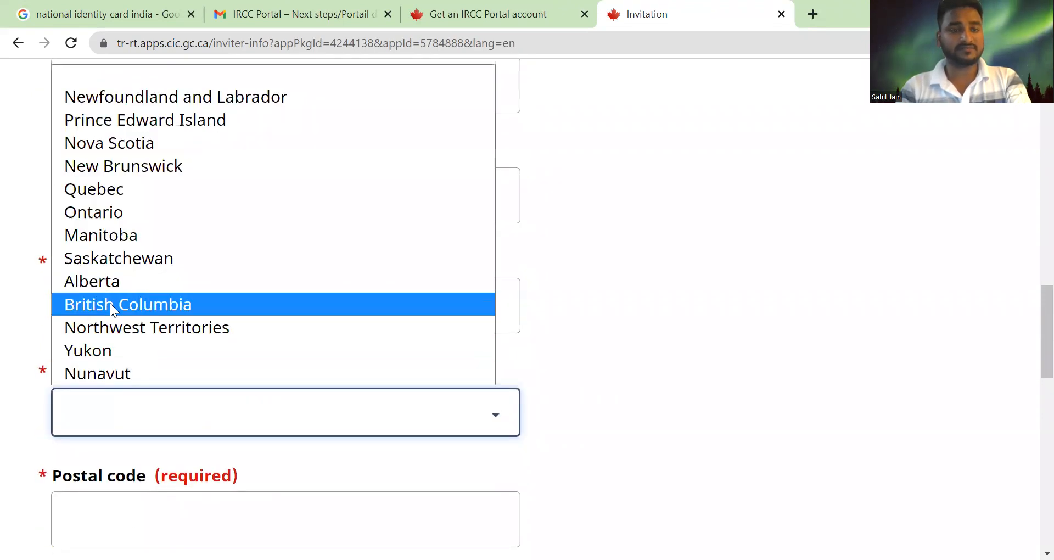
pyautogui.click(110, 305)
pyautogui.scroll(-3, 110, 303)
pyautogui.click(118, 351)
pyautogui.write('c')
pyautogui.press('BackSpace')
pyautogui.write('V$C ^P5')
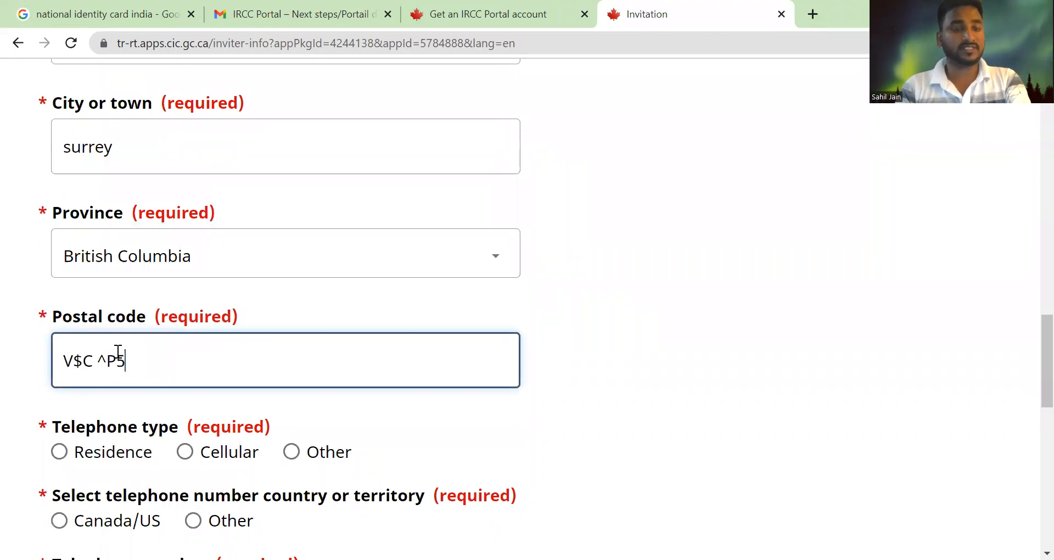
pyautogui.scroll(-1, 124, 292)
pyautogui.moveTo(124, 292); pyautogui.dragTo(3, 301)
pyautogui.write('V4C 6P5')
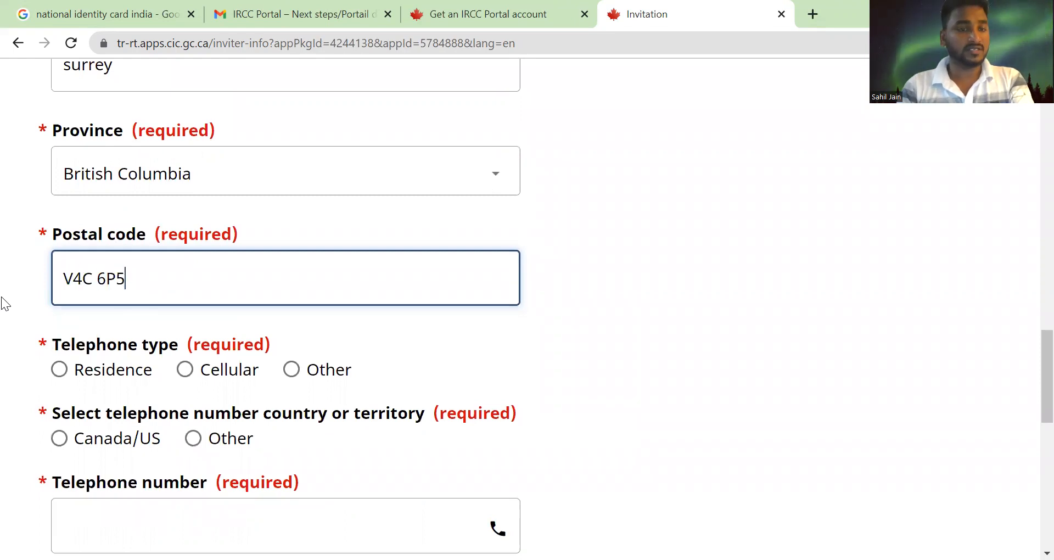
pyautogui.scroll(-1, 22, 302)
# - Add the inviter's Residence phone number as Canada/US, plus their e-mail address
pyautogui.click(59, 344)
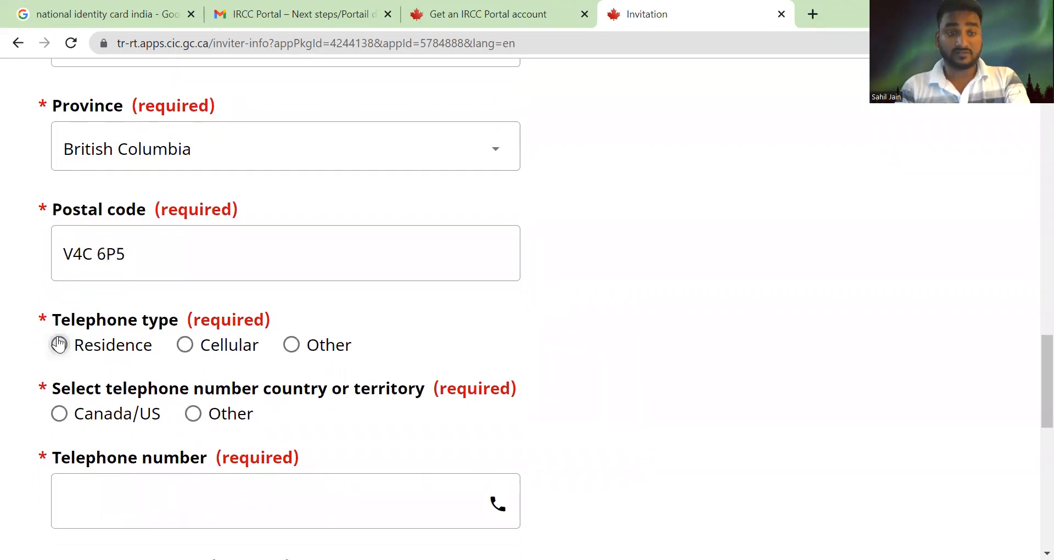
pyautogui.click(59, 413)
pyautogui.scroll(-2, 59, 420)
pyautogui.click(163, 334)
pyautogui.write('6041234567')
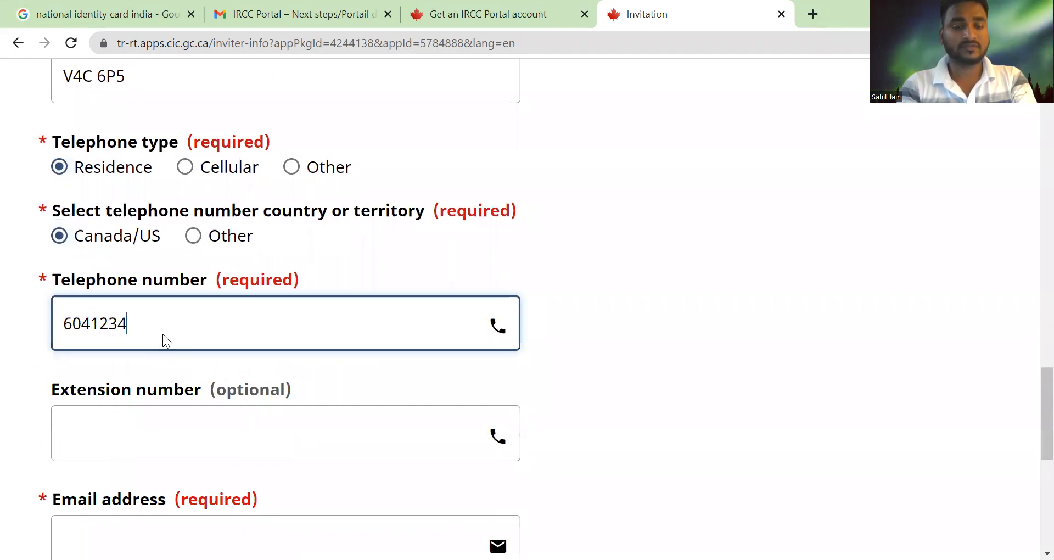
pyautogui.scroll(-1, 163, 334)
pyautogui.scroll(-1, 163, 336)
pyautogui.click(155, 458)
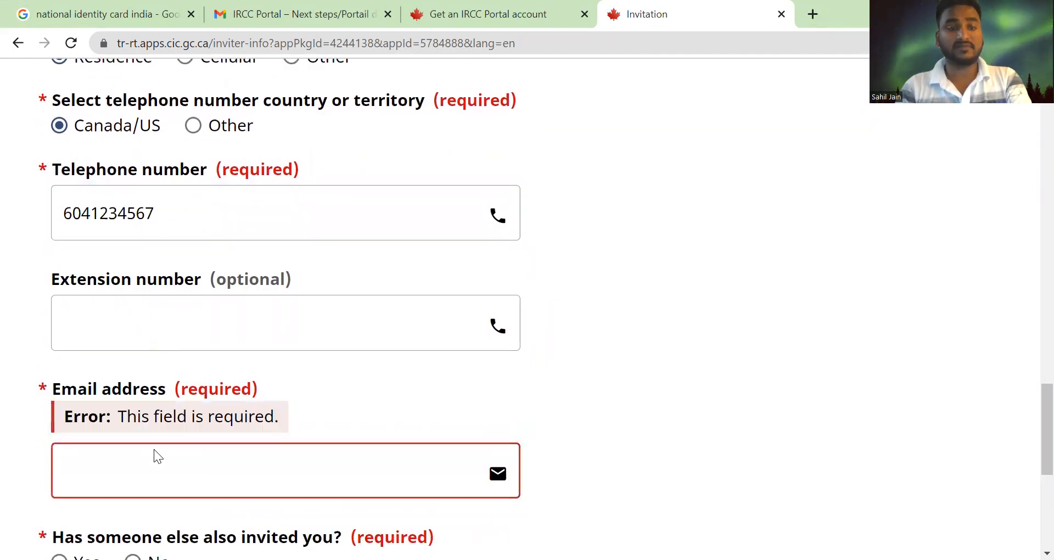
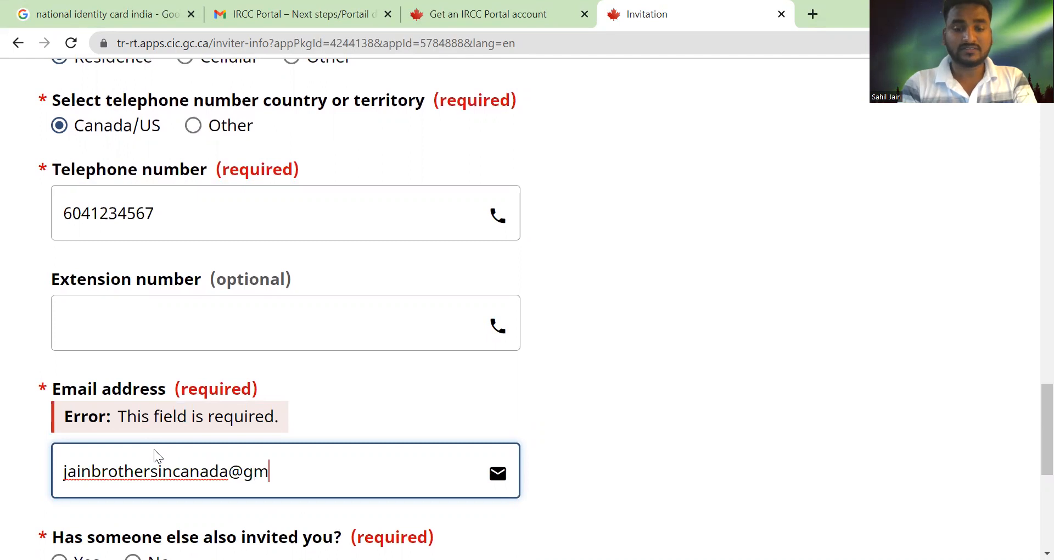
# - Answer No to being invited by anyone else and save to reach Finances
pyautogui.press('Tab')
pyautogui.scroll(-1, 154, 449)
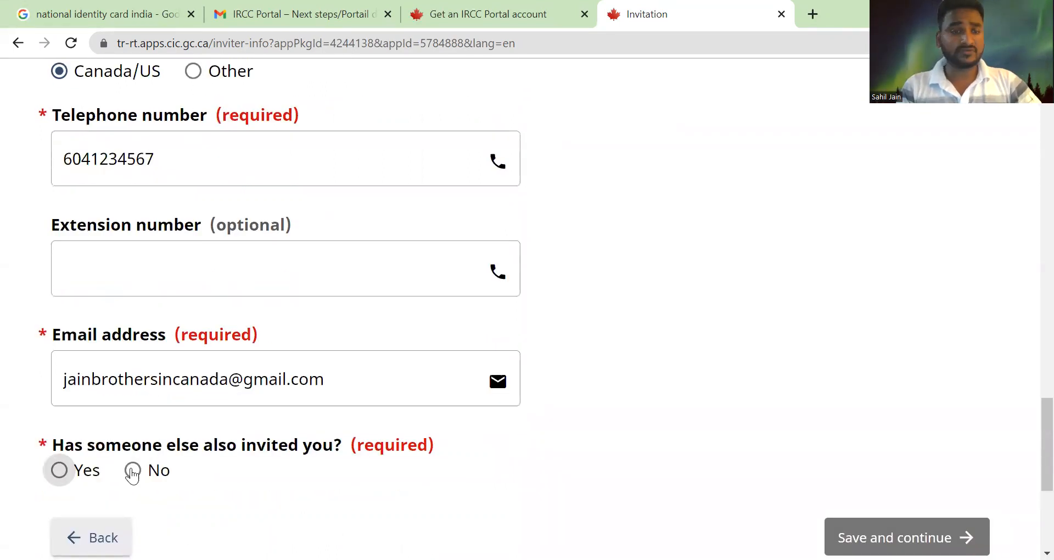
pyautogui.click(132, 471)
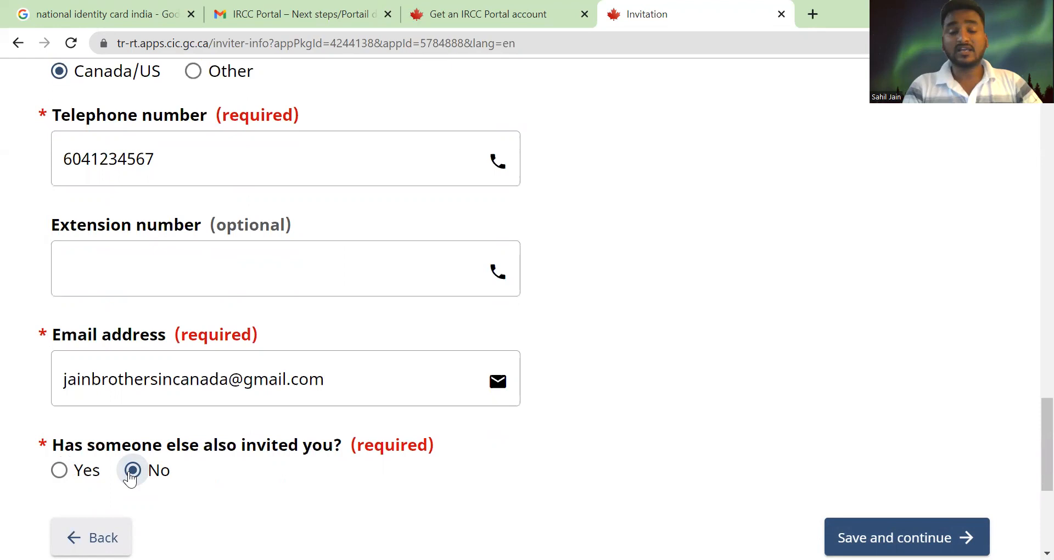
pyautogui.scroll(-1, 121, 467)
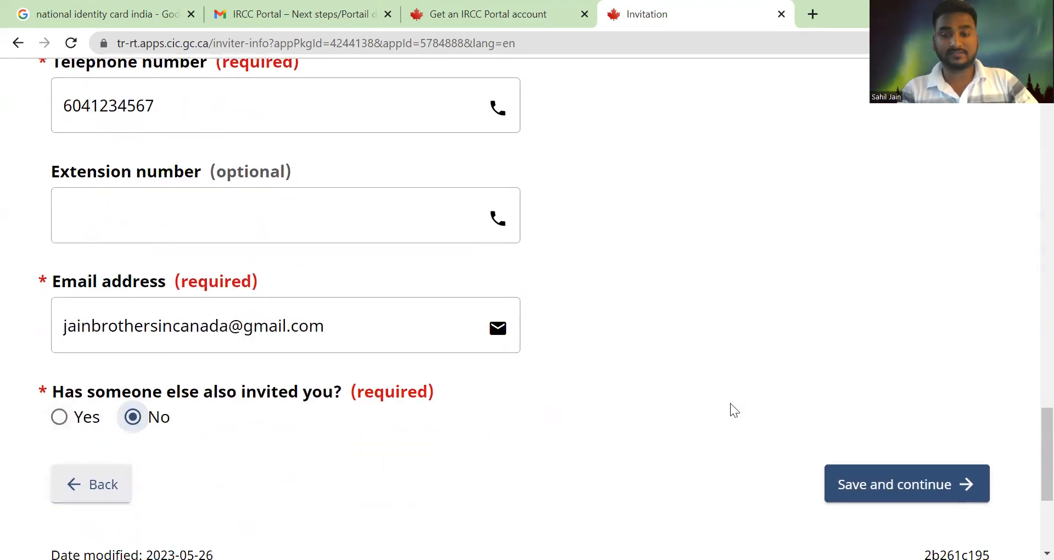
pyautogui.click(880, 471)
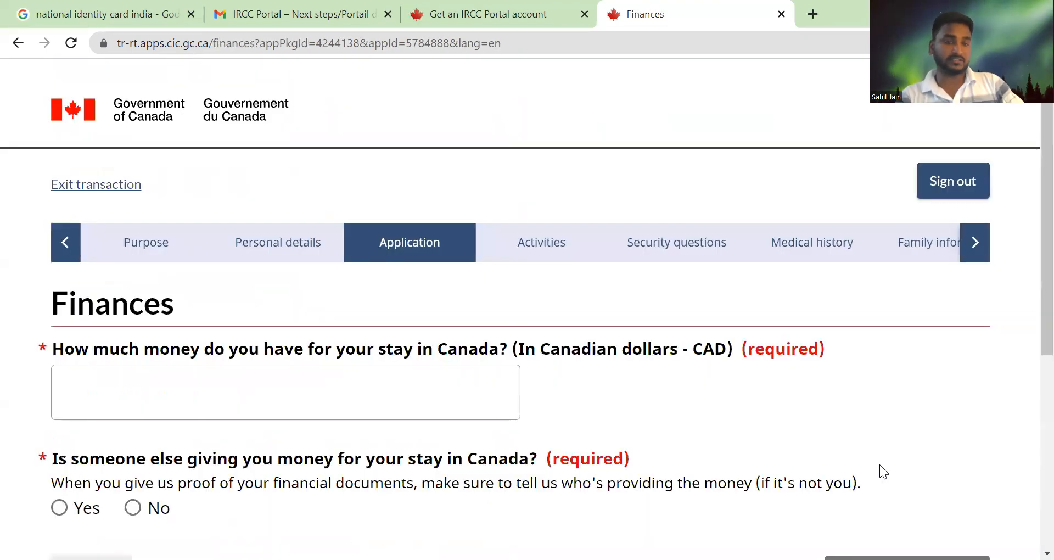
pyautogui.click(439, 383)
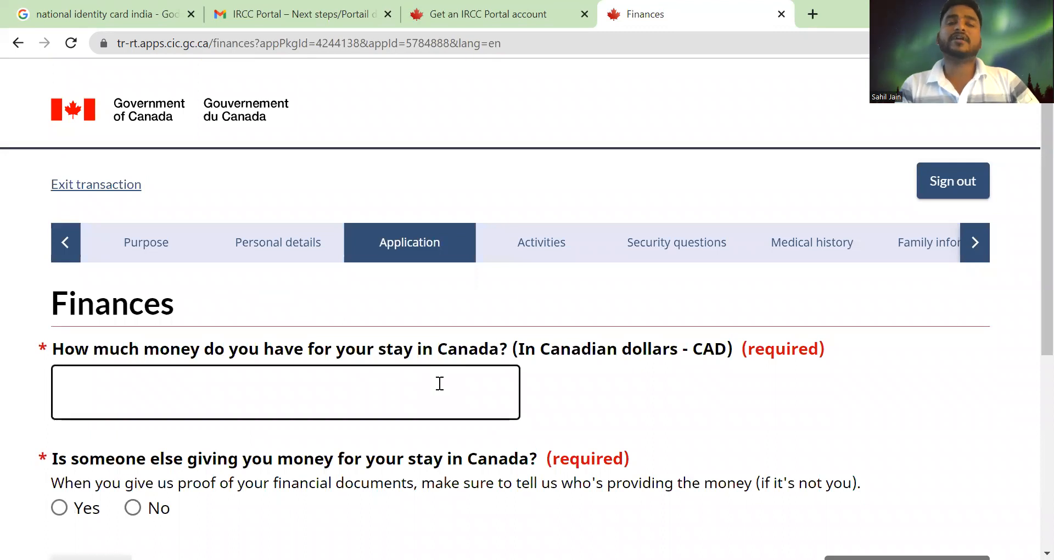
pyautogui.click(439, 383)
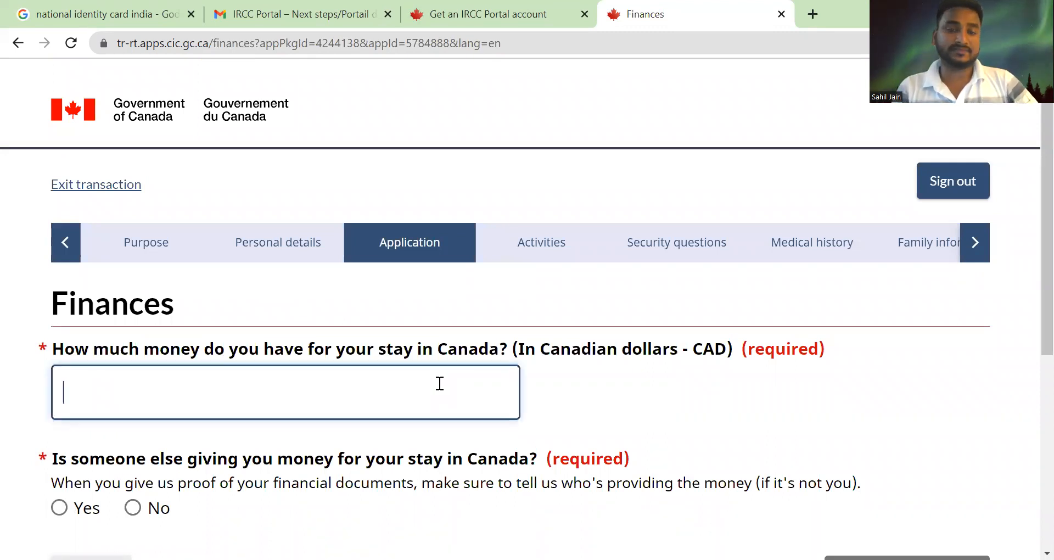
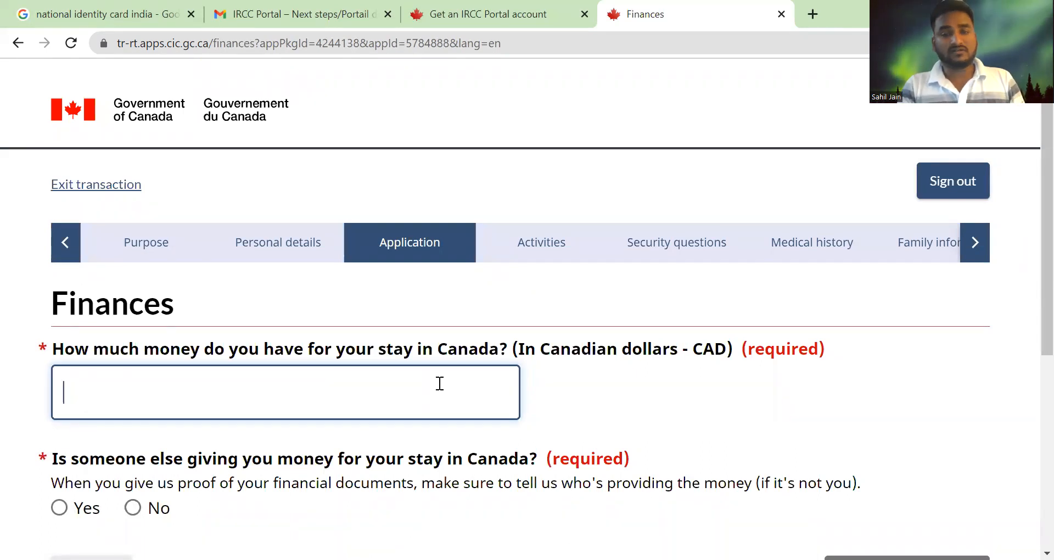
# - Enter 23181 CAD as the money available for the stay
pyautogui.write('23100')
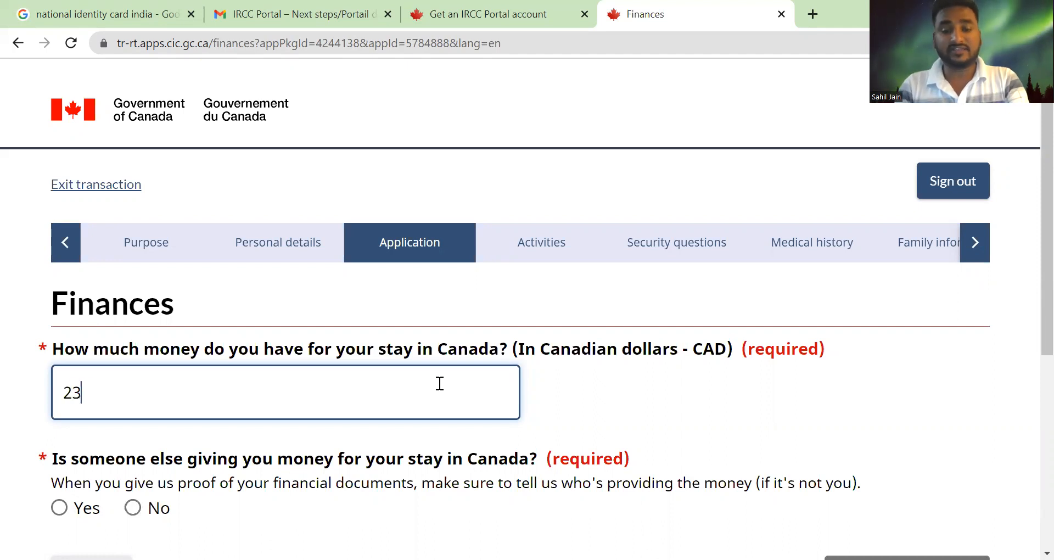
pyautogui.press('BackSpace')
pyautogui.press('BackSpace')
pyautogui.write('81')
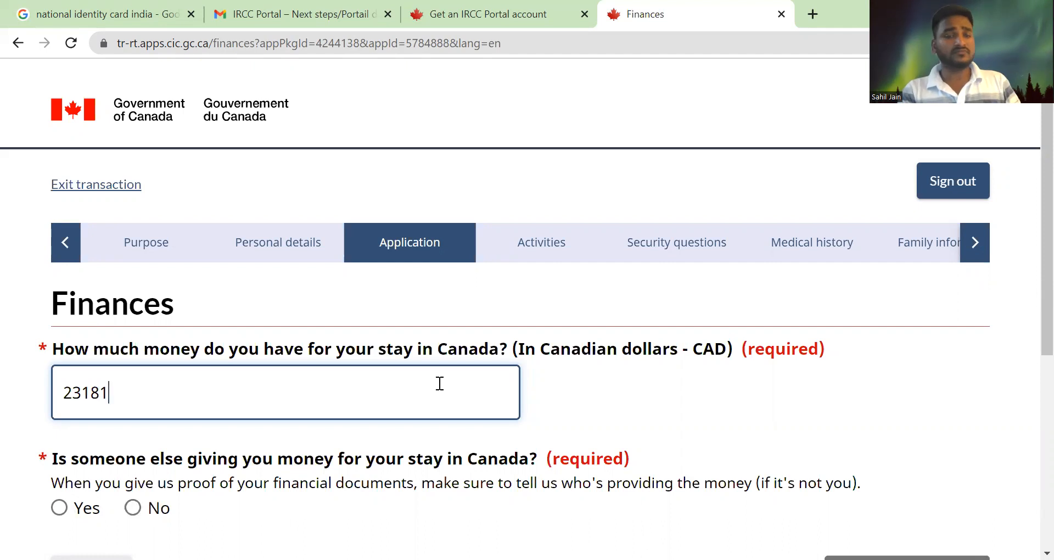
pyautogui.scroll(-2, 440, 383)
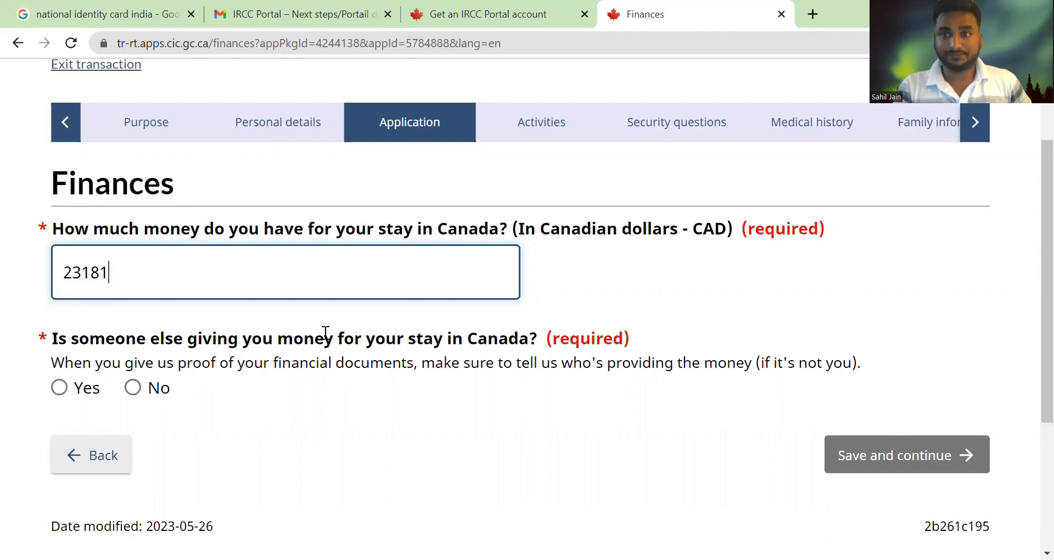
# - Answer Yes that someone else funds the stay and paste the hosting explanation into the details
pyautogui.click(58, 389)
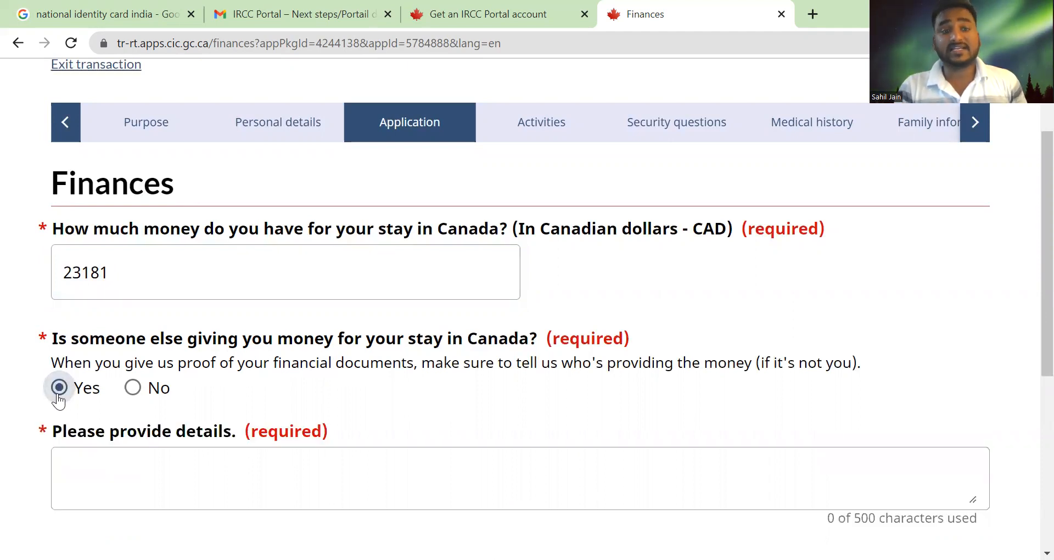
pyautogui.click(165, 473)
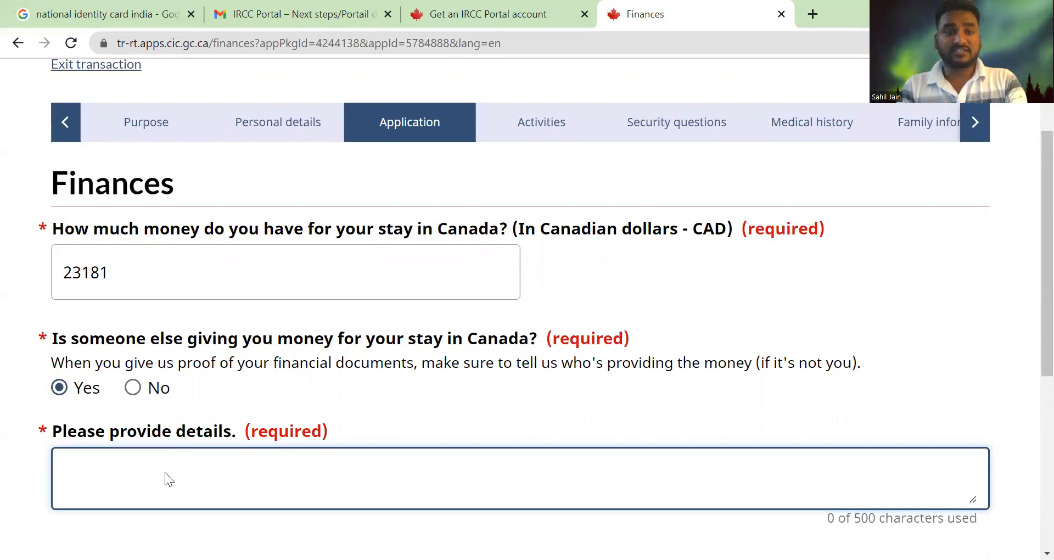
pyautogui.hotkey('alt', 'Tab')
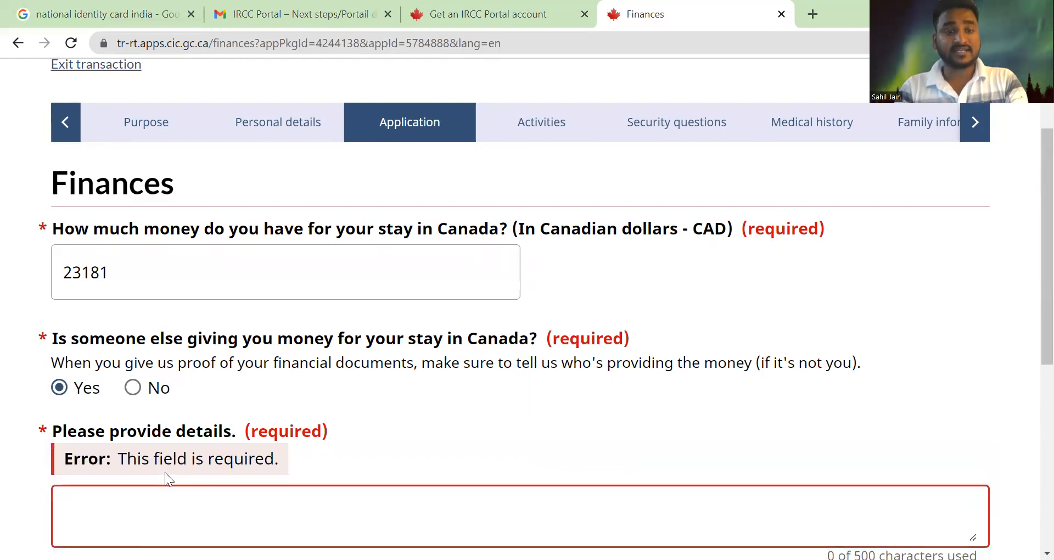
pyautogui.hotkey('alt', 'Tab')
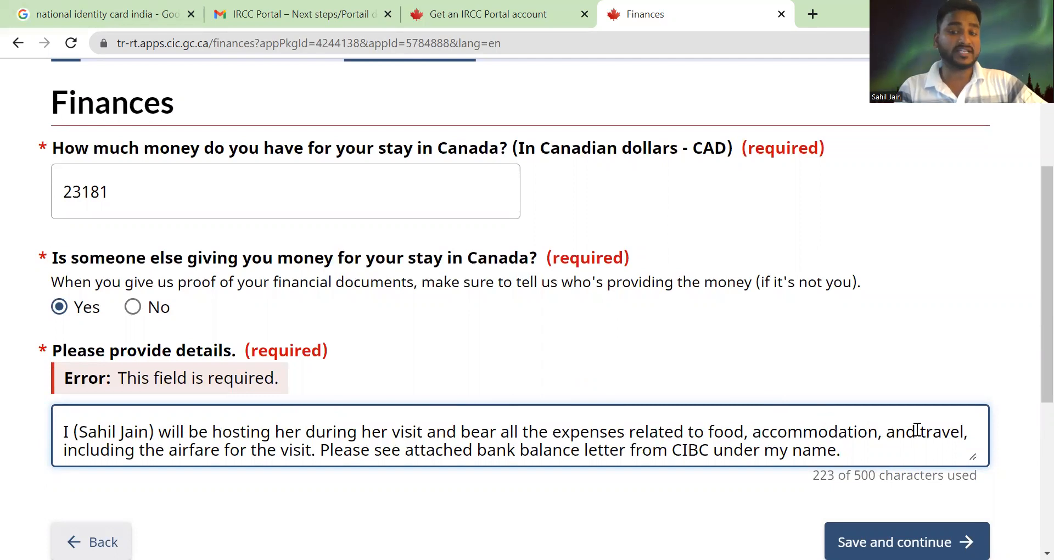
pyautogui.scroll(-1, 310, 458)
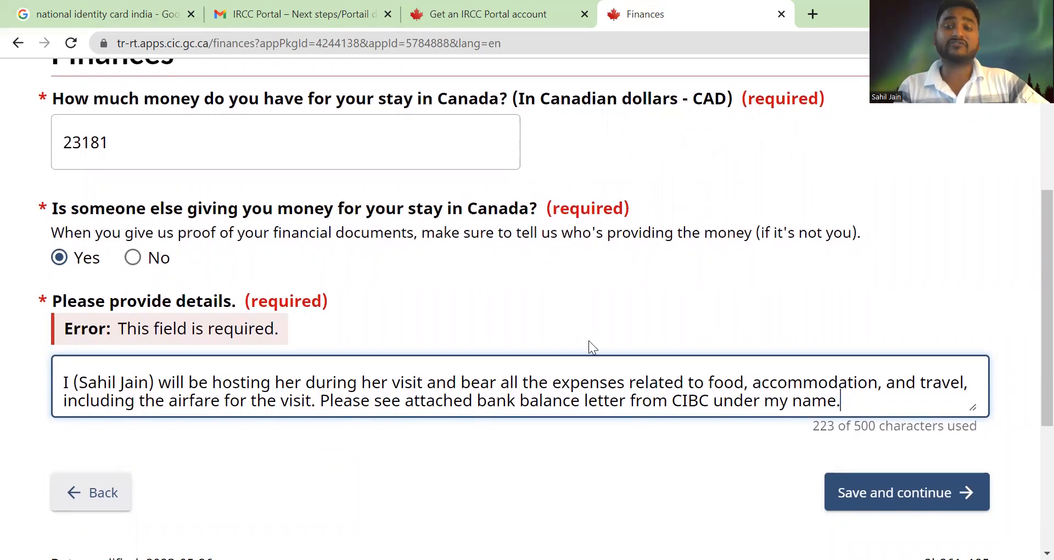
pyautogui.click(695, 230)
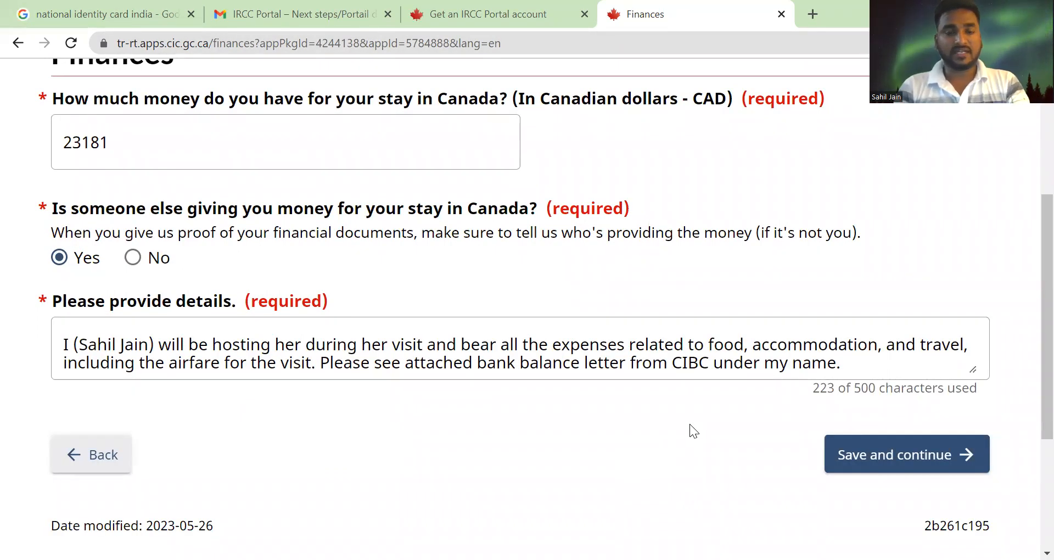
# - Save the Finances page and scroll to the Post-secondary education history question
pyautogui.click(861, 458)
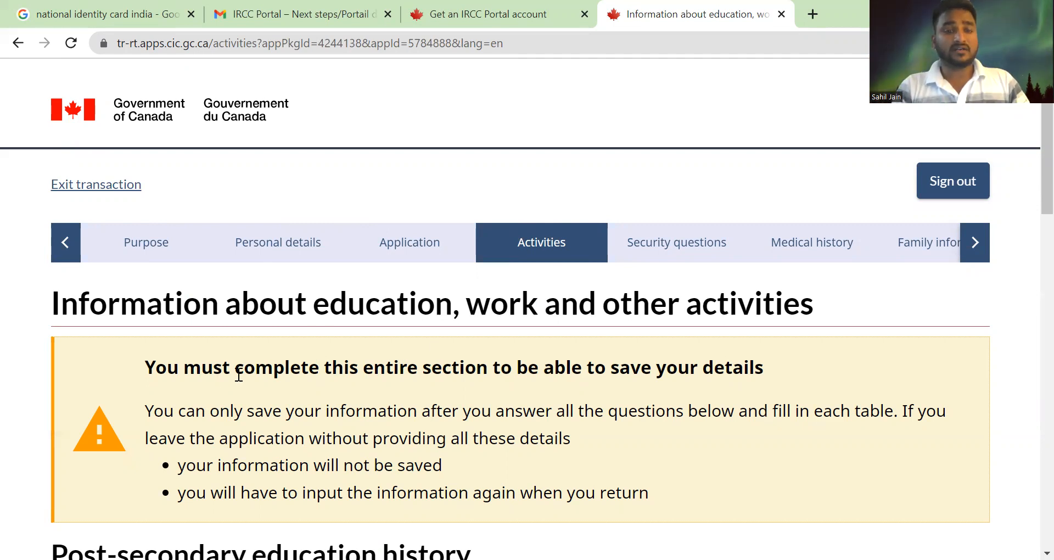
pyautogui.scroll(-2, 597, 387)
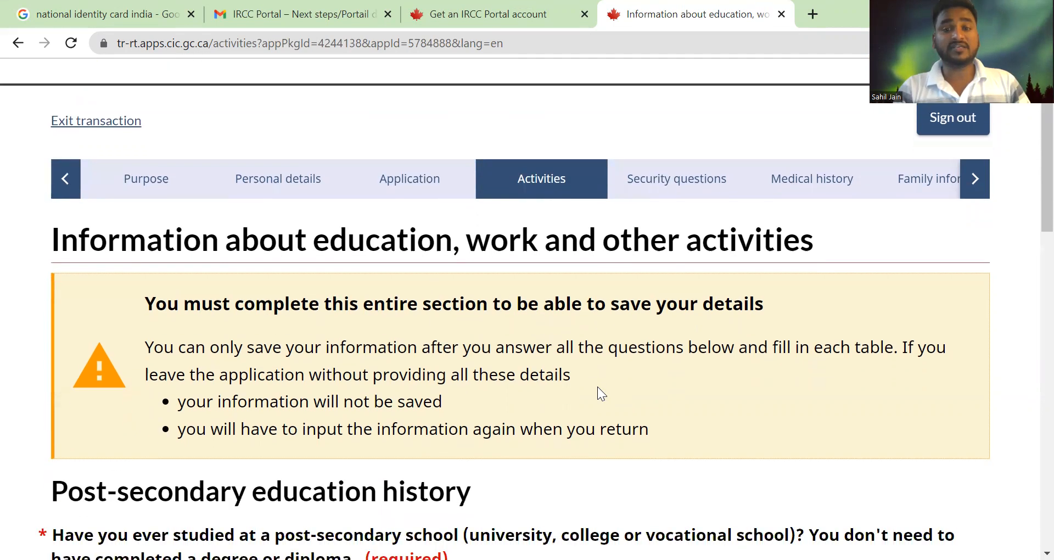
pyautogui.scroll(-2, 598, 387)
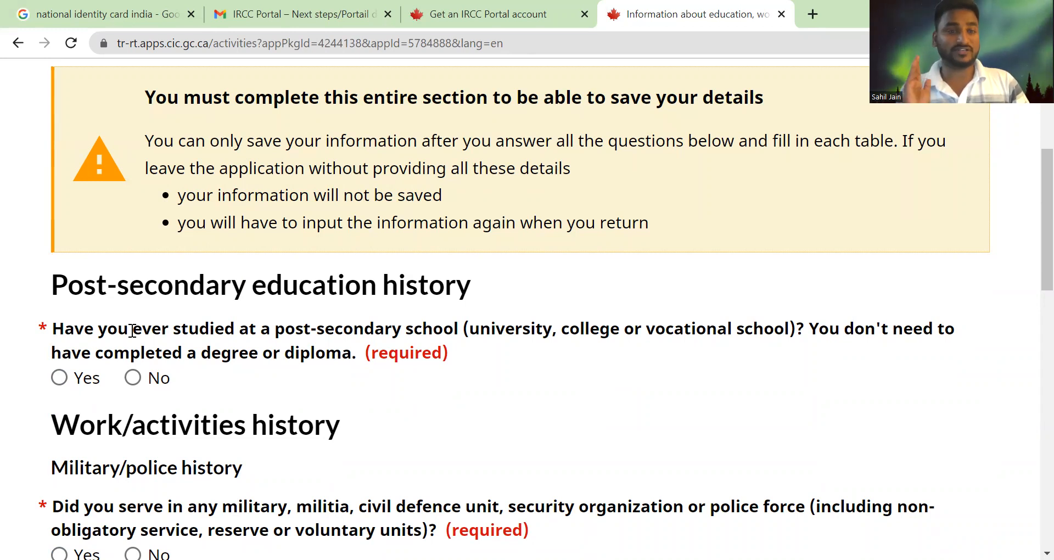
pyautogui.scroll(-1, 132, 330)
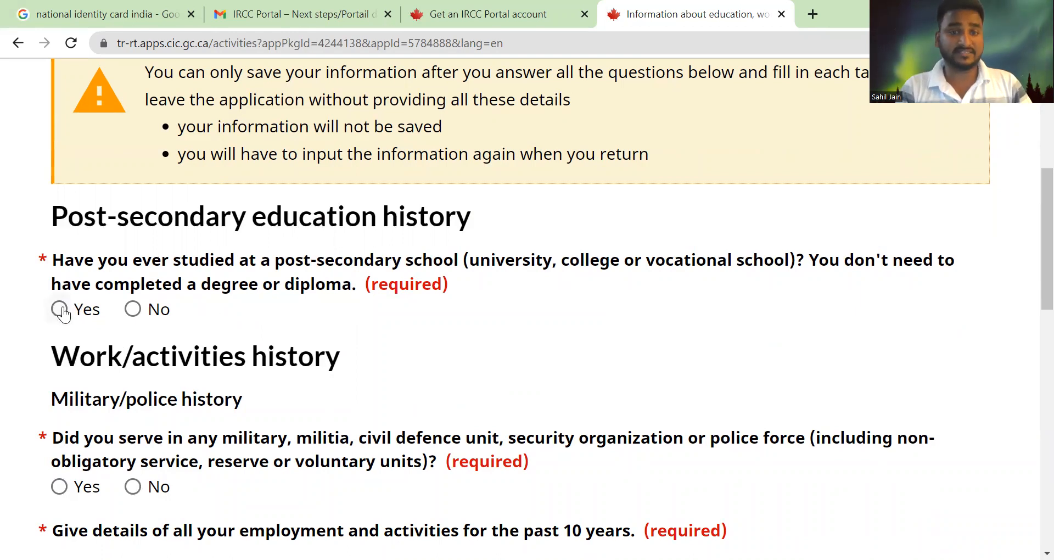
# - Answer Yes to post-secondary studies and add an education entry for school ABC
pyautogui.click(61, 310)
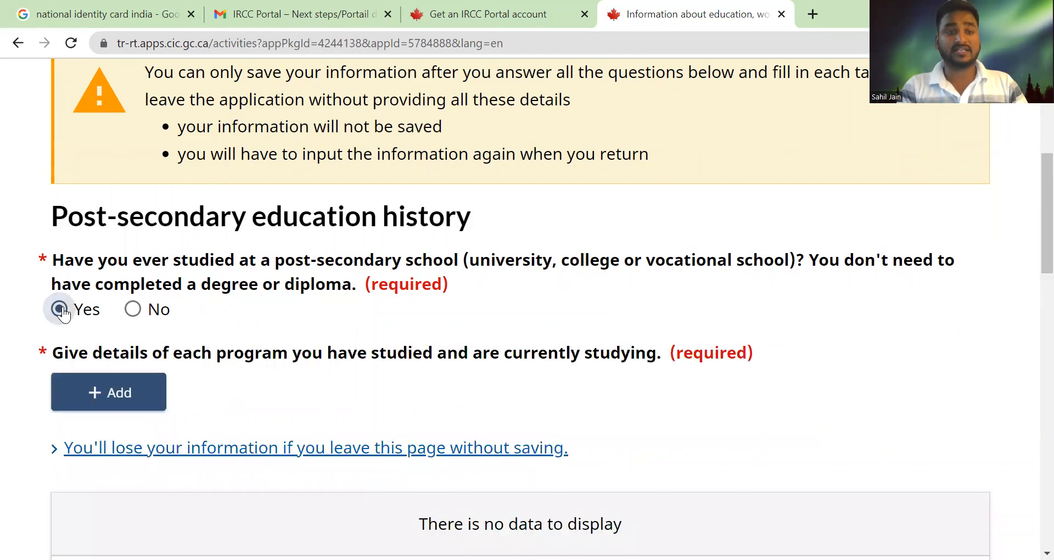
pyautogui.click(127, 394)
pyautogui.click(286, 254)
pyautogui.click(263, 289)
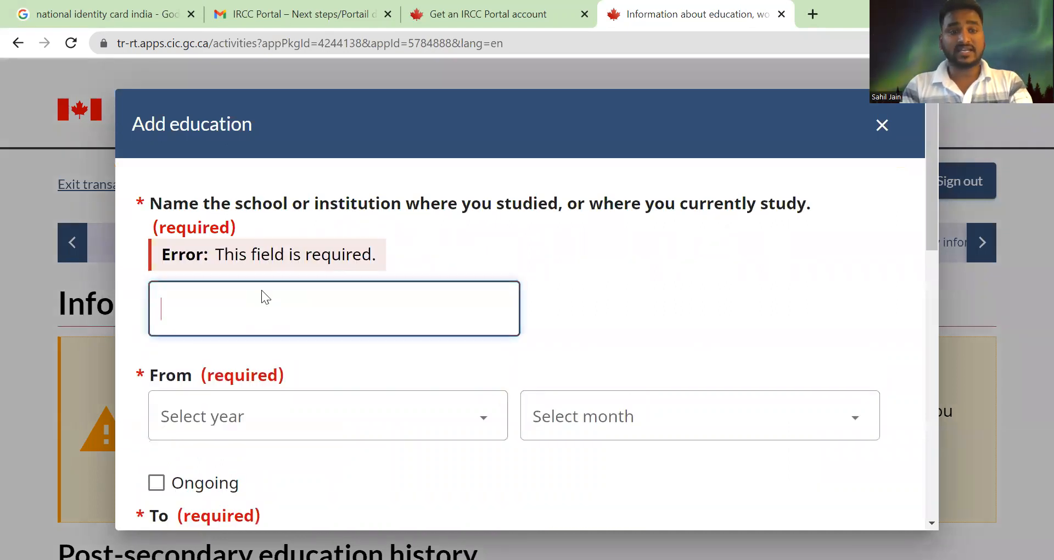
pyautogui.write('ABC')
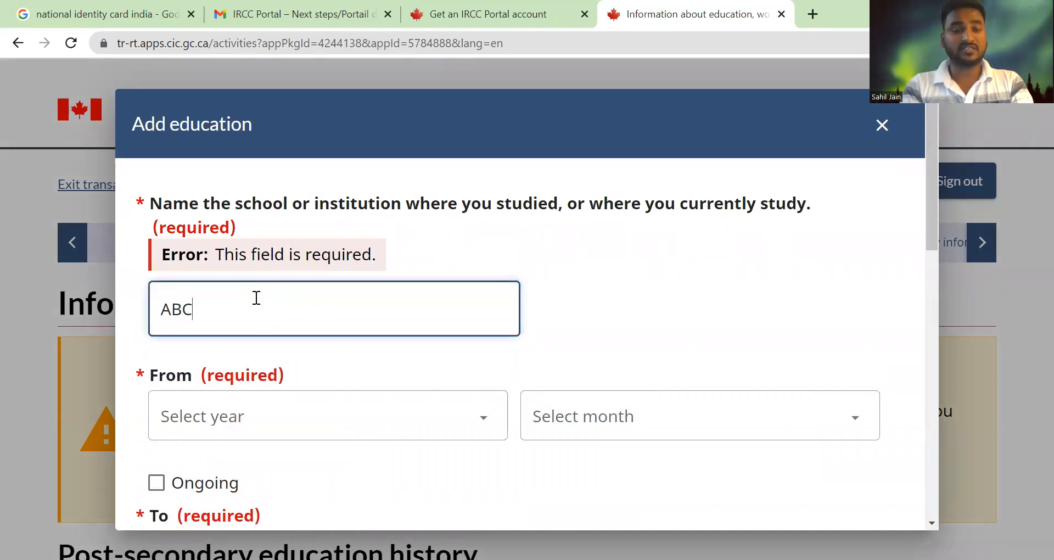
pyautogui.scroll(-2, 255, 324)
# - Set the study period from November 2017 to November 2019
pyautogui.click(255, 327)
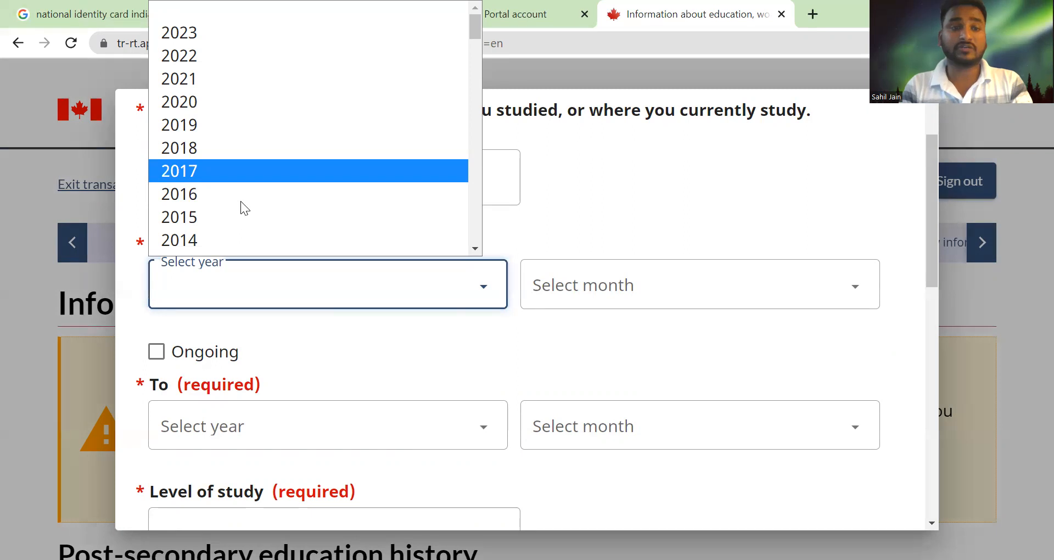
pyautogui.click(241, 176)
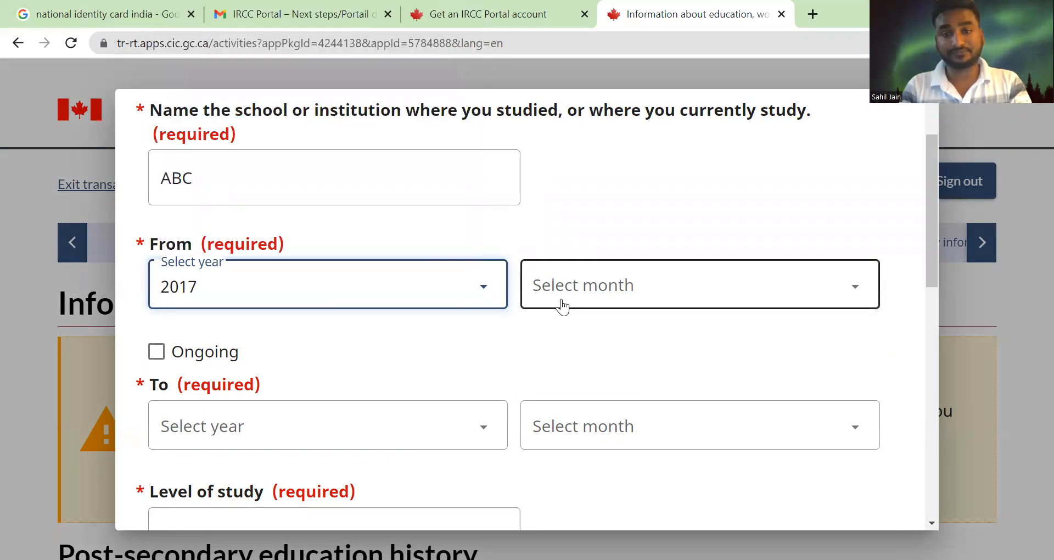
pyautogui.click(562, 299)
pyautogui.click(584, 249)
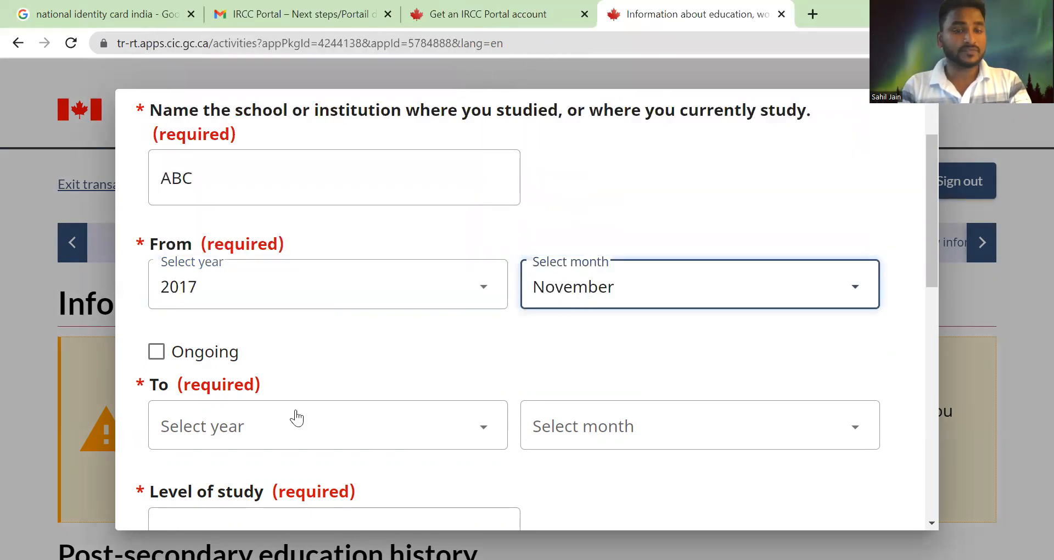
pyautogui.click(218, 418)
pyautogui.press('Up')
pyautogui.press('Up')
pyautogui.press('Up')
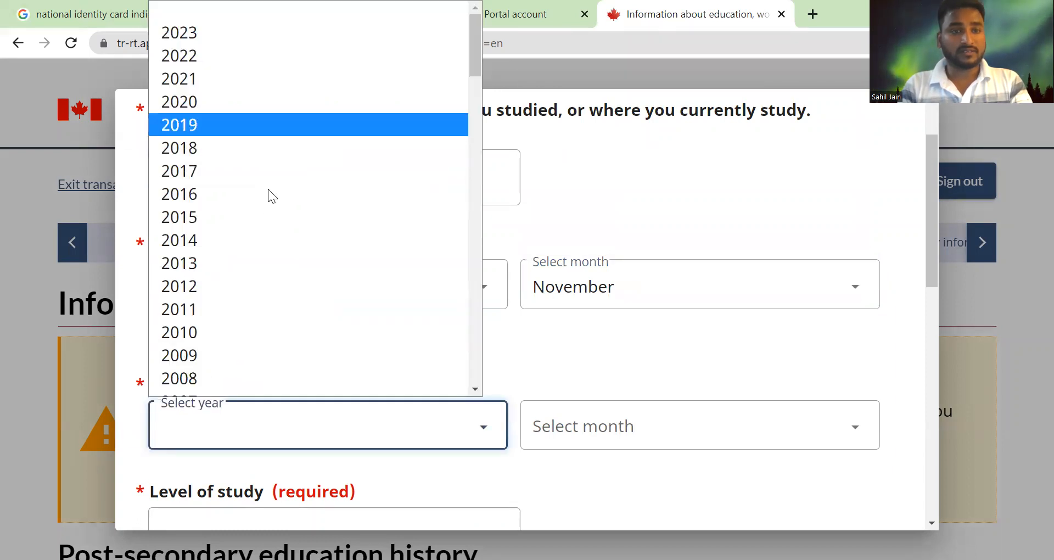
pyautogui.press('Return')
pyautogui.click(571, 429)
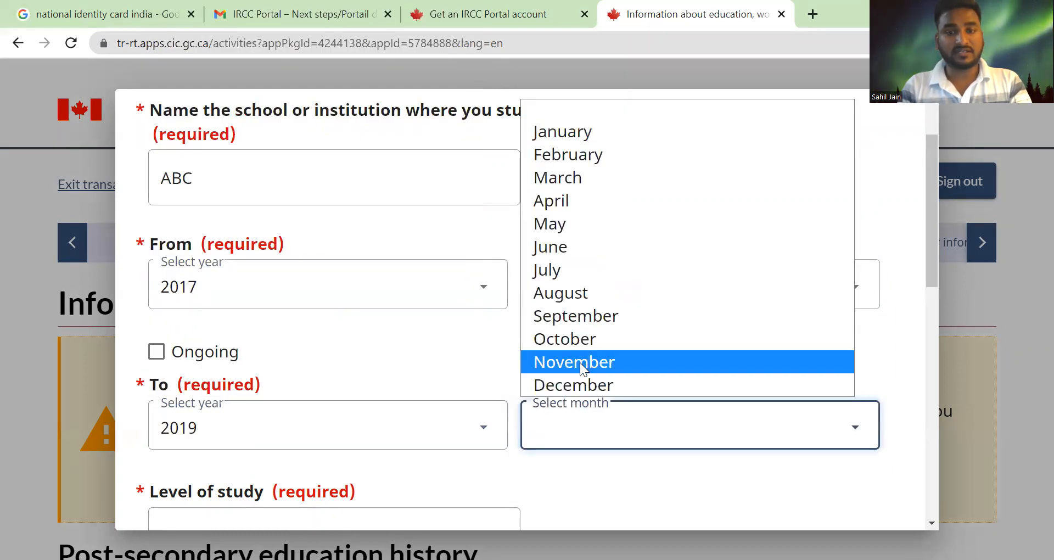
pyautogui.click(581, 369)
pyautogui.scroll(-3, 440, 382)
# - Set the level to University - Master's Deg. and the field to Business/Commerce
pyautogui.click(439, 382)
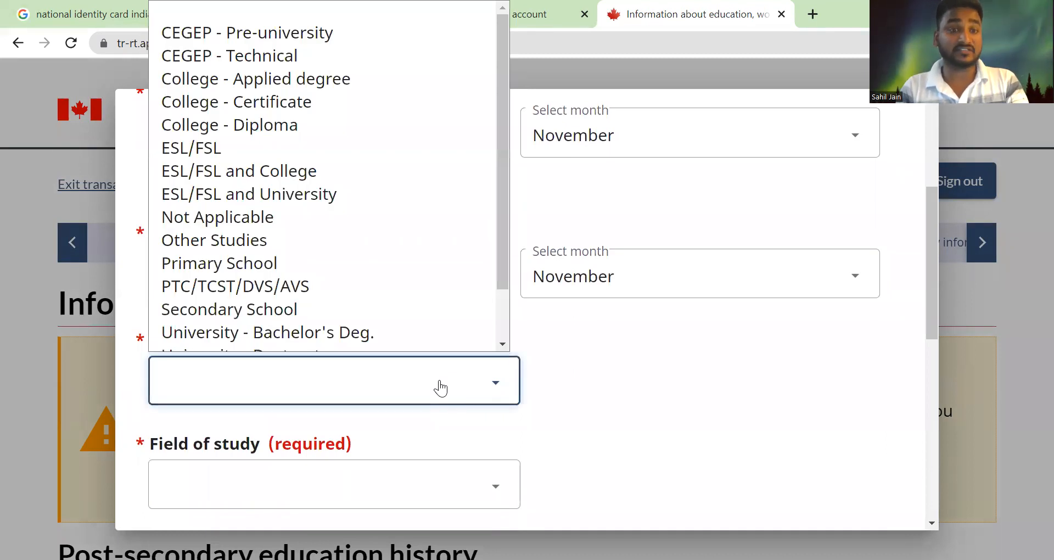
pyautogui.press('Up')
pyautogui.press('Up')
pyautogui.press('Up')
pyautogui.press('Up')
pyautogui.press('Up')
pyautogui.press('Up')
pyautogui.scroll(-3, 282, 243)
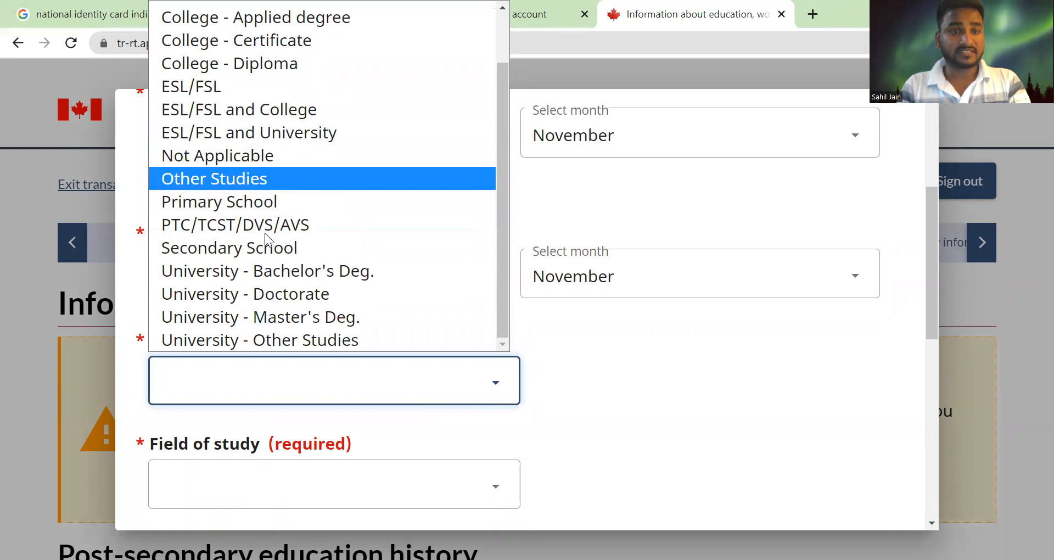
pyautogui.click(255, 317)
pyautogui.click(363, 423)
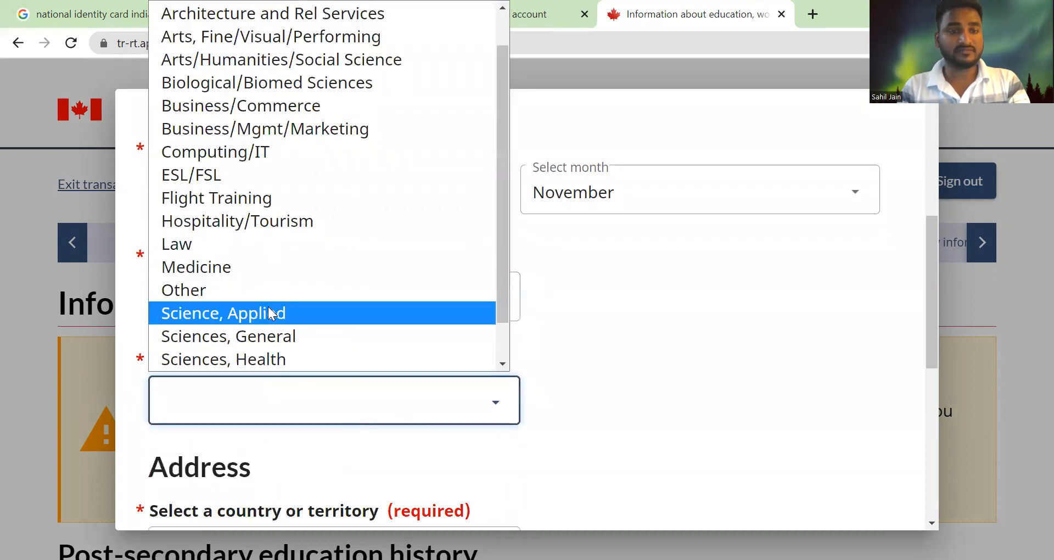
pyautogui.scroll(1, 272, 314)
pyautogui.click(257, 148)
pyautogui.scroll(-3, 588, 332)
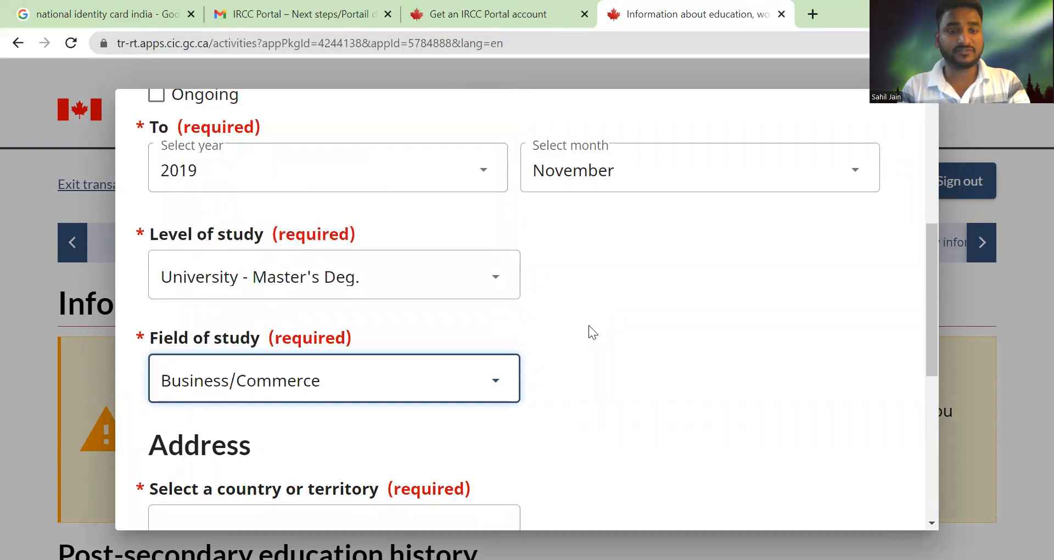
# - Set the school's country to India with Delhi as street address and city
pyautogui.click(411, 394)
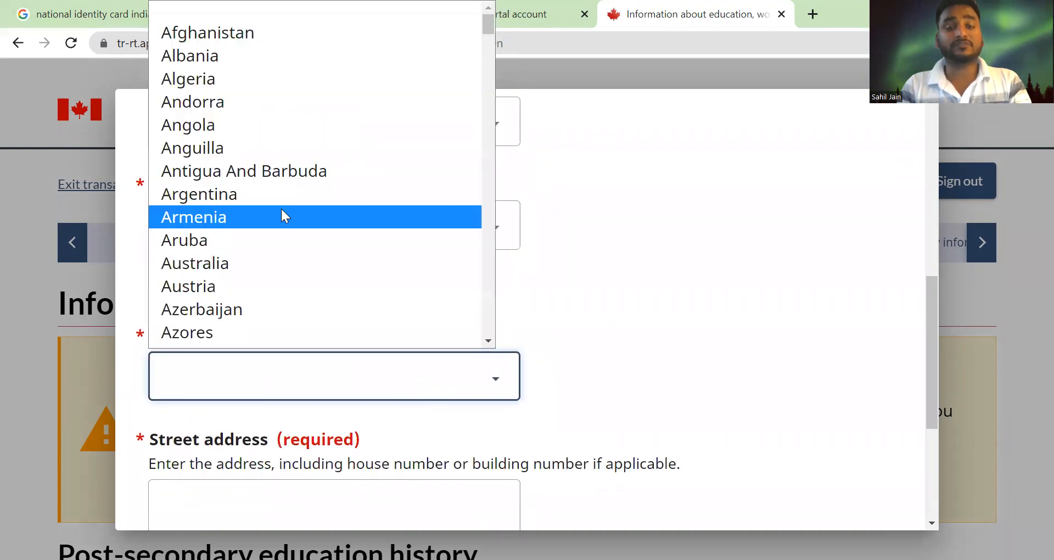
pyautogui.write('india')
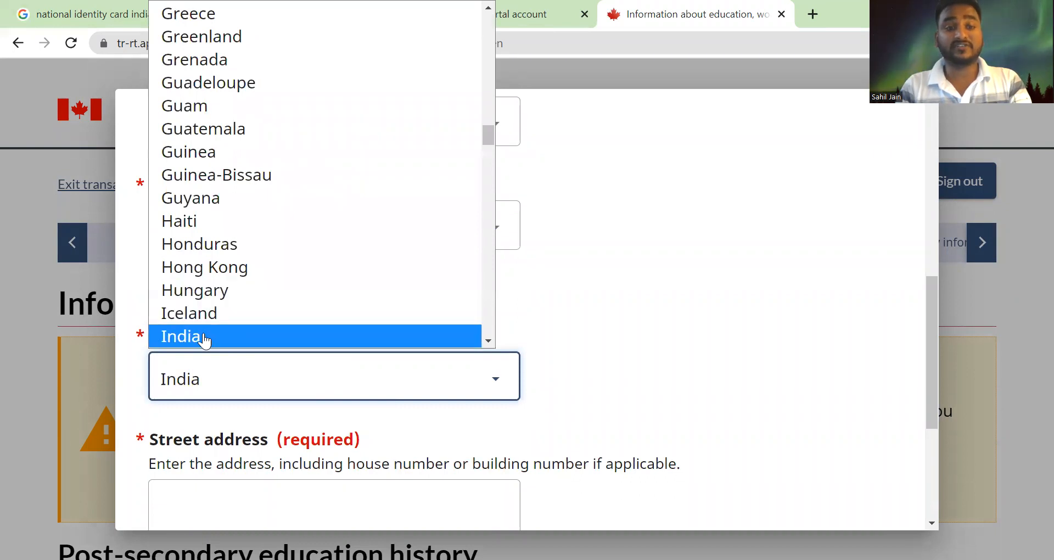
pyautogui.scroll(-4, 575, 320)
pyautogui.click(420, 309)
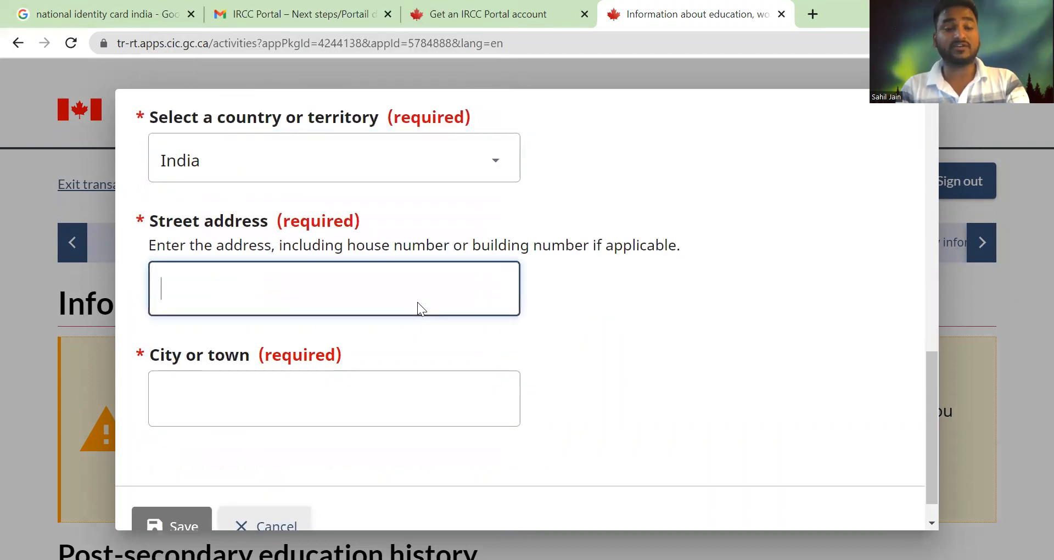
pyautogui.write('Delhi')
pyautogui.press('Tab')
pyautogui.write('Delhi')
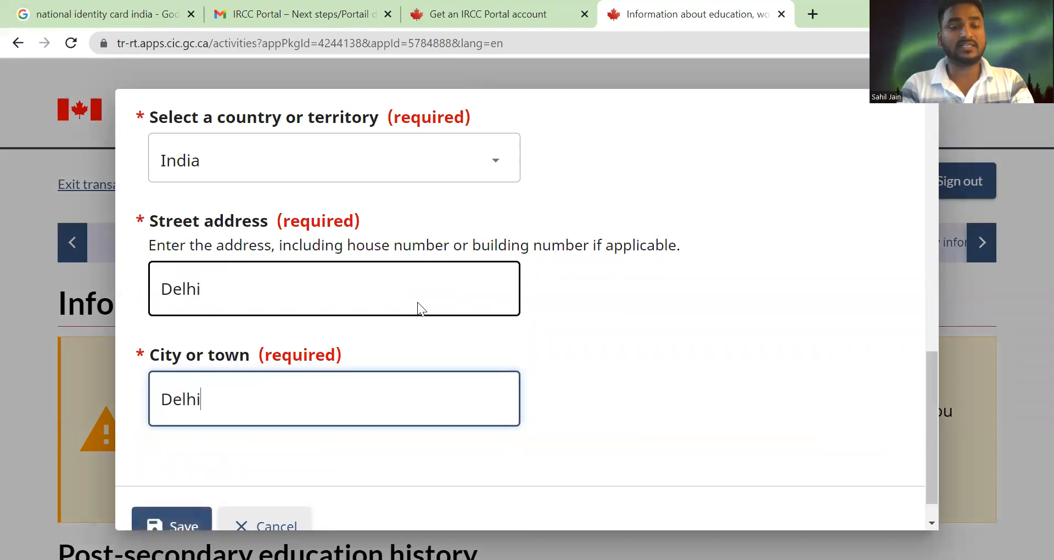
pyautogui.moveTo(379, 295); pyautogui.dragTo(113, 288)
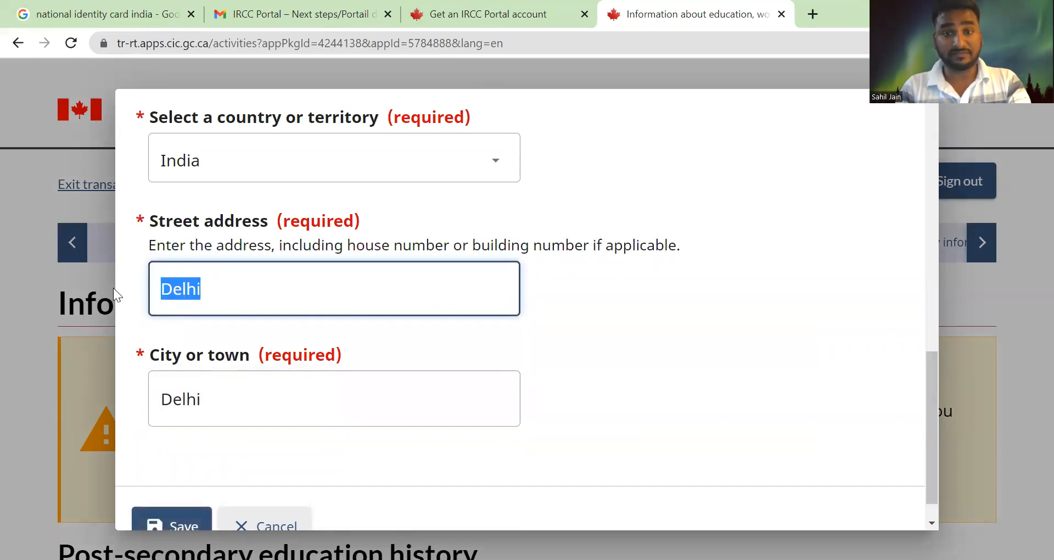
pyautogui.scroll(-1, 365, 306)
# - Save the ABC entry and start a second education entry at its school name field
pyautogui.click(169, 497)
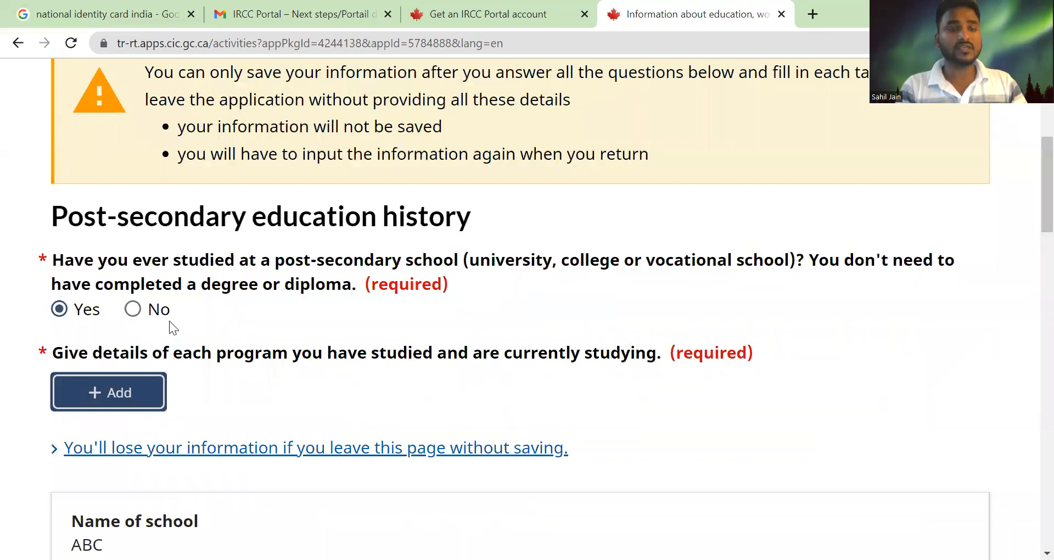
pyautogui.scroll(2, 298, 324)
pyautogui.scroll(-4, 299, 325)
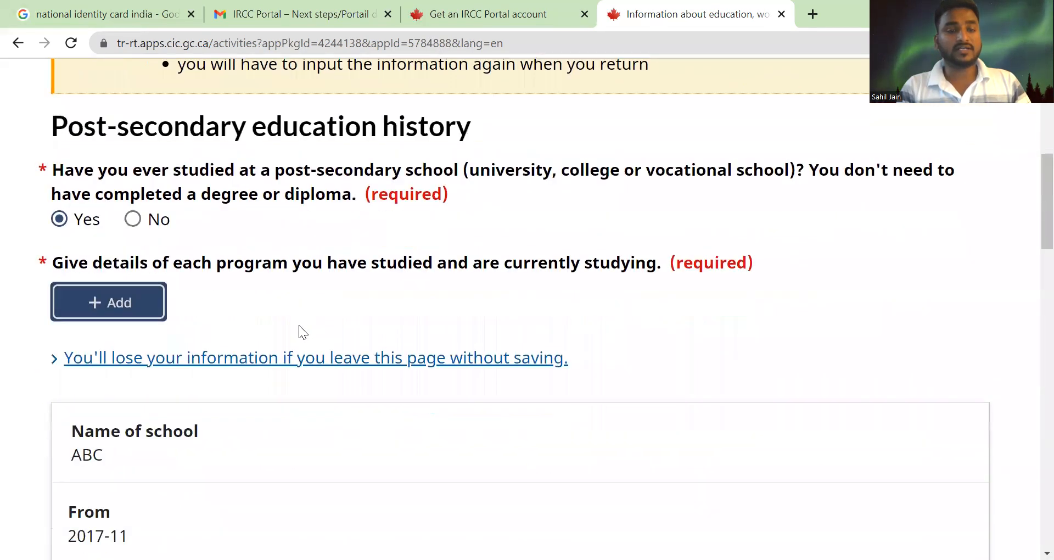
pyautogui.scroll(-10, 299, 326)
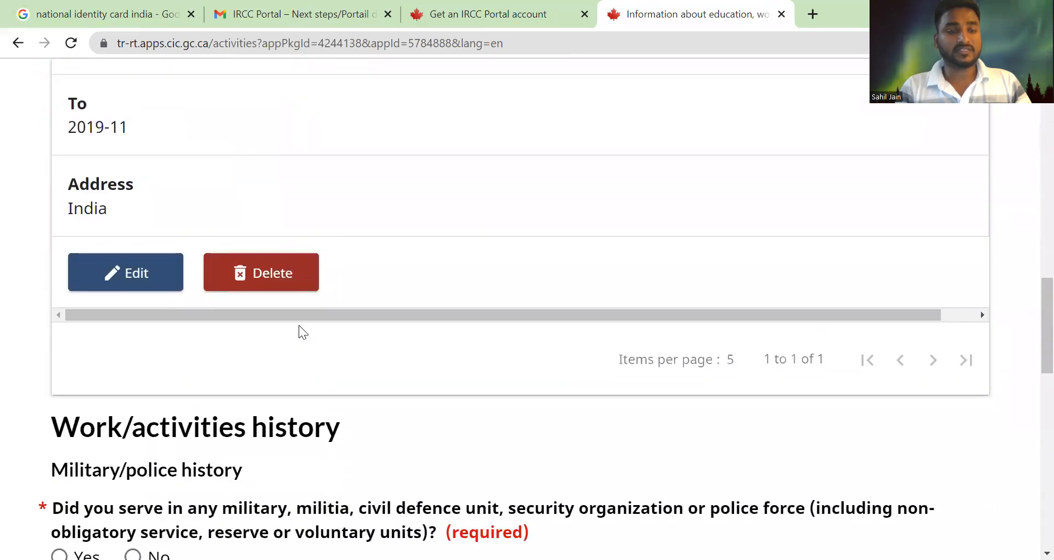
pyautogui.scroll(12, 298, 325)
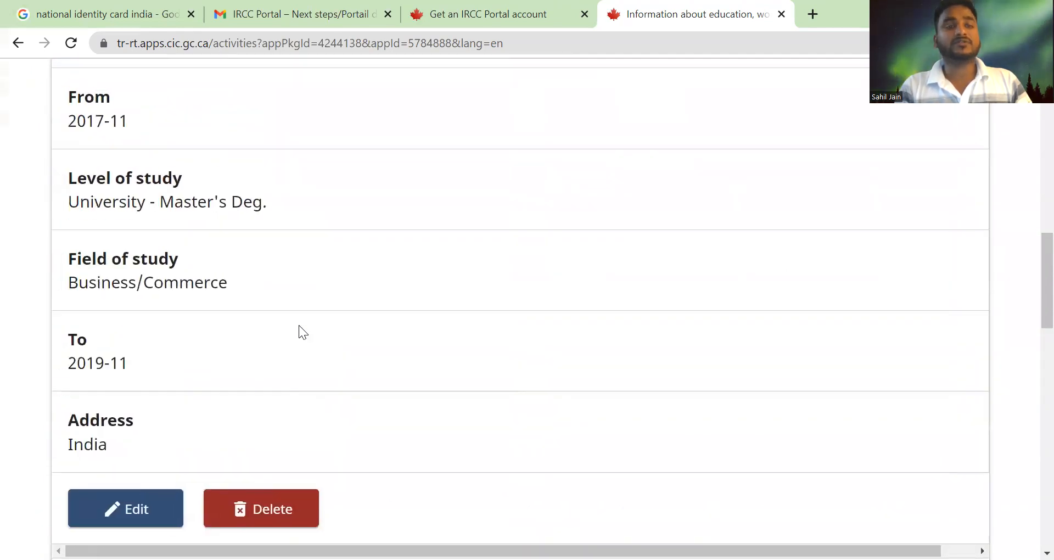
pyautogui.scroll(1, 301, 325)
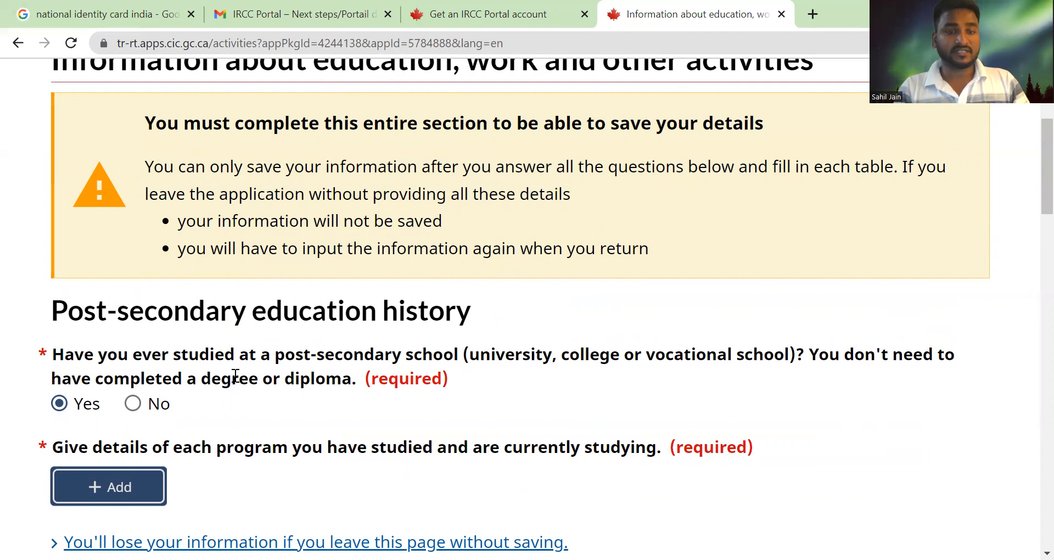
pyautogui.scroll(-2, 235, 376)
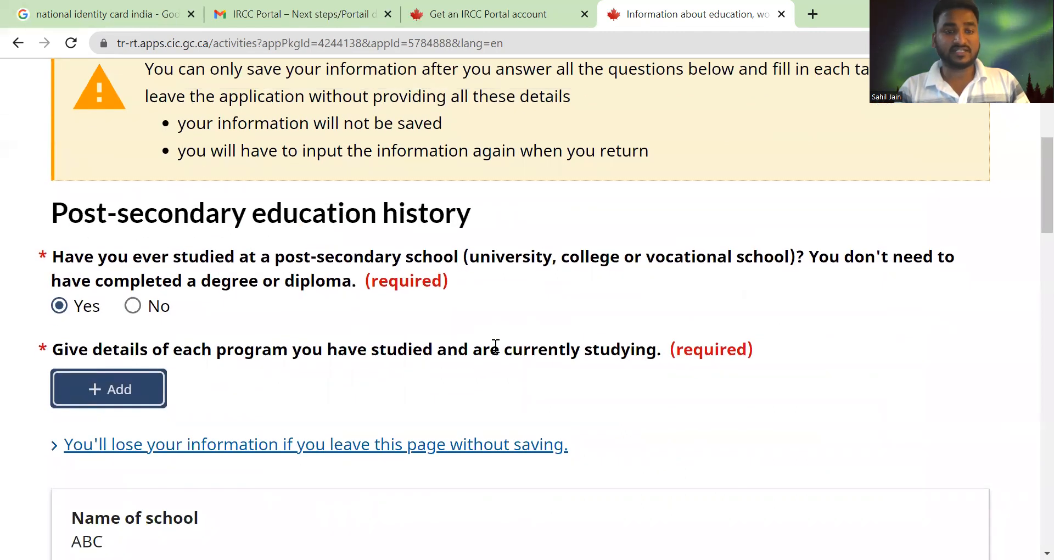
pyautogui.click(131, 397)
pyautogui.click(294, 265)
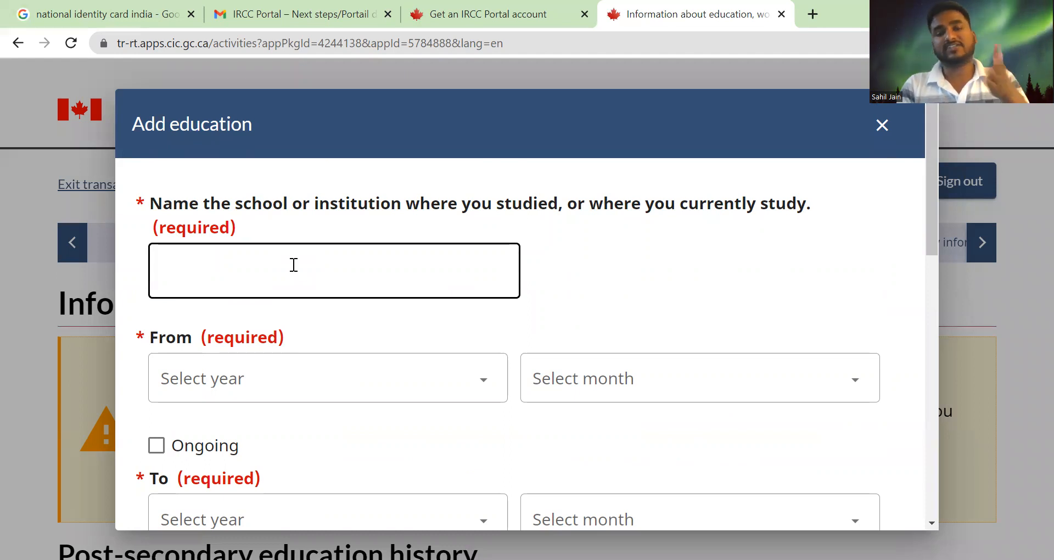
# - Enter school DEF with a start date of October 2014
pyautogui.click(293, 265)
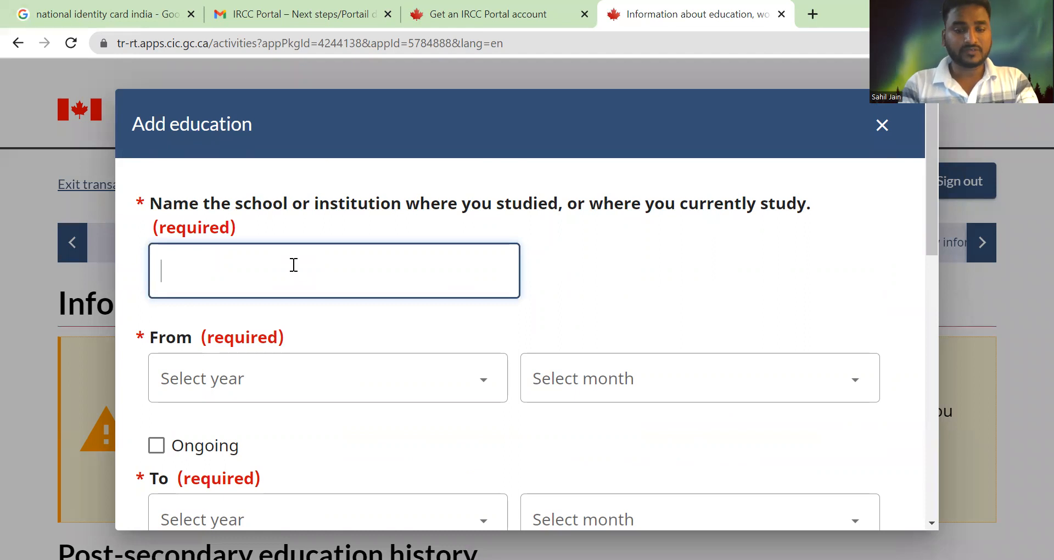
pyautogui.write('DEF')
pyautogui.press('Tab')
pyautogui.click(224, 387)
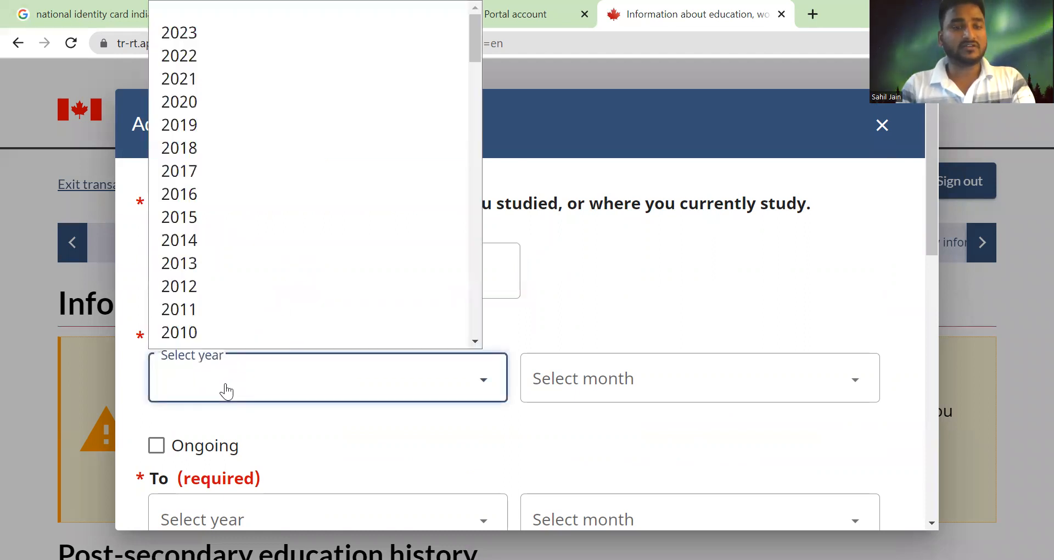
pyautogui.press('Up')
pyautogui.press('Up')
pyautogui.press('Up')
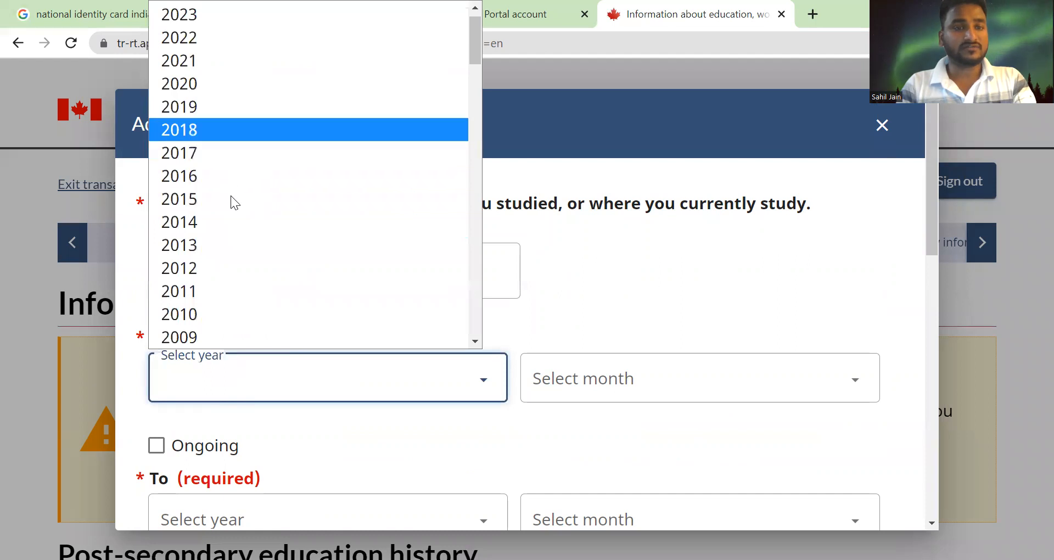
pyautogui.click(203, 222)
pyautogui.click(642, 383)
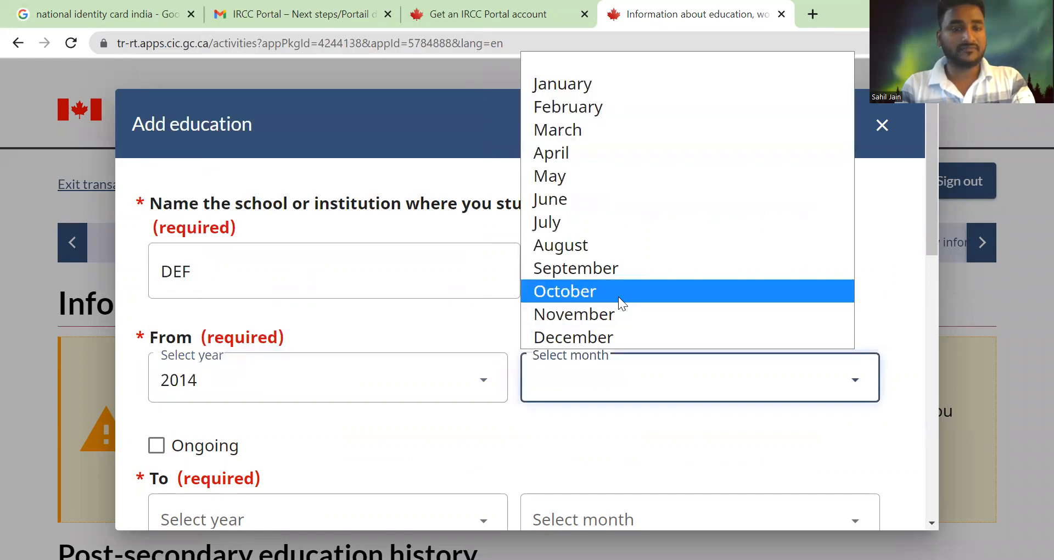
pyautogui.click(621, 303)
# - Set the end date to October 2017
pyautogui.scroll(-3, 348, 334)
pyautogui.click(341, 347)
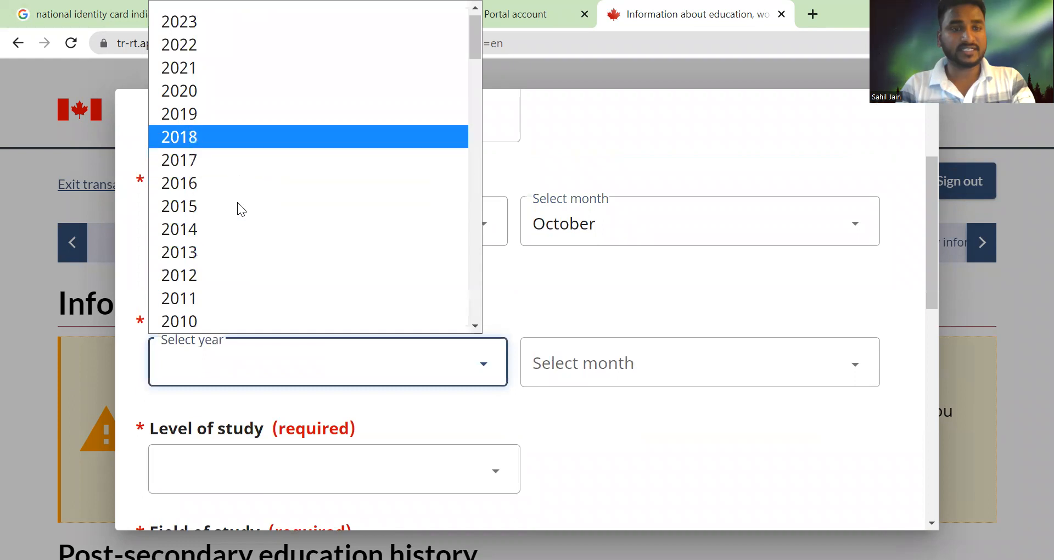
pyautogui.click(241, 160)
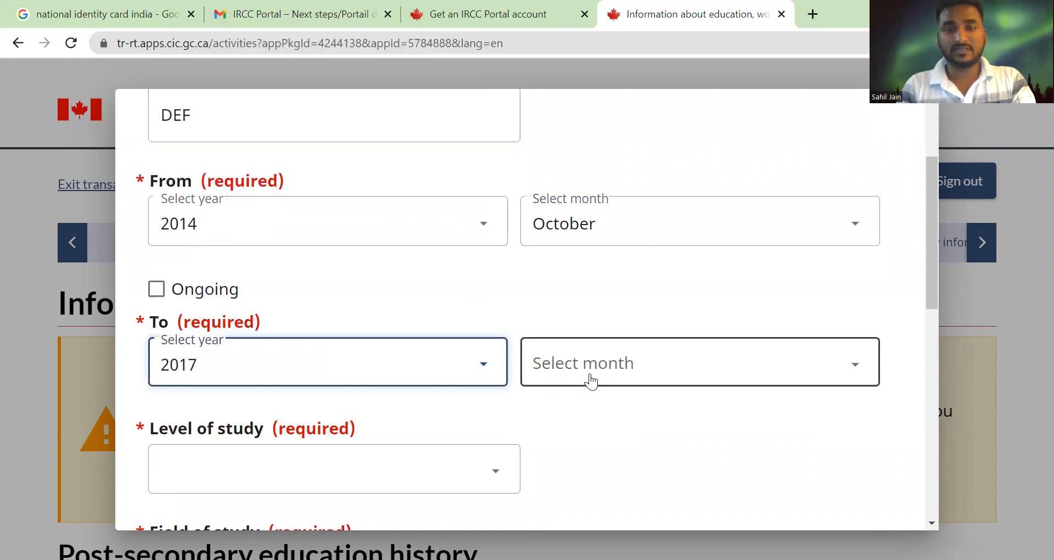
pyautogui.click(588, 373)
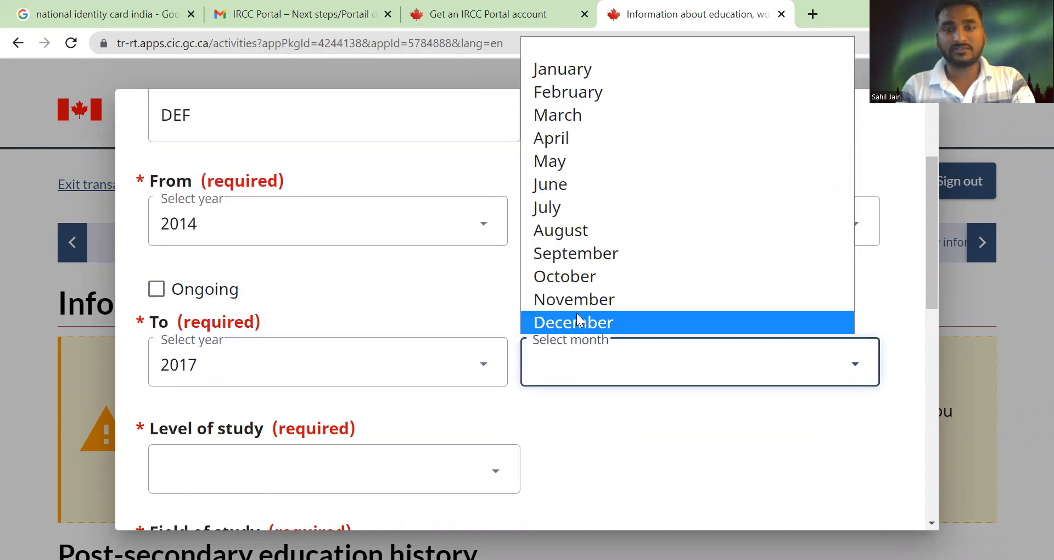
pyautogui.click(562, 282)
pyautogui.scroll(-2, 475, 311)
# - Set the level to University - Bachelor's Deg. and the field to Business/Commerce
pyautogui.click(367, 353)
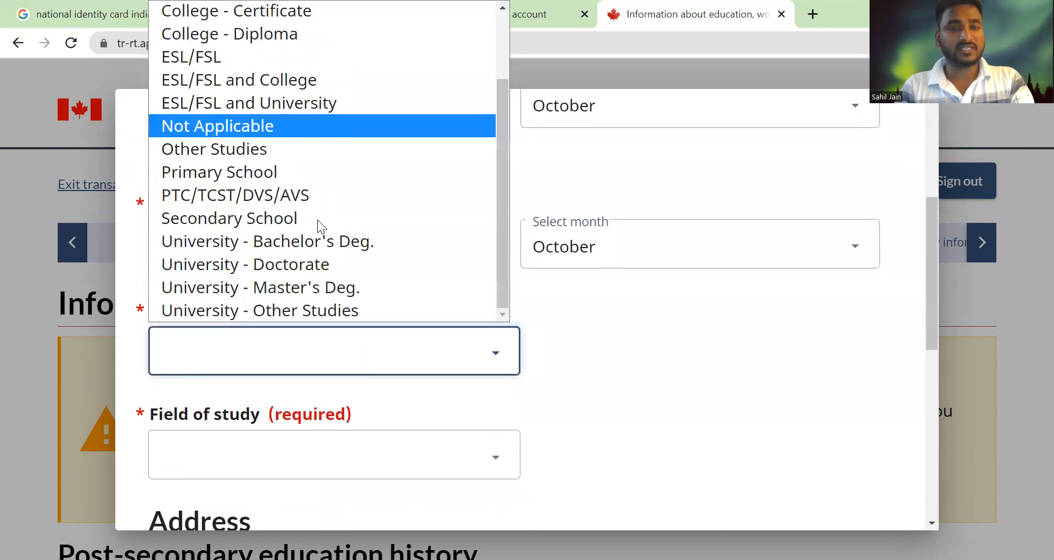
pyautogui.click(263, 252)
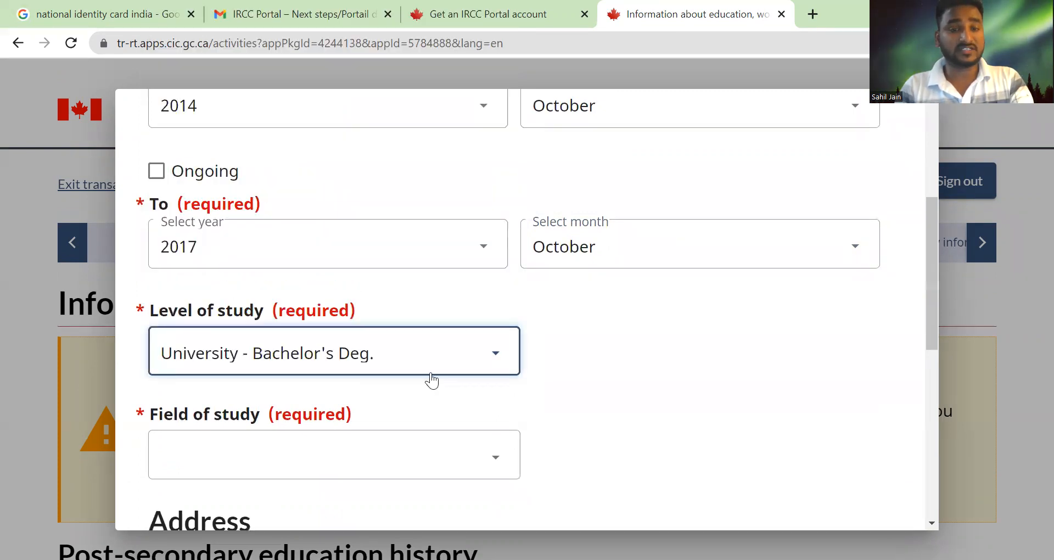
pyautogui.scroll(-2, 430, 381)
pyautogui.click(318, 351)
pyautogui.scroll(1, 261, 265)
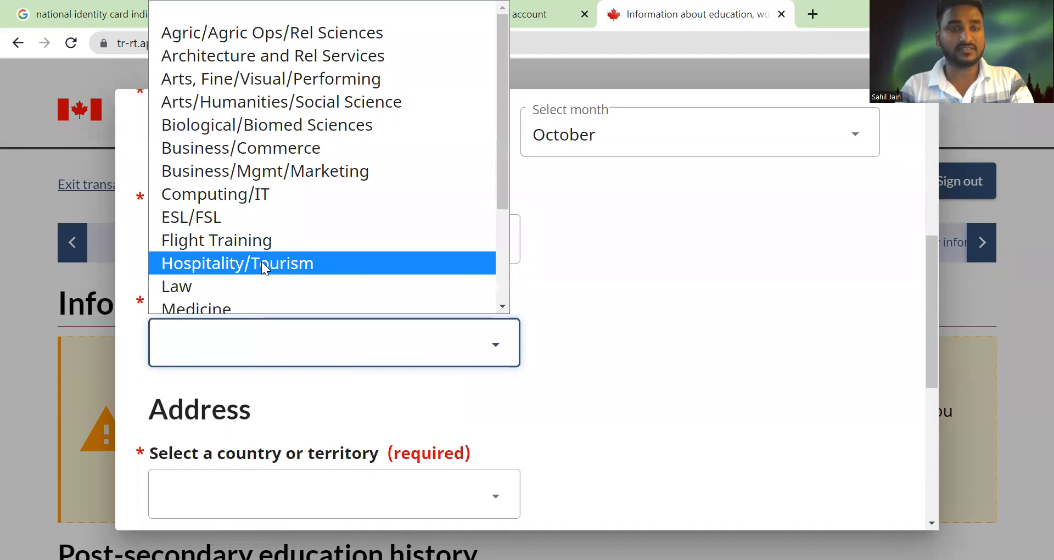
pyautogui.click(240, 147)
pyautogui.scroll(-2, 299, 303)
pyautogui.scroll(-1, 300, 303)
# - Set the country to India and the street address to Delhi, then save the entry
pyautogui.click(270, 326)
pyautogui.write('india')
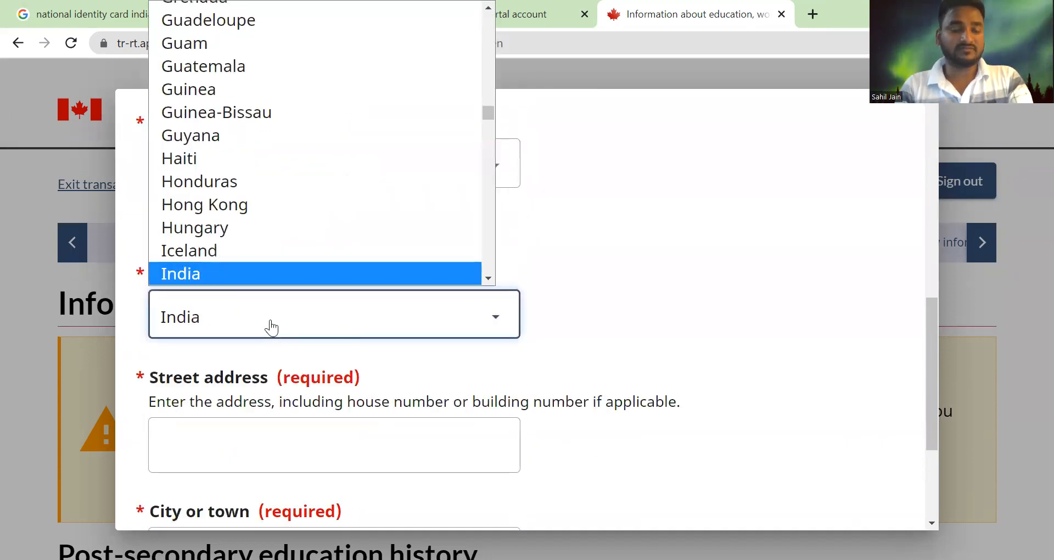
pyautogui.press('Return')
pyautogui.click(246, 436)
pyautogui.scroll(-1, 246, 436)
pyautogui.write('Delhi')
pyautogui.write('elhi')
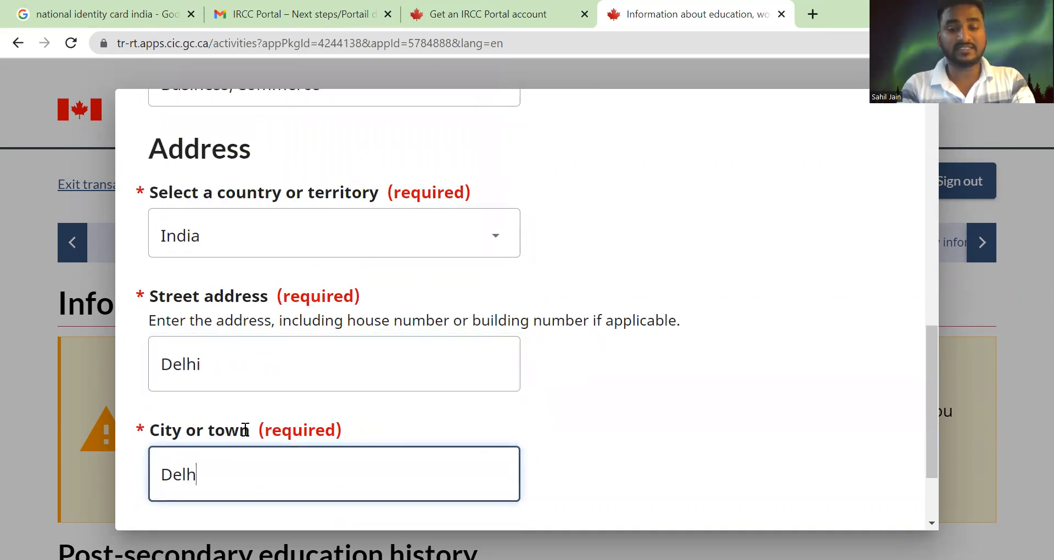
pyautogui.scroll(-2, 245, 428)
pyautogui.click(165, 491)
# - In Work/activities history, answer No to military, militia or police service
pyautogui.scroll(-5, 156, 508)
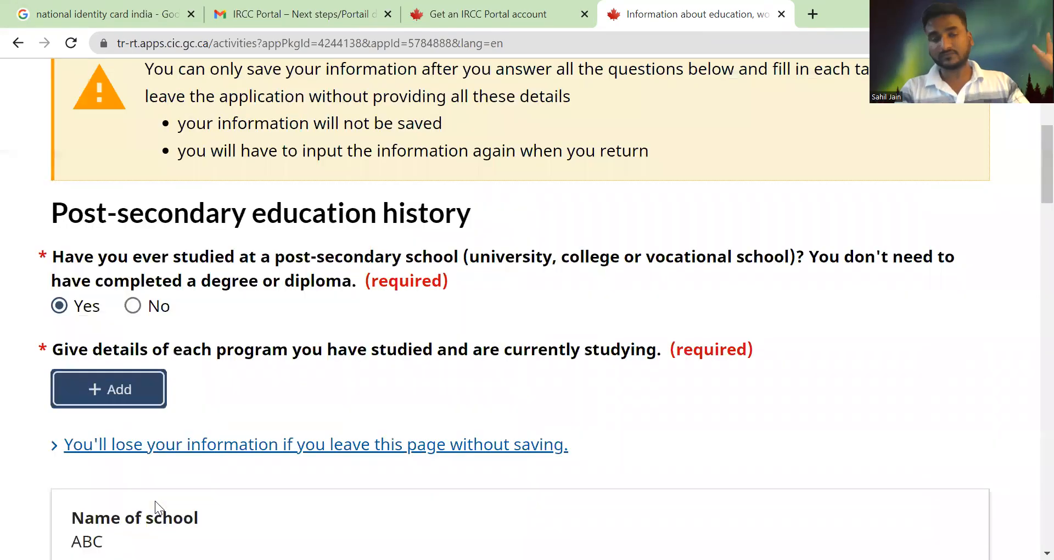
pyautogui.scroll(-5, 156, 506)
pyautogui.scroll(-12, 156, 509)
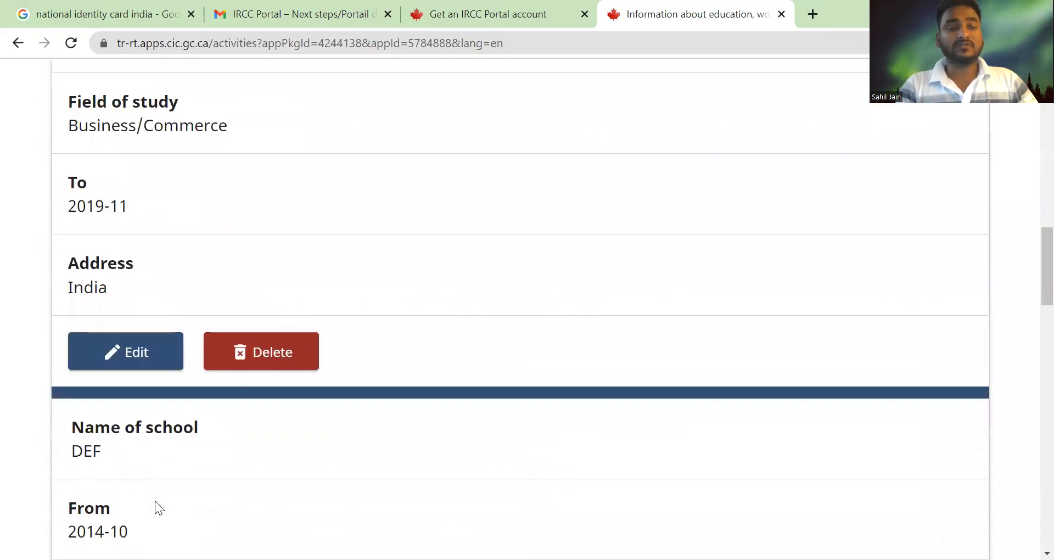
pyautogui.scroll(-4, 155, 501)
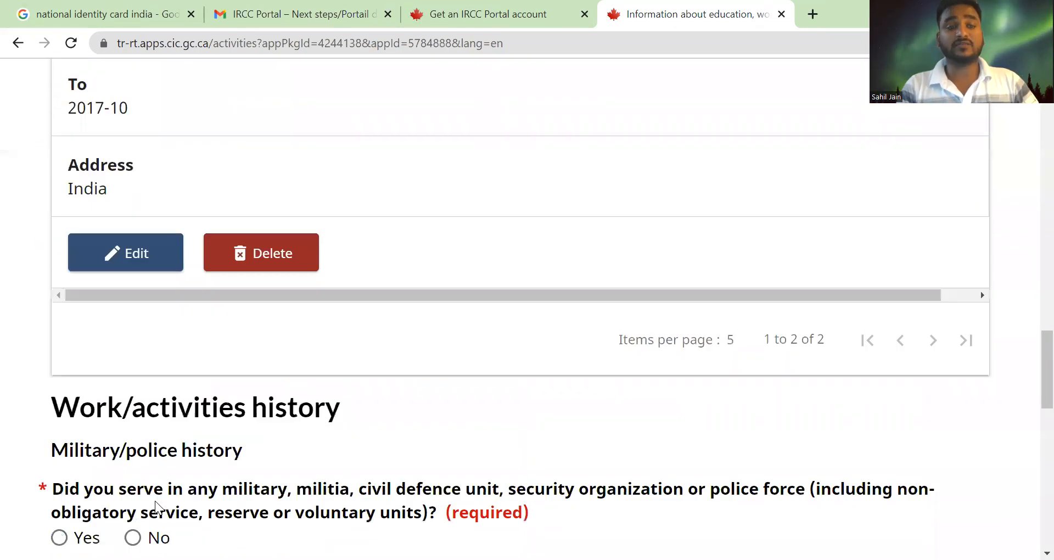
pyautogui.scroll(-2, 156, 504)
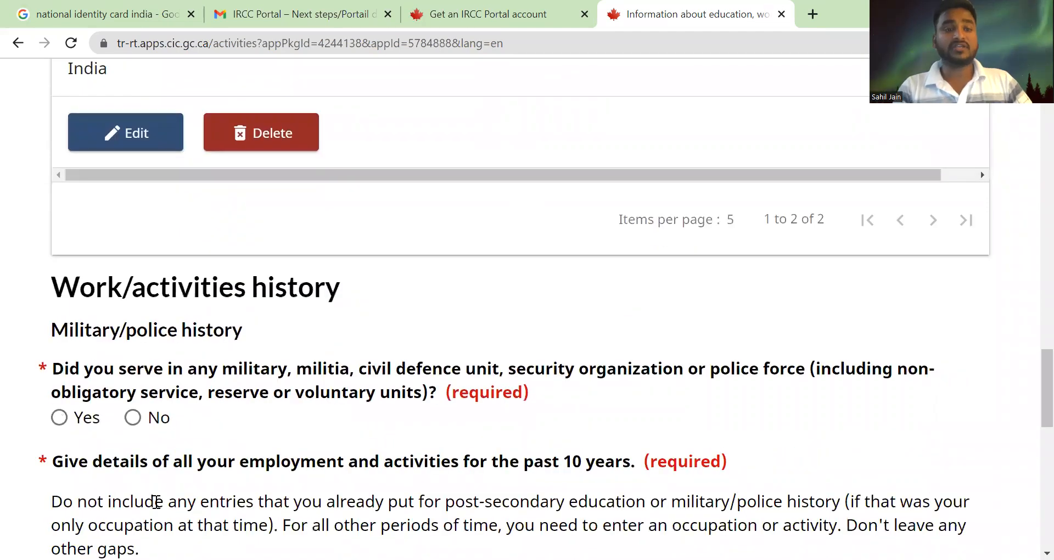
pyautogui.scroll(-1, 156, 502)
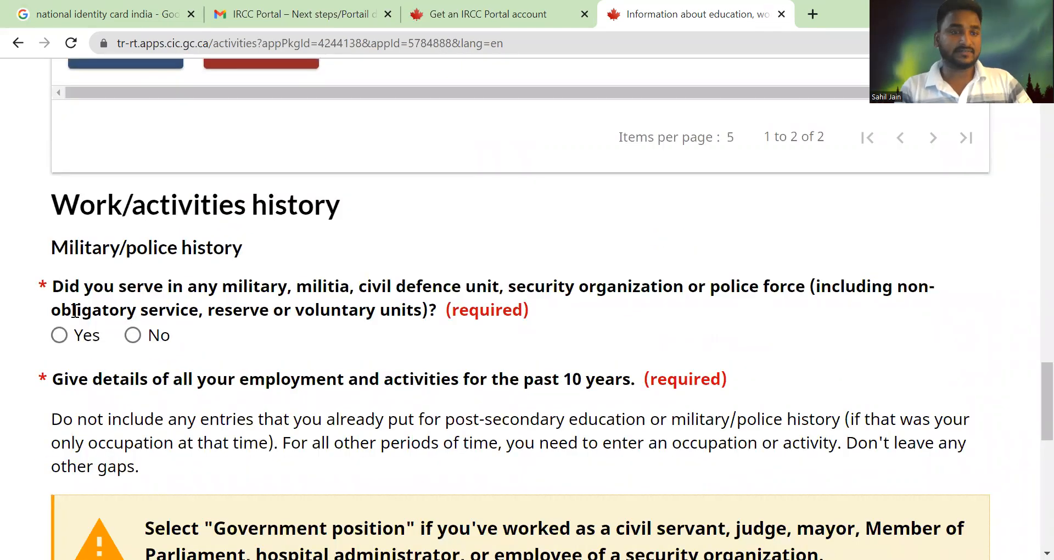
pyautogui.click(132, 335)
pyautogui.scroll(-1, 138, 344)
pyautogui.scroll(-2, 300, 297)
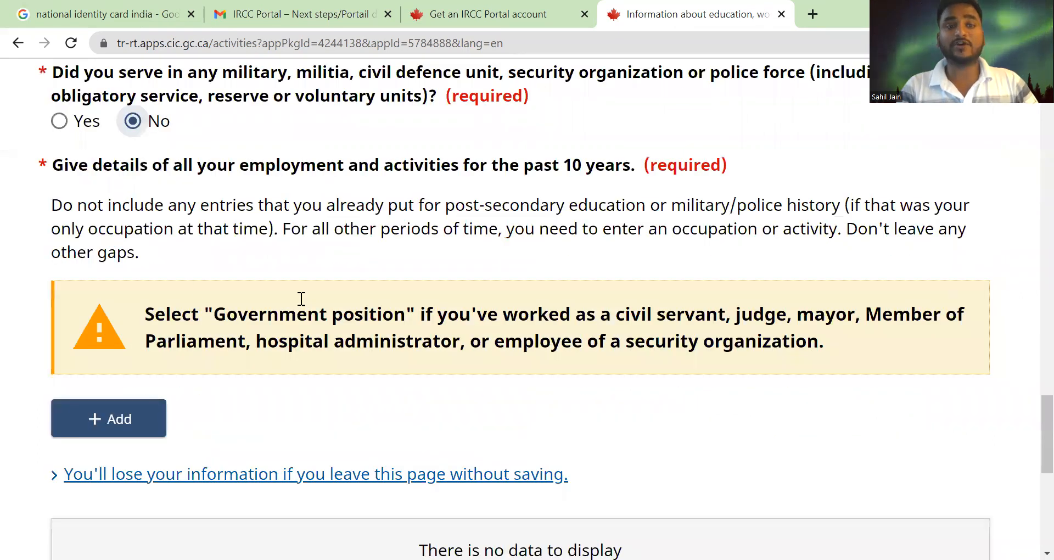
pyautogui.scroll(1, 299, 298)
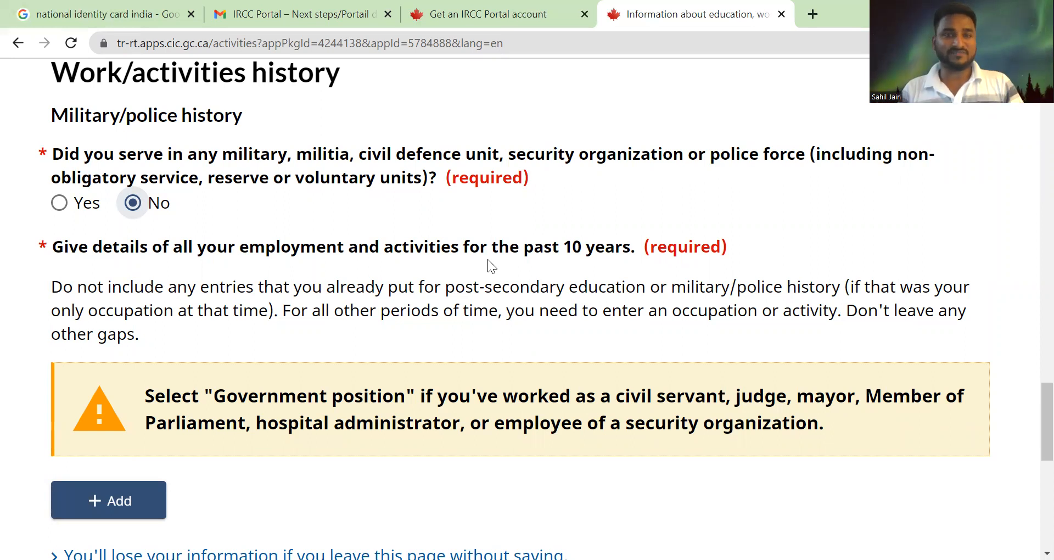
pyautogui.scroll(-2, 487, 259)
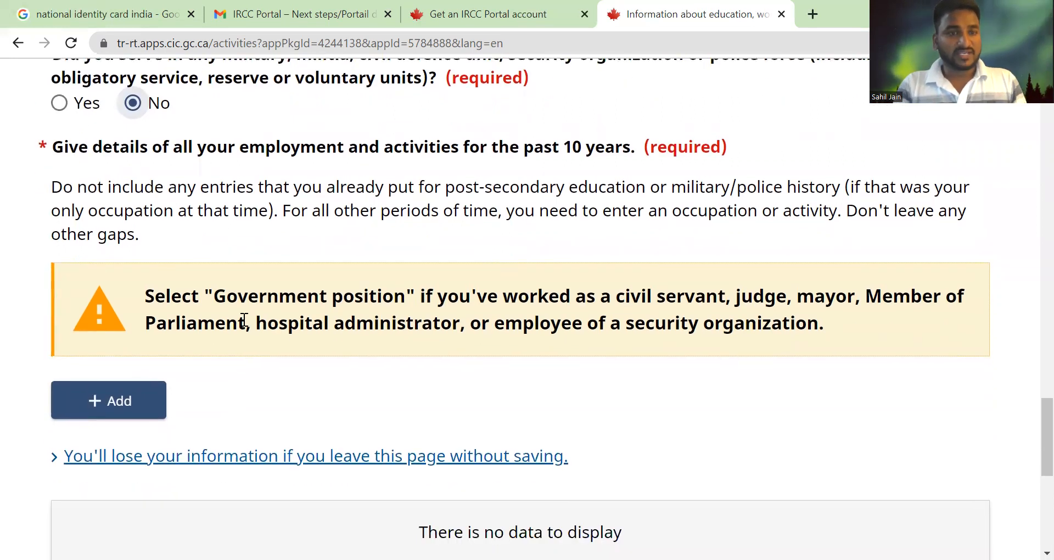
# - Add a work entry starting January 2013 and tick Ongoing instead of an end date
pyautogui.click(144, 397)
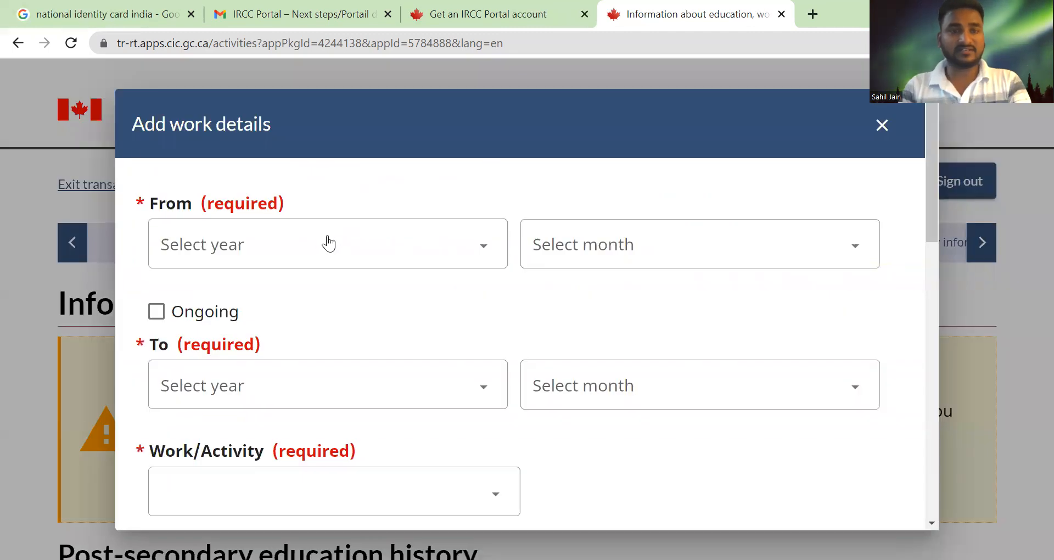
pyautogui.click(328, 244)
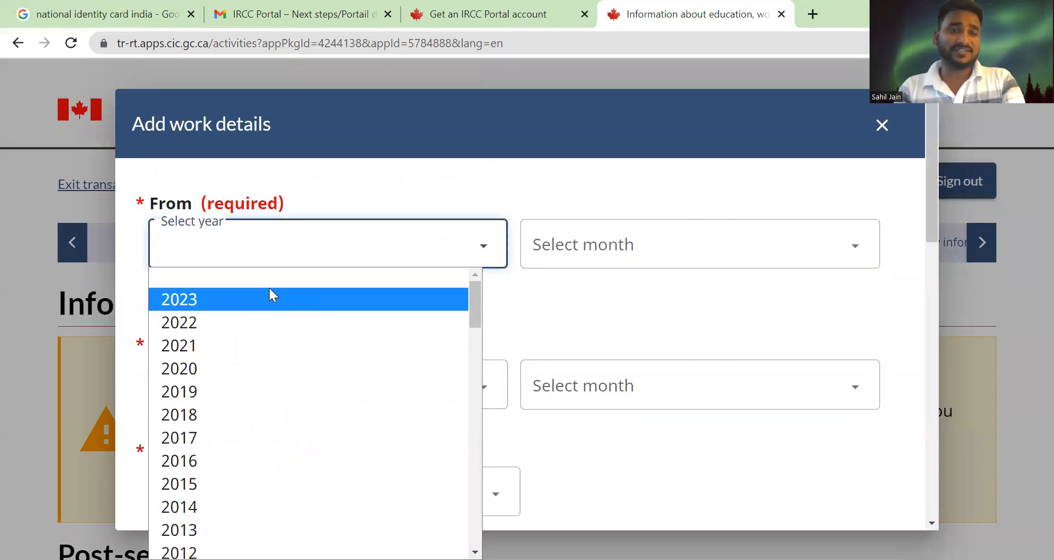
pyautogui.scroll(-3, 226, 424)
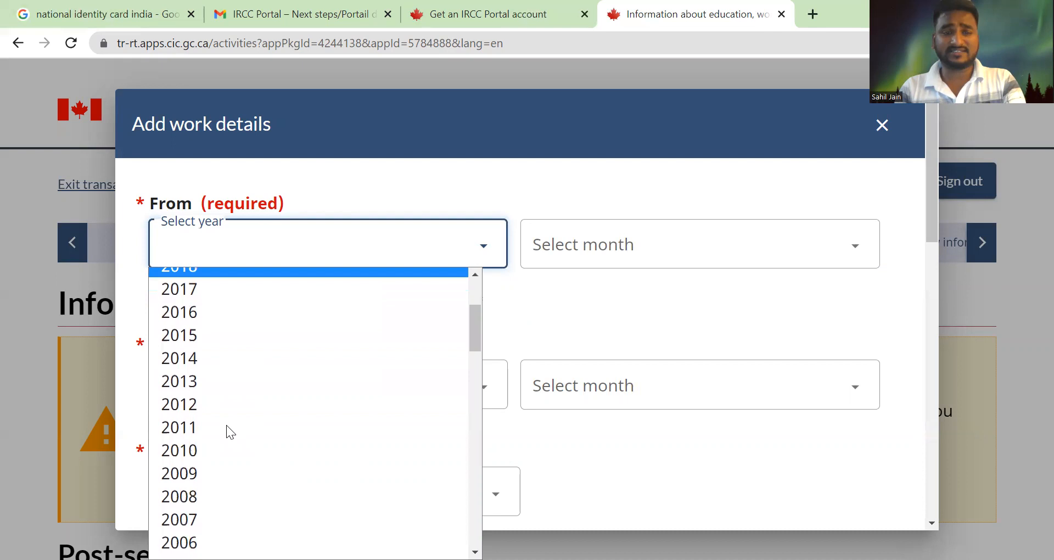
pyautogui.click(214, 389)
pyautogui.click(586, 242)
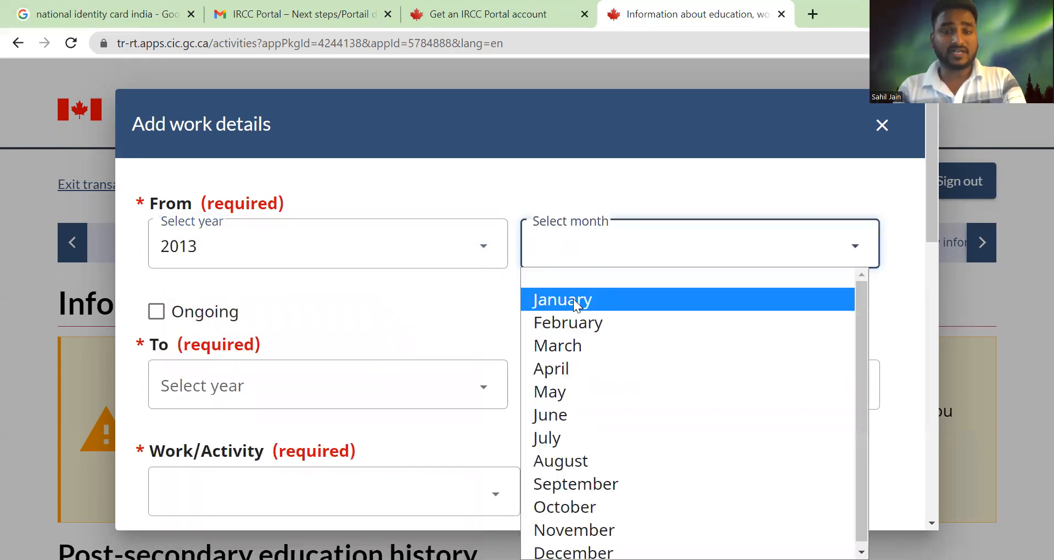
pyautogui.click(575, 304)
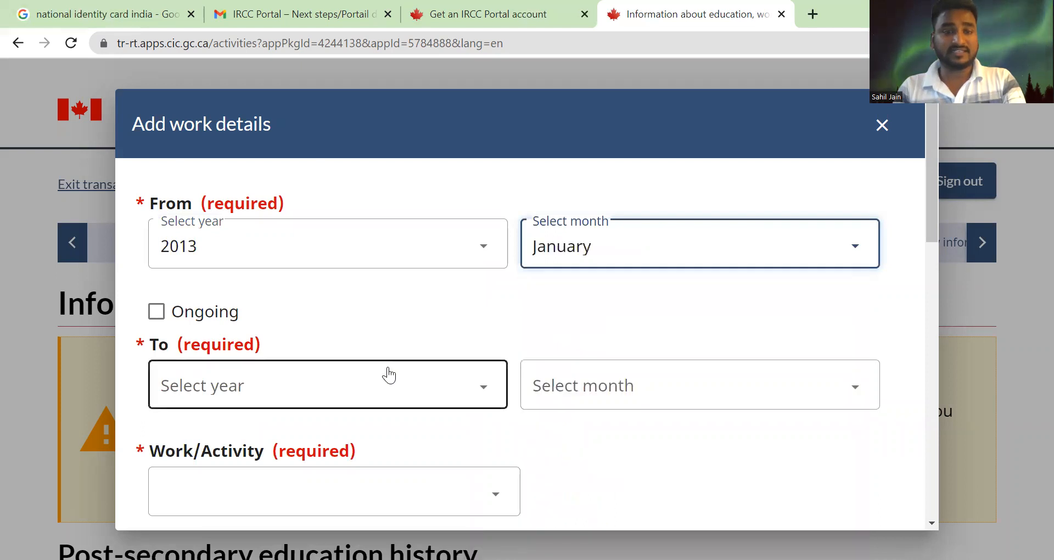
pyautogui.click(388, 372)
pyautogui.scroll(1, 296, 221)
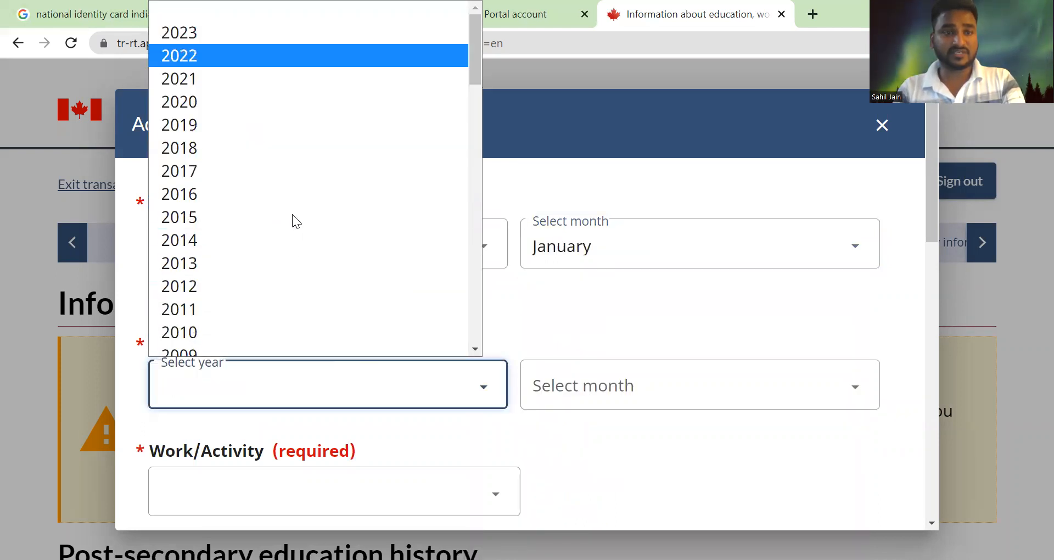
pyautogui.click(207, 310)
pyautogui.click(207, 311)
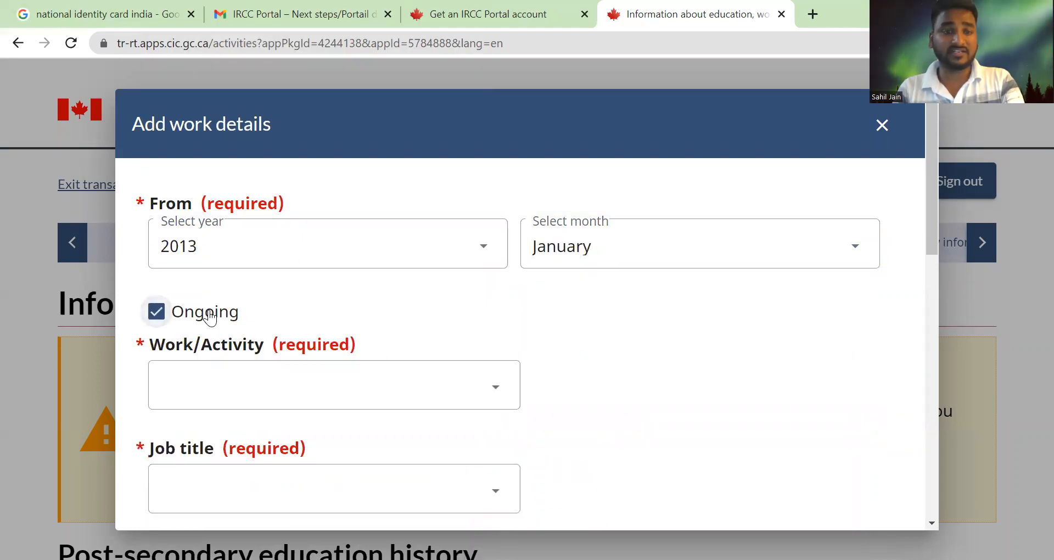
# - Choose 'Business, finance and administration occupations' as the Work/Activity
pyautogui.click(353, 376)
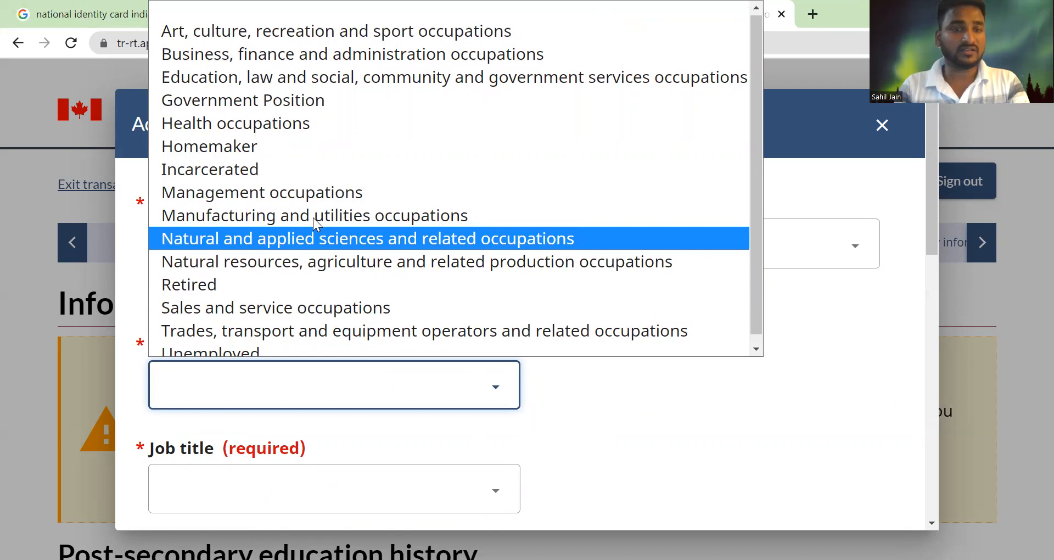
pyautogui.scroll(-1, 318, 225)
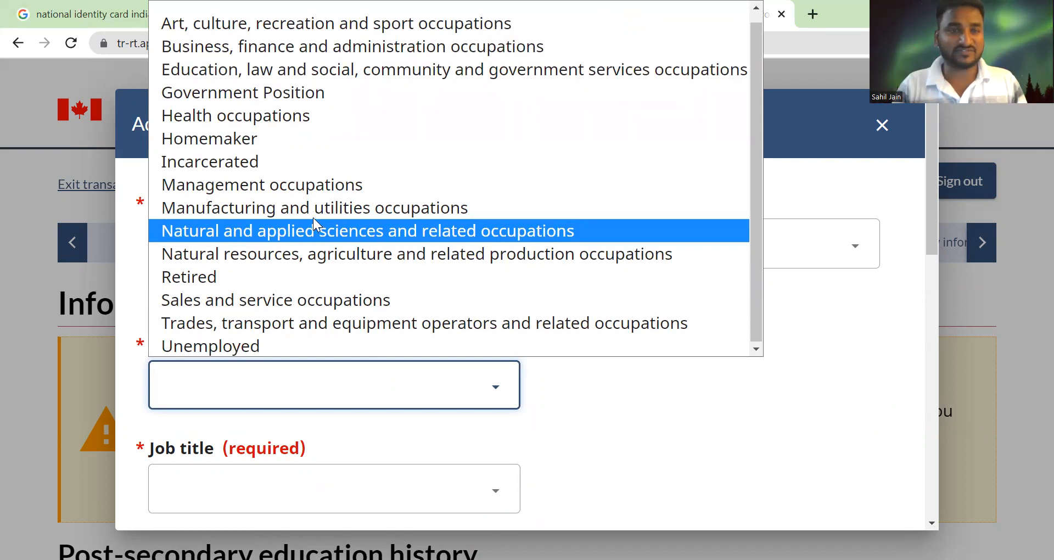
pyautogui.scroll(1, 317, 225)
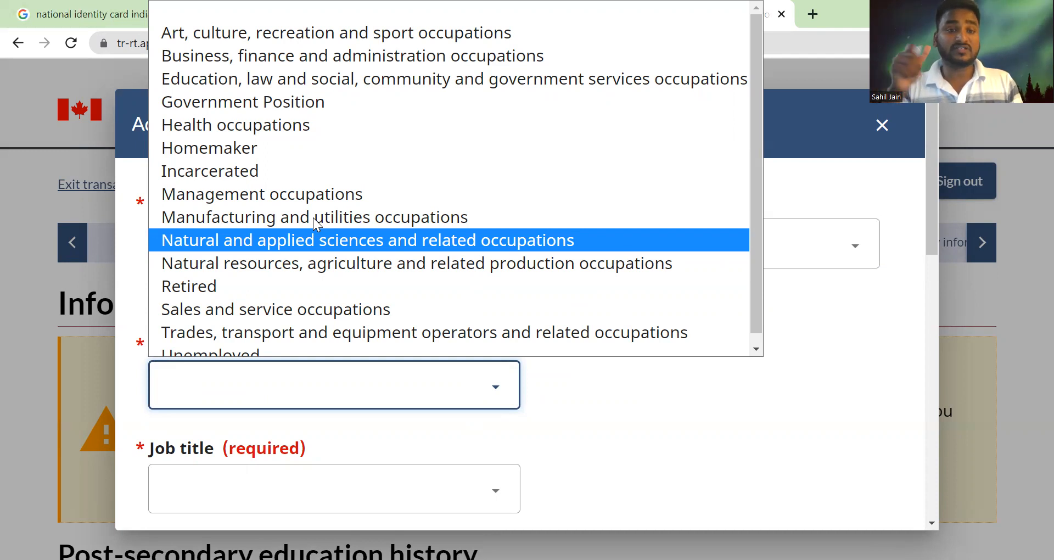
pyautogui.scroll(-1, 318, 225)
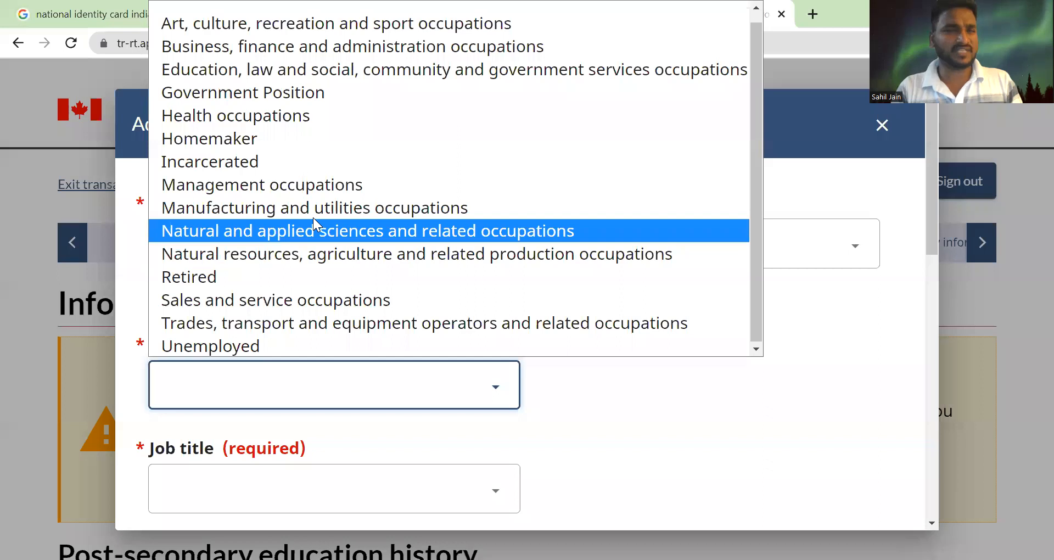
pyautogui.scroll(1, 299, 245)
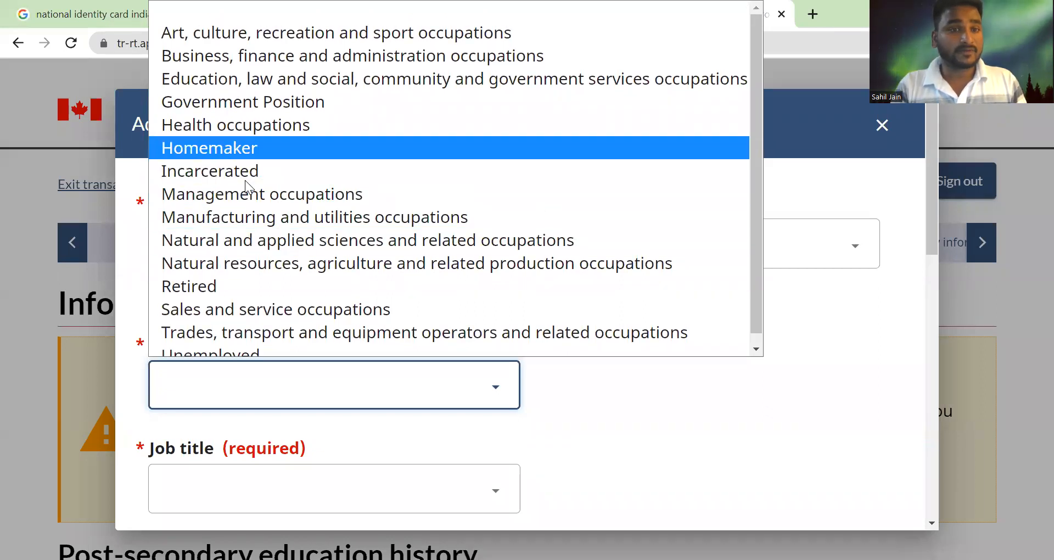
pyautogui.press('Up')
pyautogui.press('Up')
pyautogui.press('Up')
pyautogui.press('Up')
pyautogui.press('Return')
pyautogui.scroll(-2, 304, 407)
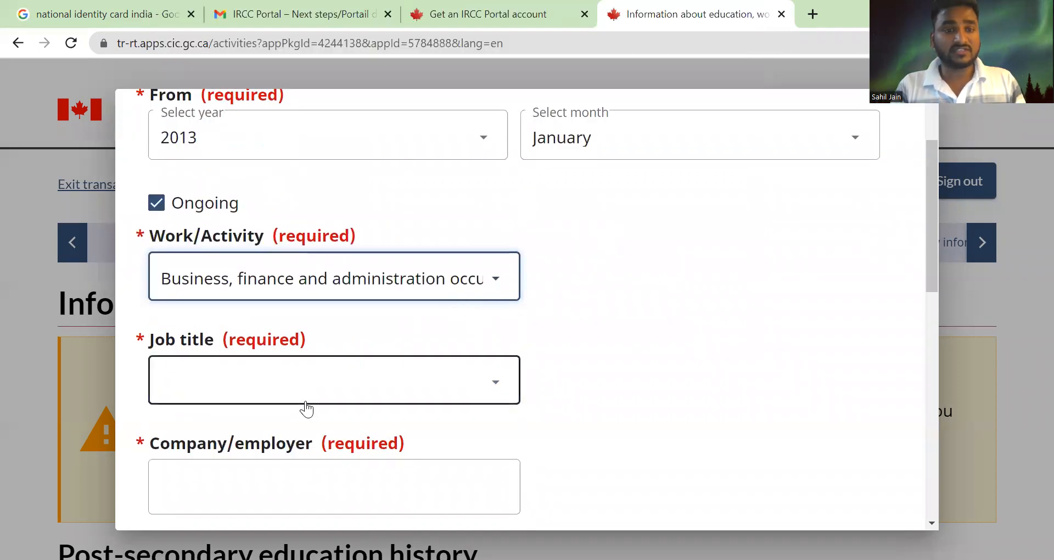
# - Set the job title to Administrative services supervisors
pyautogui.click(306, 408)
pyautogui.press('Up')
pyautogui.press('Up')
pyautogui.press('Up')
pyautogui.press('Up')
pyautogui.press('Up')
pyautogui.press('Up')
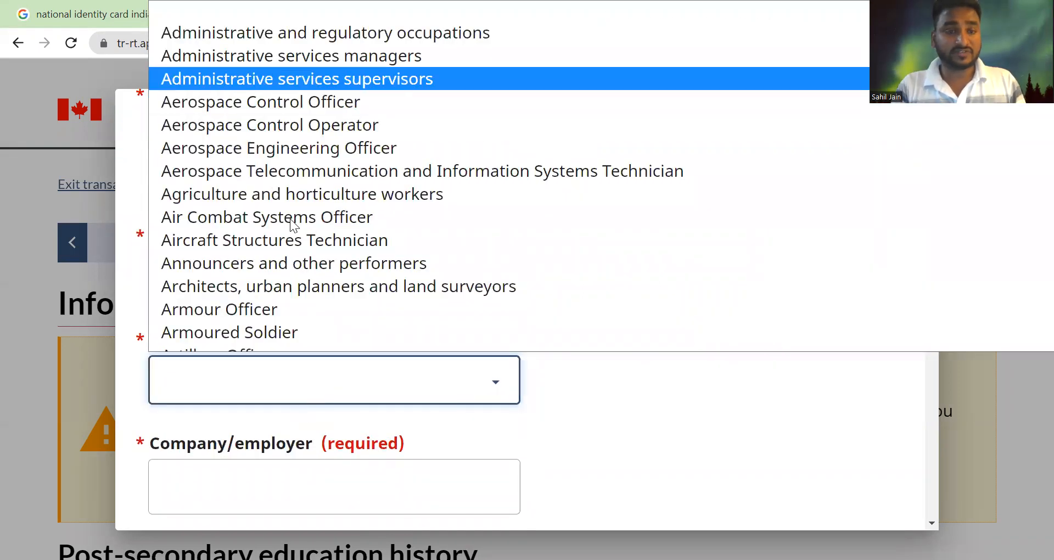
pyautogui.press('Return')
pyautogui.scroll(-2, 290, 336)
# - Enter ABC LTD as the employer and begin the main duties with 'HR'
pyautogui.click(277, 348)
pyautogui.write('ABC LTD')
pyautogui.scroll(-1, 258, 424)
pyautogui.click(258, 424)
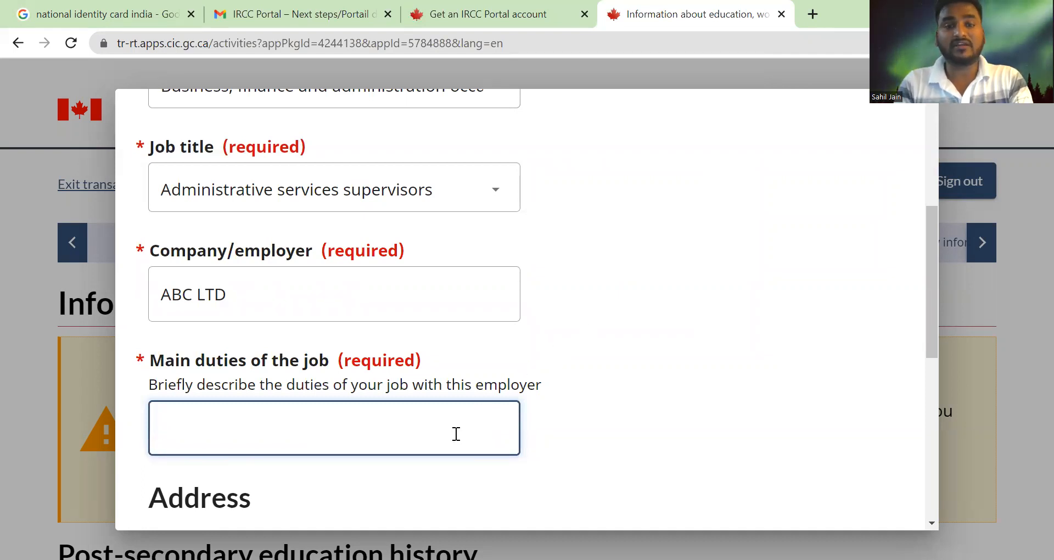
pyautogui.write('HR')
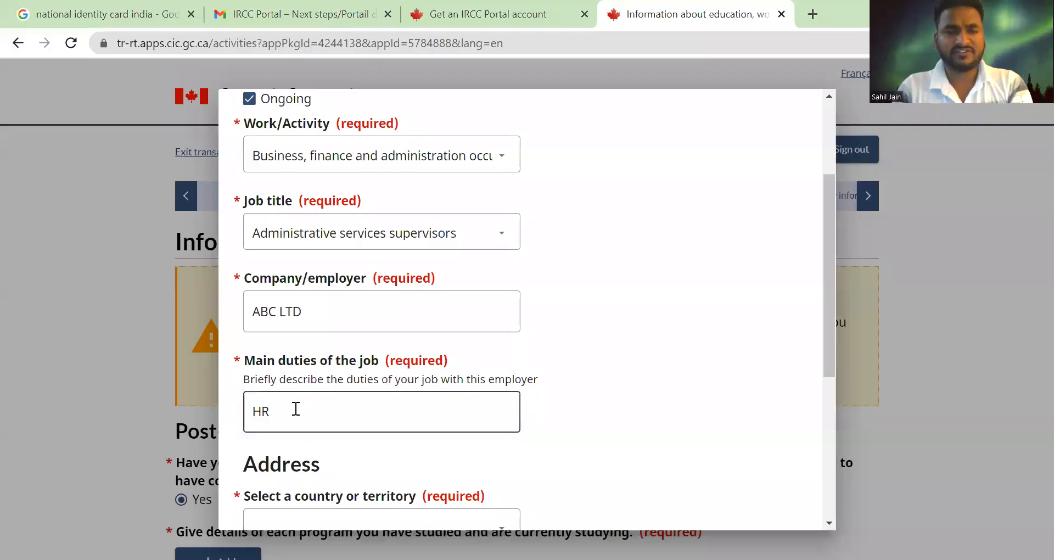
# - Rewrite the ABC LTD job's main duties as HR activities: hiring and managing new onboarding
pyautogui.click(295, 408)
pyautogui.press('BackSpace')
pyautogui.press('BackSpace')
pyautogui.write('HR activites -hrin')
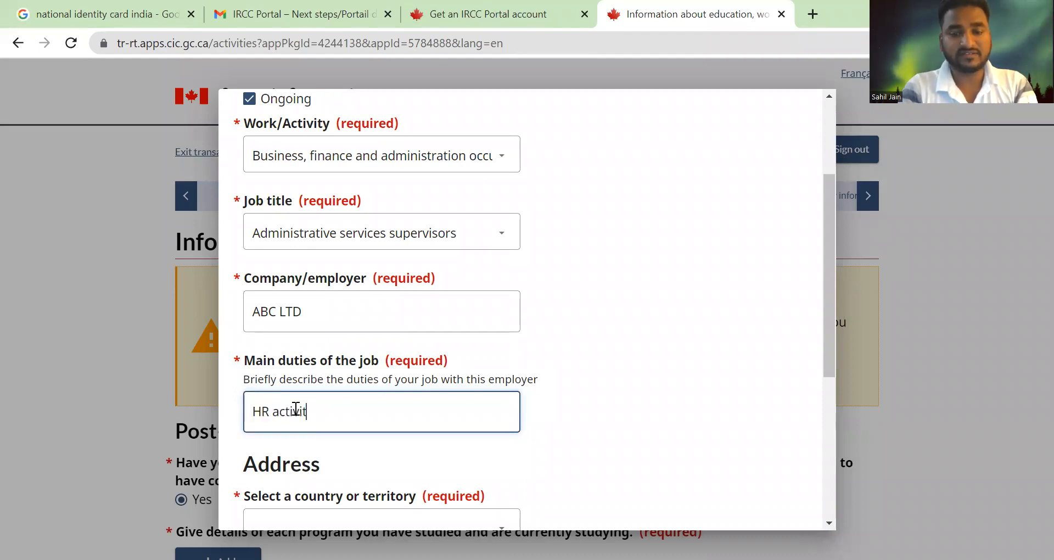
pyautogui.press('BackSpace')
pyautogui.press('BackSpace')
pyautogui.press('BackSpace')
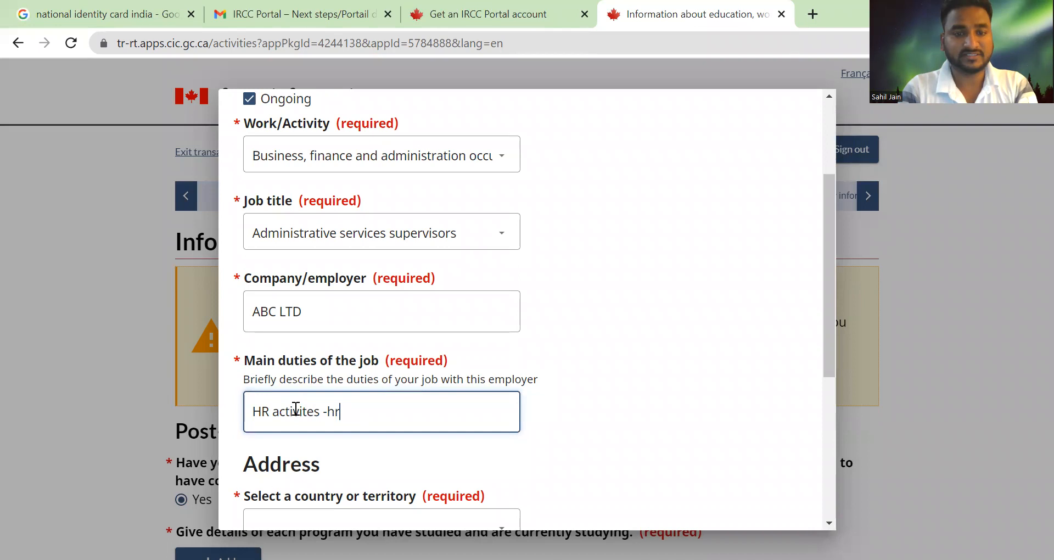
pyautogui.write('iring and ')
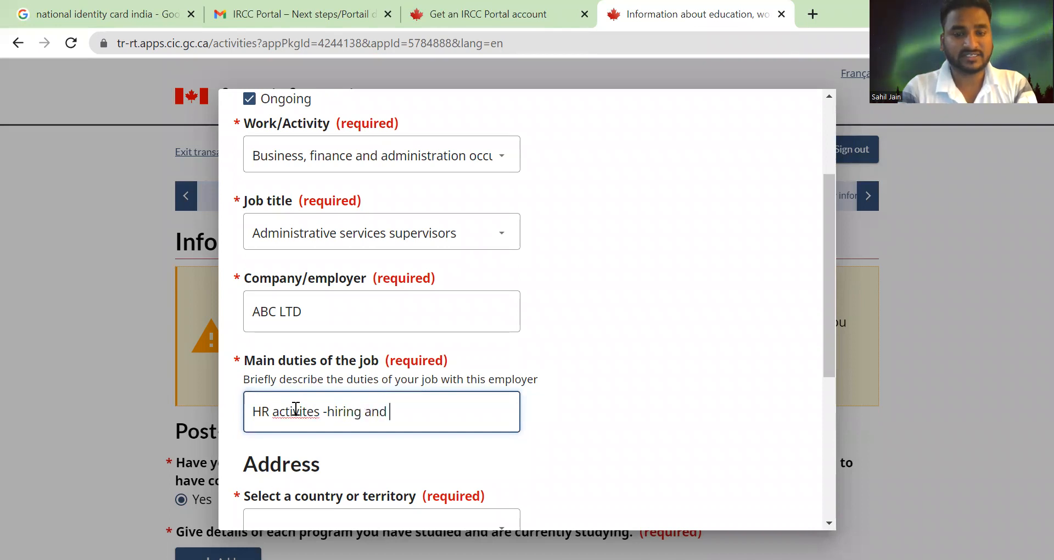
pyautogui.write('managing ')
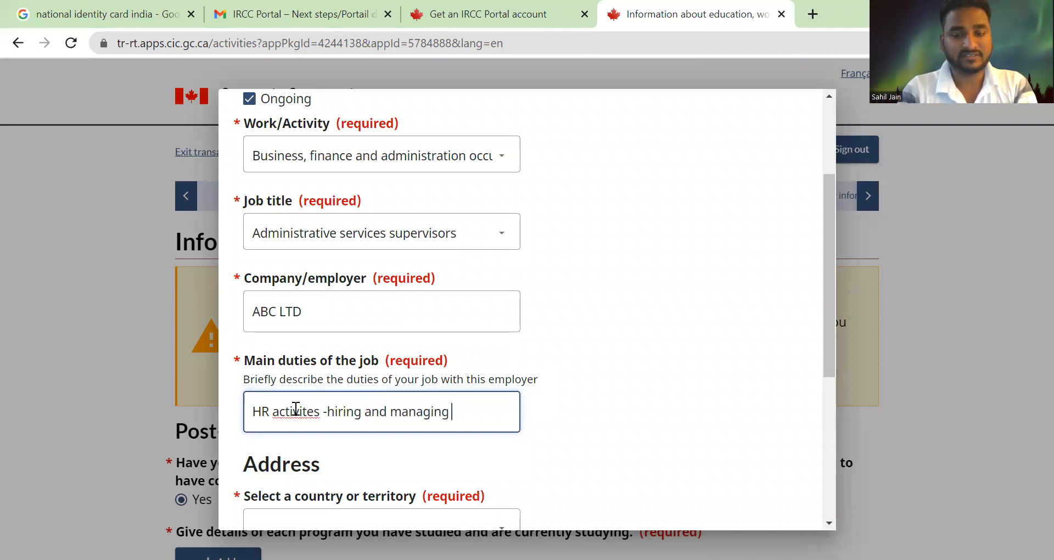
pyautogui.write('new onbo')
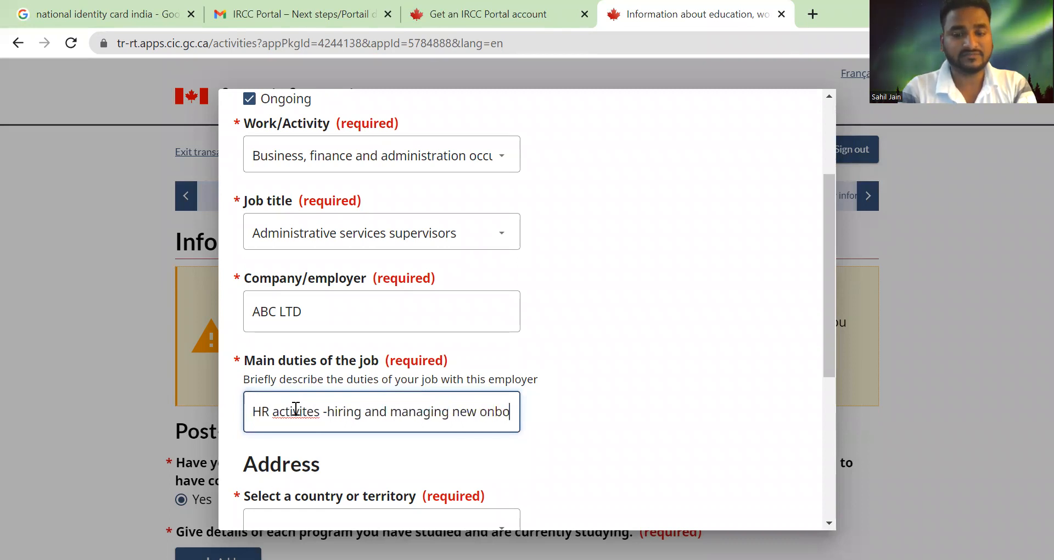
pyautogui.write('arding')
# - Set the job's address to India with Noida as street and city, and save it
pyautogui.scroll(-2, 307, 417)
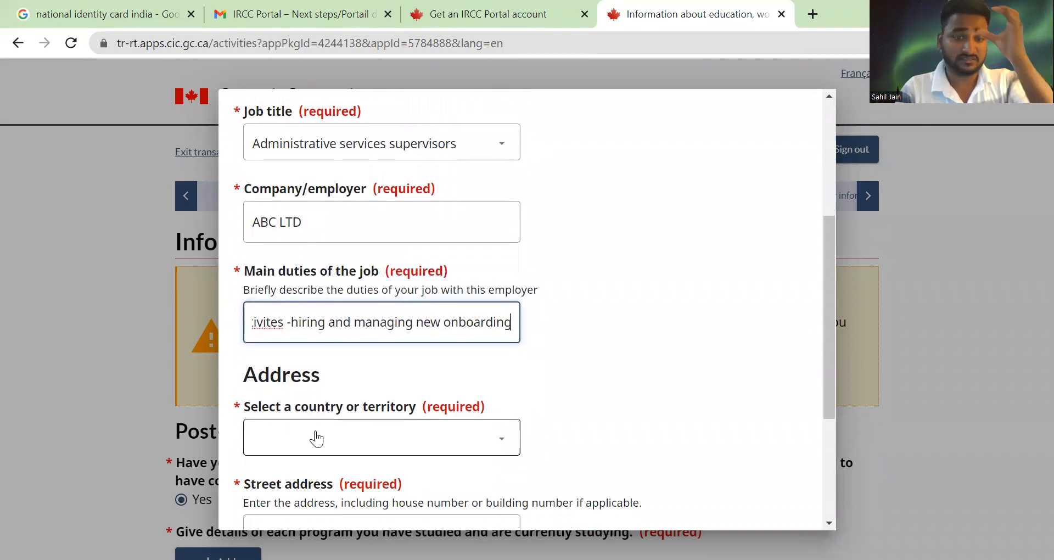
pyautogui.click(317, 439)
pyautogui.write('india')
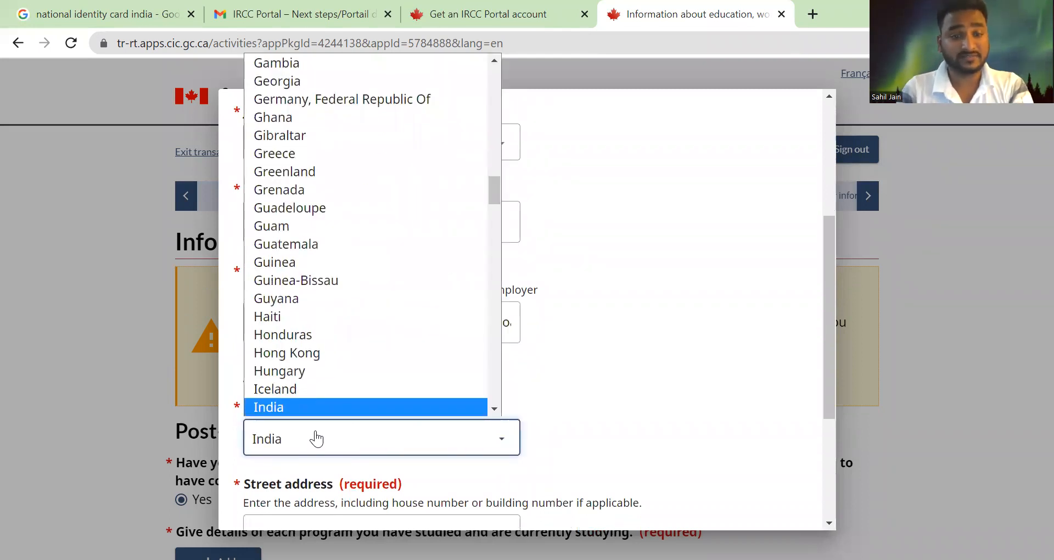
pyautogui.scroll(-3, 316, 439)
pyautogui.click(304, 395)
pyautogui.write('Noida')
pyautogui.press('Tab')
pyautogui.write('Noida')
pyautogui.scroll(-2, 302, 395)
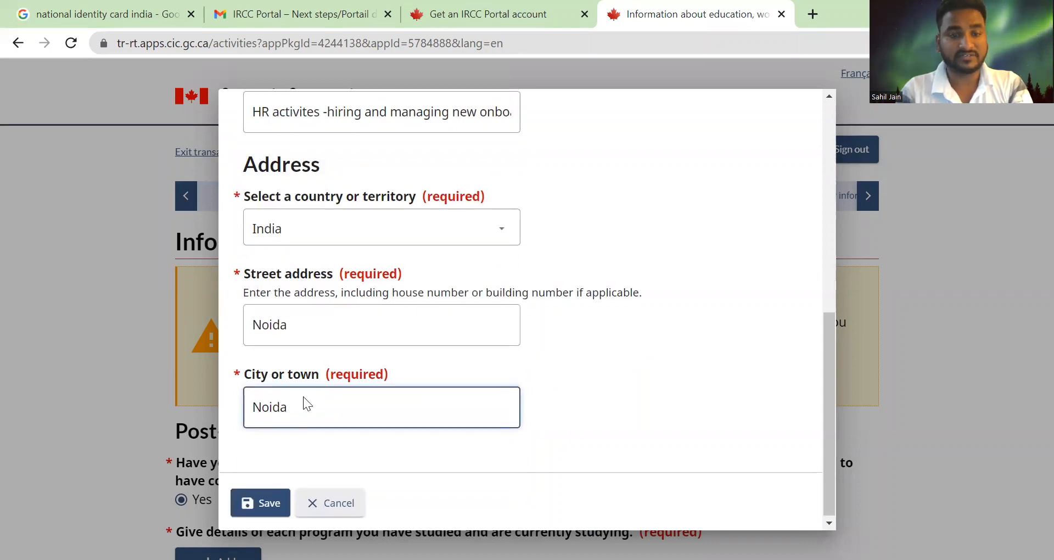
pyautogui.click(273, 502)
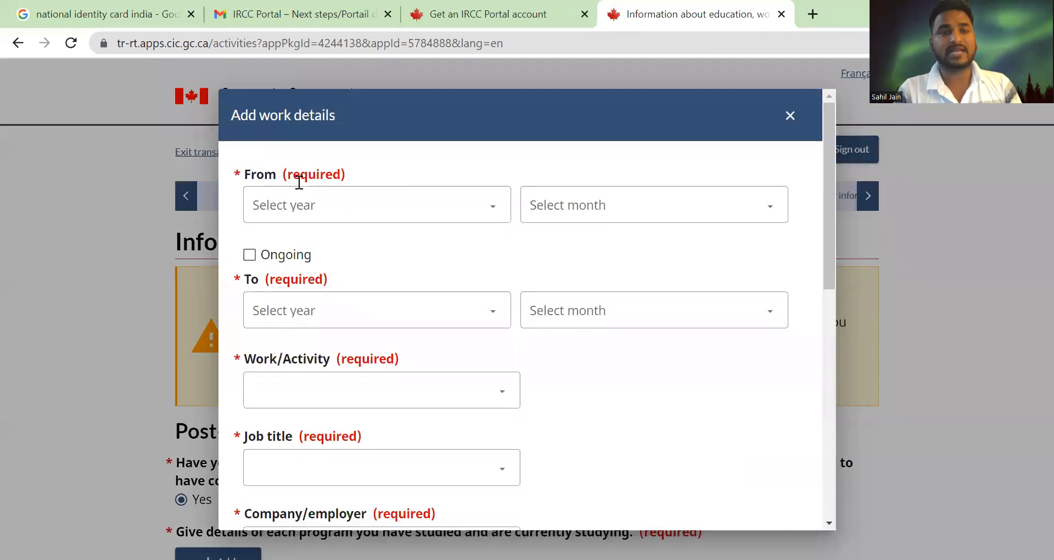
# - Set a new activity period from February 2017 to September 2017
pyautogui.click(311, 210)
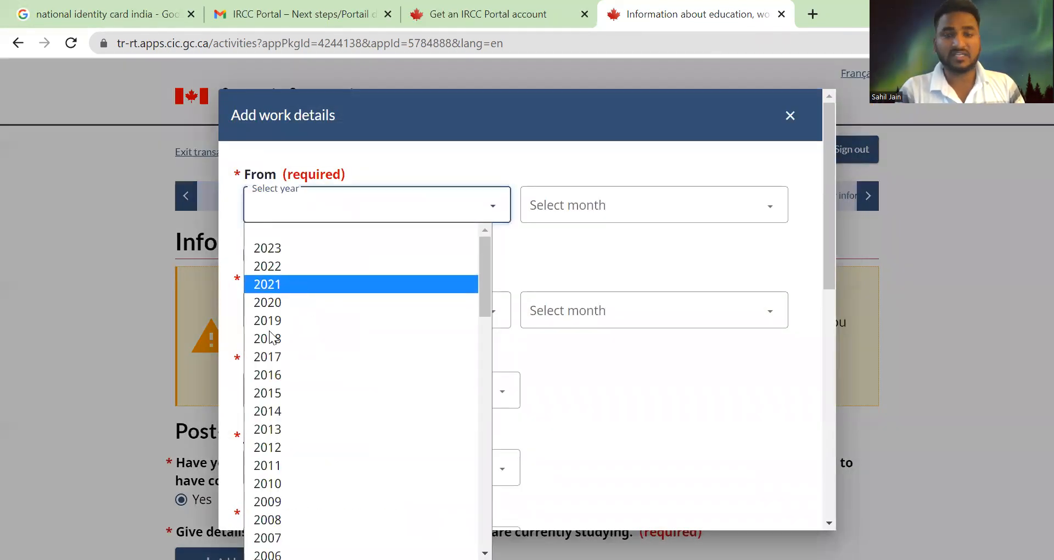
pyautogui.click(279, 354)
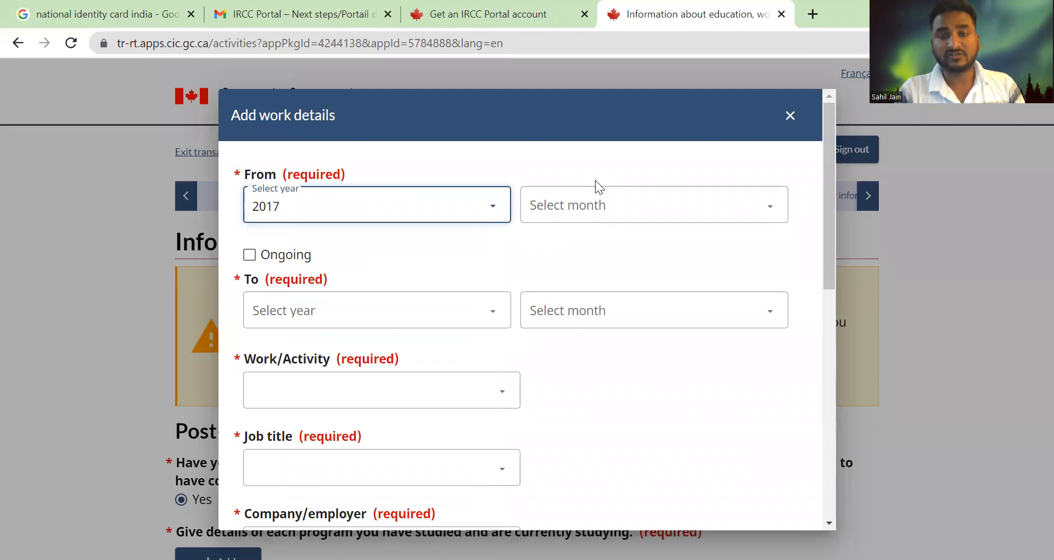
pyautogui.click(585, 206)
pyautogui.click(567, 266)
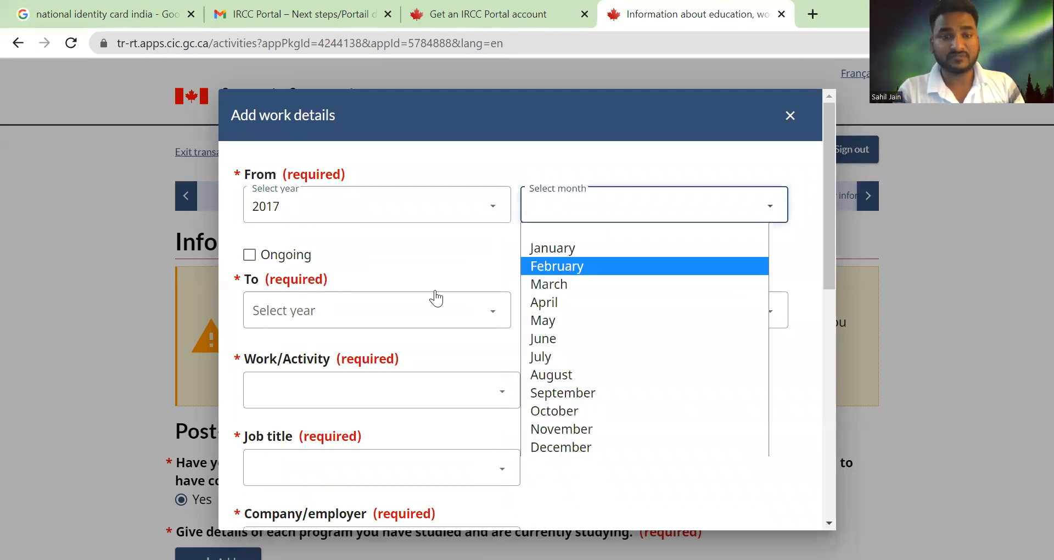
pyautogui.click(430, 299)
pyautogui.press('Return')
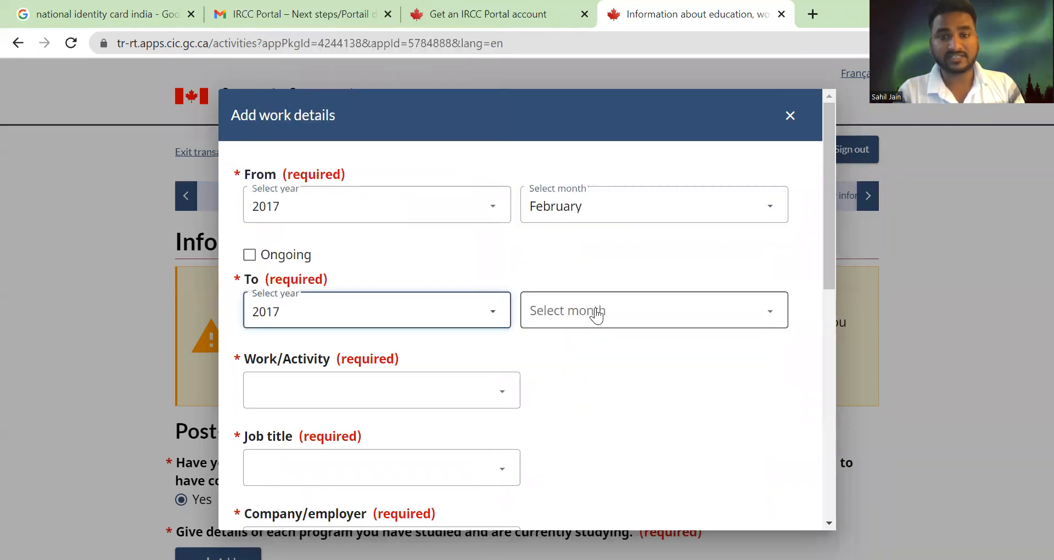
pyautogui.click(595, 313)
pyautogui.click(562, 225)
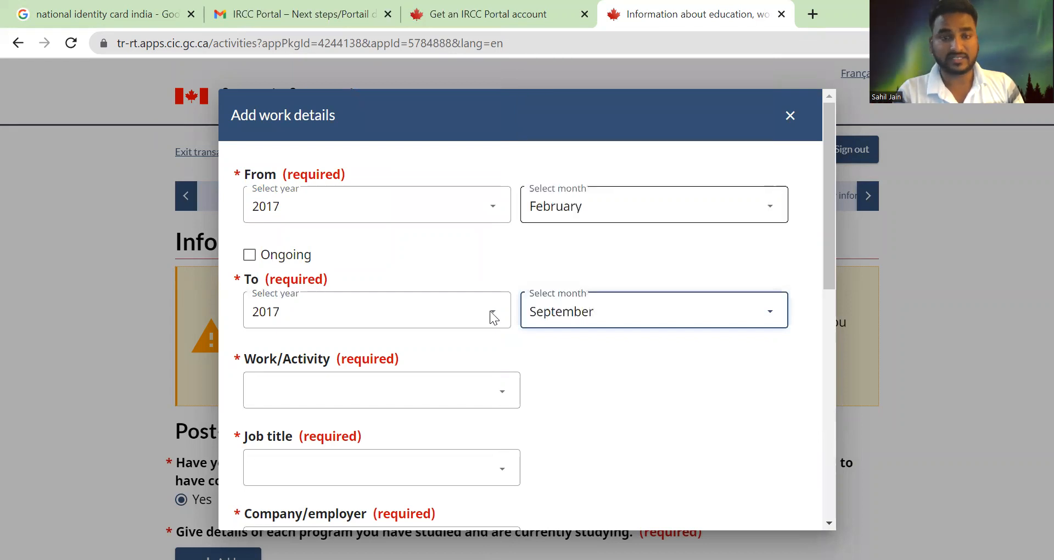
# - Mark the activity as Unemployed with India as the country
pyautogui.click(412, 390)
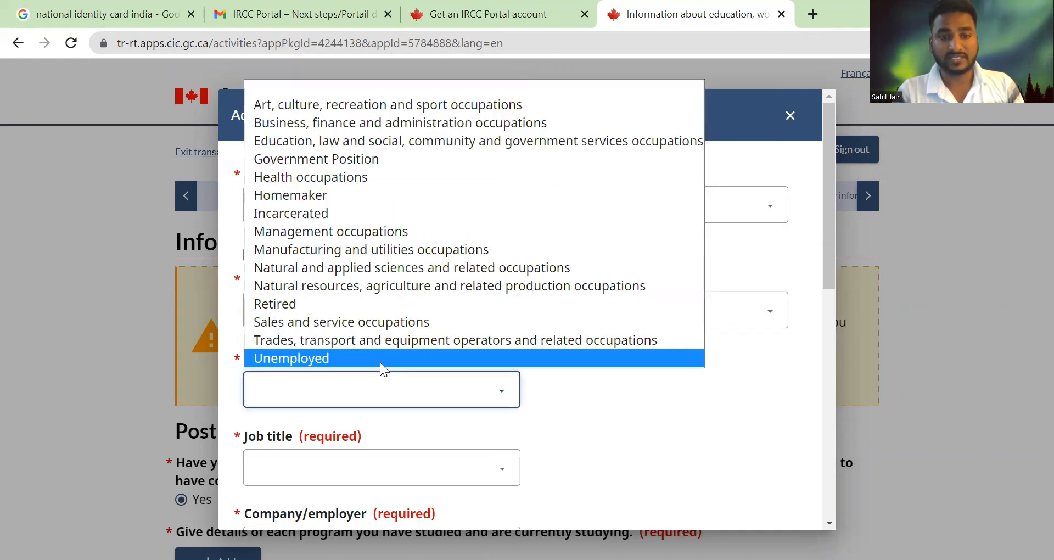
pyautogui.press('Return')
pyautogui.click(370, 497)
pyautogui.scroll(-10, 364, 466)
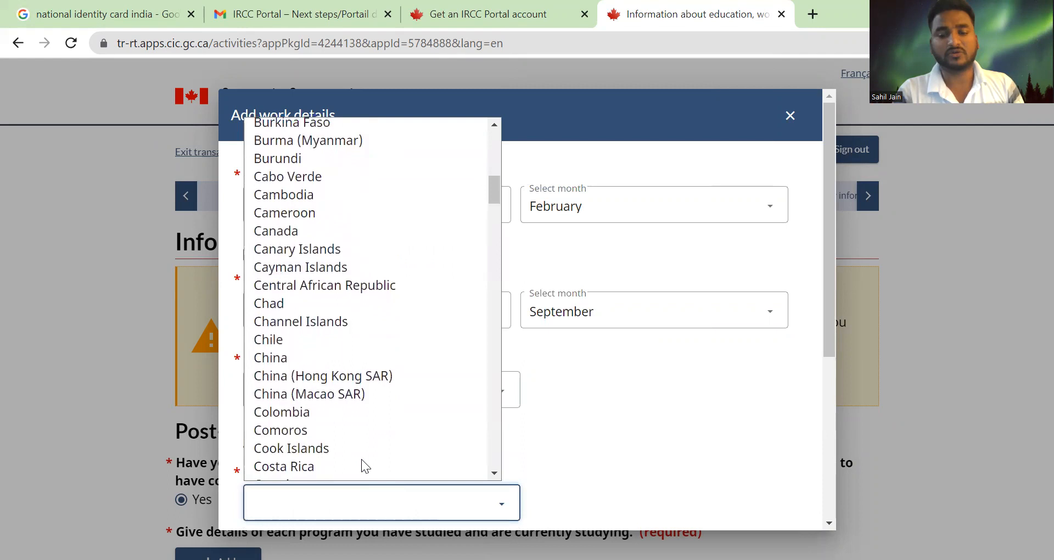
pyautogui.write('india')
pyautogui.click(363, 463)
# - Cancel the unemployment draft and submit the activities page
pyautogui.scroll(-5, 601, 397)
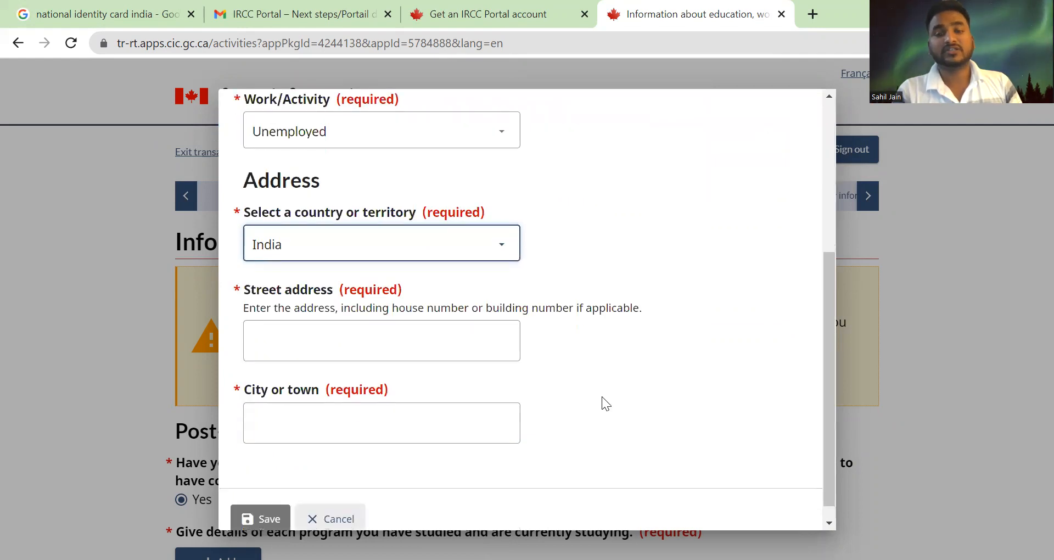
pyautogui.click(346, 518)
pyautogui.scroll(-15, 599, 472)
pyautogui.click(799, 353)
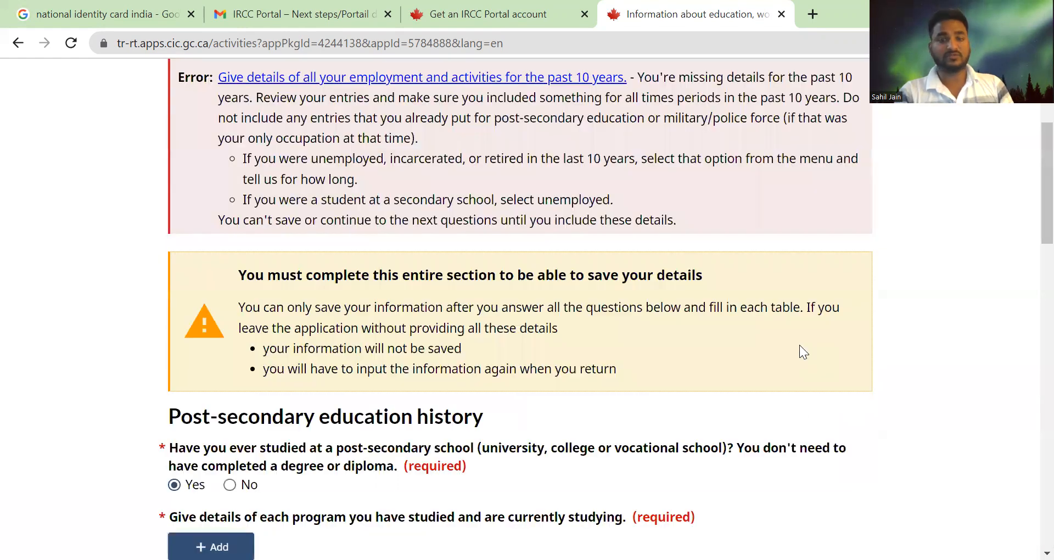
# - Submit the activities page again, which reports missing 10-year employment details
pyautogui.scroll(4, 541, 330)
pyautogui.scroll(-4, 548, 268)
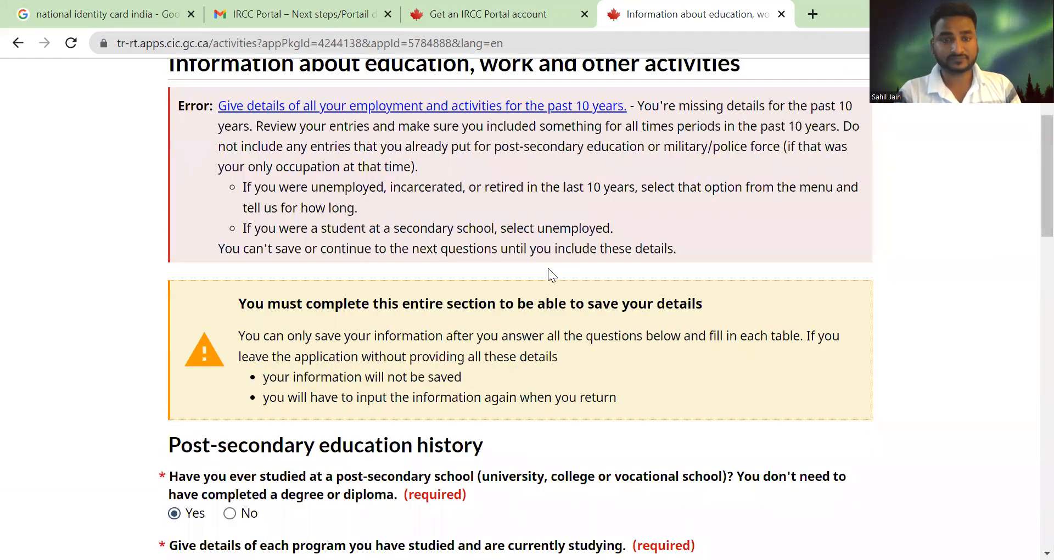
pyautogui.scroll(-1, 548, 268)
pyautogui.scroll(-14, 548, 268)
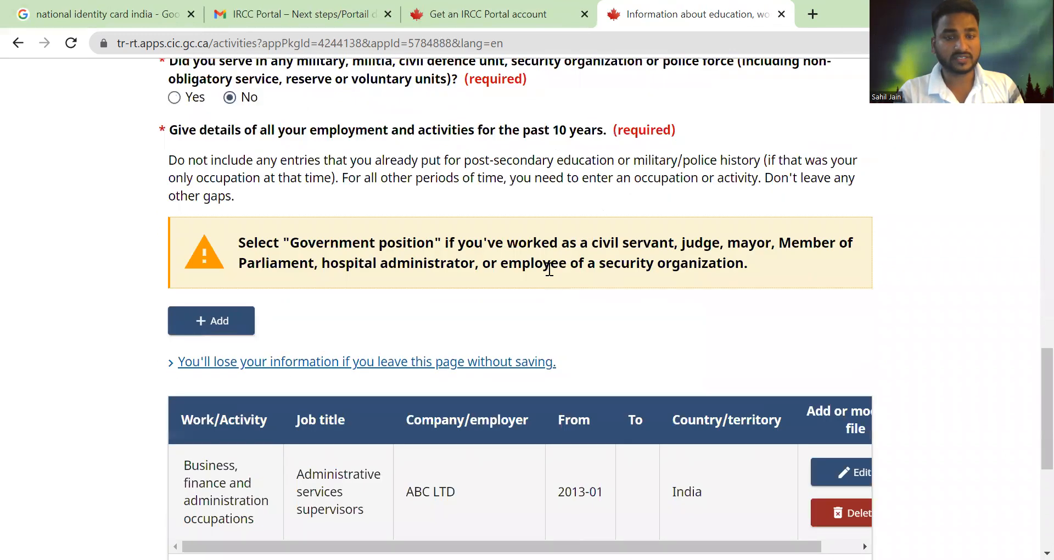
pyautogui.scroll(-3, 549, 269)
pyautogui.click(784, 458)
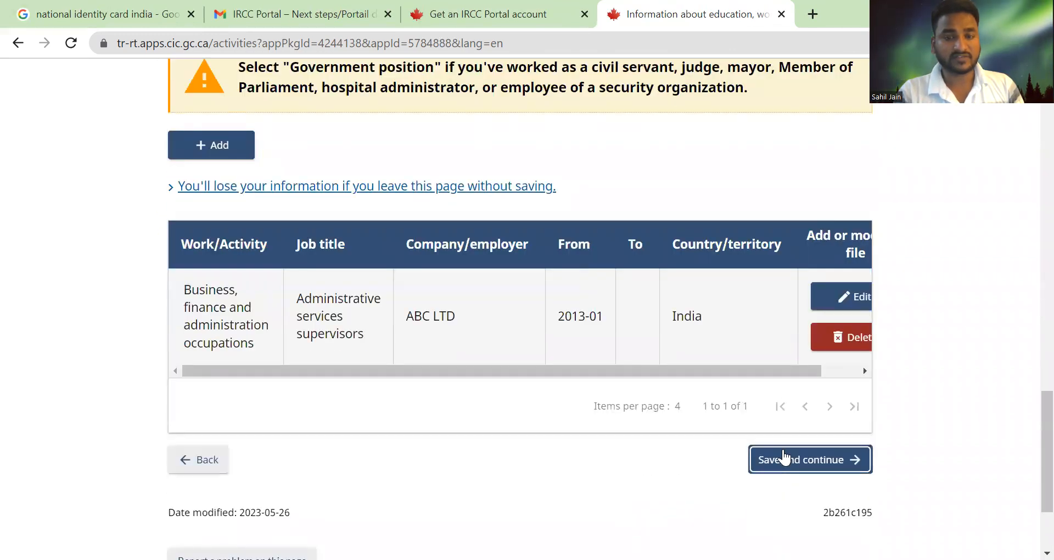
# - Scroll to the employment table and open the ABC LTD row for editing
pyautogui.scroll(4, 630, 362)
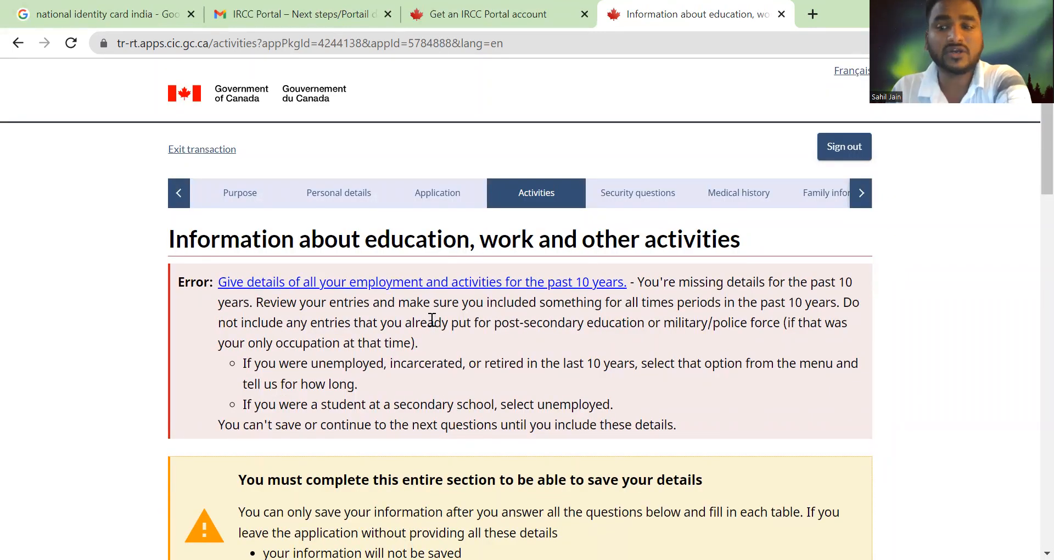
pyautogui.scroll(-1, 433, 319)
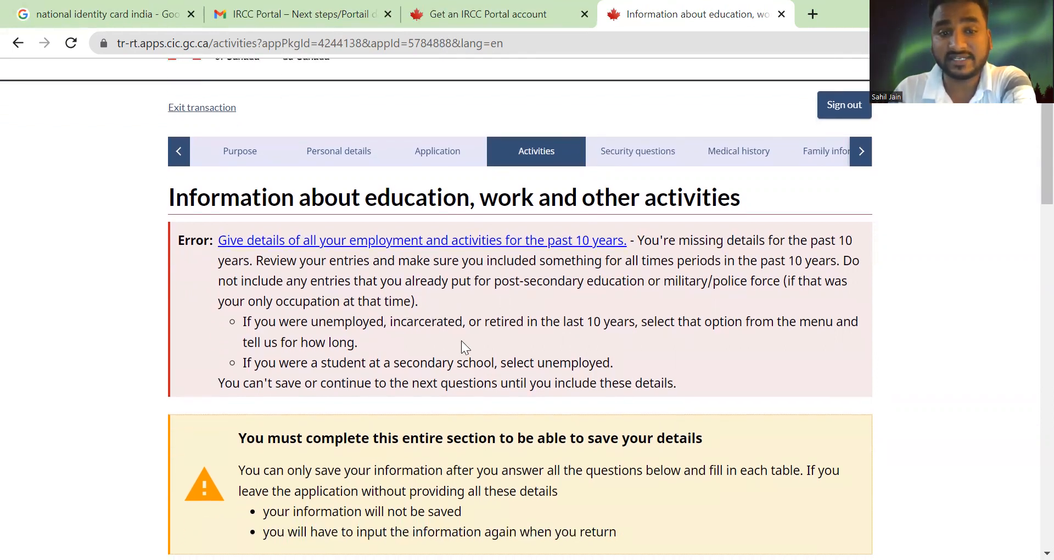
pyautogui.scroll(-10, 461, 346)
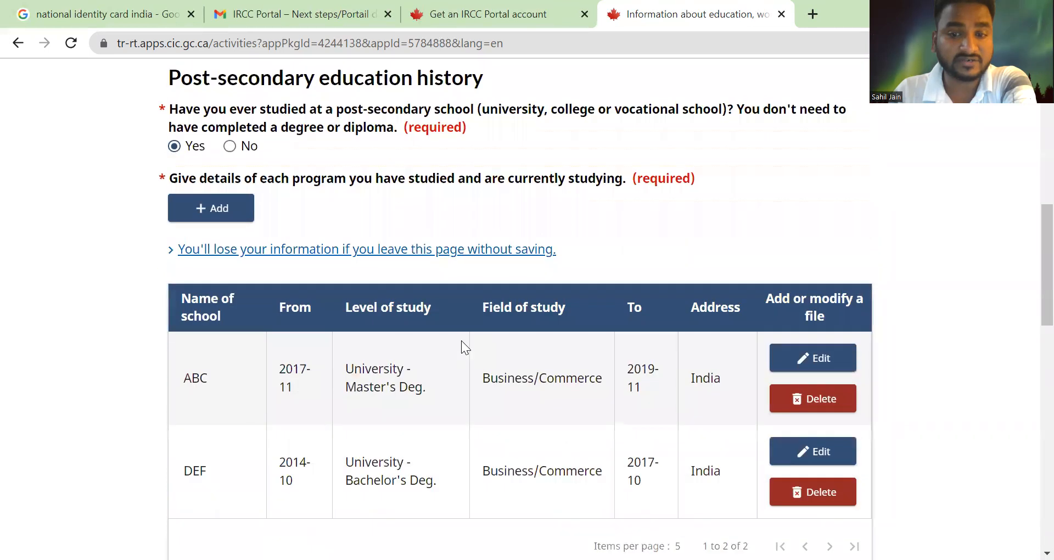
pyautogui.scroll(-1, 461, 341)
pyautogui.scroll(-10, 462, 340)
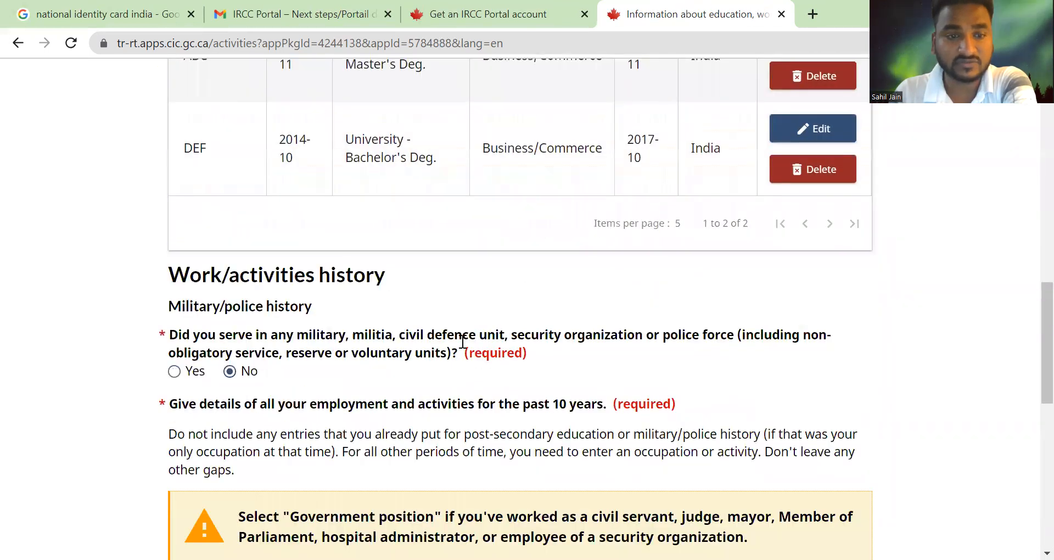
pyautogui.scroll(-1, 465, 347)
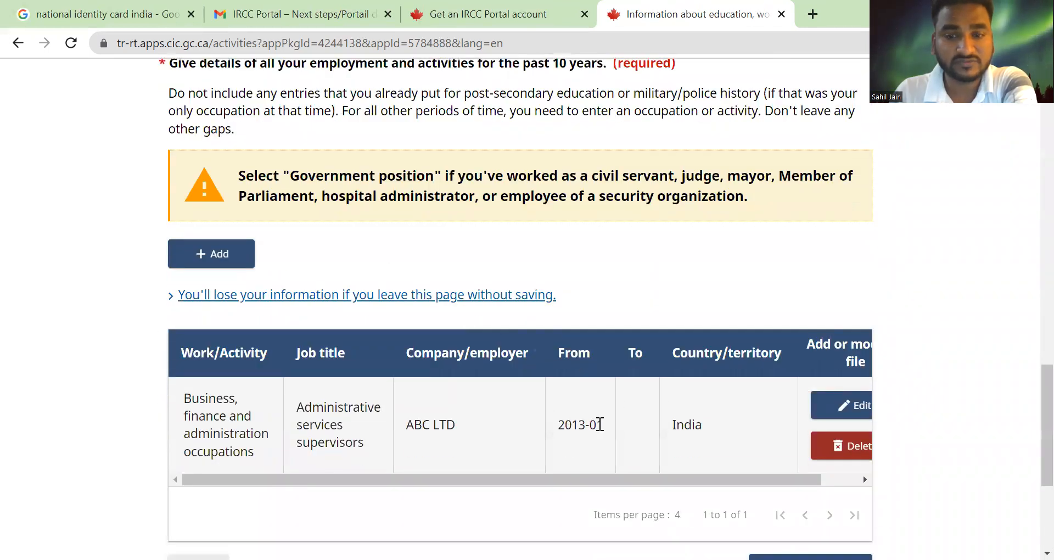
pyautogui.hscroll(1, 536, 438)
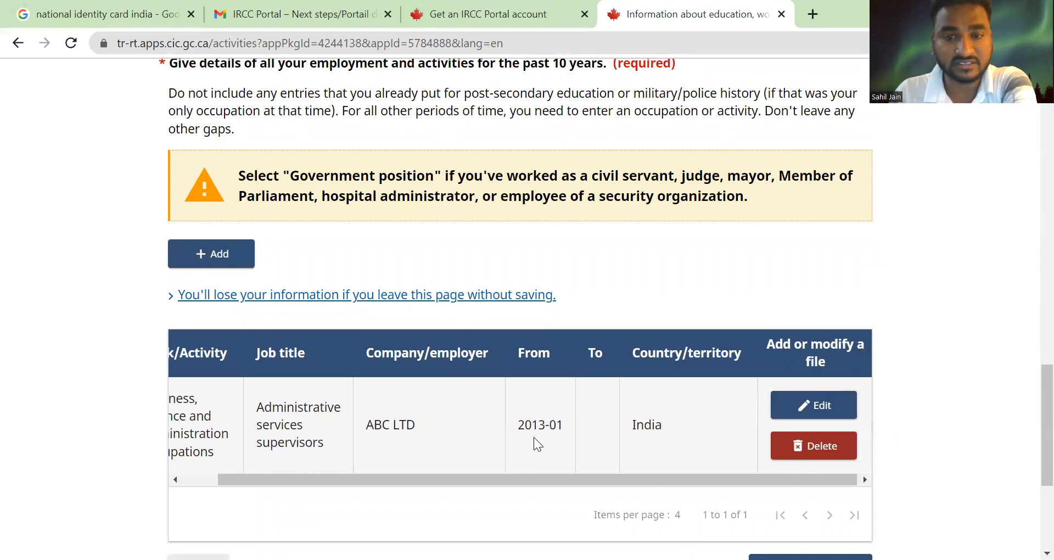
pyautogui.click(816, 405)
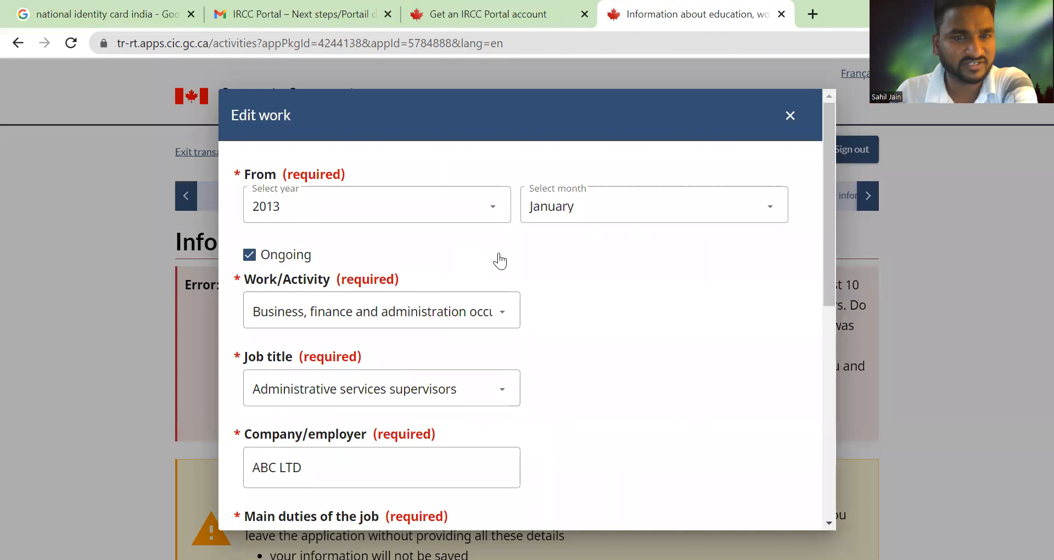
# - Change the ABC LTD start year to 2012, save it, and resubmit the activities page
pyautogui.scroll(-2, 557, 267)
pyautogui.scroll(-4, 557, 266)
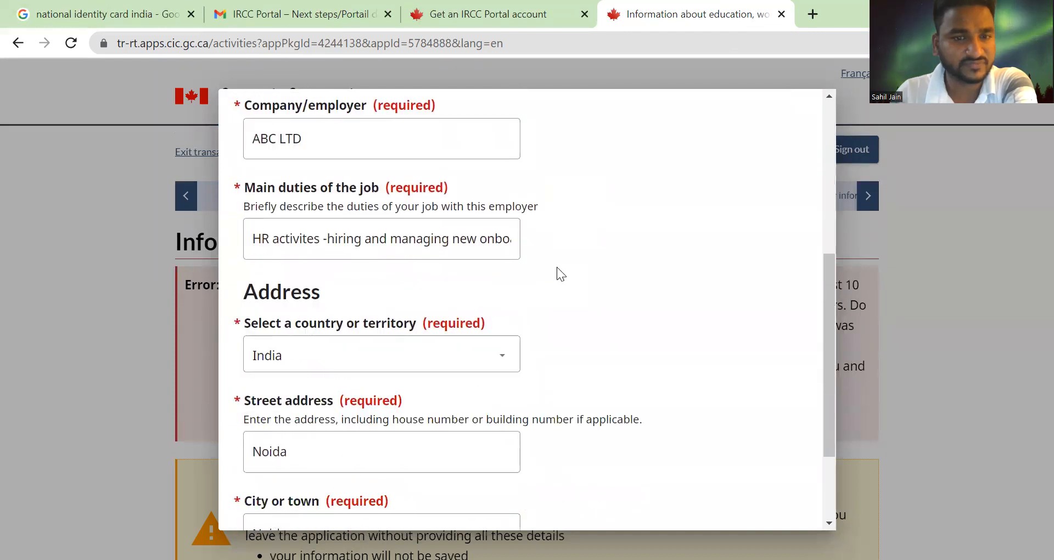
pyautogui.scroll(7, 557, 267)
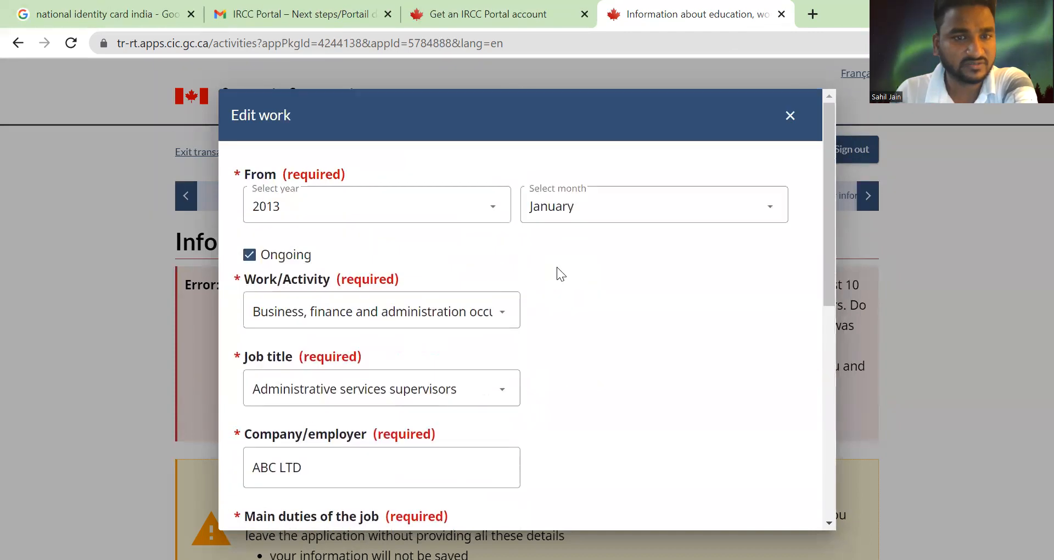
pyautogui.click(398, 218)
pyautogui.click(270, 447)
pyautogui.scroll(-3, 612, 361)
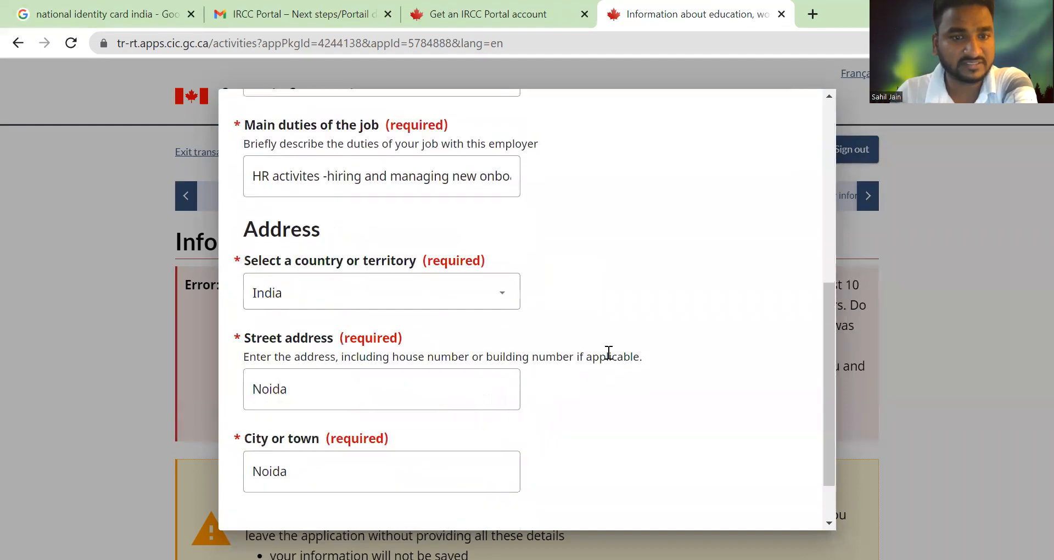
pyautogui.scroll(-1, 348, 499)
pyautogui.click(249, 504)
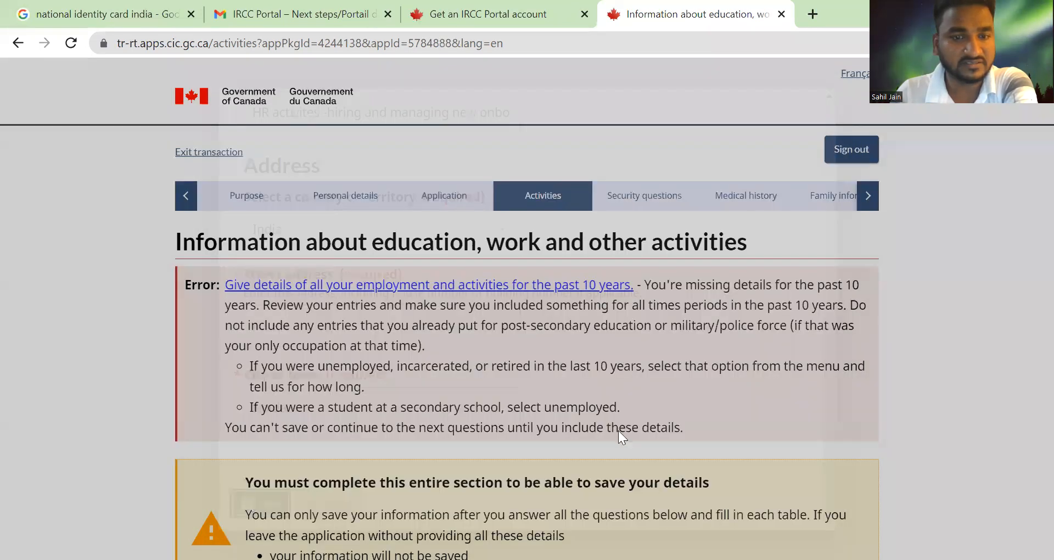
pyautogui.scroll(-15, 618, 430)
pyautogui.click(789, 324)
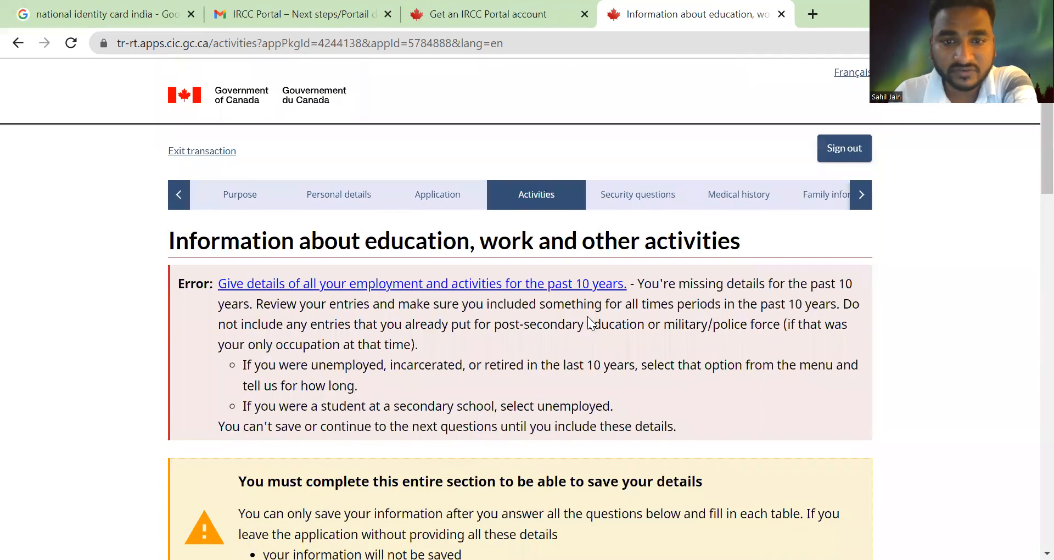
# - Scroll through the education and employment tables and across to the ABC LTD row's actions
pyautogui.scroll(-10, 725, 393)
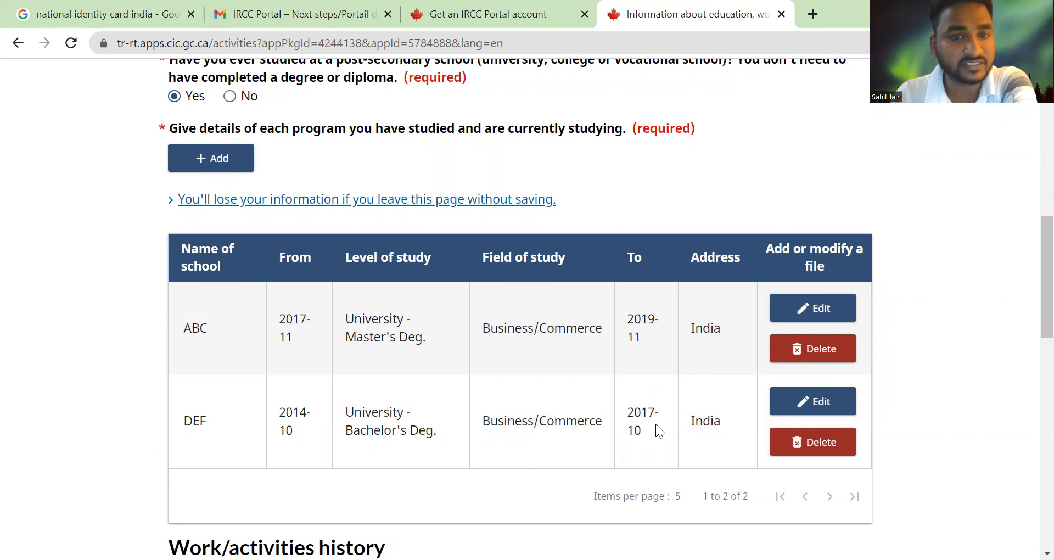
pyautogui.scroll(-3, 656, 424)
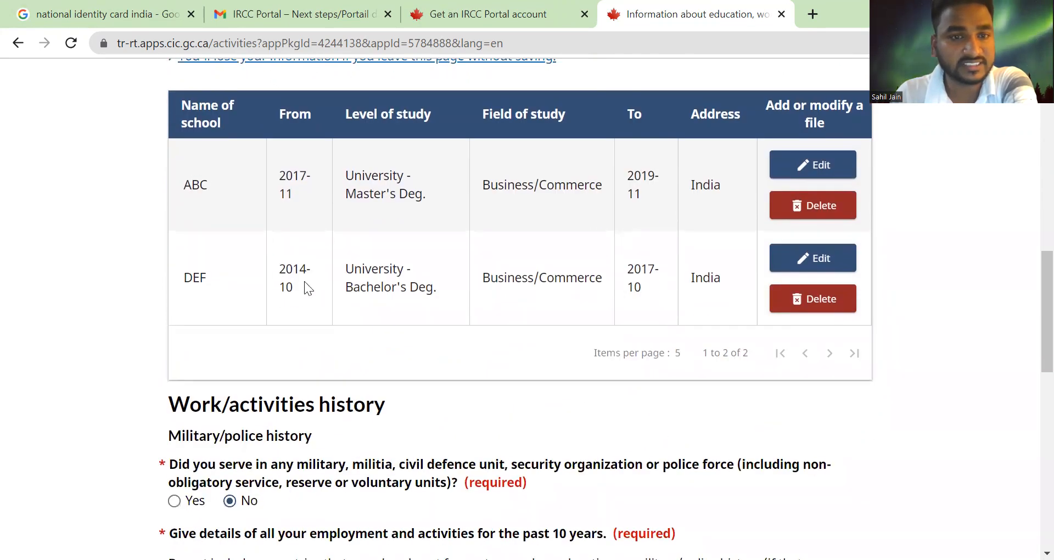
pyautogui.scroll(-9, 304, 281)
pyautogui.scroll(-2, 304, 281)
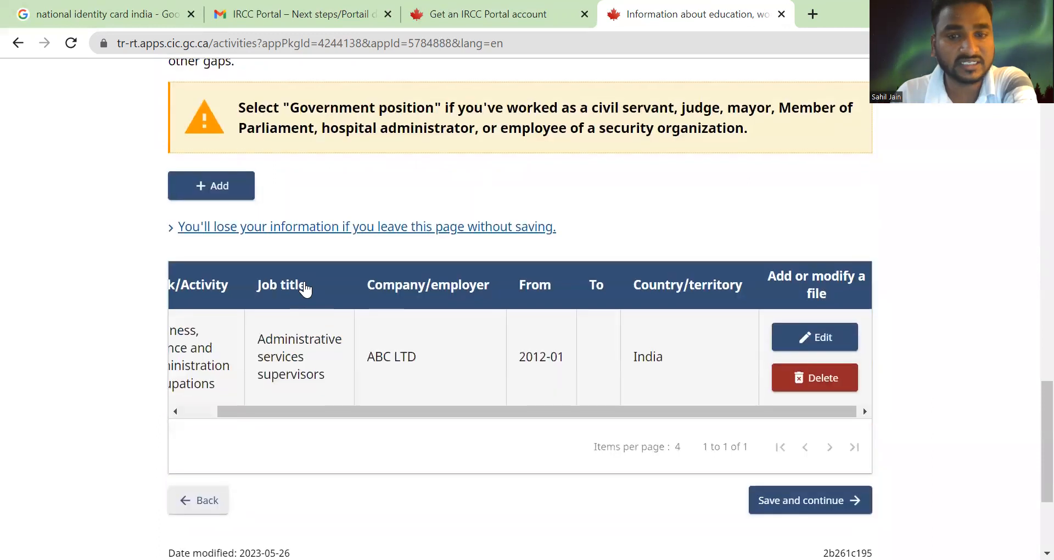
pyautogui.scroll(6, 397, 301)
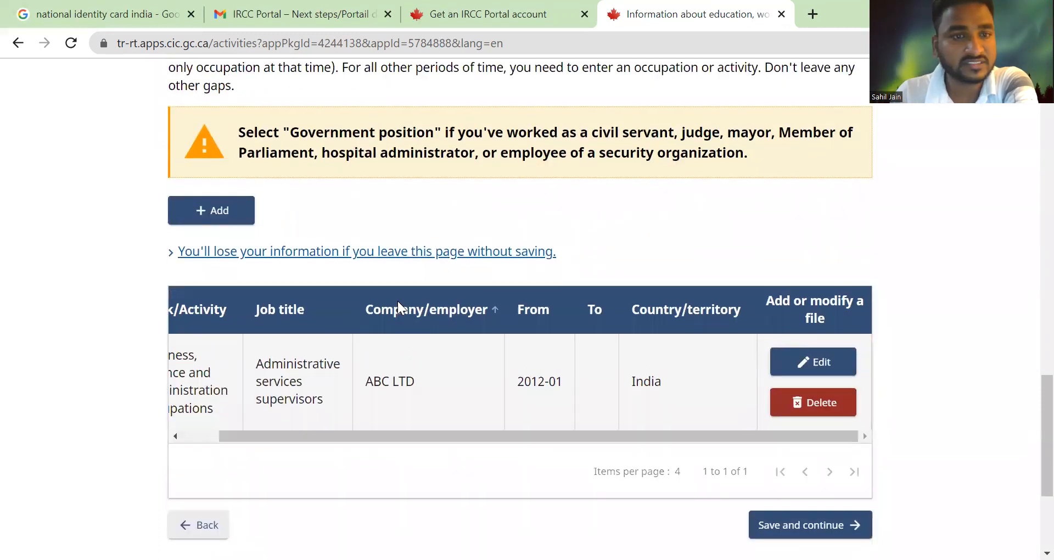
pyautogui.scroll(4, 389, 356)
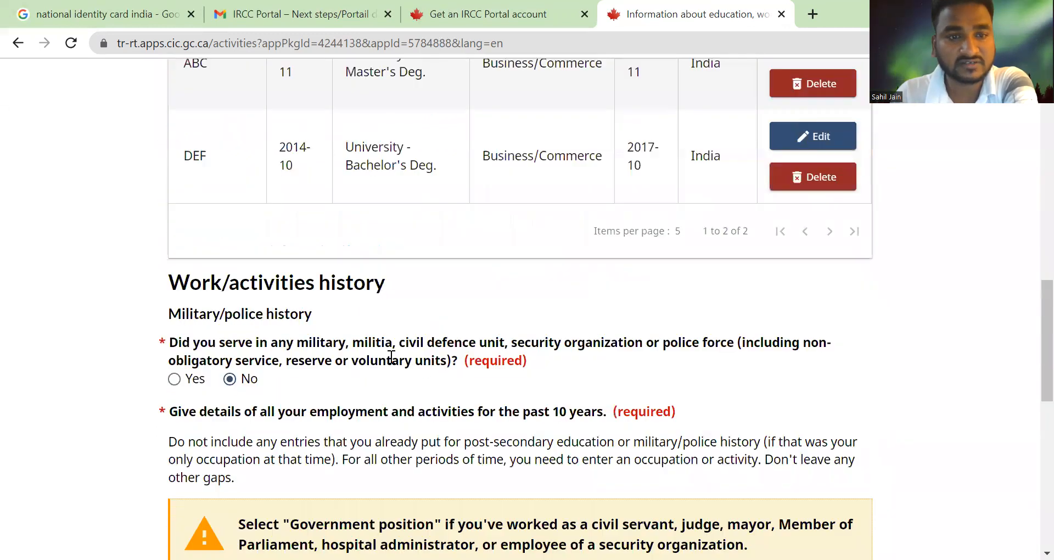
pyautogui.scroll(-10, 390, 357)
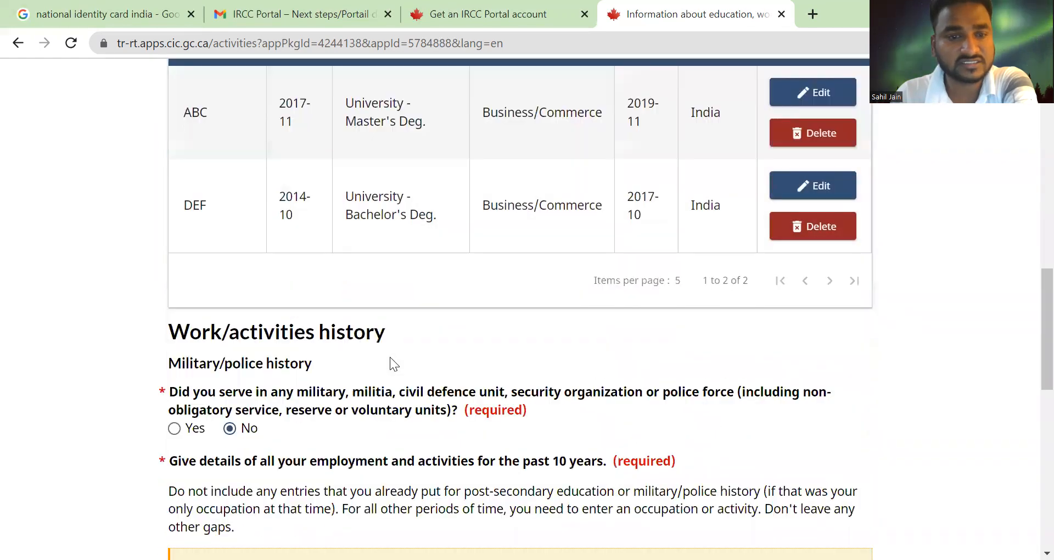
pyautogui.hscroll(2, 389, 357)
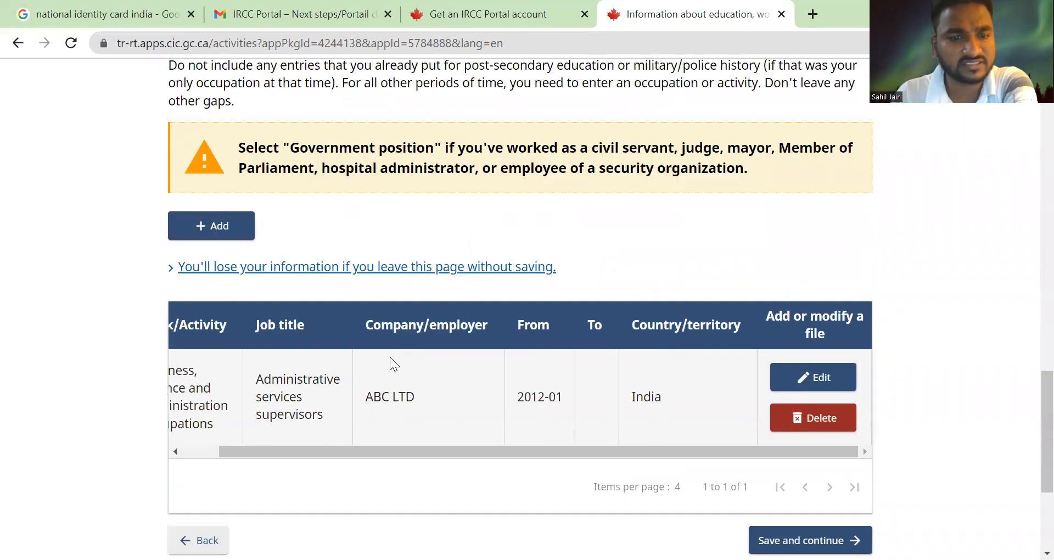
# - Uncheck Ongoing on the ABC LTD job, set its end to January 2023, and save
pyautogui.click(811, 379)
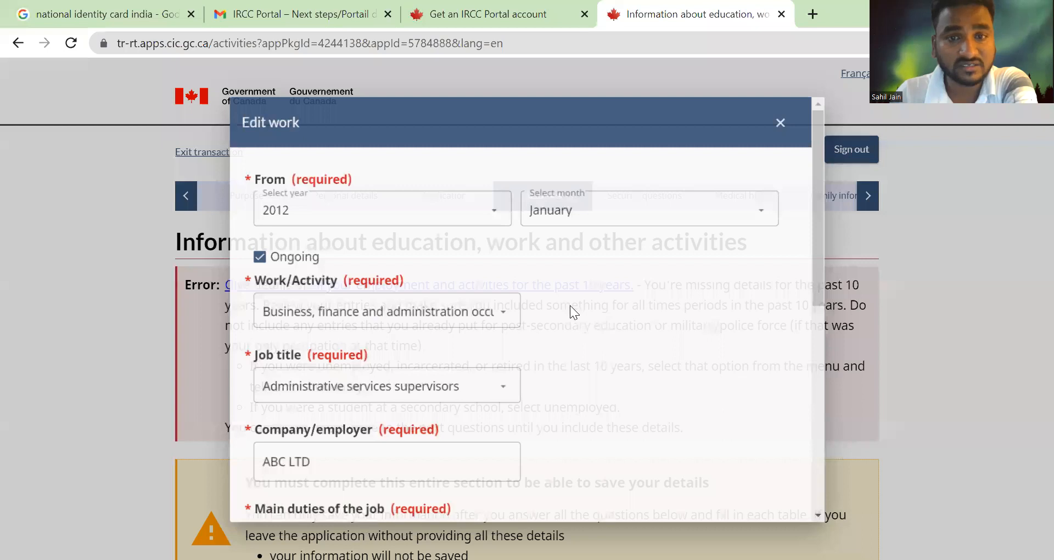
pyautogui.scroll(-2, 538, 300)
pyautogui.scroll(1, 538, 301)
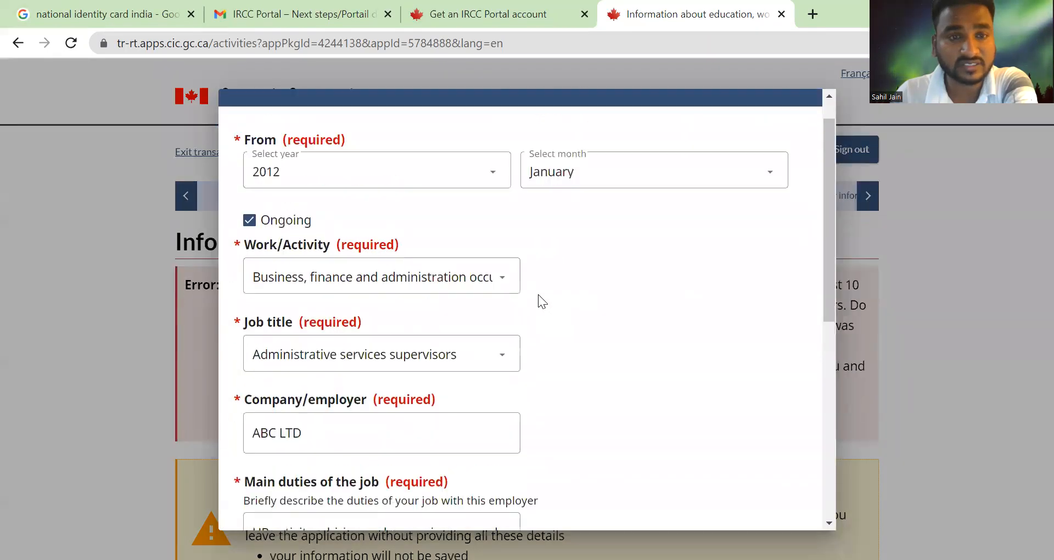
pyautogui.click(286, 221)
pyautogui.click(317, 273)
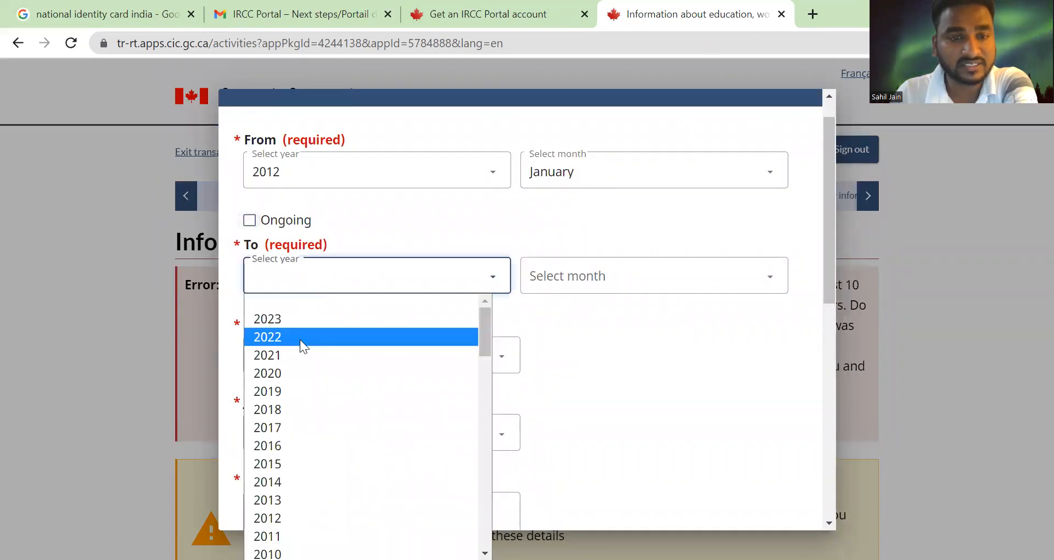
pyautogui.click(282, 318)
pyautogui.click(584, 275)
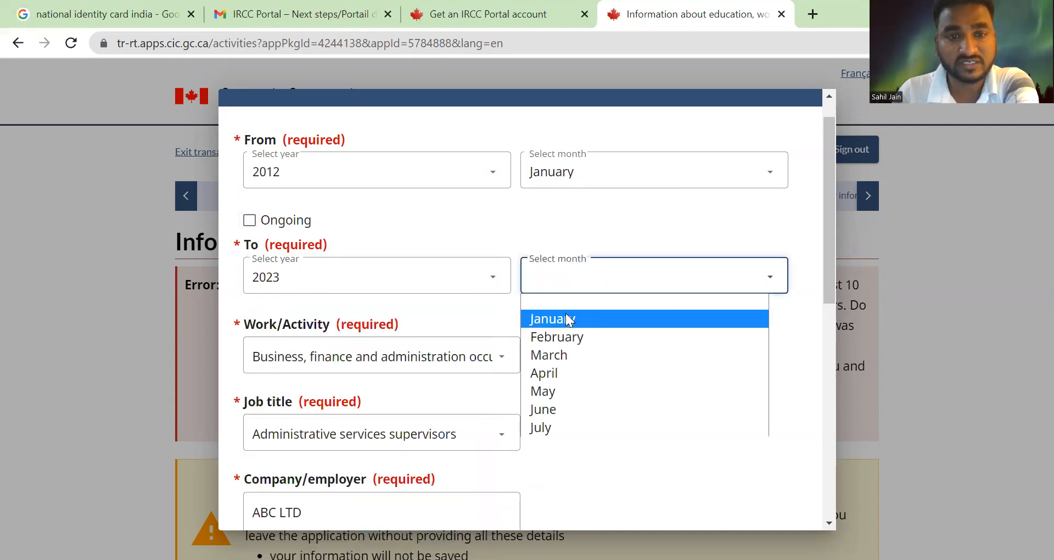
pyautogui.click(568, 319)
pyautogui.scroll(-10, 565, 317)
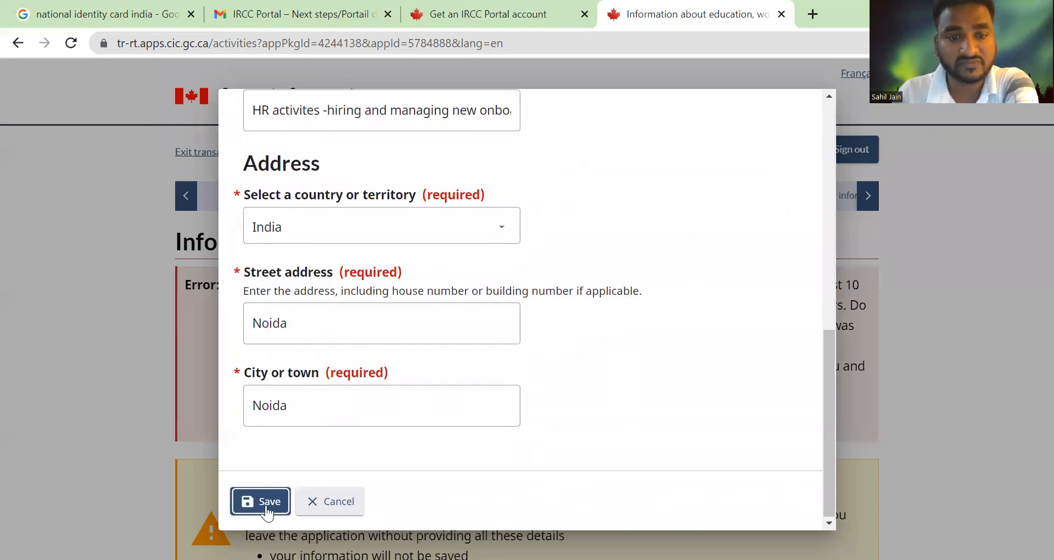
pyautogui.click(260, 502)
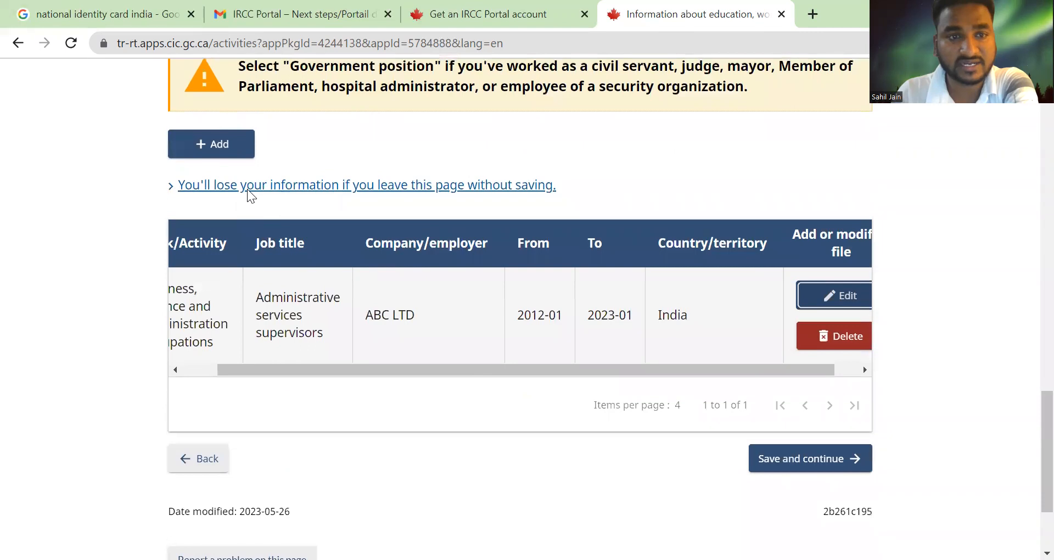
# - Start a new work entry from January 2023, marked as ongoing
pyautogui.click(225, 148)
pyautogui.click(317, 211)
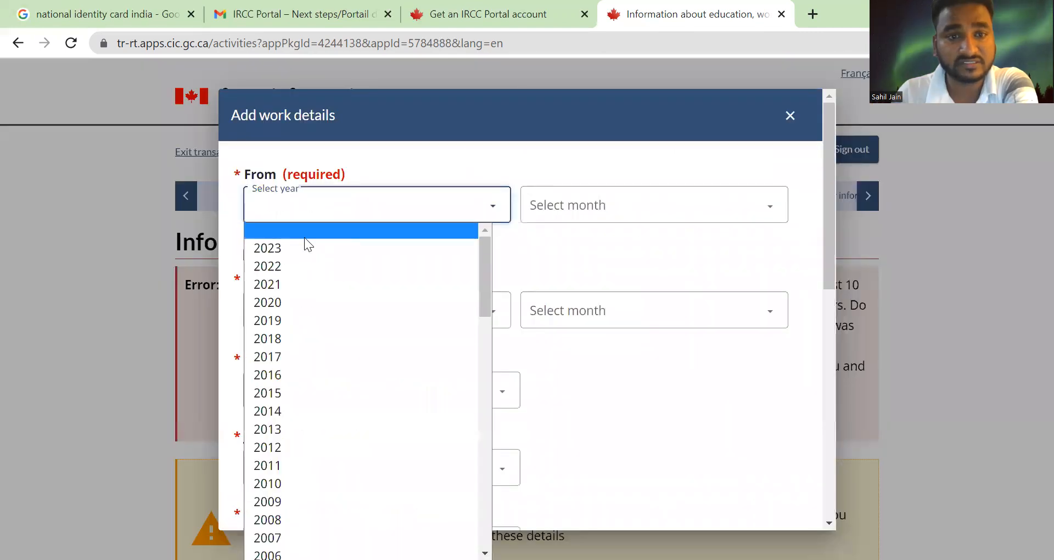
pyautogui.click(360, 220)
pyautogui.click(368, 219)
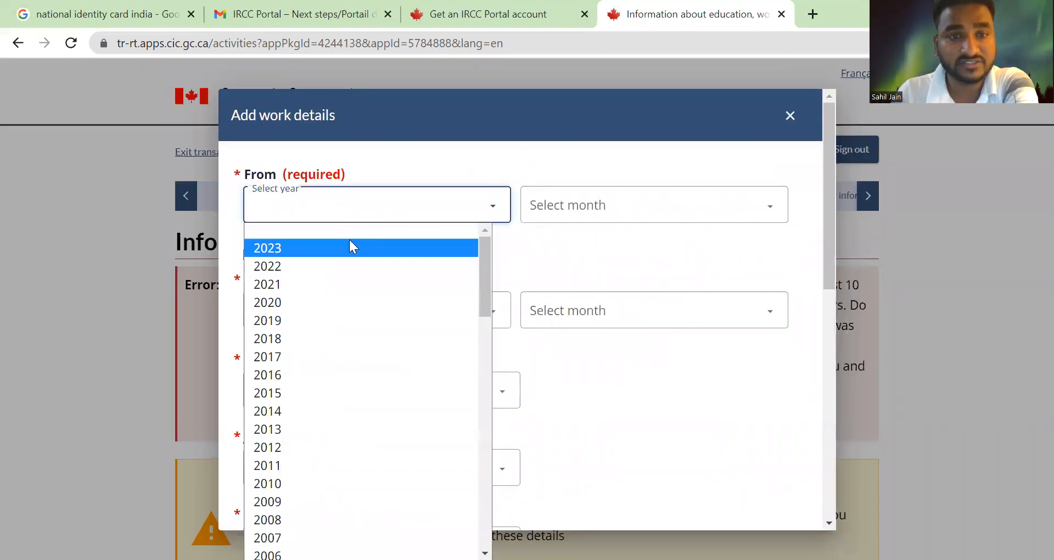
pyautogui.click(578, 204)
pyautogui.click(555, 245)
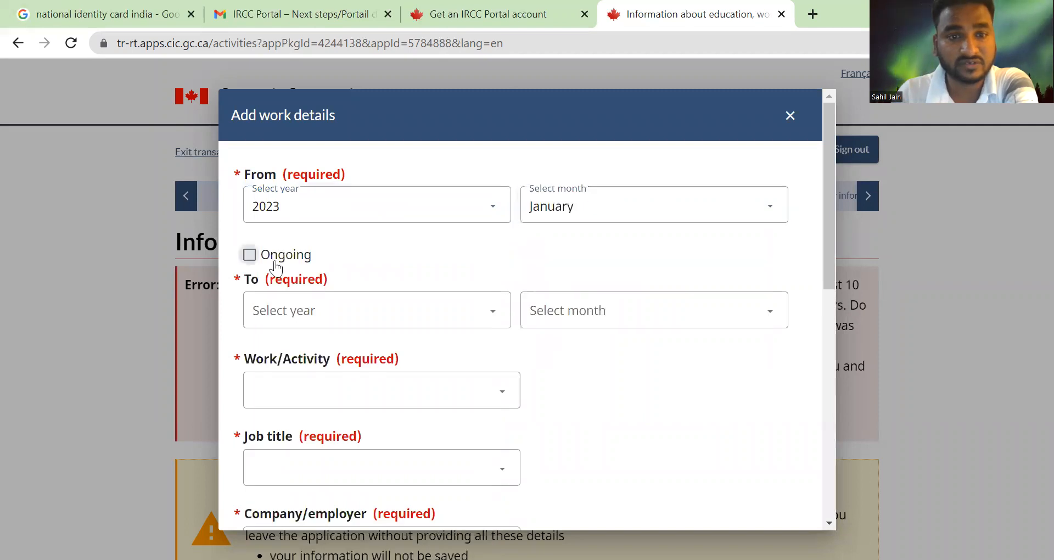
pyautogui.click(249, 254)
# - Choose Business, finance and administration occupations with job title Administrative services supervisors
pyautogui.click(351, 310)
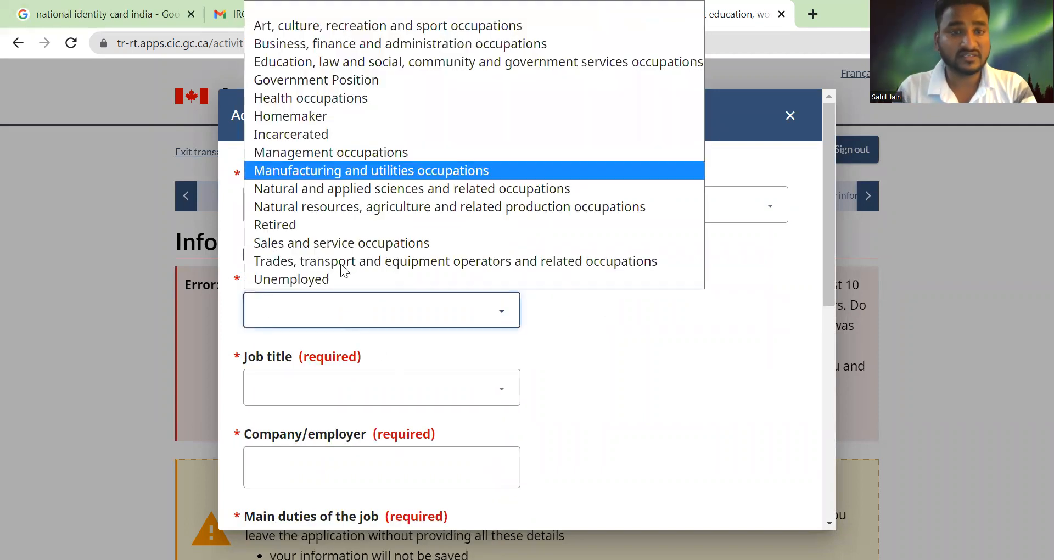
pyautogui.press('Up')
pyautogui.press('Up')
pyautogui.press('Up')
pyautogui.press('Up')
pyautogui.press('Up')
pyautogui.press('Up')
pyautogui.press('Up')
pyautogui.press('Up')
pyautogui.press('Up')
pyautogui.press('Up')
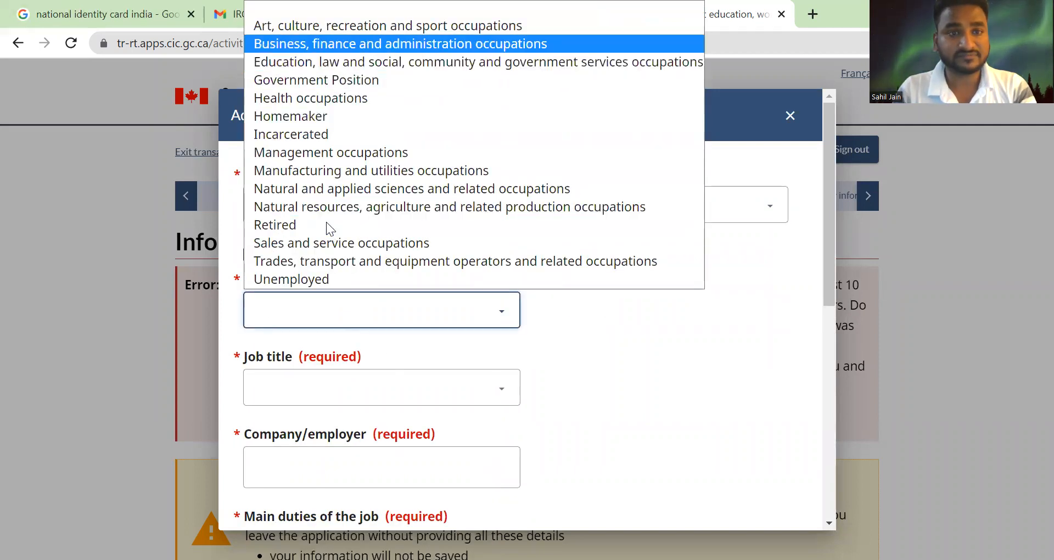
pyautogui.press('Return')
pyautogui.click(302, 387)
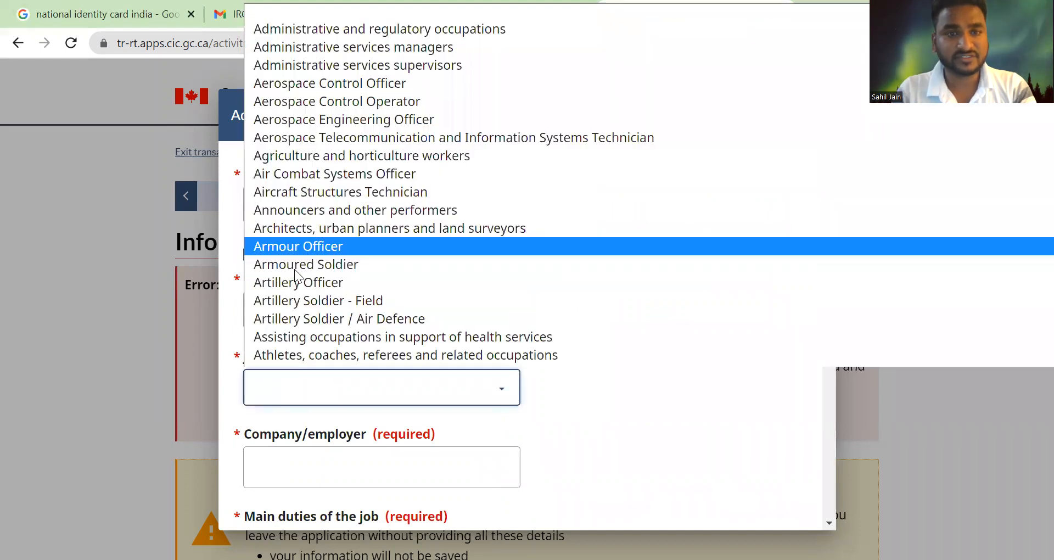
pyautogui.press('Up')
pyautogui.press('Up')
pyautogui.press('Up')
pyautogui.press('Up')
pyautogui.press('Up')
pyautogui.press('Up')
pyautogui.press('Up')
pyautogui.press('Up')
pyautogui.press('Up')
pyautogui.press('Up')
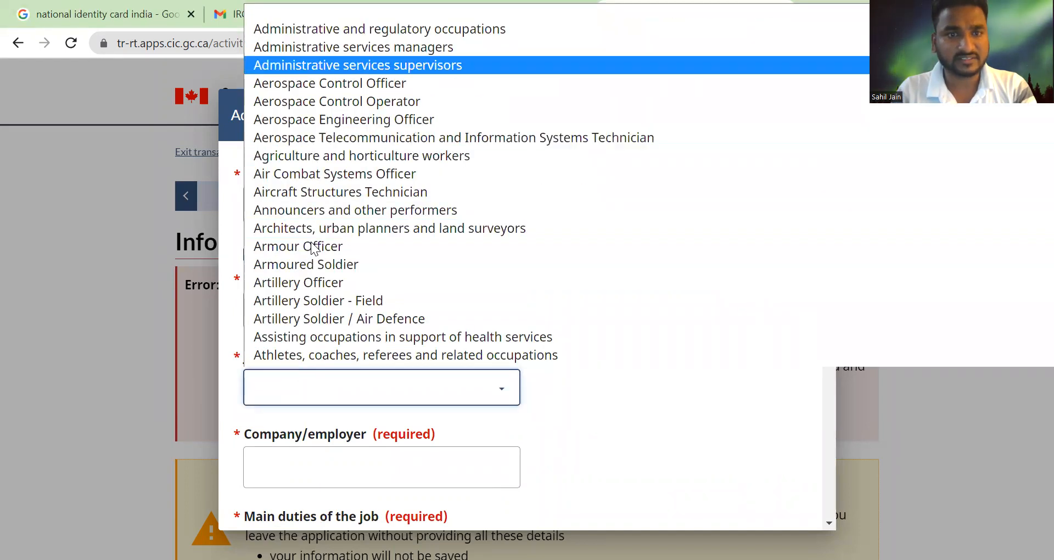
pyautogui.press('Return')
# - Enter ABC as the employer and HR as the main duties
pyautogui.click(345, 369)
pyautogui.write('ABC')
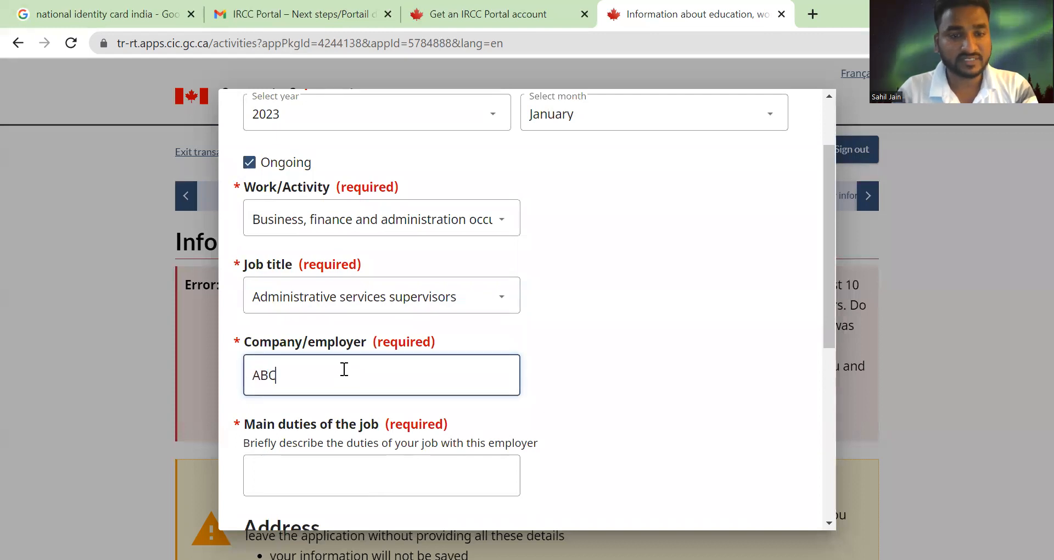
pyautogui.scroll(-3, 345, 369)
pyautogui.click(283, 281)
pyautogui.write('HR')
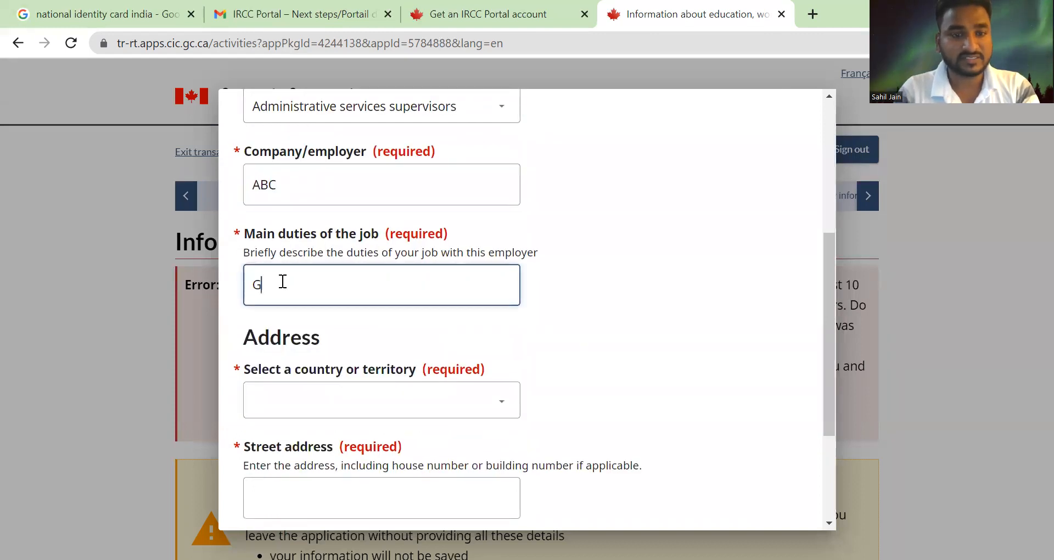
# - Set the work address to Noida, India and save the entry
pyautogui.scroll(-2, 291, 307)
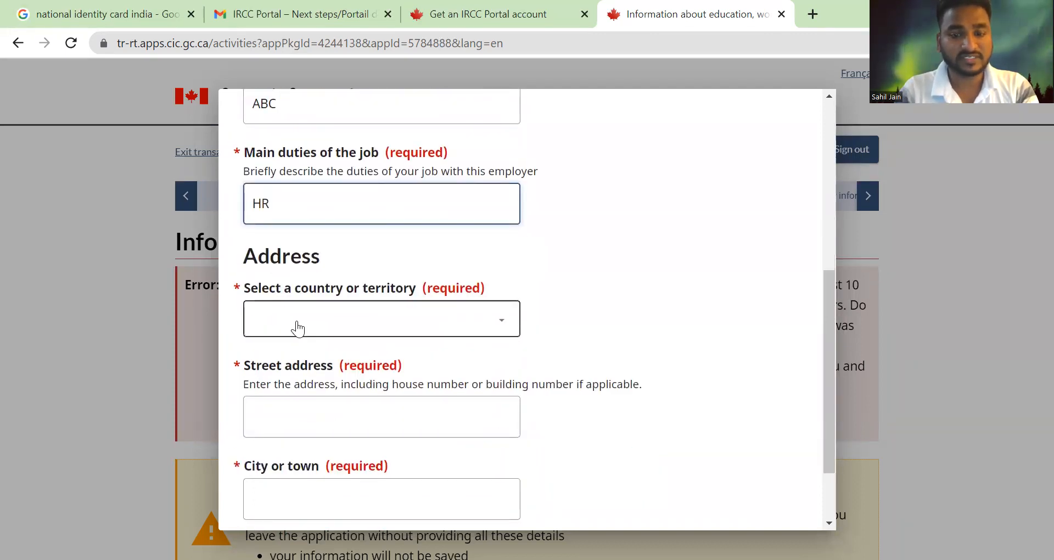
pyautogui.click(296, 323)
pyautogui.write('in')
pyautogui.press('Return')
pyautogui.click(285, 407)
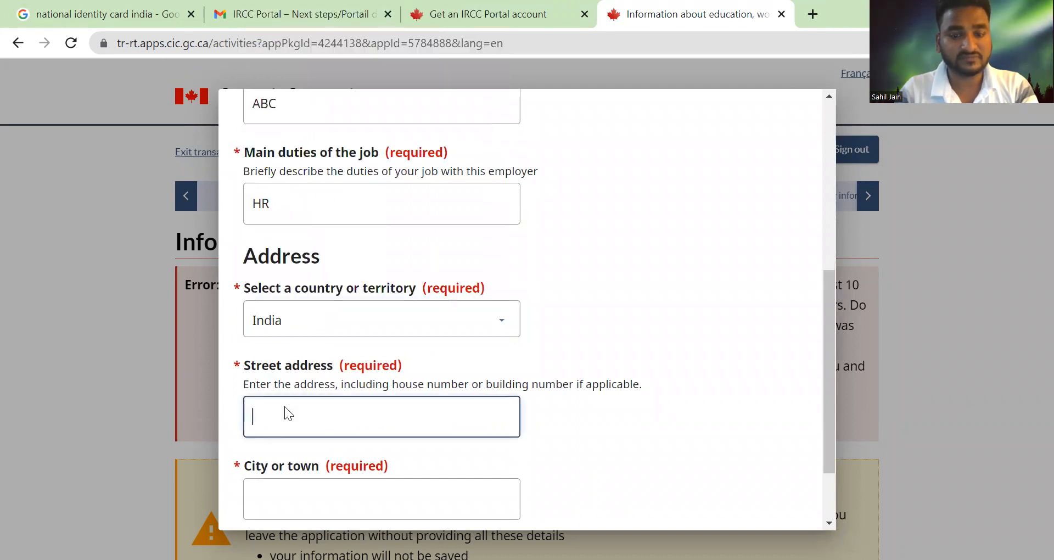
pyautogui.scroll(-2, 284, 406)
pyautogui.click(285, 406)
pyautogui.write('Noida')
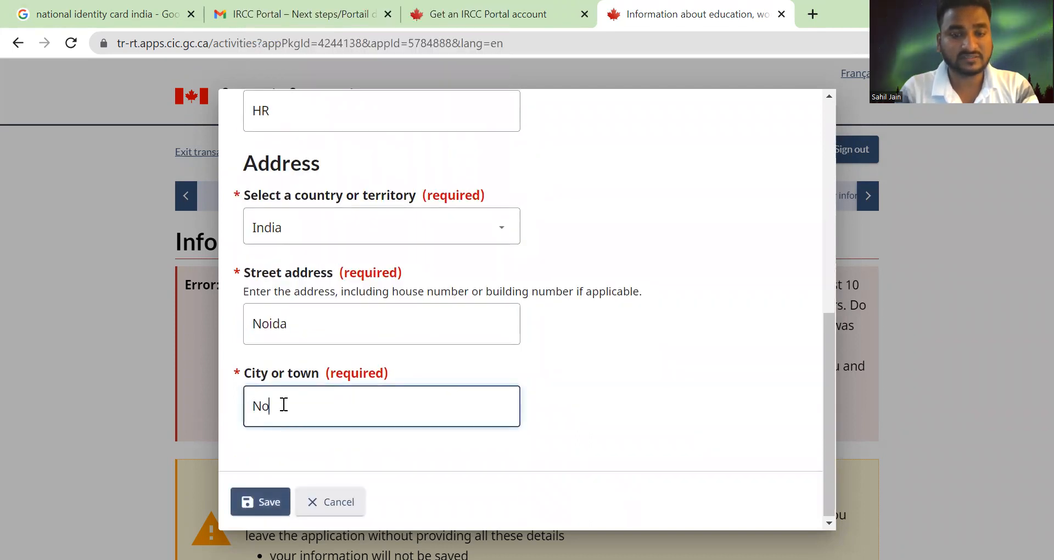
pyautogui.click(257, 502)
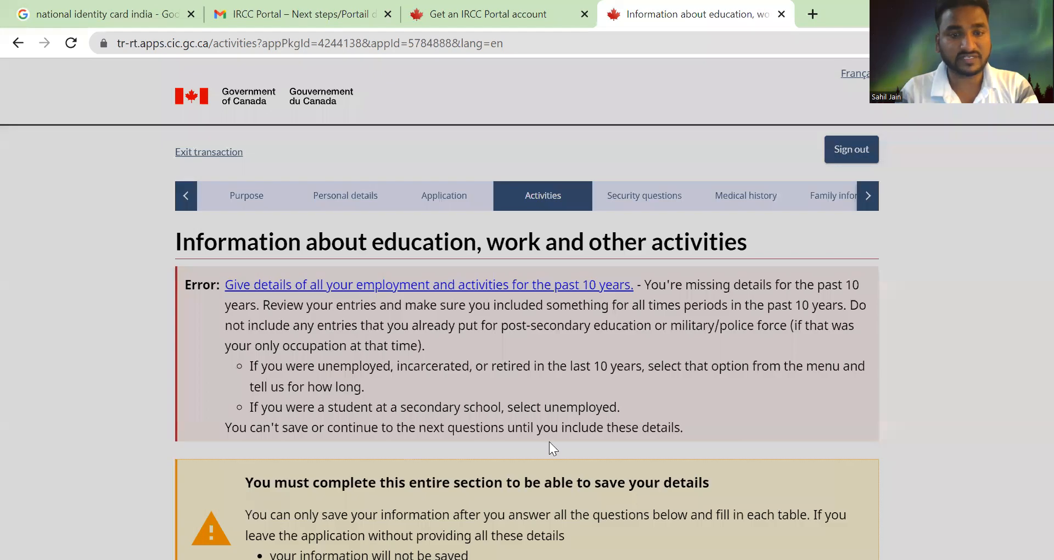
# - Save the activities page and answer No to travel in the past 5 years
pyautogui.scroll(-3, 556, 439)
pyautogui.click(814, 394)
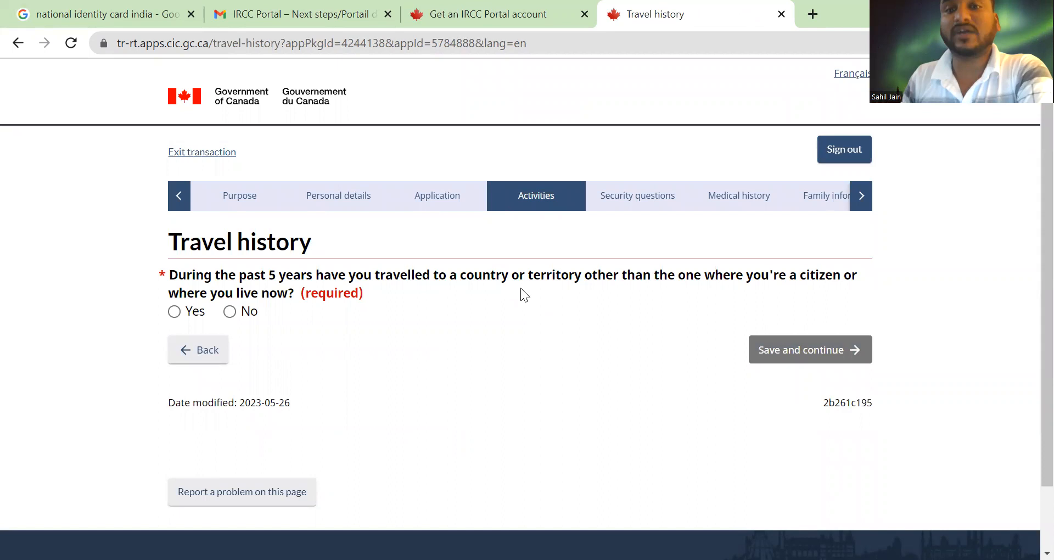
pyautogui.click(229, 311)
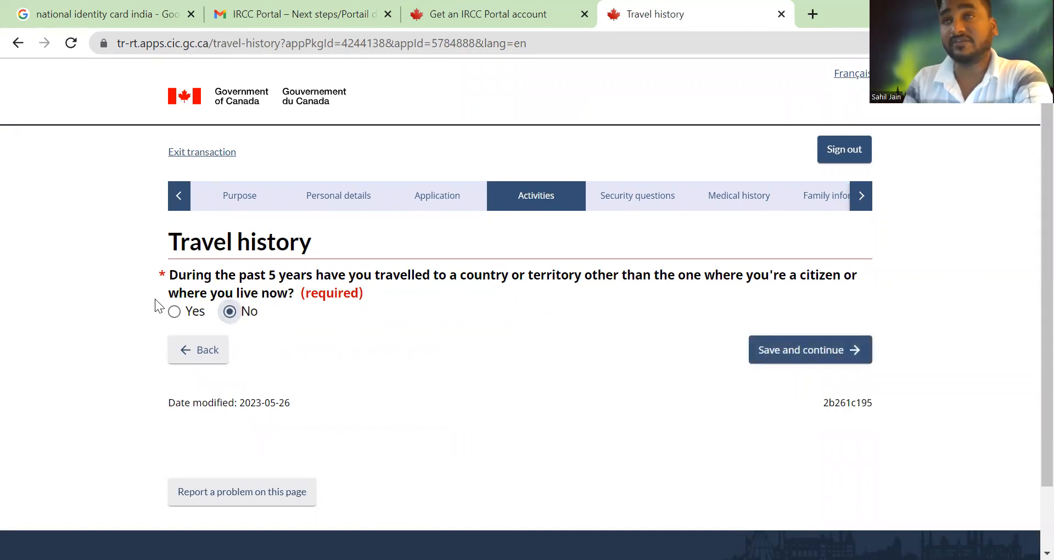
pyautogui.click(175, 311)
pyautogui.scroll(-3, 178, 320)
pyautogui.scroll(1, 176, 318)
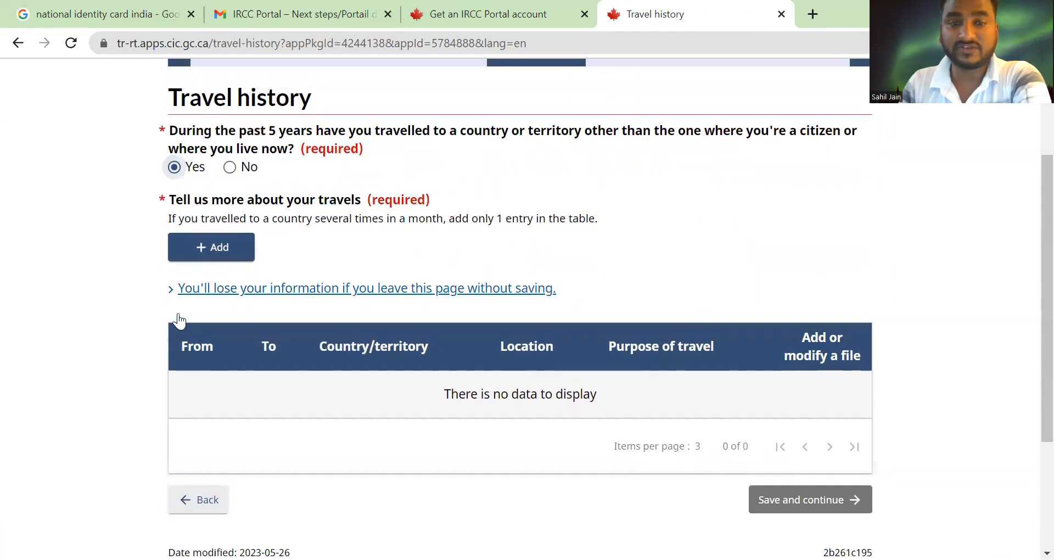
pyautogui.click(229, 218)
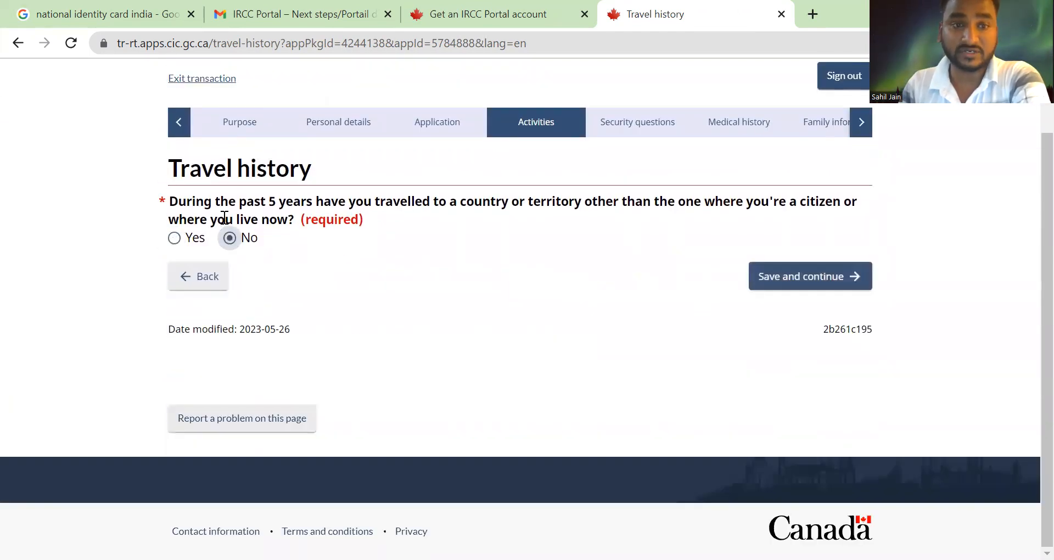
pyautogui.click(811, 279)
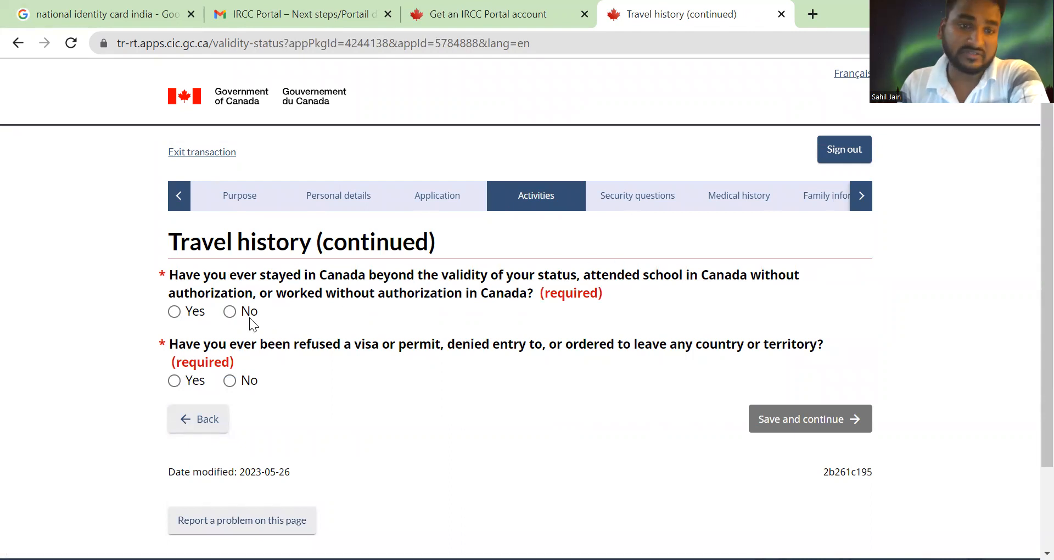
# - Answer No to overstaying in Canada and to any visa refusal, then continue
pyautogui.click(230, 312)
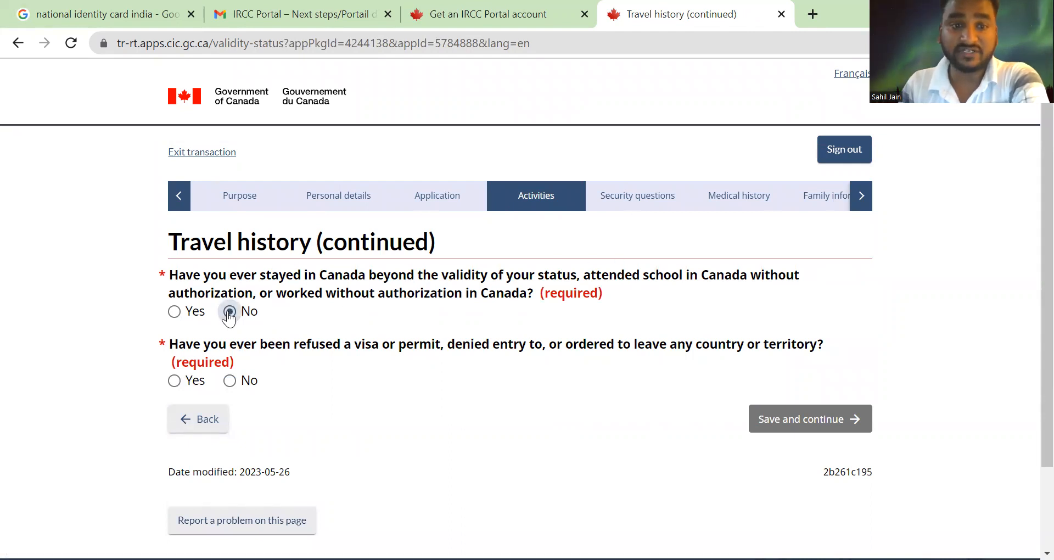
pyautogui.click(247, 385)
pyautogui.click(819, 418)
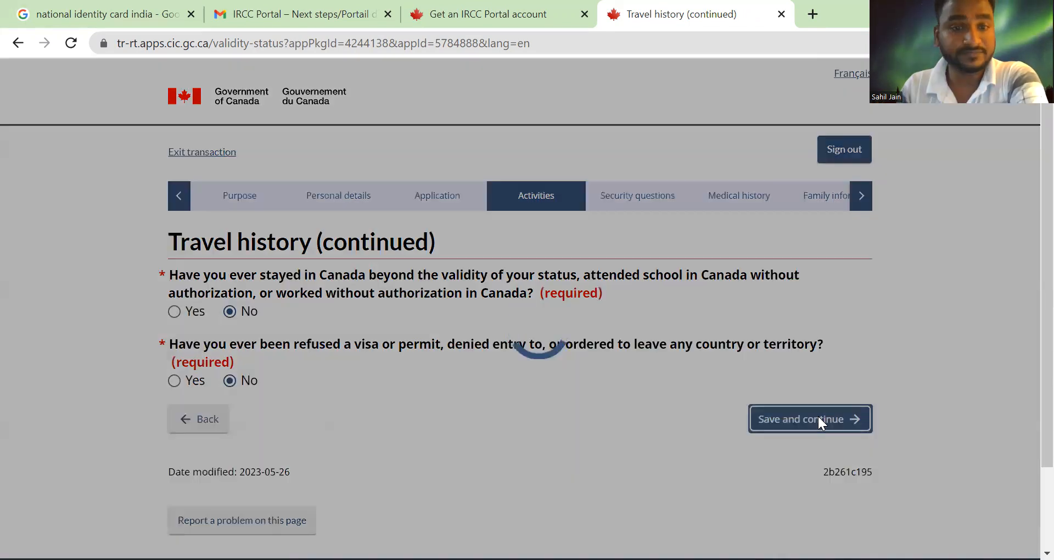
pyautogui.scroll(-1, 429, 303)
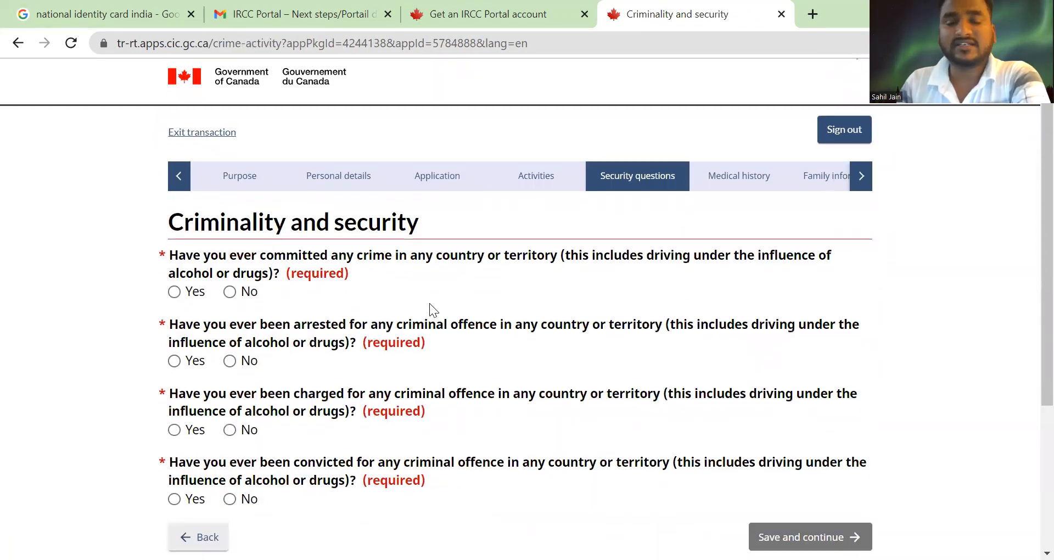
# - Answer No to committing a crime, arrest, charges and convictions, then continue
pyautogui.scroll(-1, 430, 303)
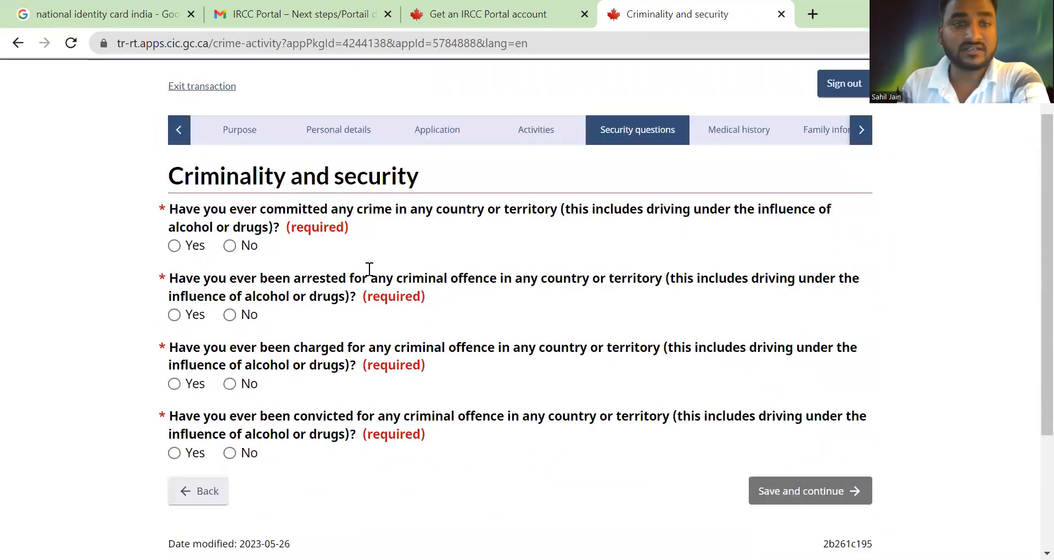
pyautogui.click(233, 246)
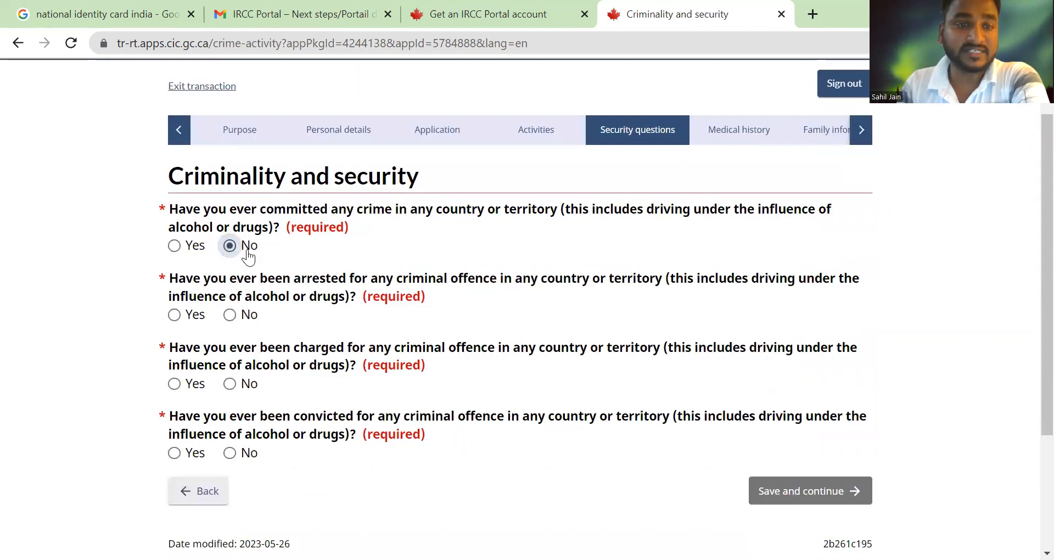
pyautogui.click(230, 317)
pyautogui.click(233, 386)
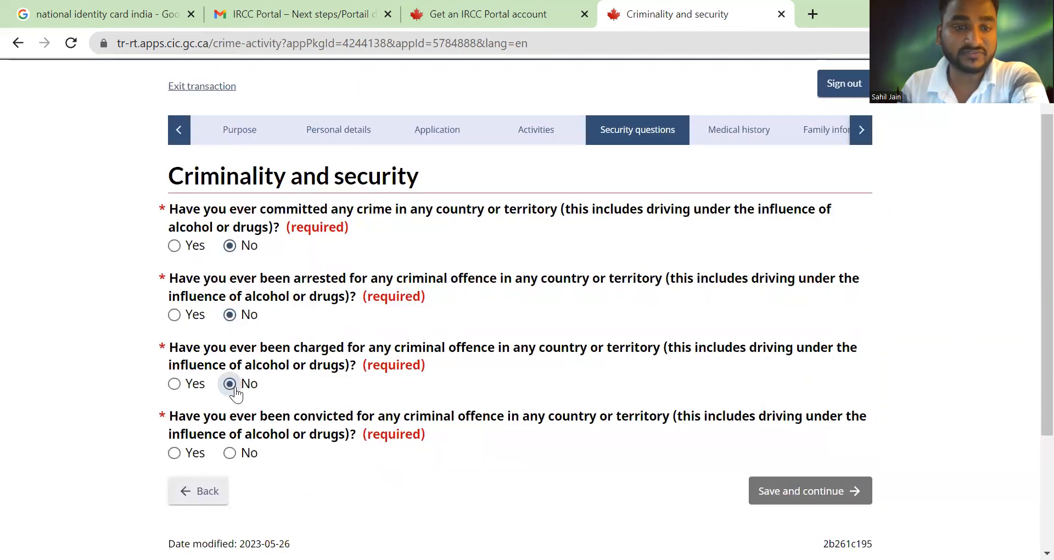
pyautogui.click(231, 453)
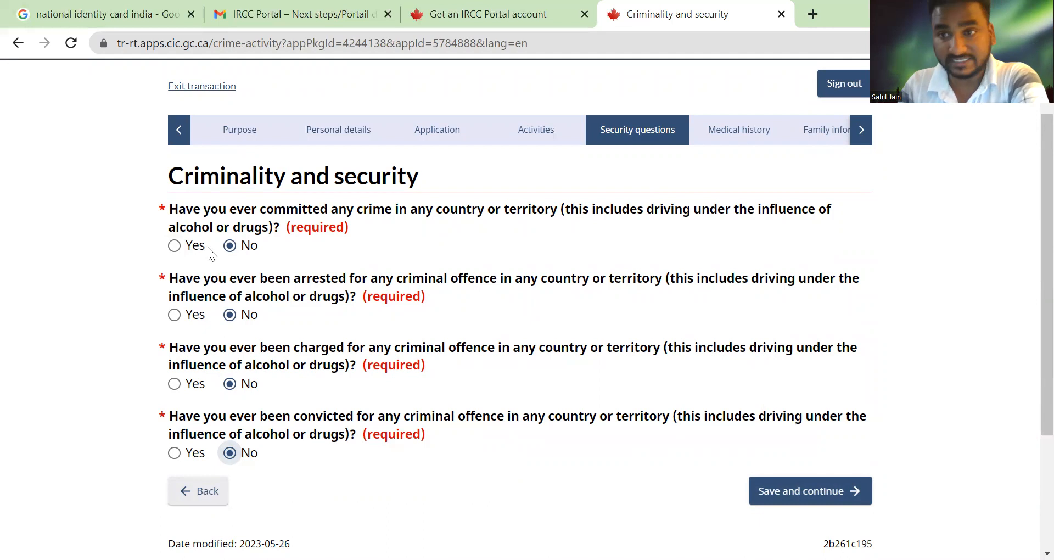
pyautogui.click(819, 490)
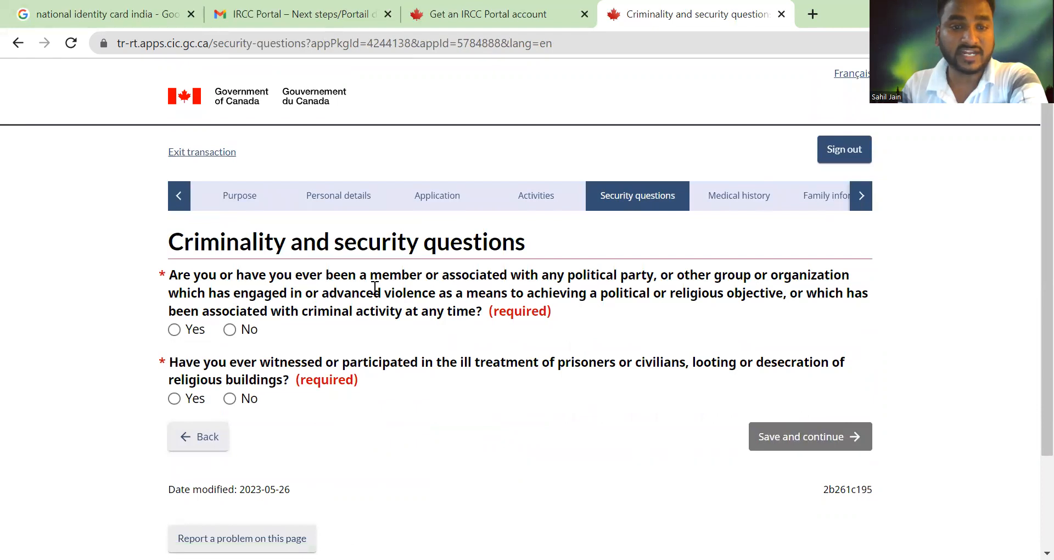
# - Answer No to violent group association and ill treatment of prisoners, then continue
pyautogui.click(233, 330)
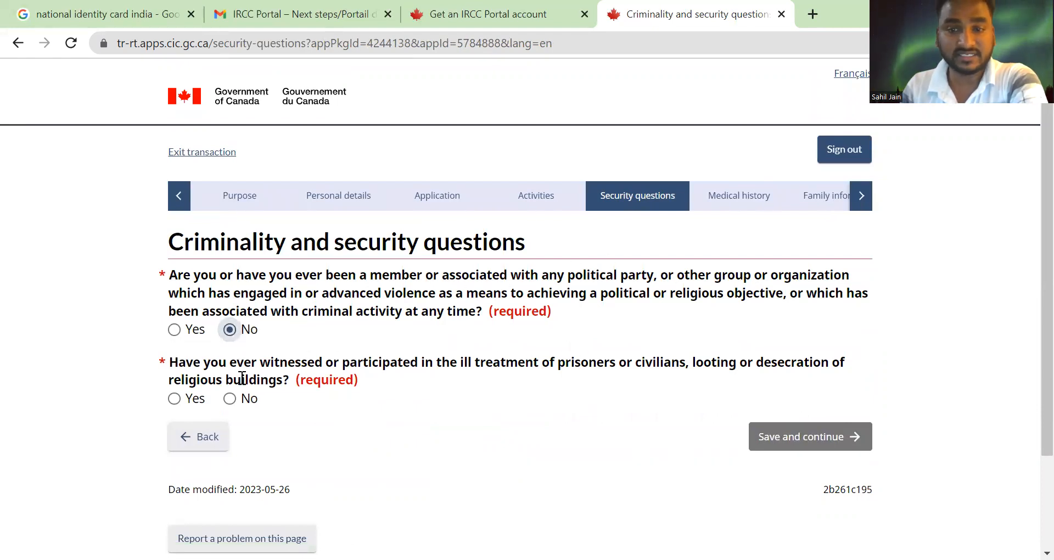
pyautogui.click(231, 399)
pyautogui.click(766, 445)
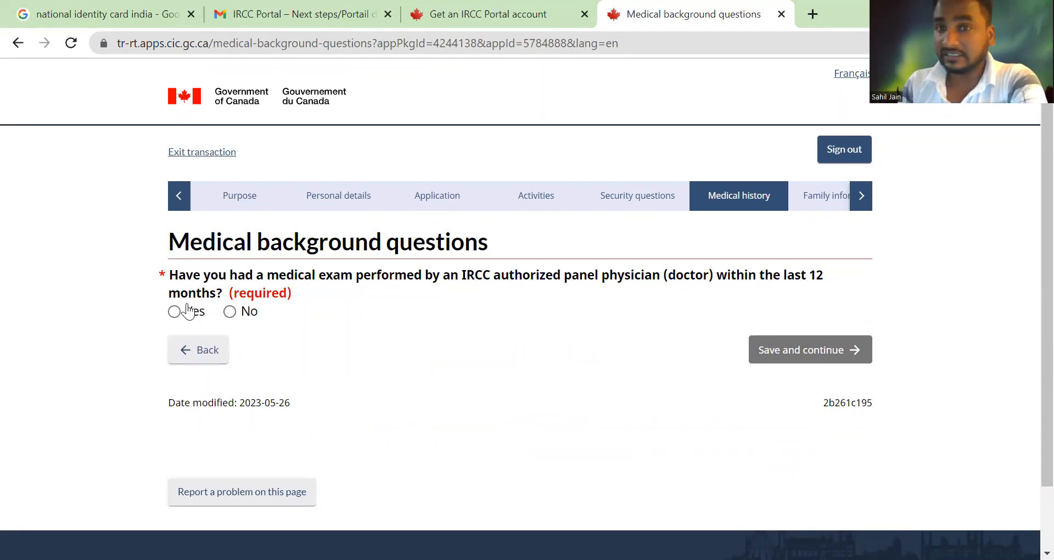
# - Answer No to the recent medical exam and both tuberculosis questions
pyautogui.click(229, 313)
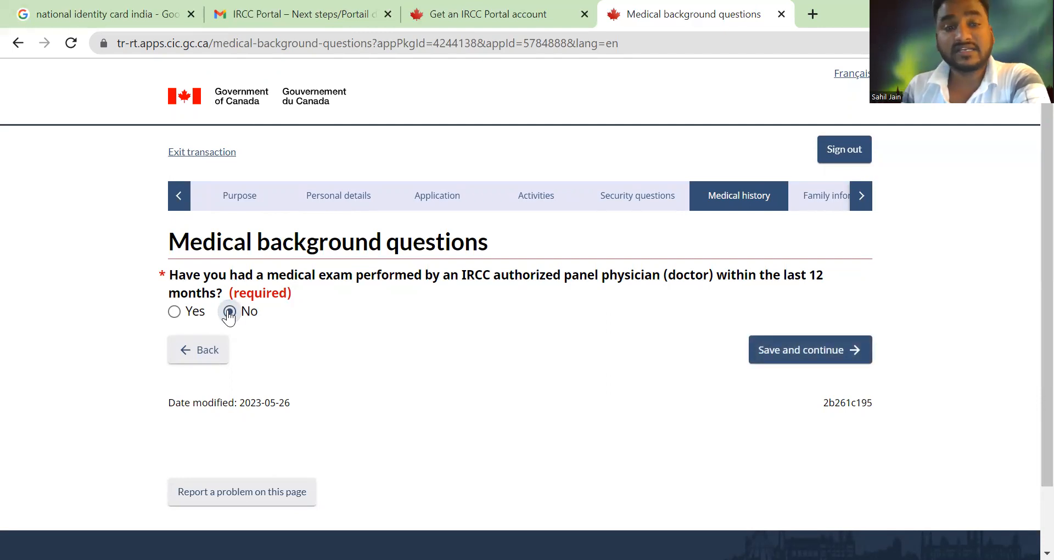
pyautogui.click(175, 313)
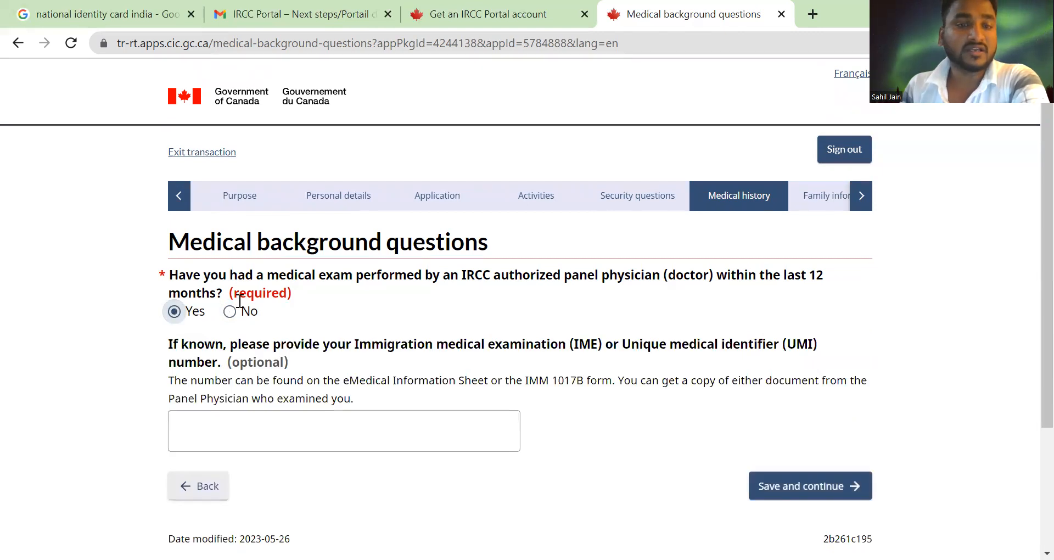
pyautogui.click(230, 311)
pyautogui.click(759, 345)
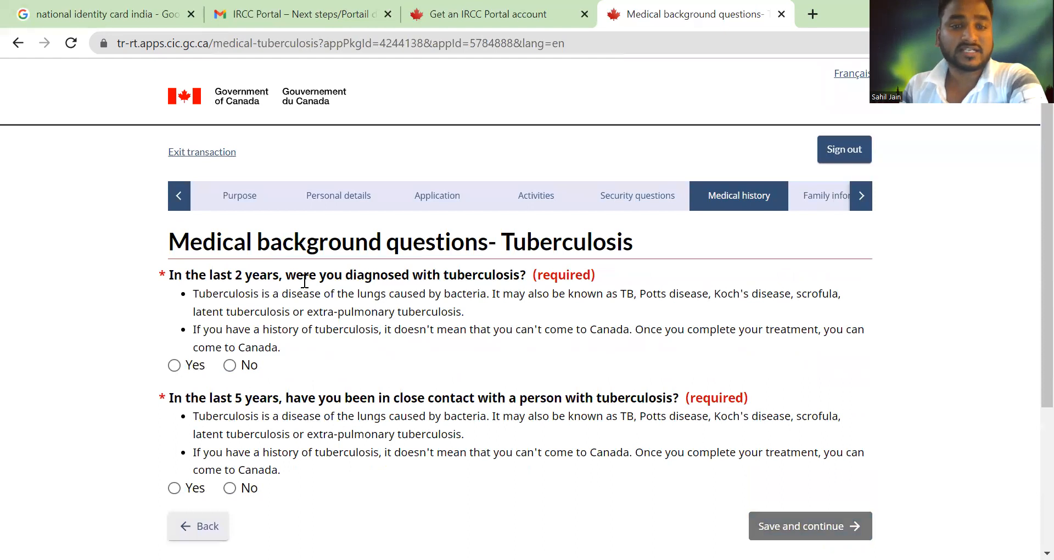
pyautogui.click(231, 367)
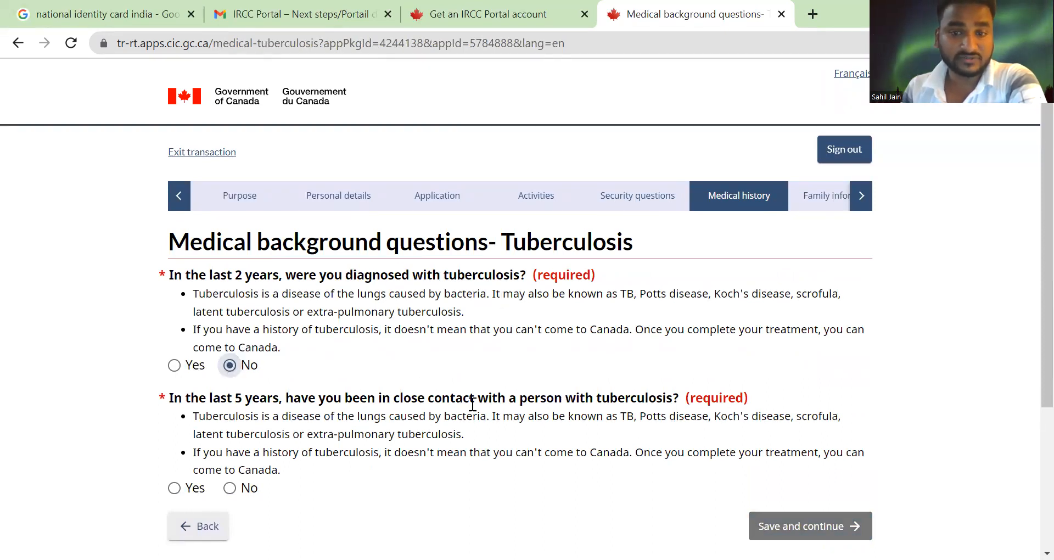
pyautogui.click(230, 488)
pyautogui.click(775, 526)
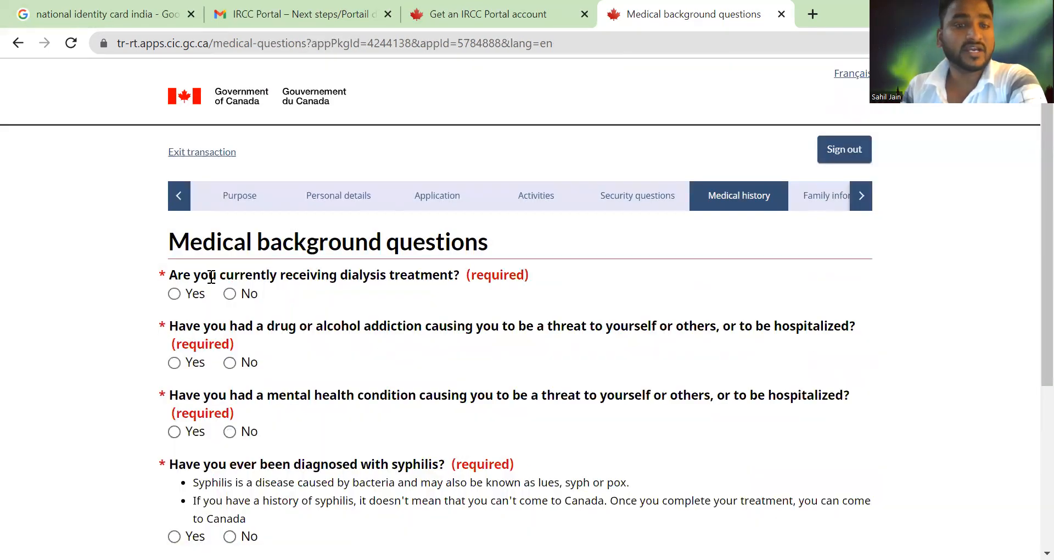
# - Answer No to dialysis, addiction, mental health and syphilis questions, then continue
pyautogui.click(231, 294)
pyautogui.click(231, 363)
pyautogui.scroll(-2, 233, 367)
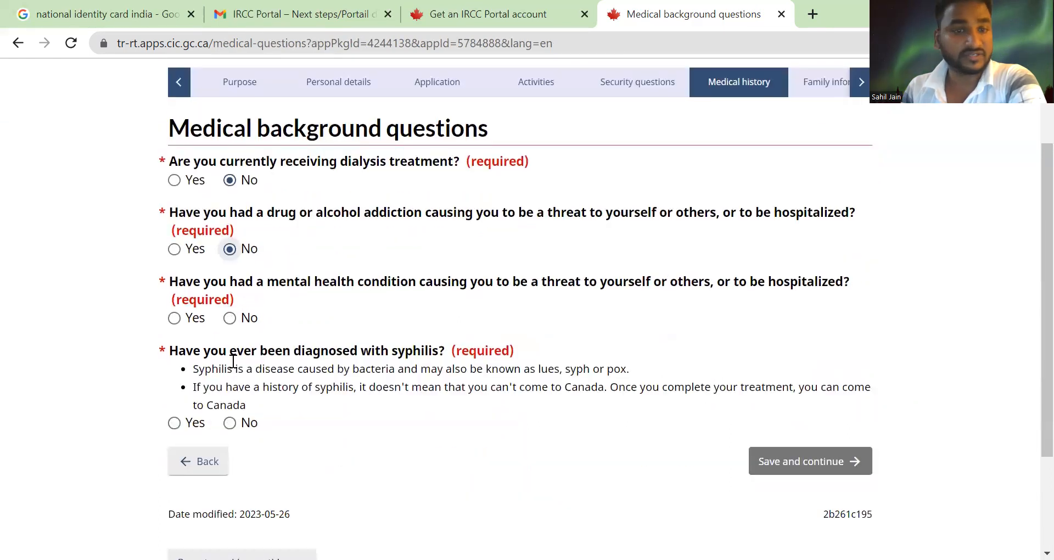
pyautogui.click(230, 318)
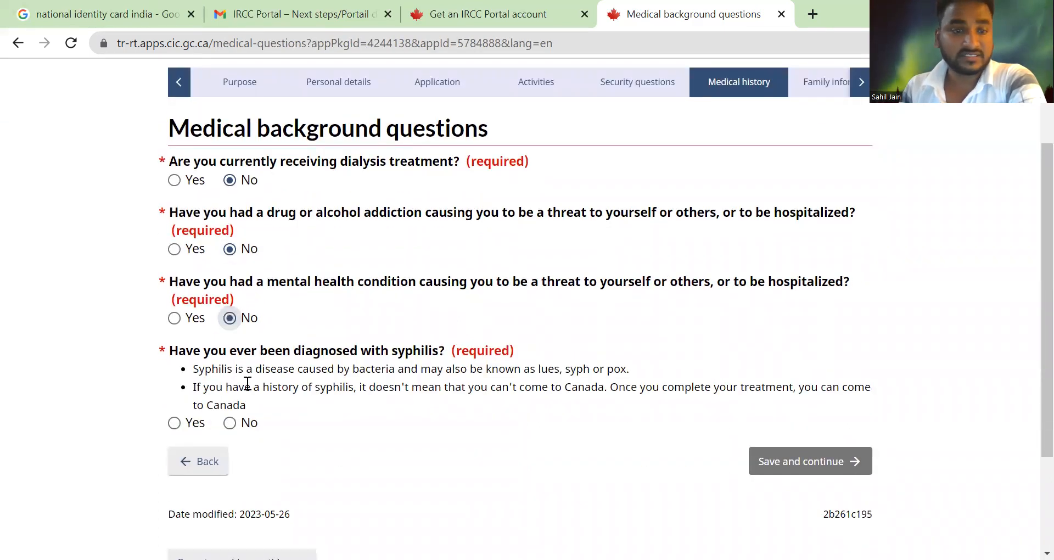
pyautogui.click(230, 423)
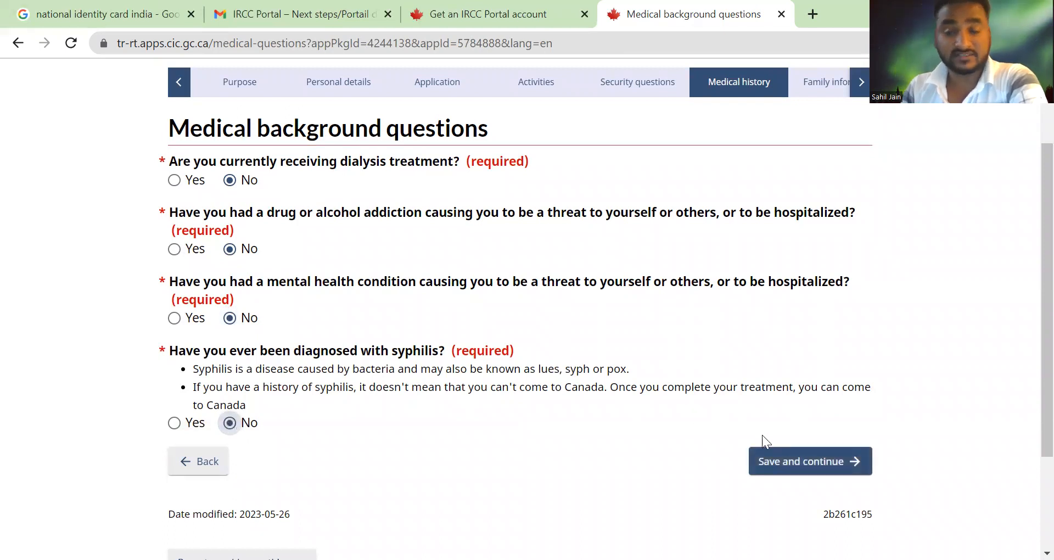
pyautogui.click(801, 460)
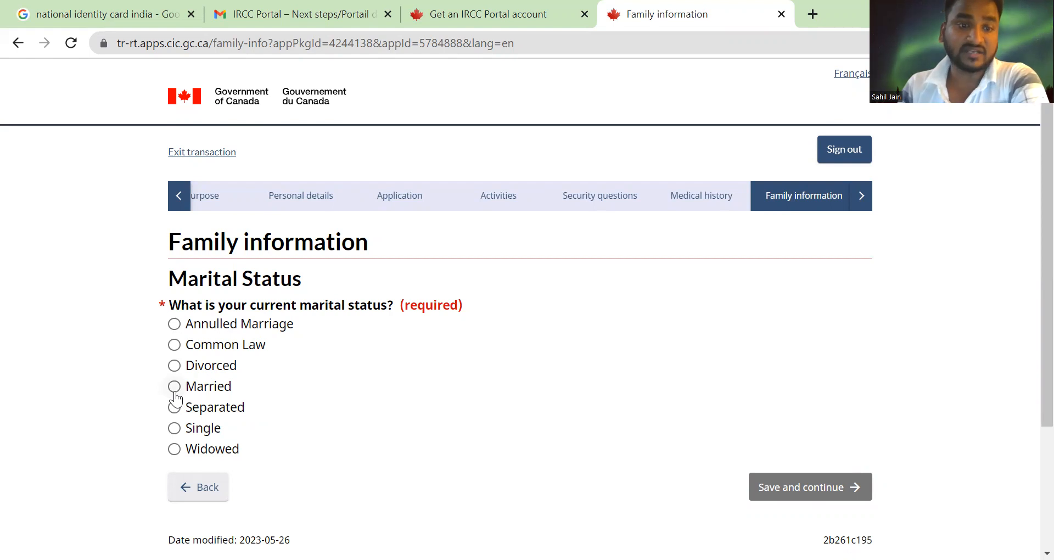
# - Save marital status as Single, then answer No to children with the acknowledgement ticked
pyautogui.click(175, 429)
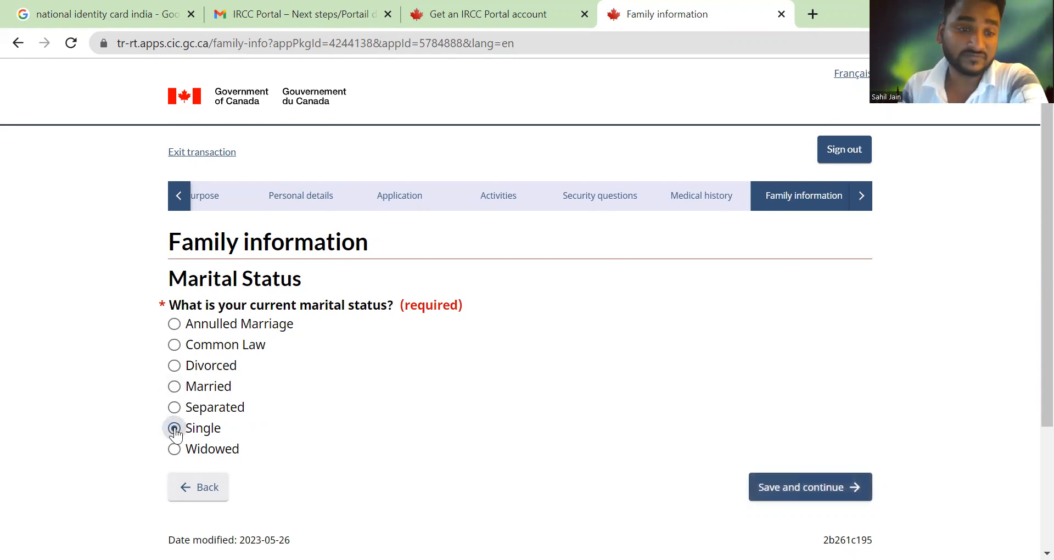
pyautogui.click(790, 491)
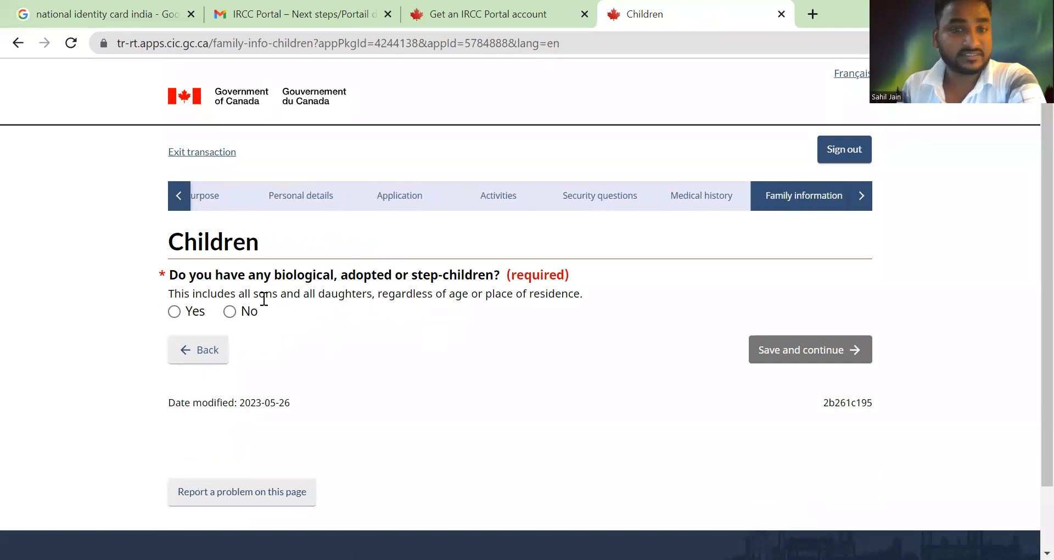
pyautogui.click(230, 312)
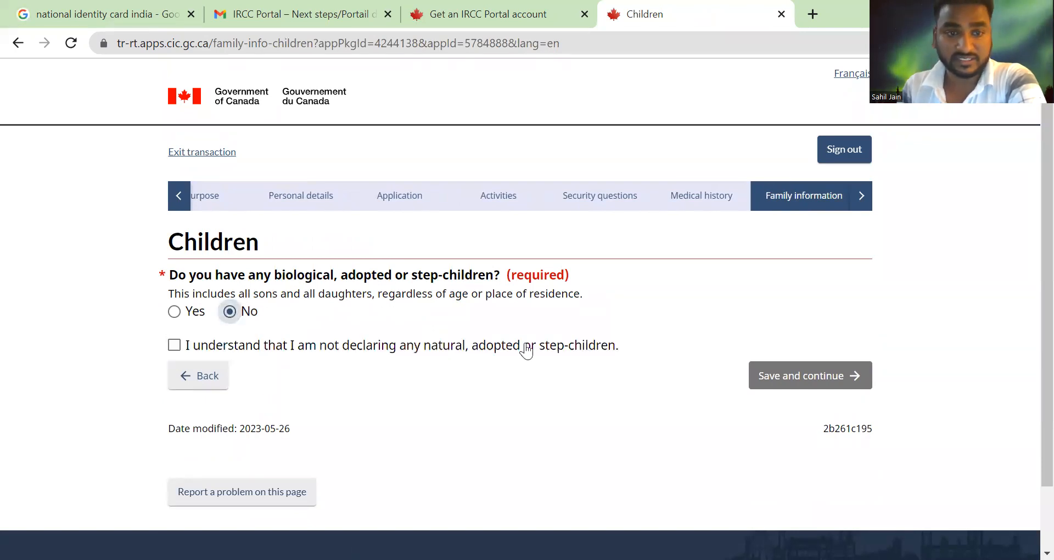
pyautogui.click(266, 348)
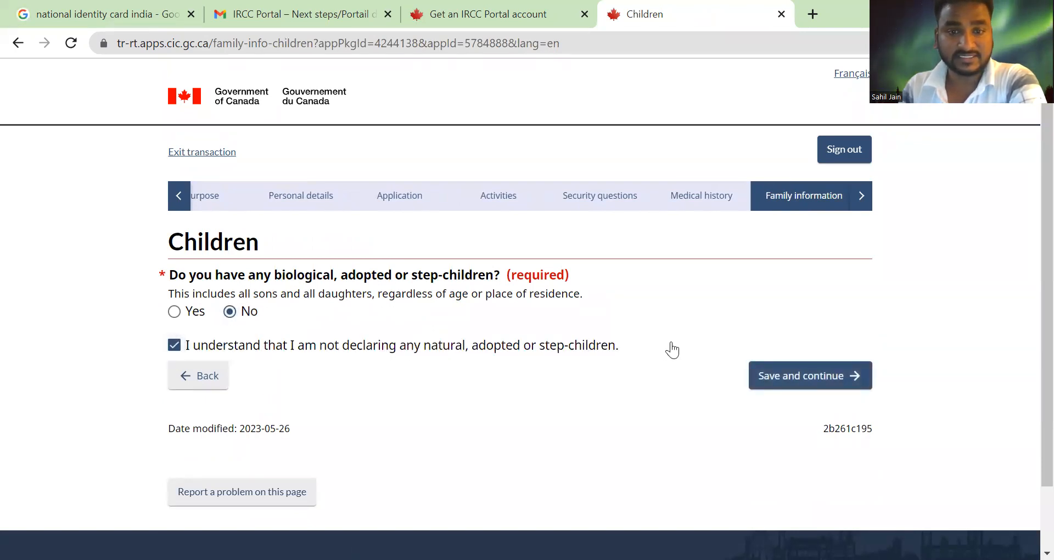
pyautogui.click(814, 374)
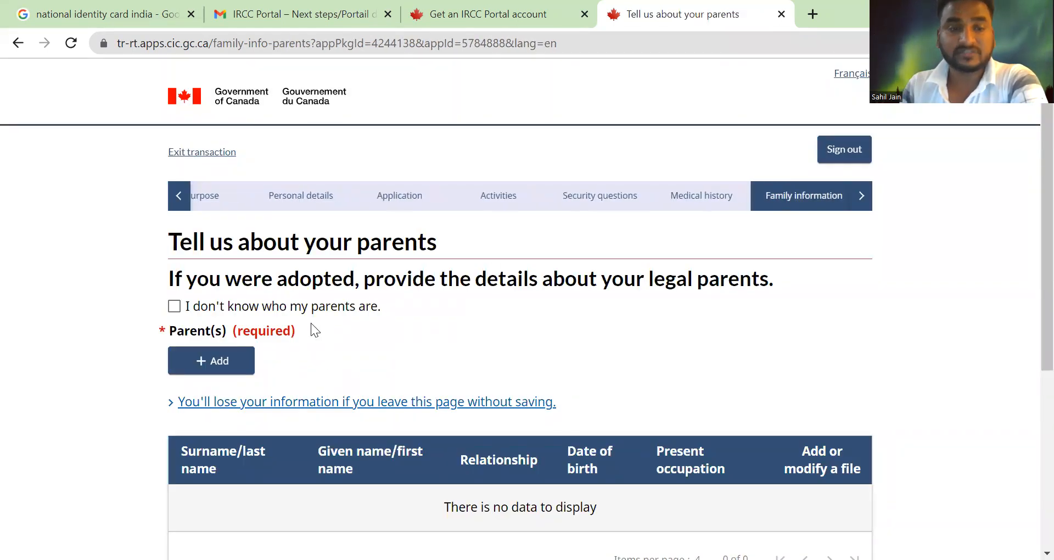
# - Start a new parent entry with the mother's surname and given name, relationship Mother
pyautogui.scroll(-3, 308, 330)
pyautogui.click(230, 231)
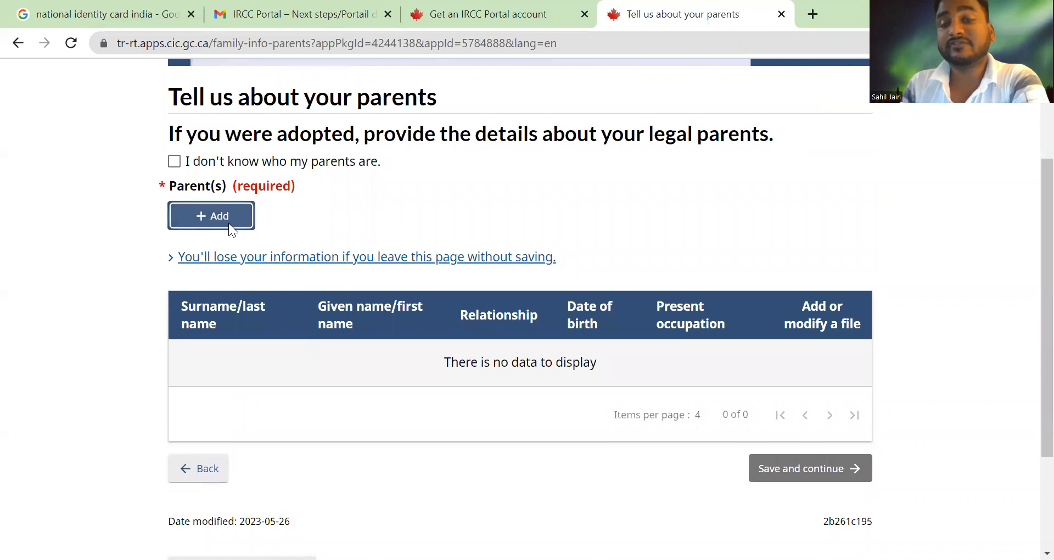
pyautogui.click(330, 204)
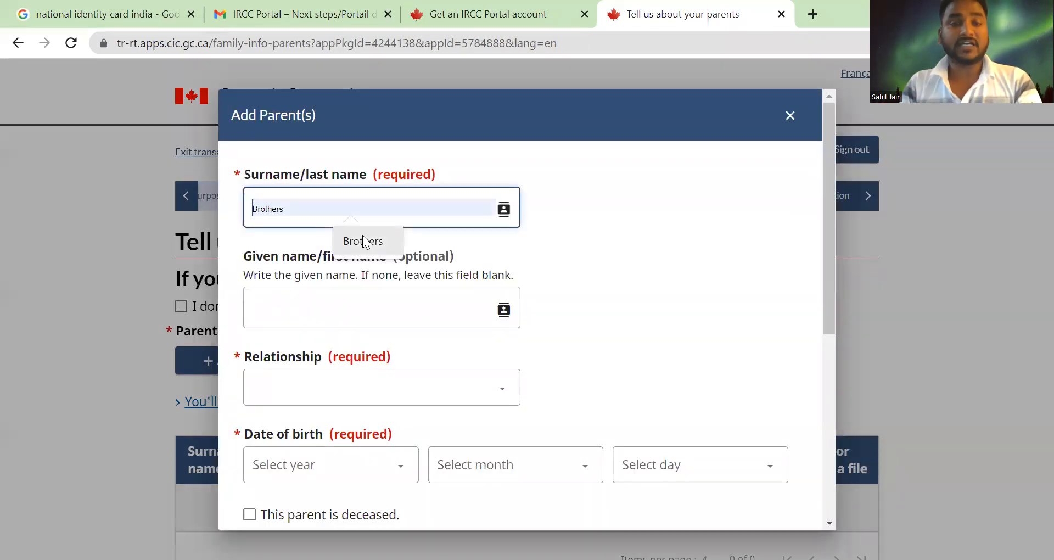
pyautogui.click(295, 198)
pyautogui.click(305, 247)
pyautogui.write('Jain')
pyautogui.press('Tab')
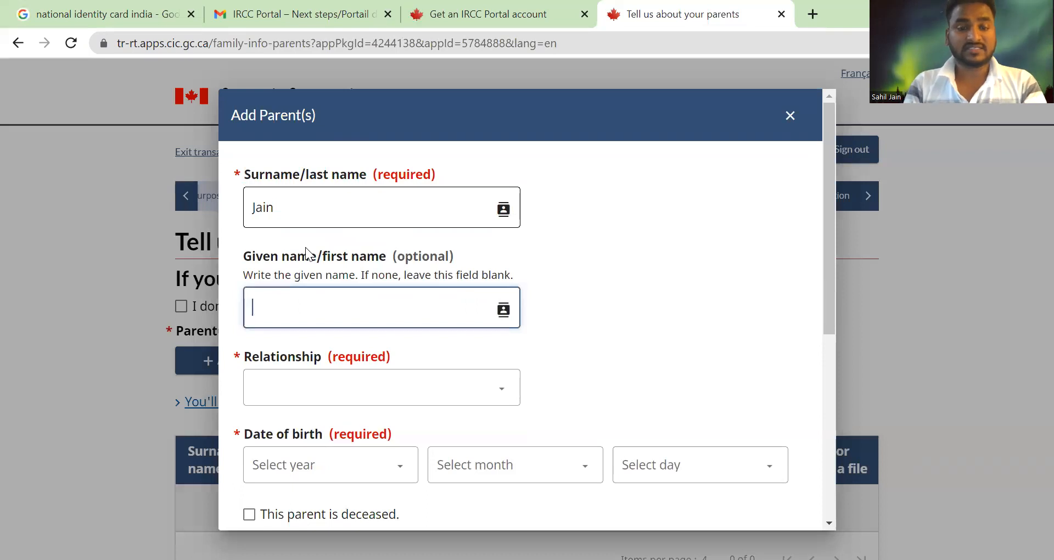
pyautogui.write('First')
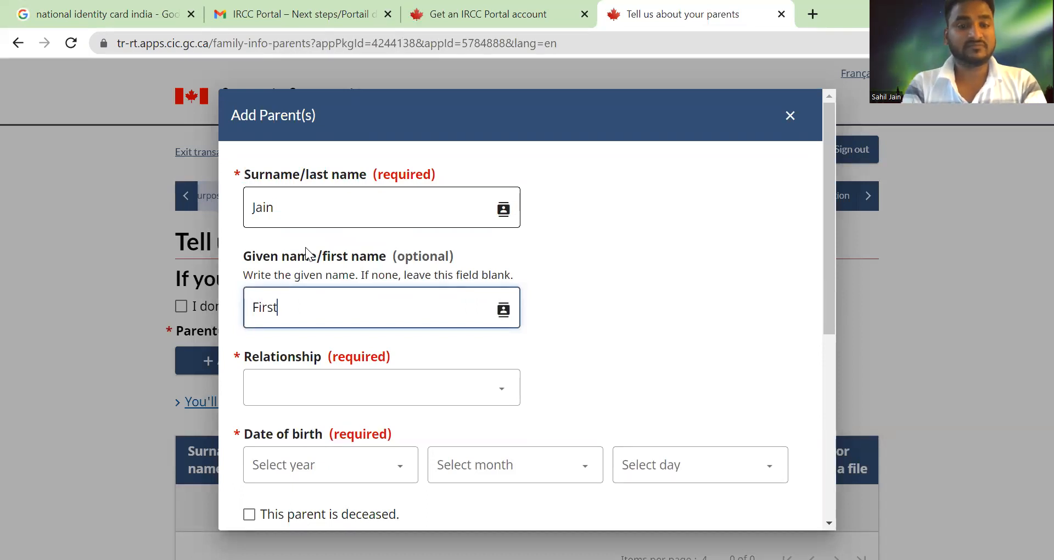
pyautogui.scroll(-2, 305, 247)
pyautogui.click(336, 301)
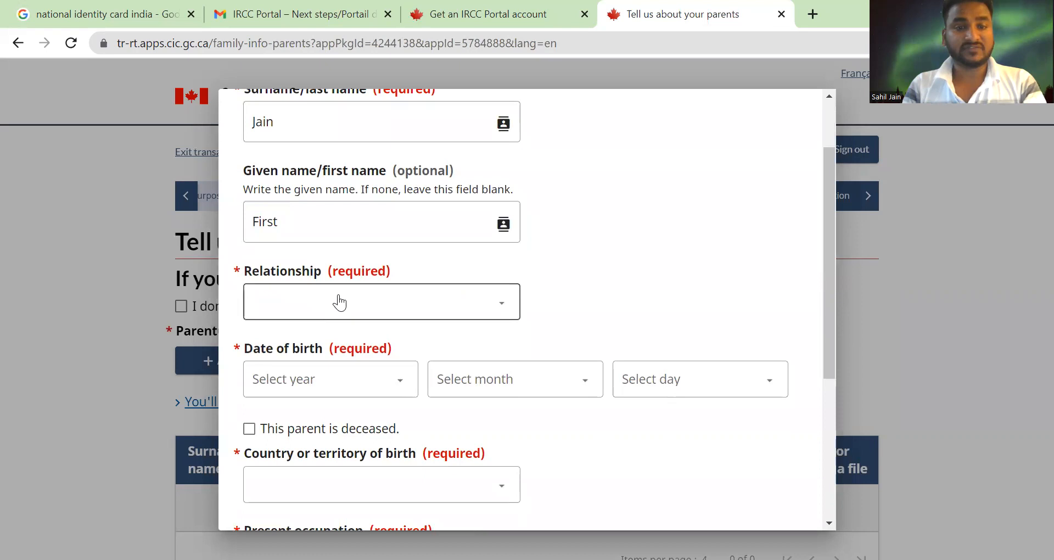
pyautogui.click(327, 370)
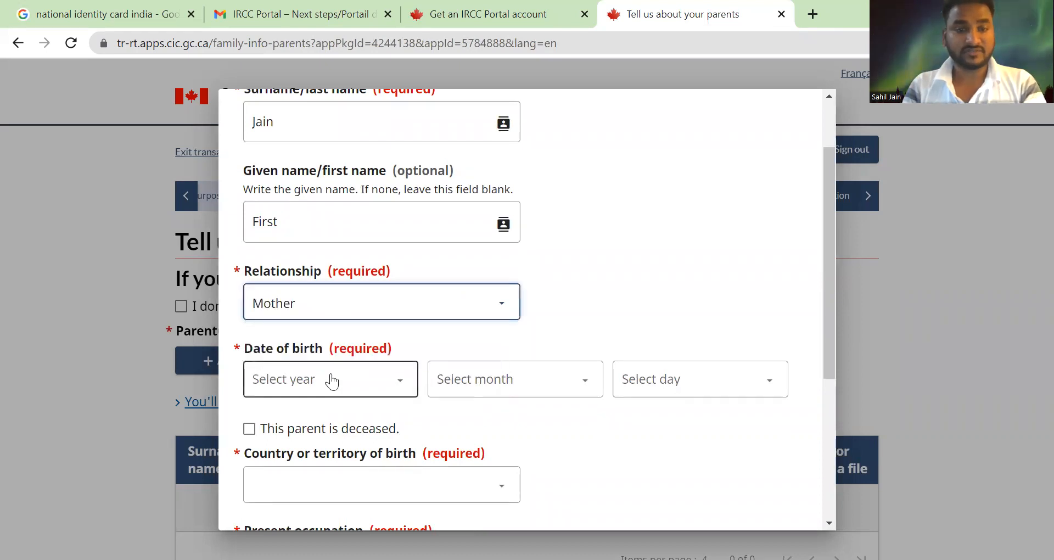
# - Set the mother's date of birth to 1969, April 3
pyautogui.click(327, 379)
pyautogui.scroll(-5, 296, 280)
pyautogui.scroll(-7, 297, 278)
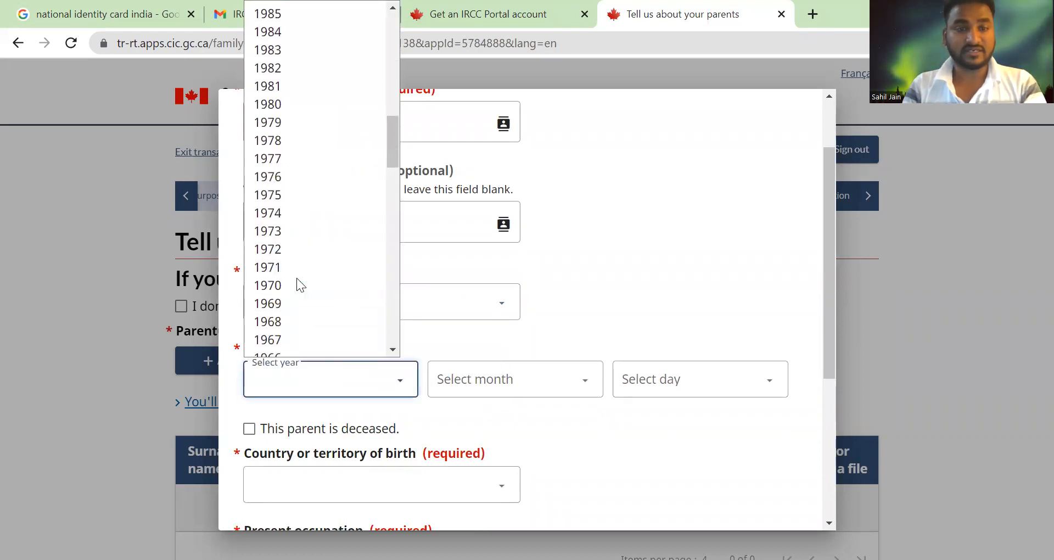
pyautogui.click(282, 305)
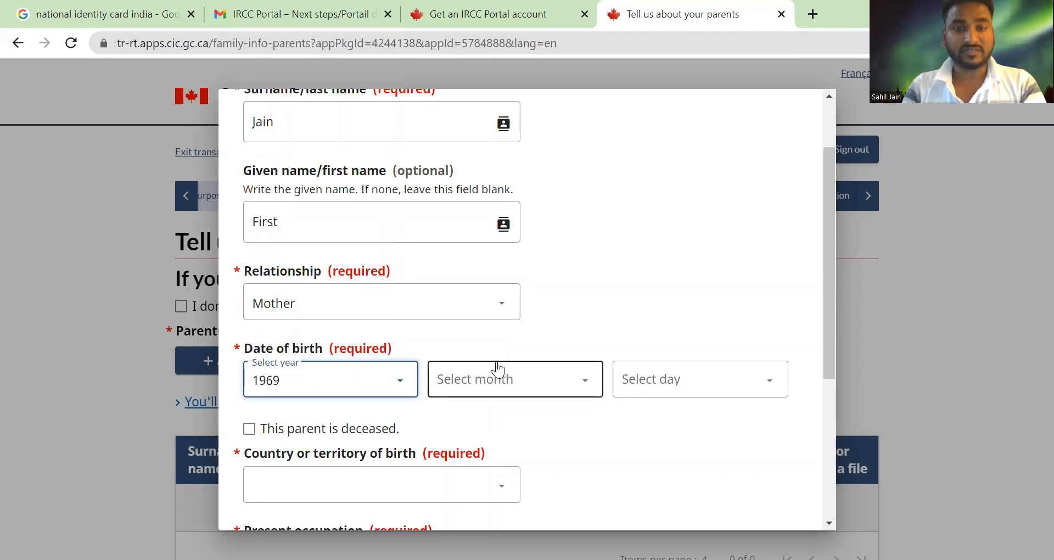
pyautogui.click(497, 371)
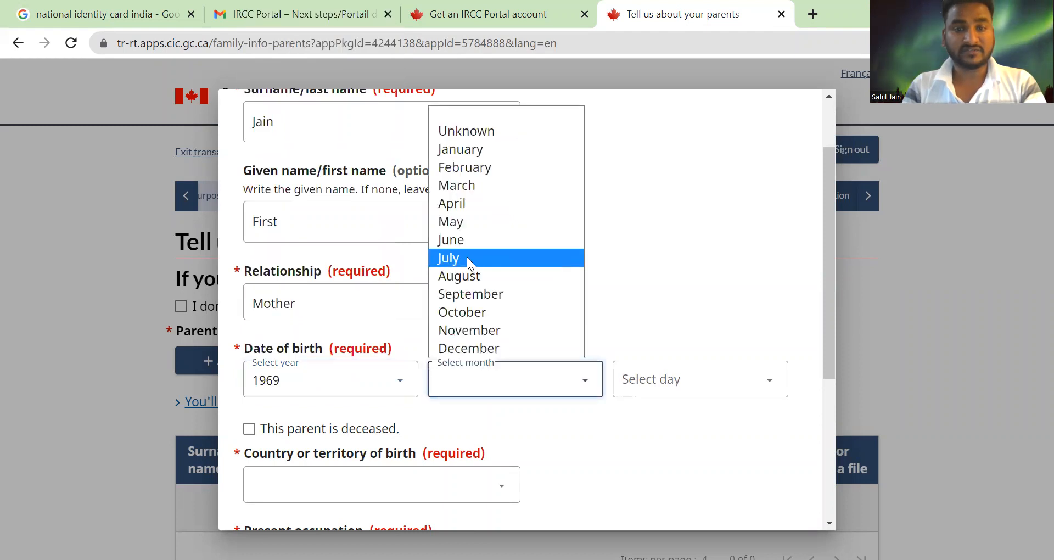
pyautogui.click(453, 203)
pyautogui.click(663, 378)
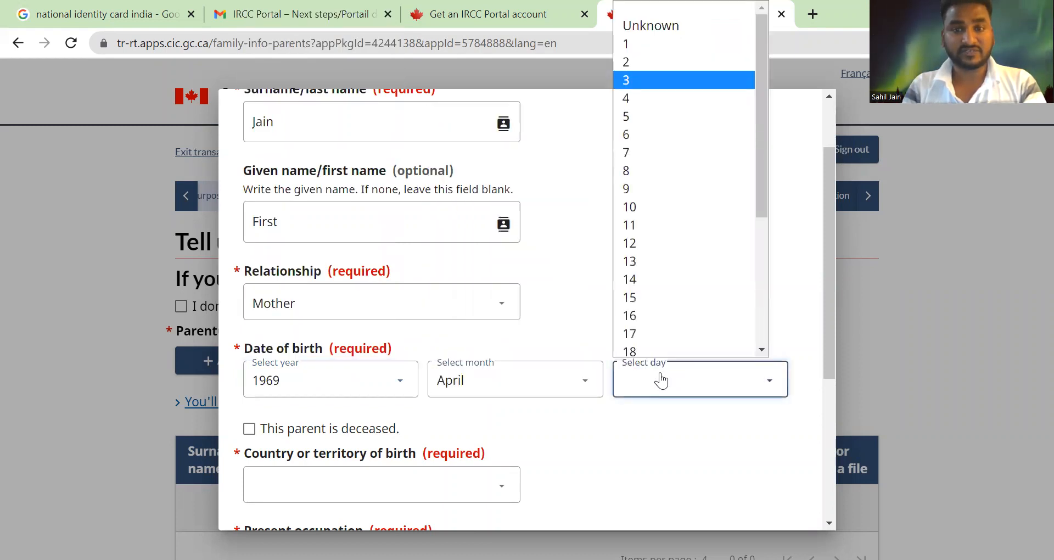
pyautogui.press('Return')
pyautogui.scroll(-3, 384, 439)
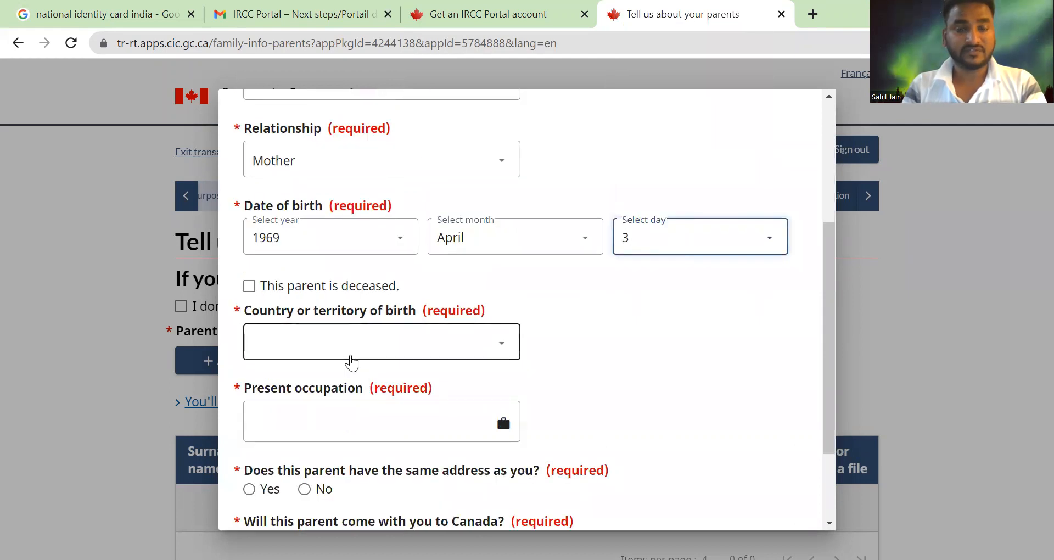
# - Set her country of birth to India and occupation to Housewife
pyautogui.click(351, 362)
pyautogui.write('india')
pyautogui.press('Return')
pyautogui.press('Tab')
pyautogui.write('Hour')
pyautogui.press('BackSpace')
pyautogui.write('sewife')
# - Mark her as sharing the applicant's address and not coming to Canada, then save the entry
pyautogui.scroll(-2, 322, 422)
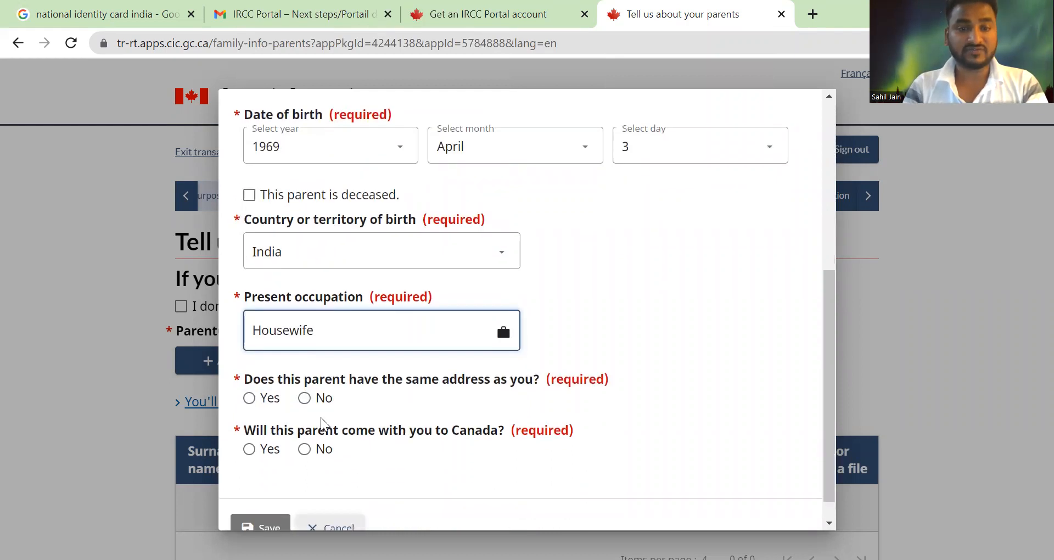
pyautogui.click(249, 399)
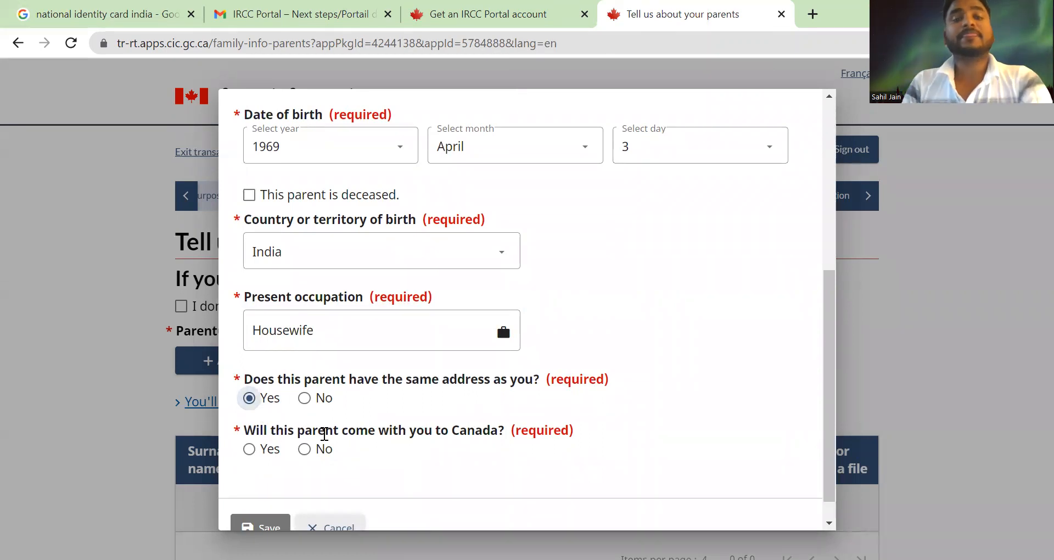
pyautogui.click(305, 449)
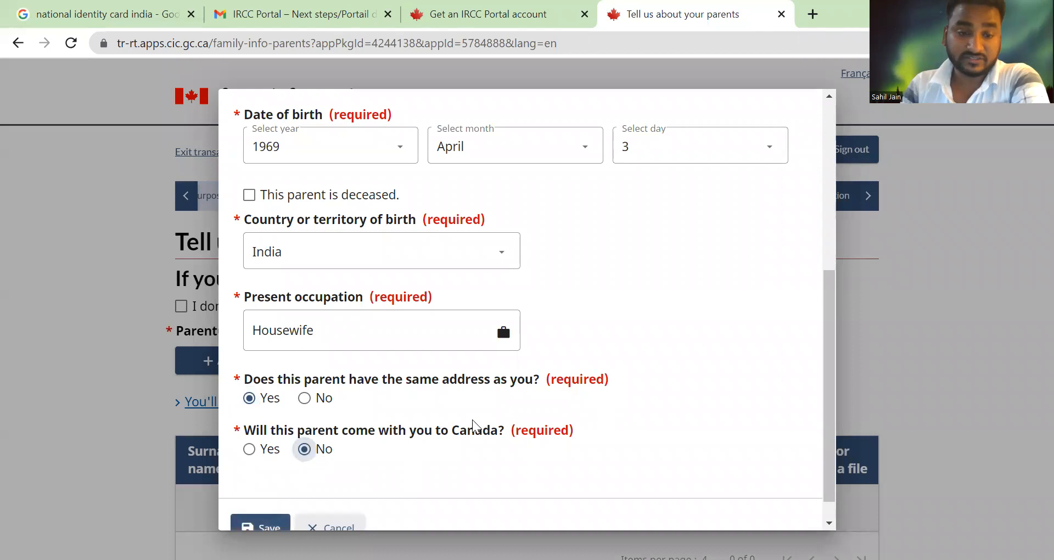
pyautogui.scroll(-1, 340, 450)
pyautogui.click(257, 511)
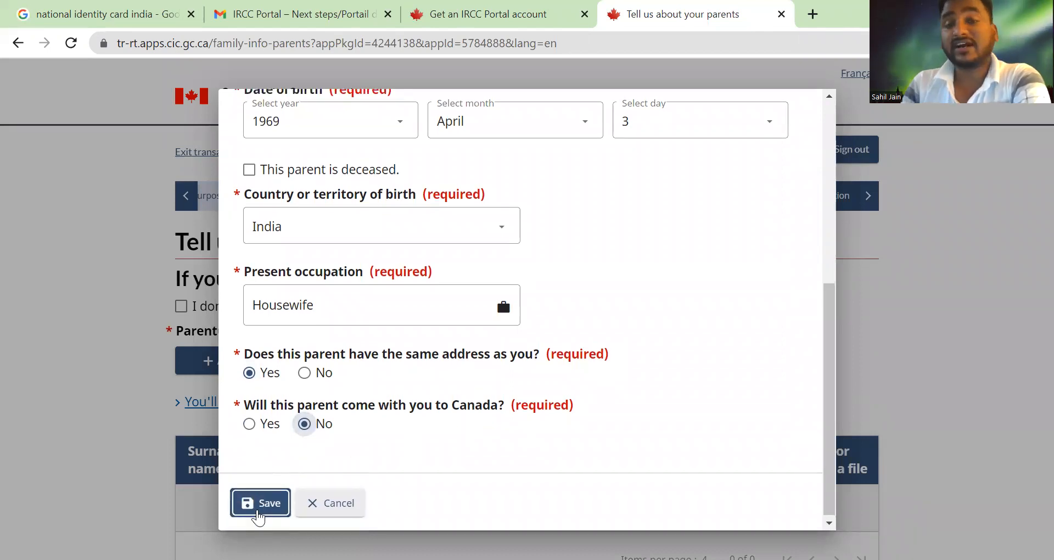
pyautogui.click(257, 512)
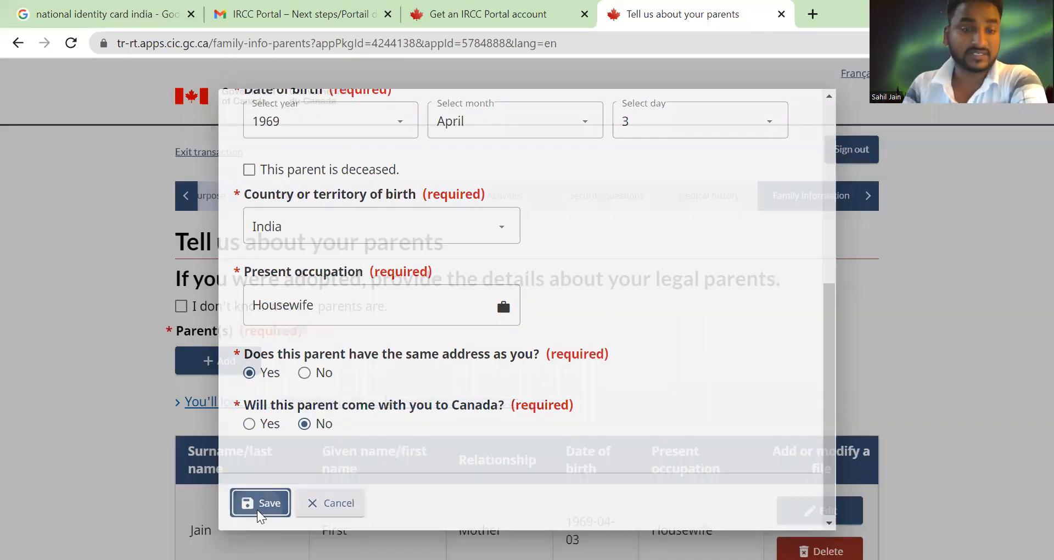
# - Start another parent entry with the father's surname and given name, relationship Father
pyautogui.scroll(-2, 525, 394)
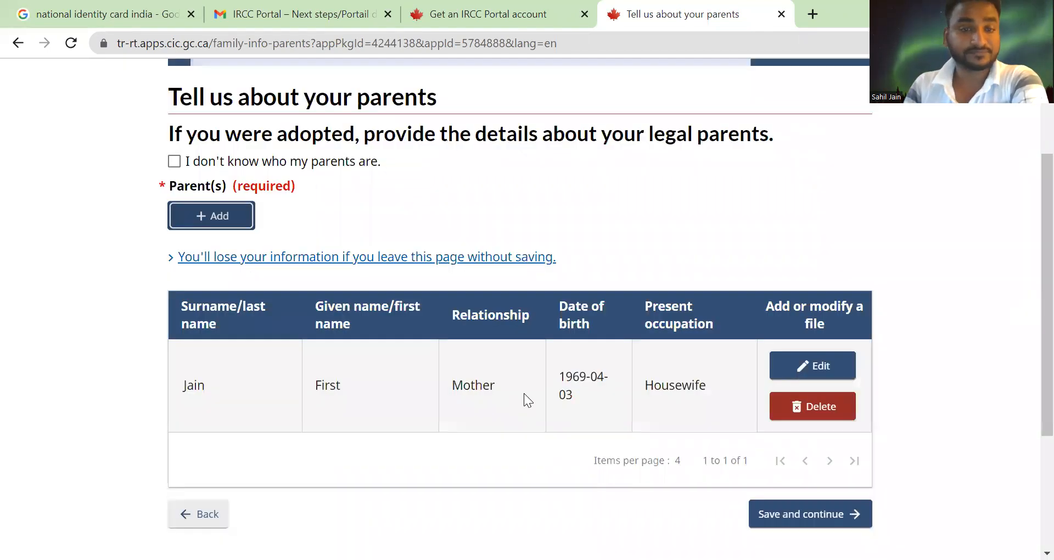
pyautogui.click(238, 218)
pyautogui.write('Jain')
pyautogui.press('Tab')
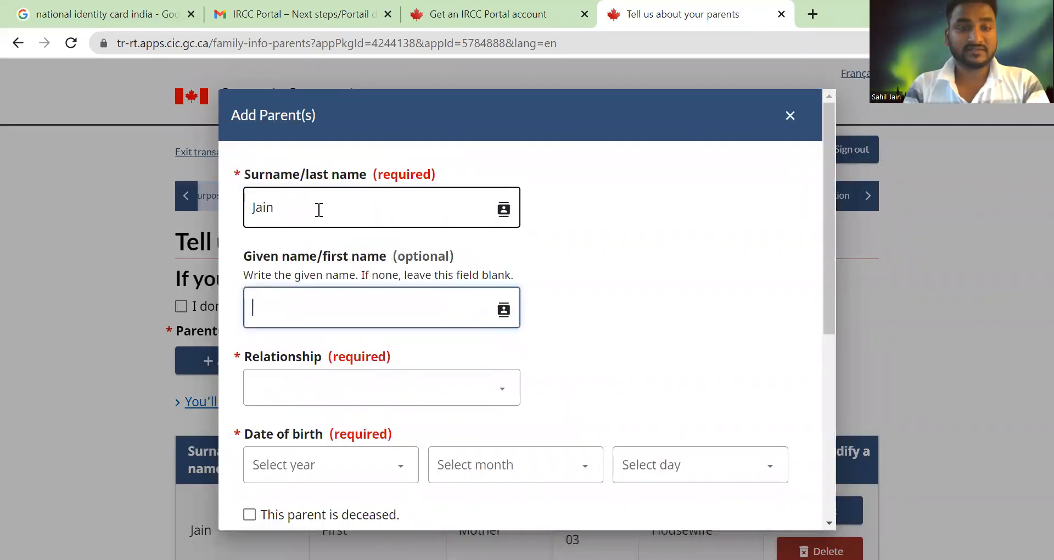
pyautogui.write('Father')
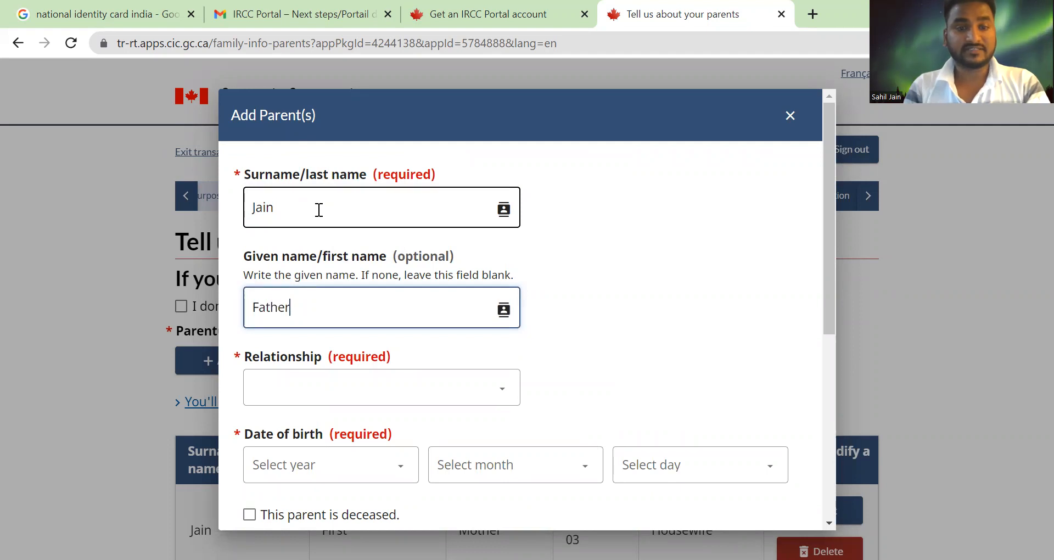
pyautogui.click(311, 395)
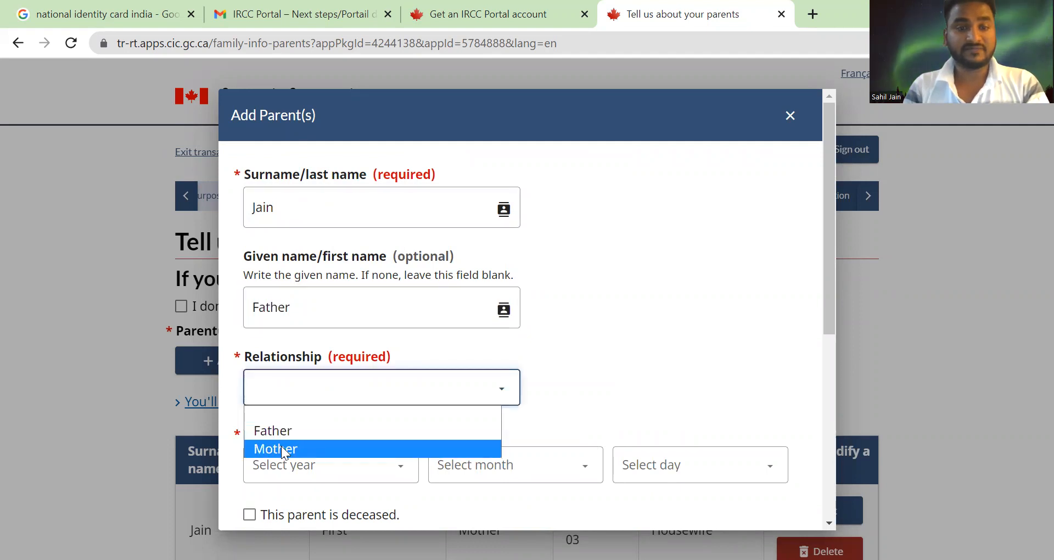
pyautogui.click(273, 429)
pyautogui.scroll(-2, 429, 345)
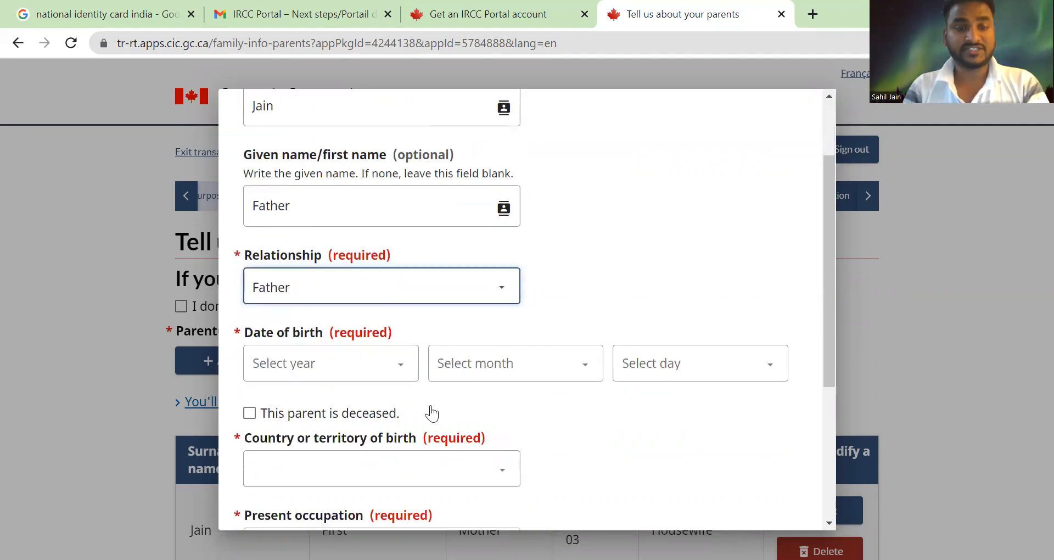
pyautogui.click(367, 362)
pyautogui.scroll(-2, 316, 232)
pyautogui.scroll(-9, 308, 208)
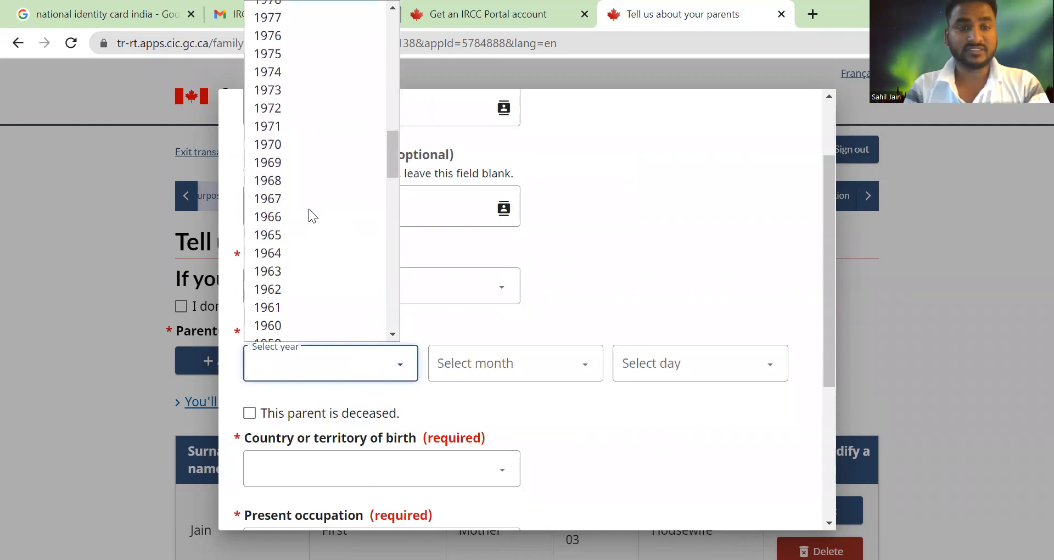
pyautogui.click(287, 250)
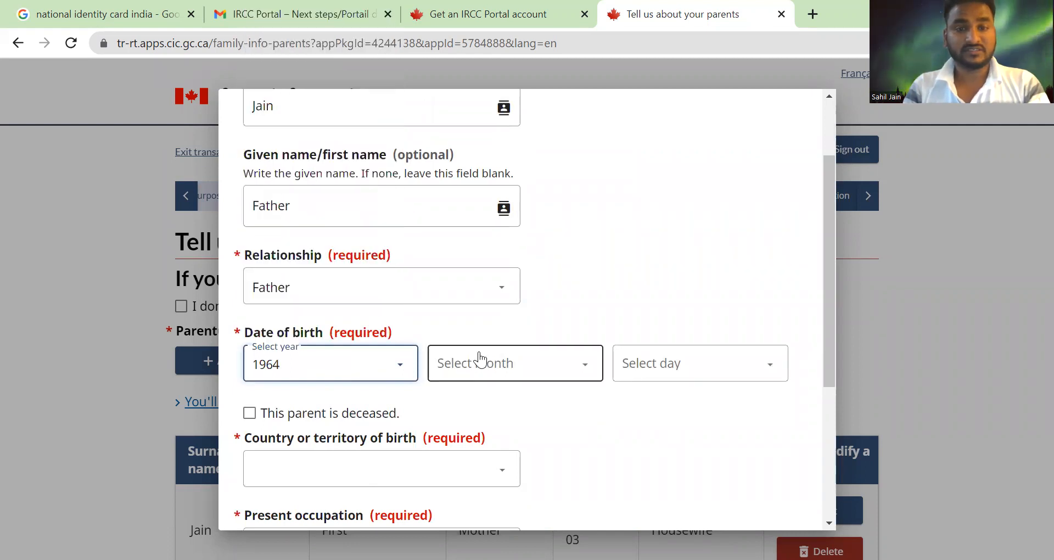
pyautogui.click(482, 358)
pyautogui.click(458, 188)
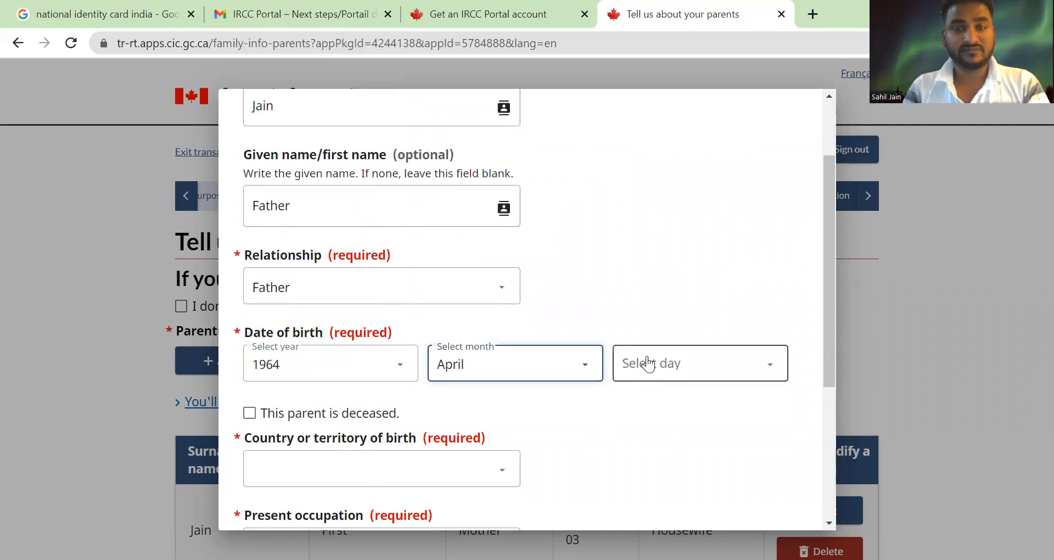
pyautogui.click(648, 364)
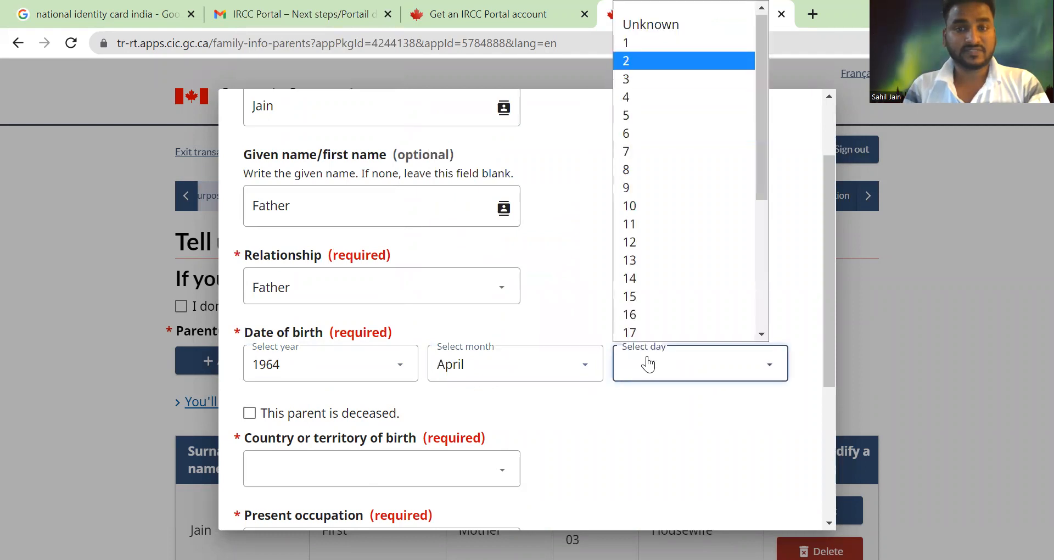
pyautogui.press('Return')
# - Set his country of birth to India and occupation to Accountant
pyautogui.scroll(-4, 369, 335)
pyautogui.click(350, 263)
pyautogui.write('in')
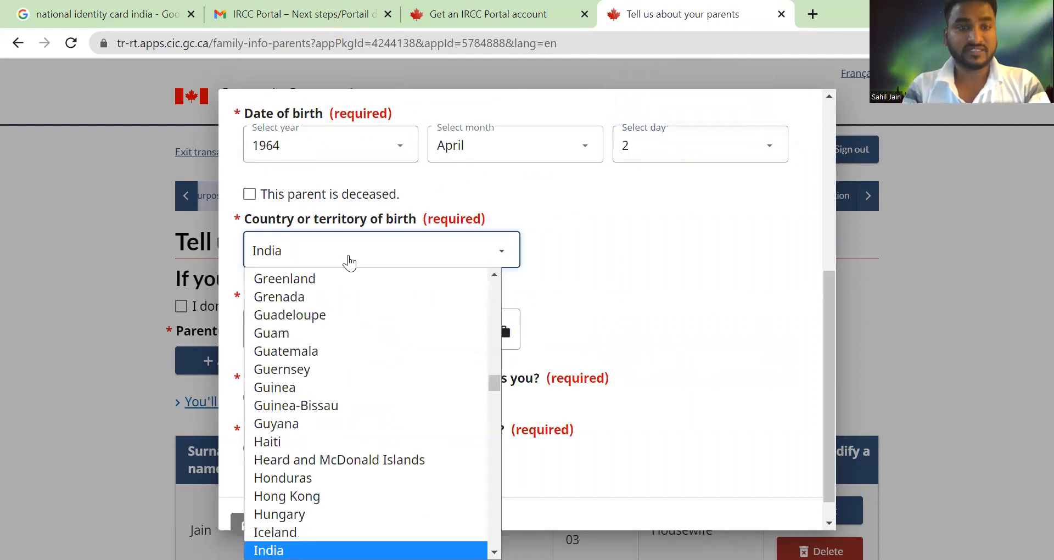
pyautogui.press('Return')
pyautogui.click(346, 327)
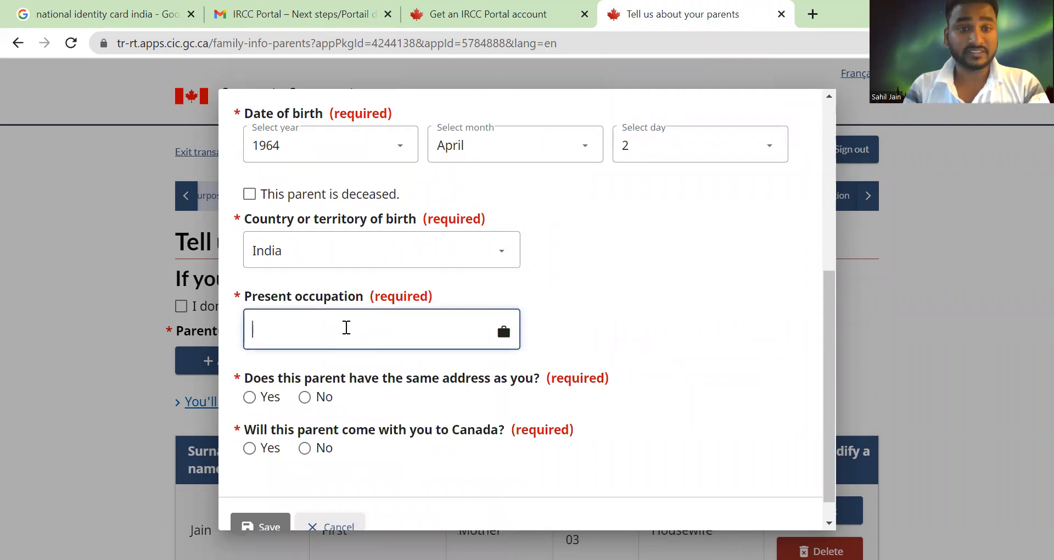
pyautogui.write('Accountant')
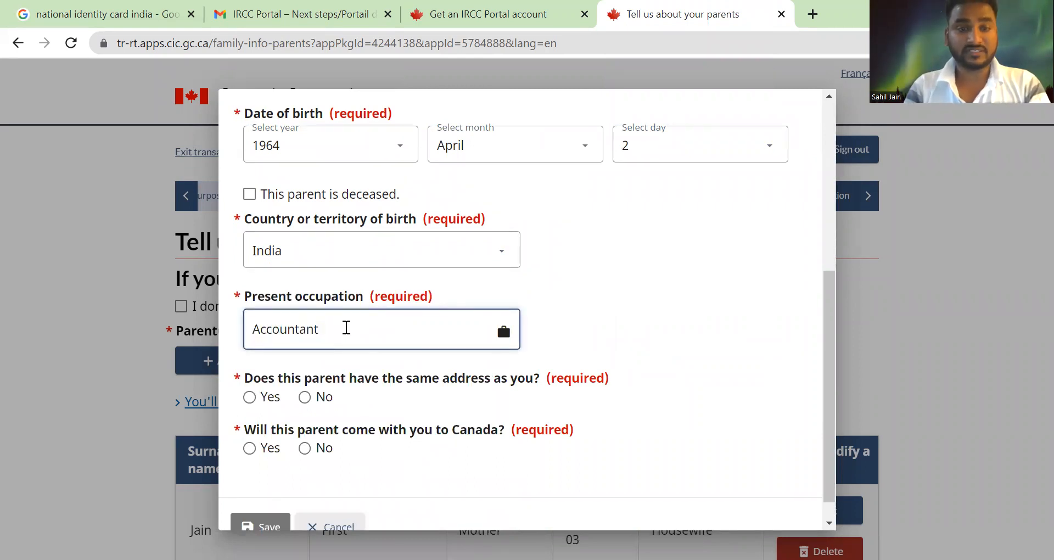
# - Mark him as sharing the applicant's address and not coming to Canada, save the entry and the parents page
pyautogui.scroll(-1, 347, 328)
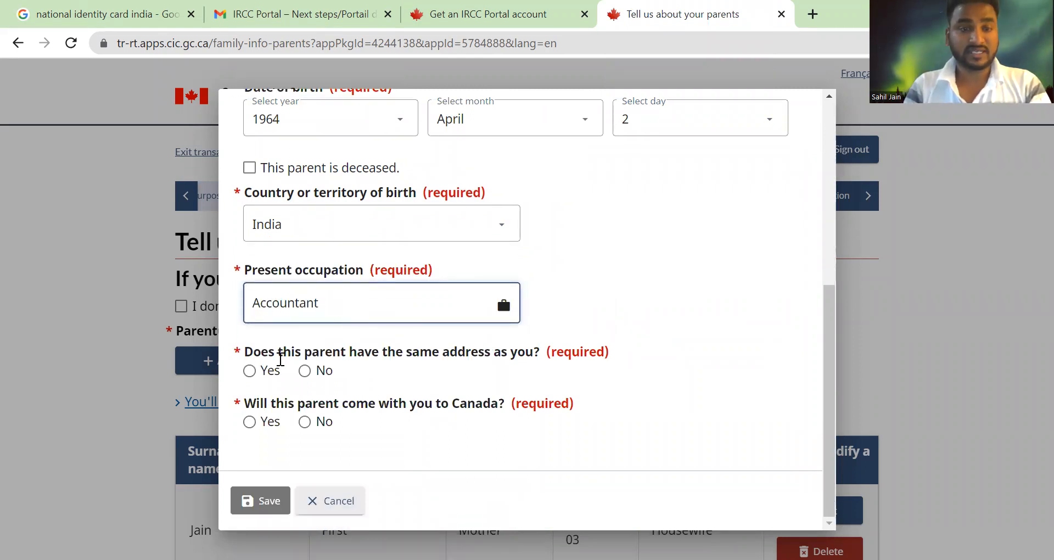
pyautogui.click(250, 371)
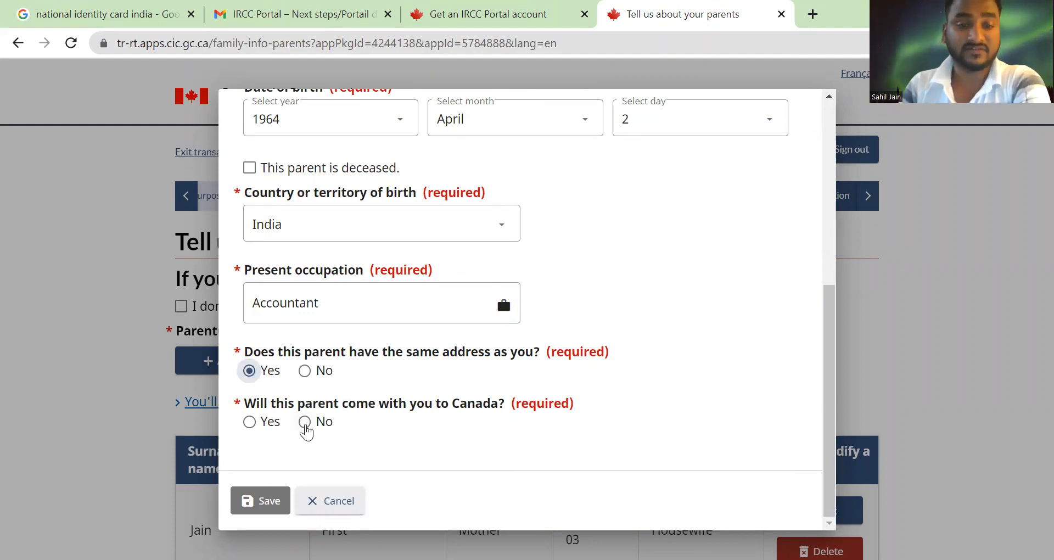
pyautogui.click(304, 424)
pyautogui.click(259, 501)
pyautogui.scroll(-6, 714, 330)
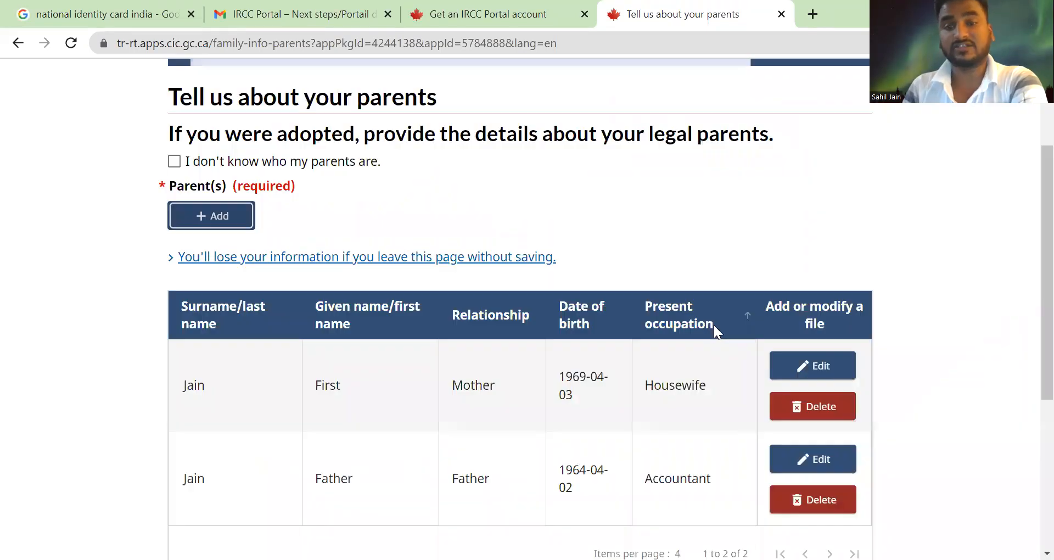
pyautogui.click(811, 372)
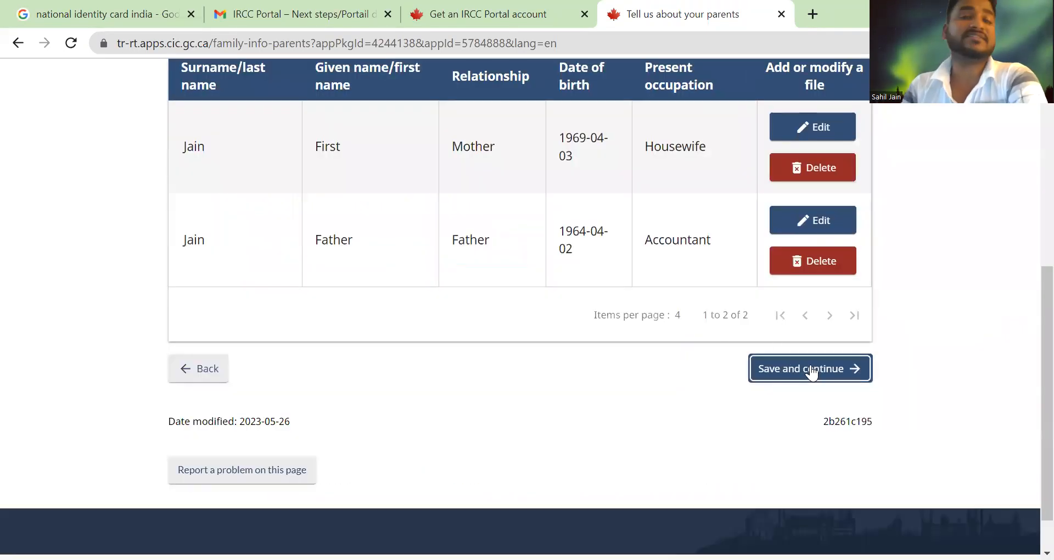
pyautogui.scroll(3, 477, 314)
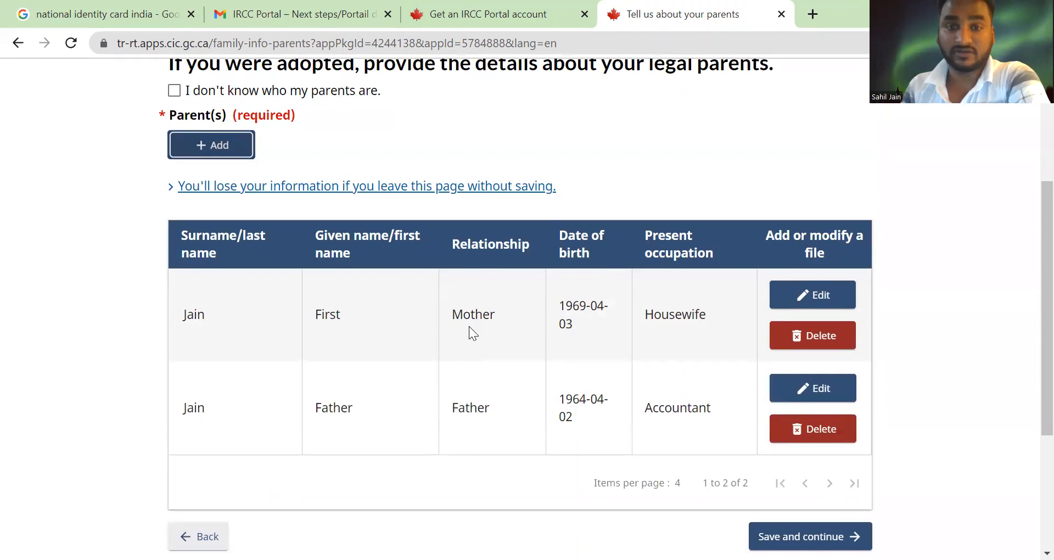
pyautogui.scroll(-1, 468, 326)
# - Continue past parents, then save Hindi as native language and English for communication and contact
pyautogui.click(794, 471)
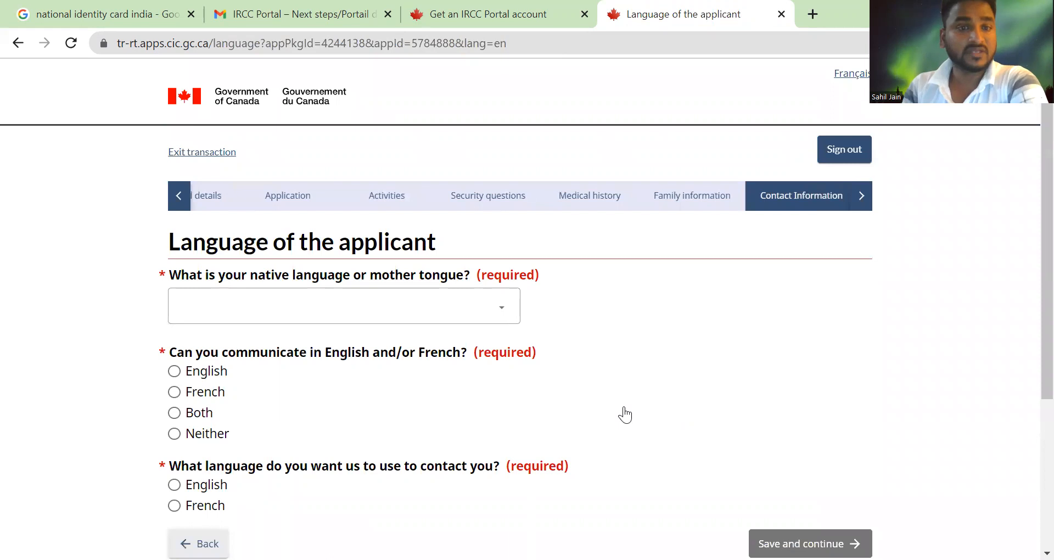
pyautogui.click(406, 322)
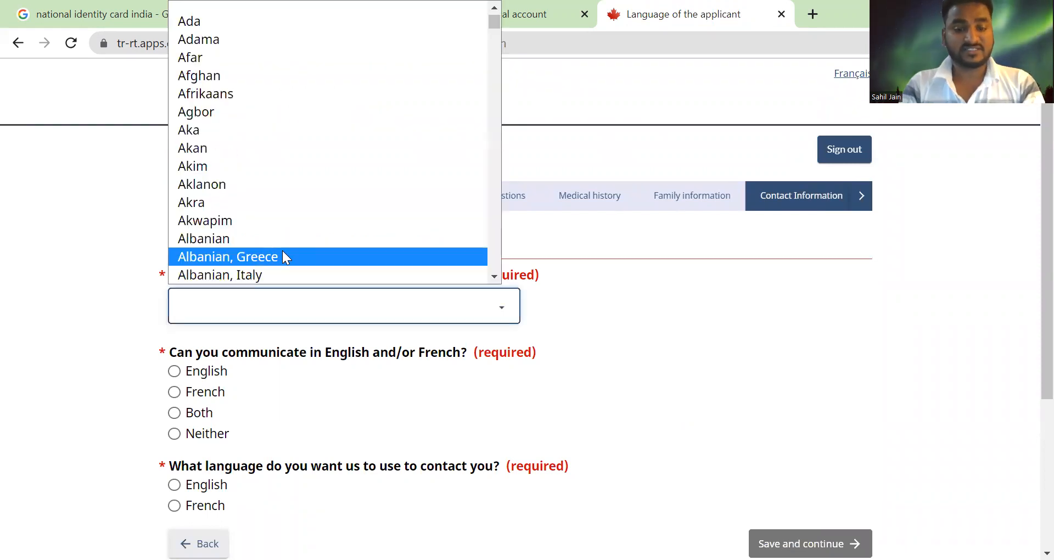
pyautogui.write('hin')
pyautogui.press('Return')
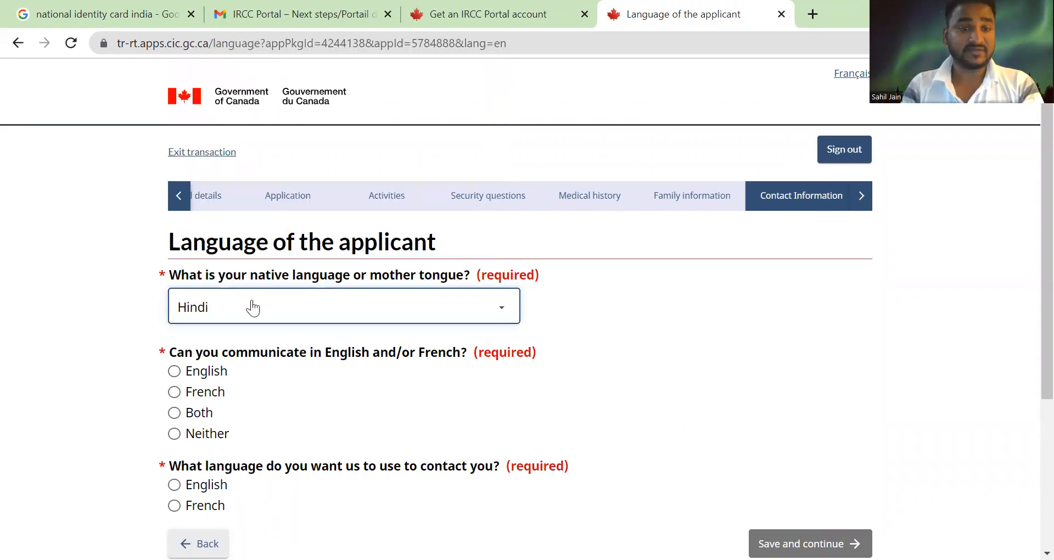
pyautogui.click(174, 371)
pyautogui.scroll(-1, 174, 376)
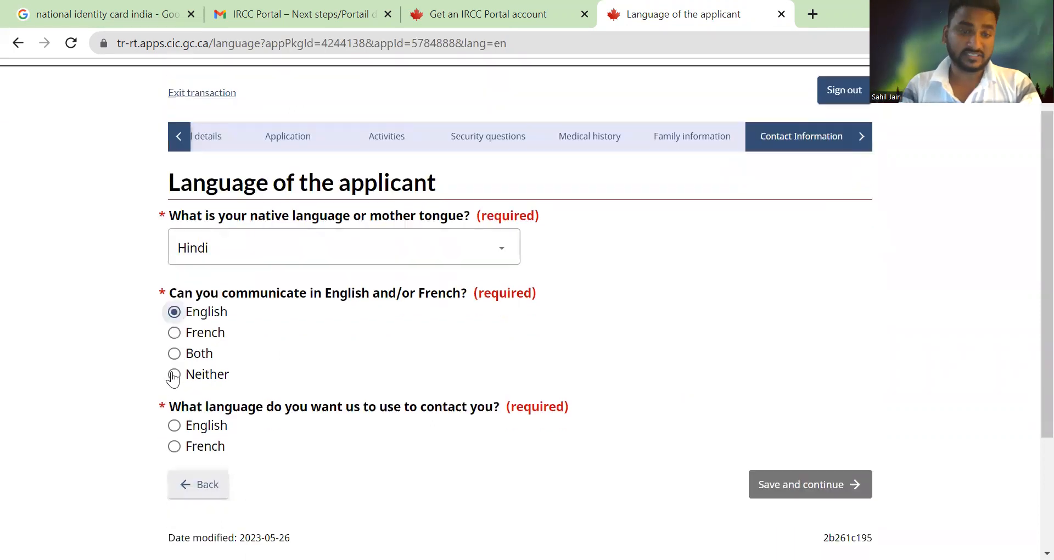
pyautogui.scroll(-1, 174, 376)
pyautogui.click(175, 392)
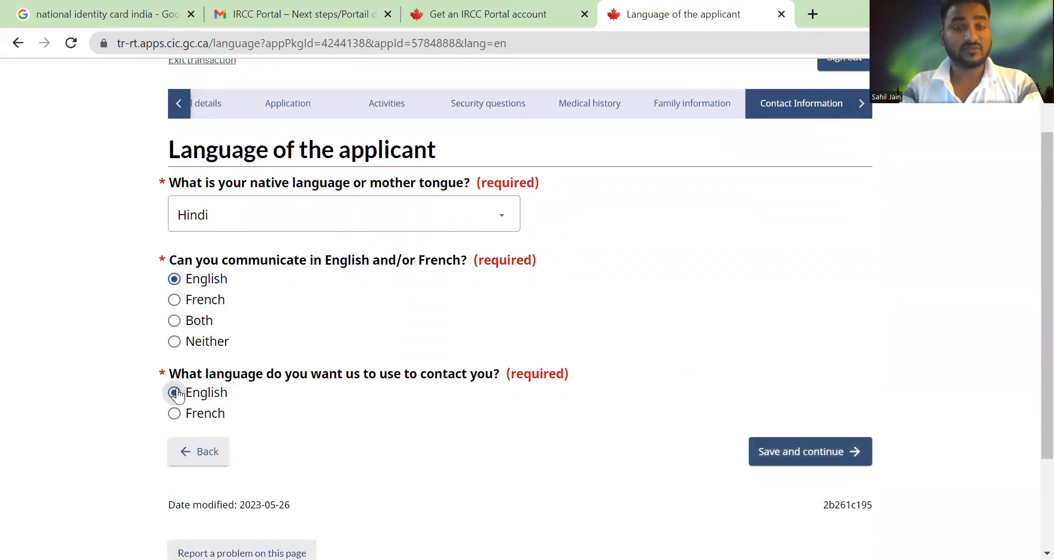
pyautogui.click(807, 461)
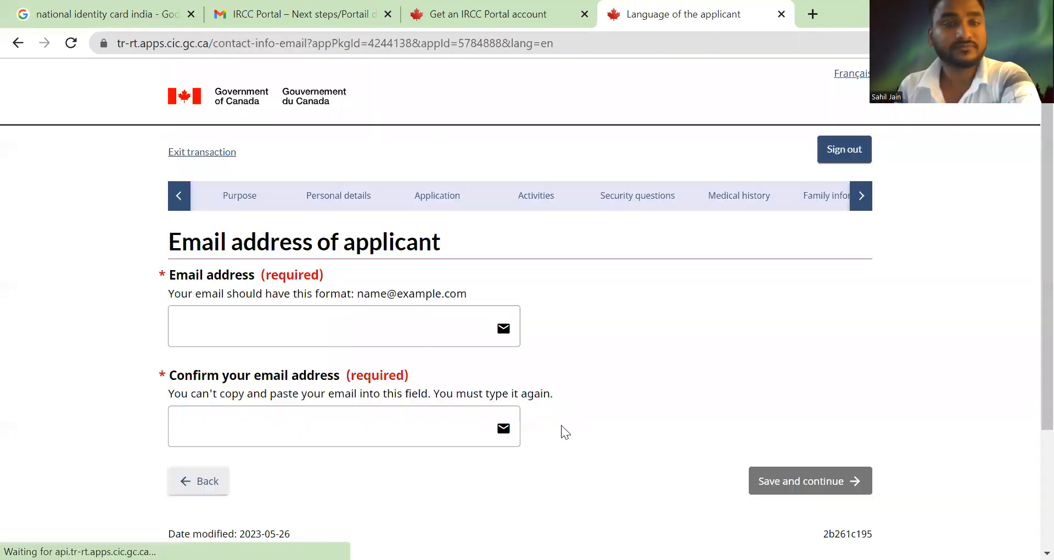
# - Enter the applicant's email address in both the email and confirmation fields and save
pyautogui.click(384, 333)
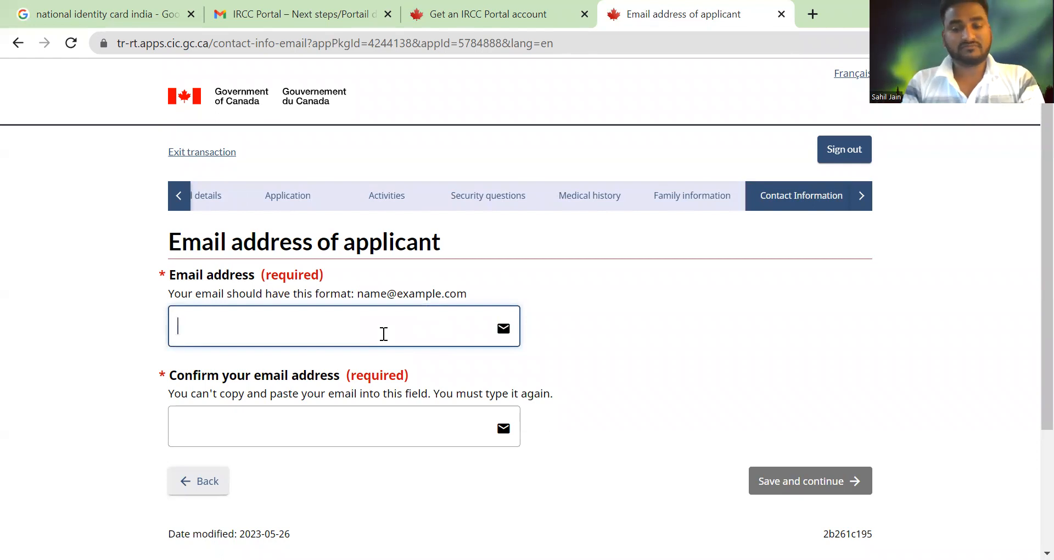
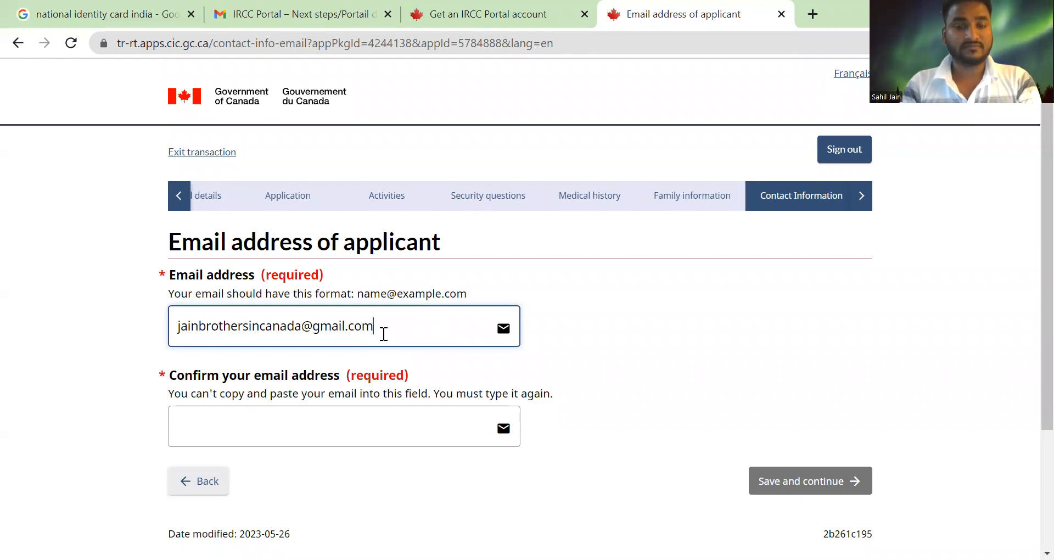
pyautogui.hotkey('ctrl', 'a')
pyautogui.press('Tab')
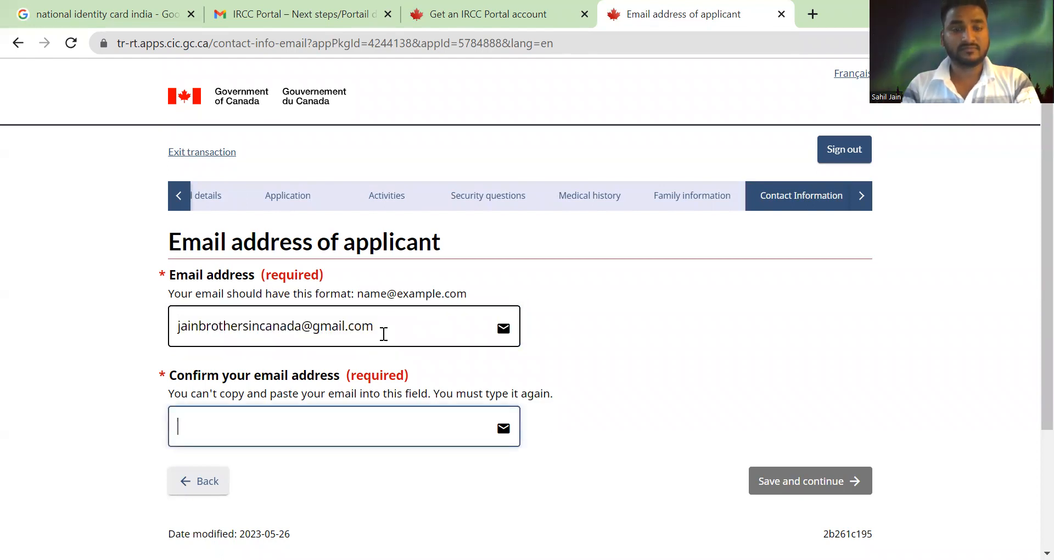
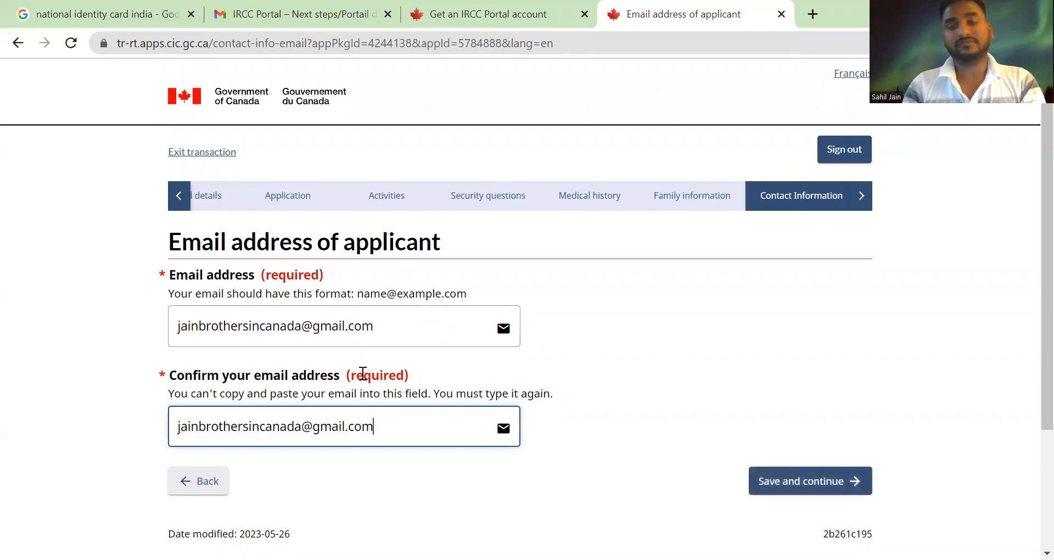
pyautogui.click(774, 470)
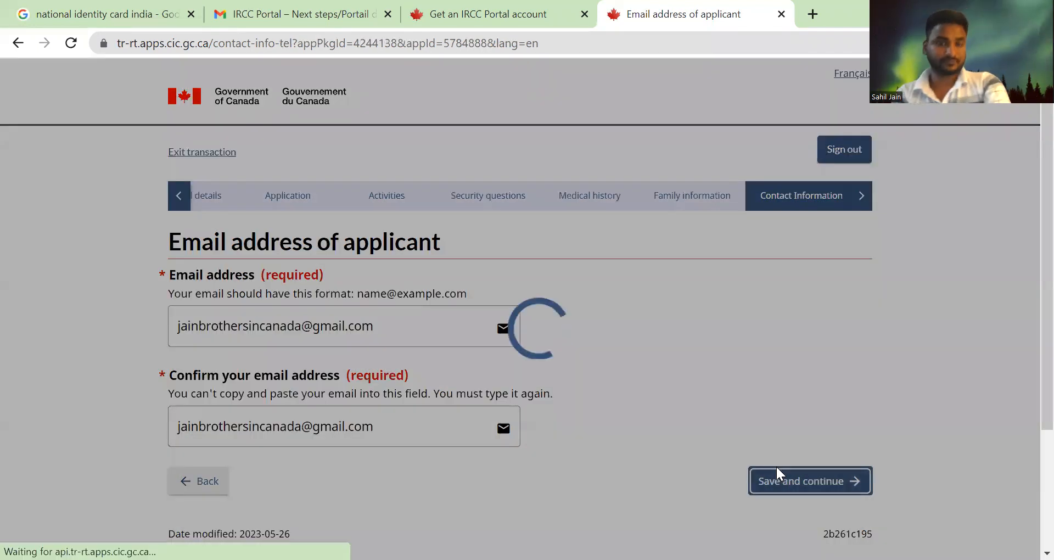
# - Add a Residence telephone number from another country with dial code 91
pyautogui.click(240, 306)
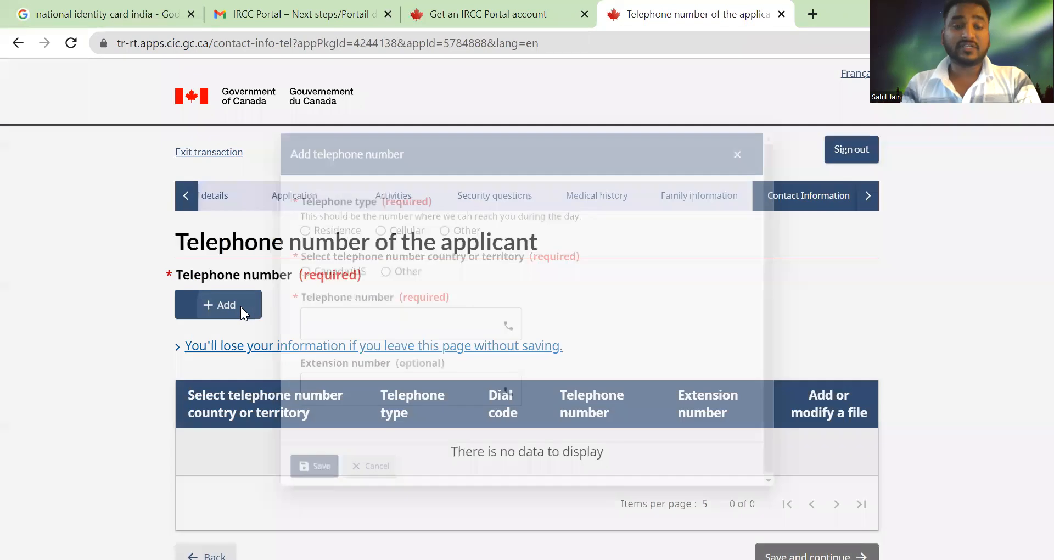
pyautogui.click(249, 211)
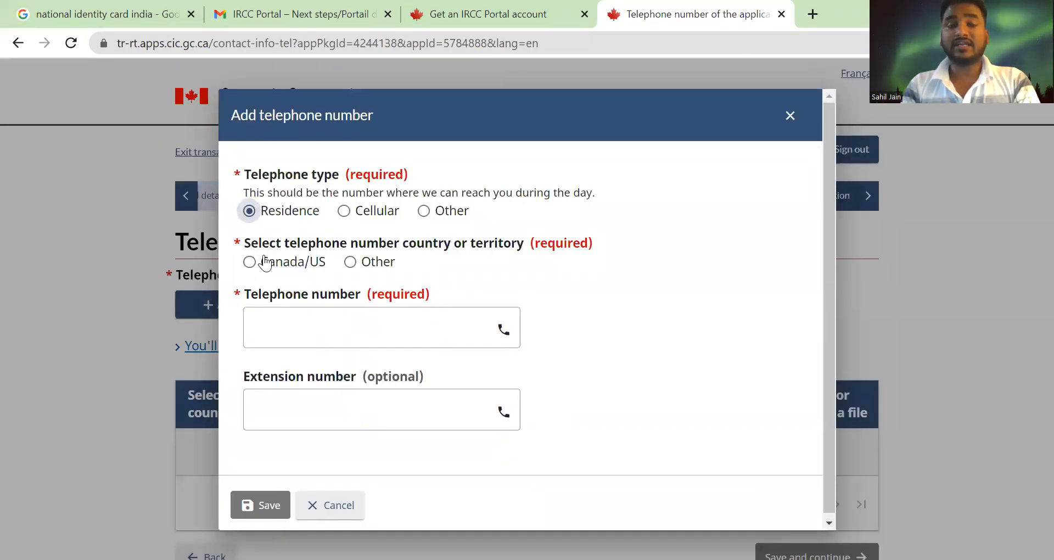
pyautogui.click(250, 262)
pyautogui.click(350, 262)
pyautogui.click(341, 318)
pyautogui.write('_91')
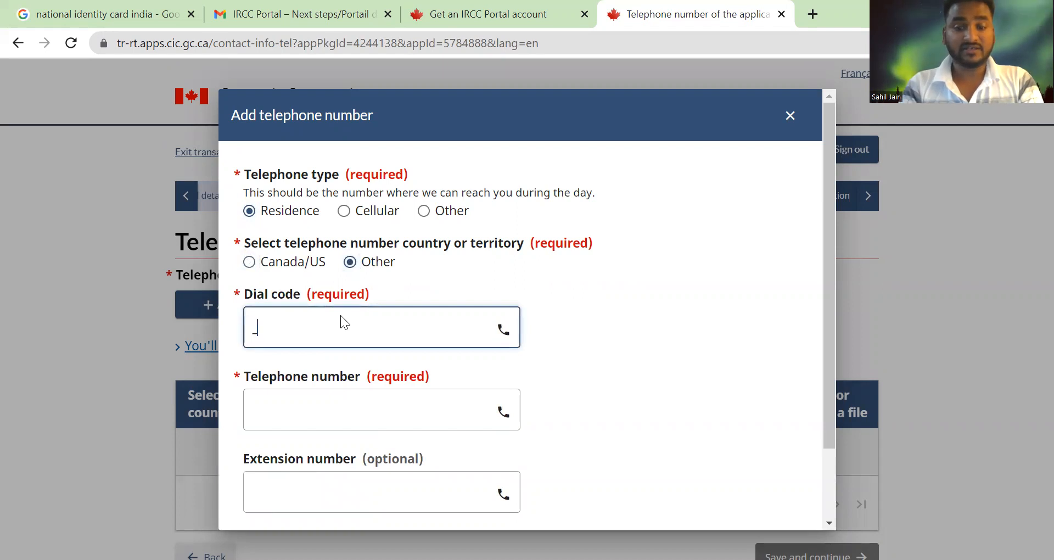
pyautogui.press('BackSpace')
pyautogui.press('BackSpace')
pyautogui.press('BackSpace')
pyautogui.write('+91')
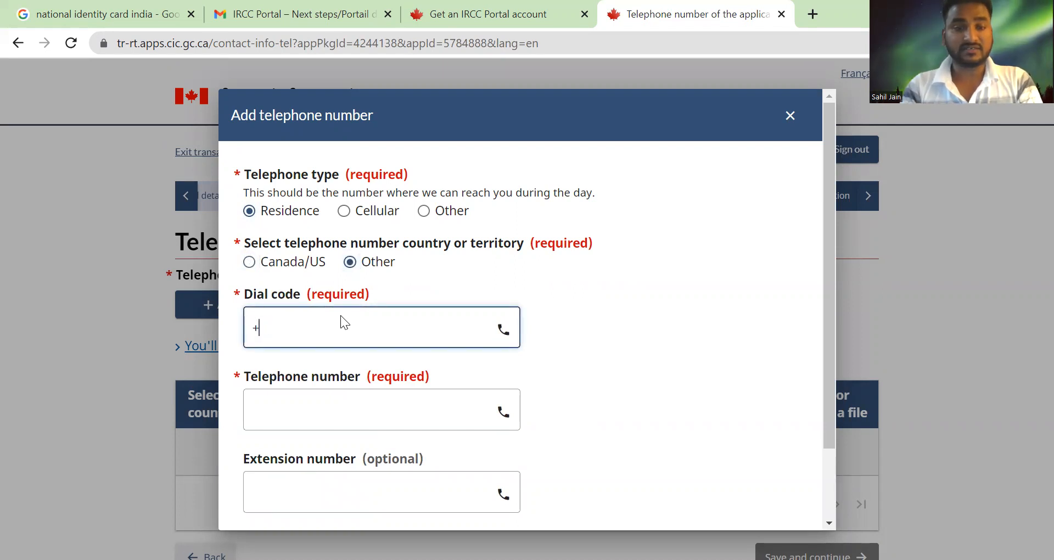
pyautogui.press('BackSpace')
pyautogui.press('BackSpace')
pyautogui.write('91')
pyautogui.press('Tab')
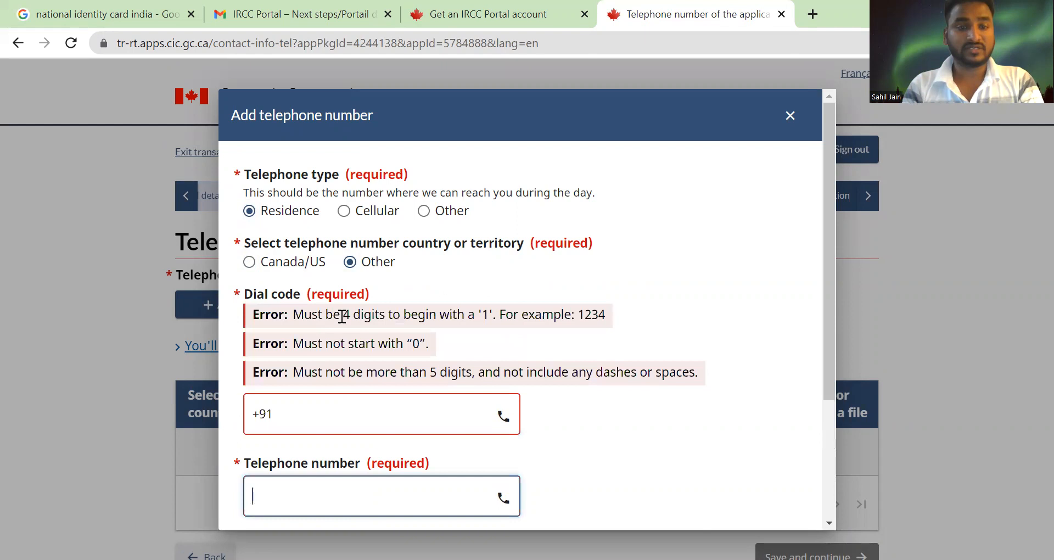
# - Re-enter dial code 91, enter the phone number, save the entry and continue to the summary
pyautogui.click(306, 414)
pyautogui.hotkey('ctrl', 'a')
pyautogui.press('BackSpace')
pyautogui.write('91')
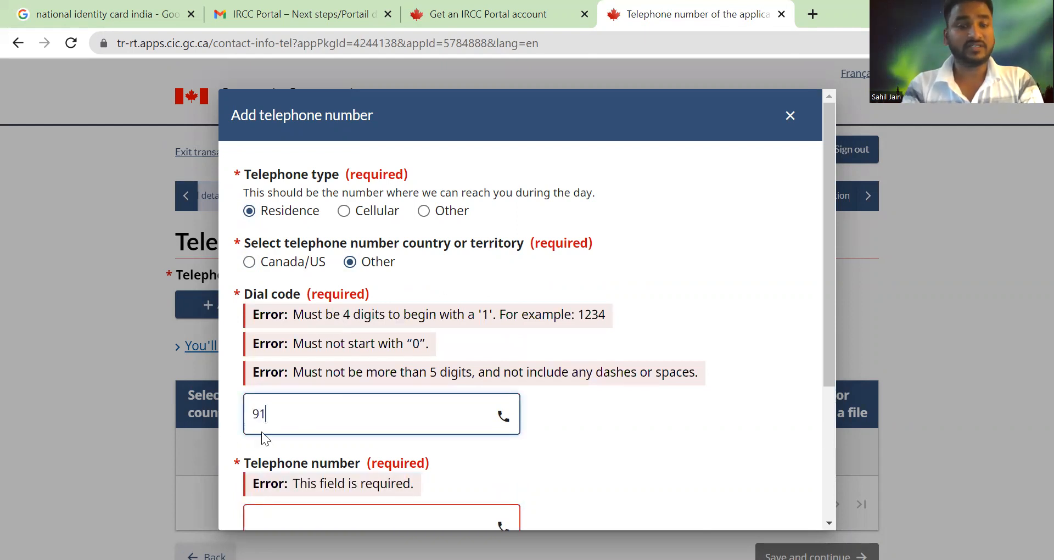
pyautogui.press('Tab')
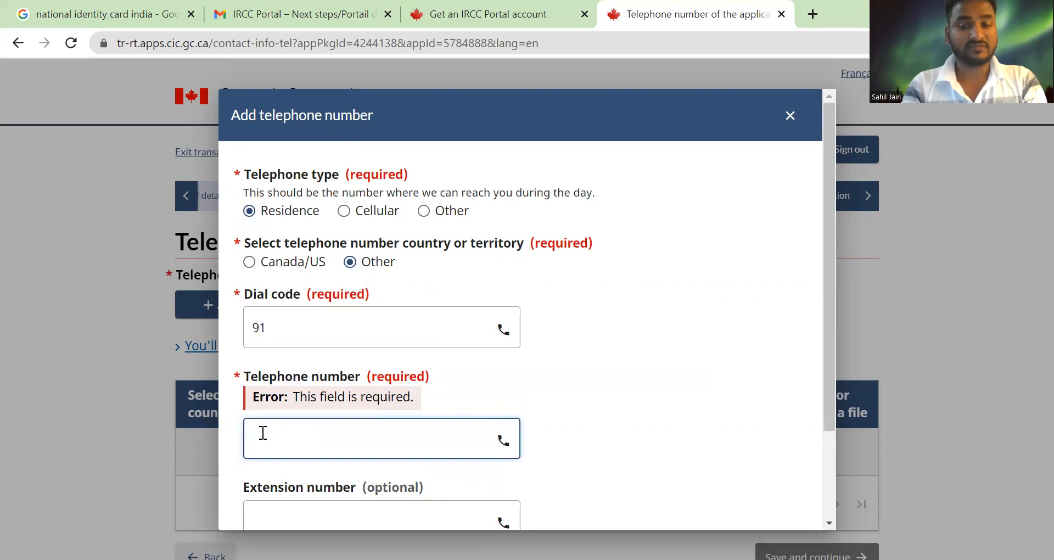
pyautogui.write('987654321')
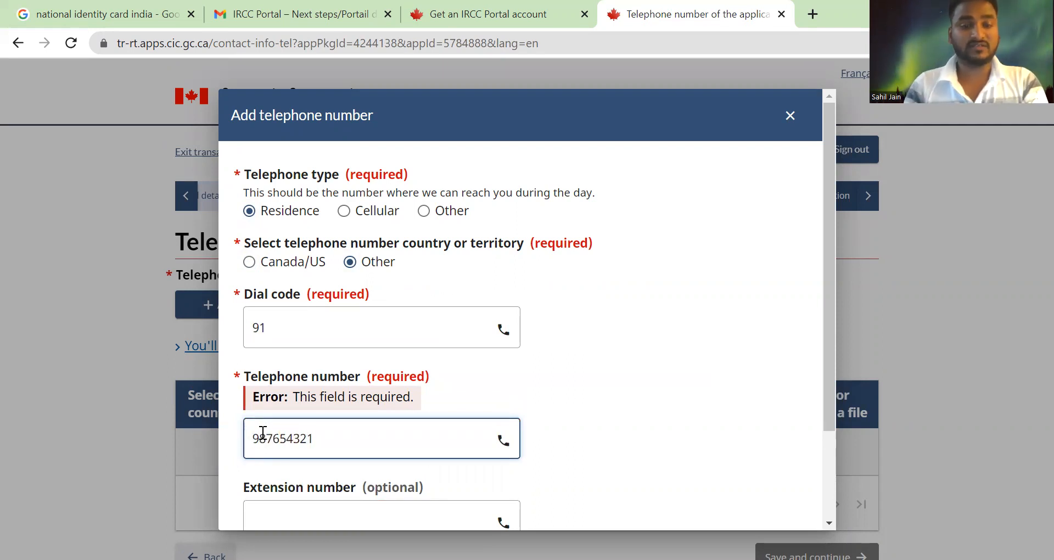
pyautogui.write('0')
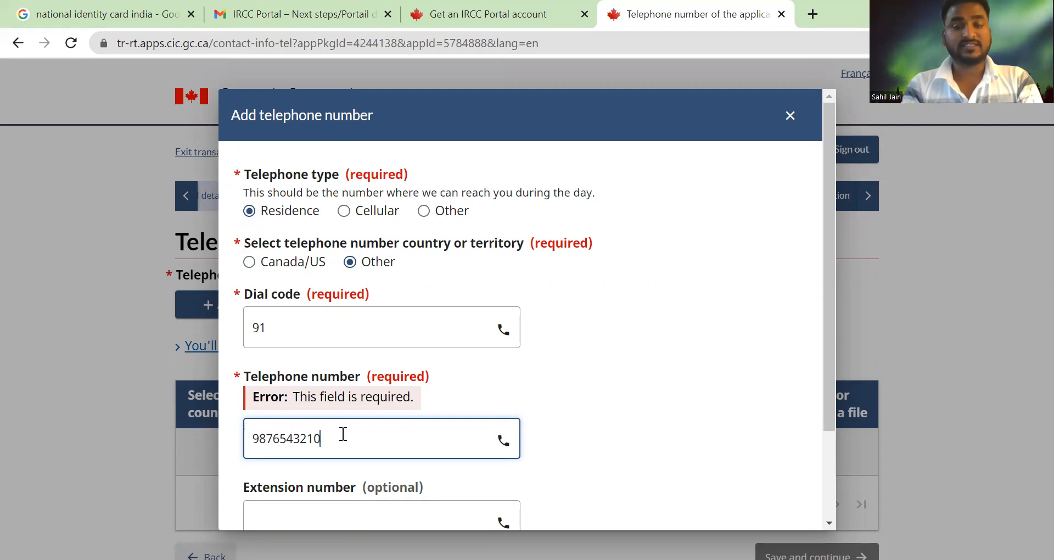
pyautogui.scroll(-2, 343, 434)
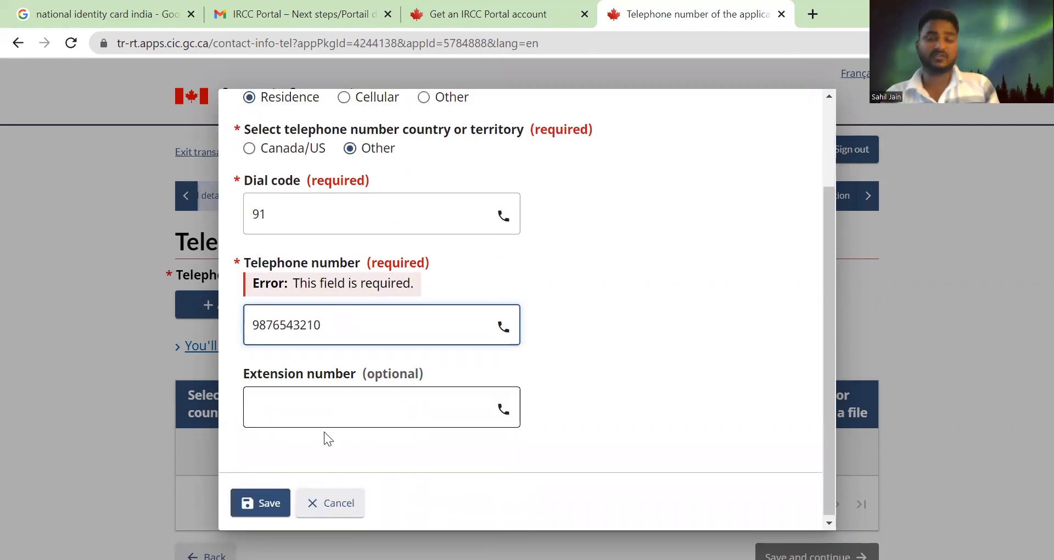
pyautogui.click(317, 419)
pyautogui.click(278, 497)
pyautogui.scroll(-5, 489, 444)
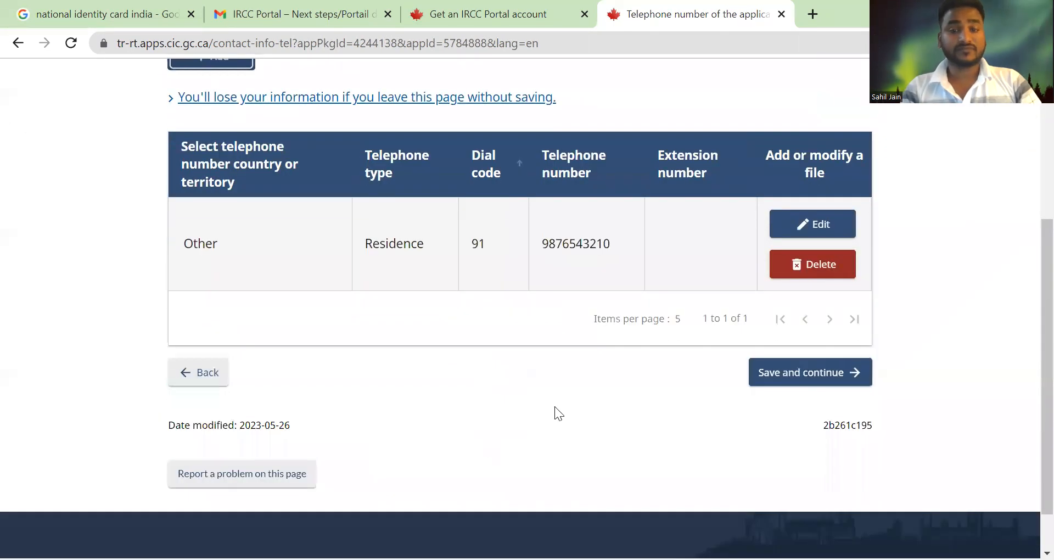
pyautogui.click(779, 376)
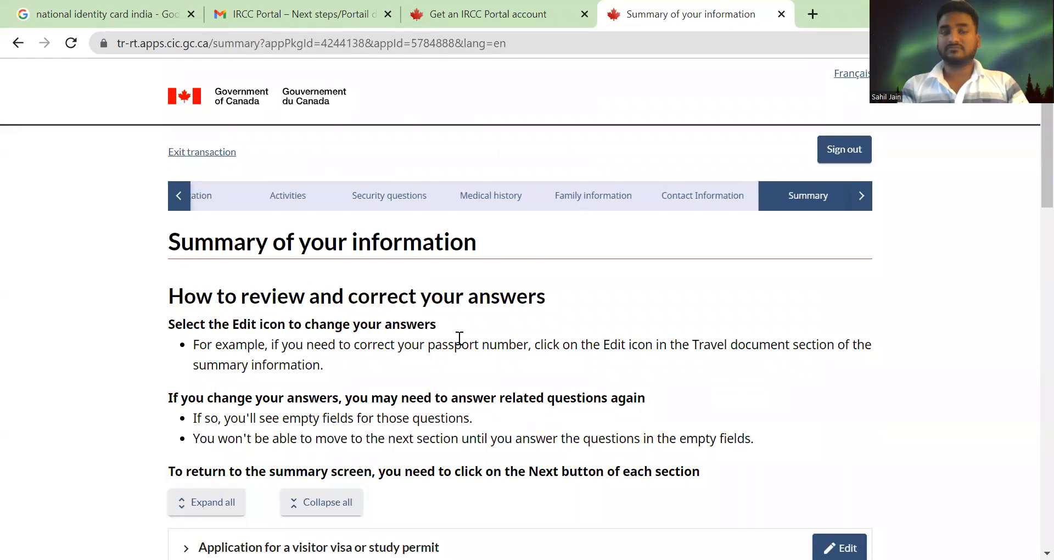
# - Expand all summary sections, scroll through every answer to the bottom, and save and continue
pyautogui.scroll(-2, 459, 338)
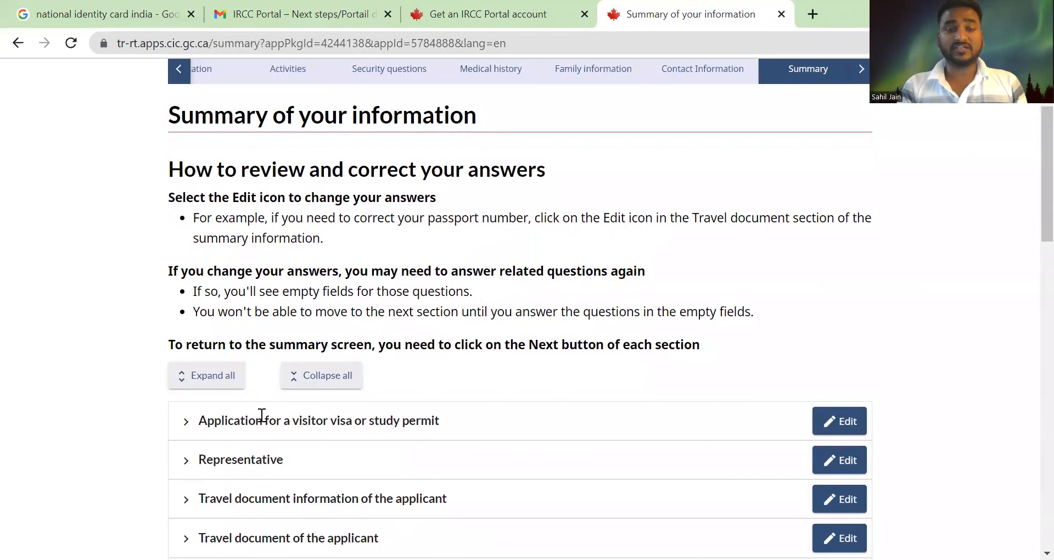
pyautogui.click(202, 377)
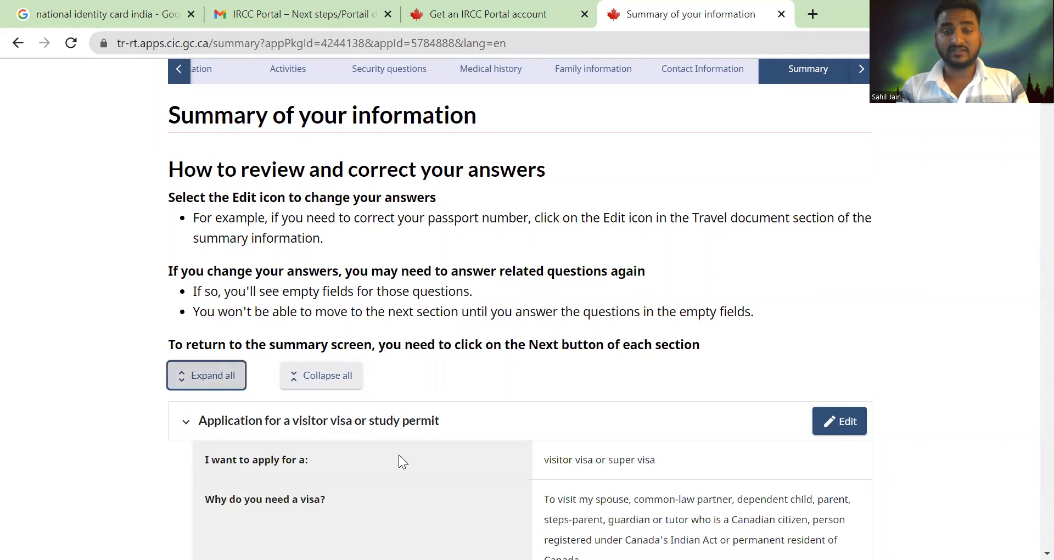
pyautogui.scroll(-3, 398, 454)
pyautogui.scroll(-2, 398, 454)
pyautogui.scroll(-2, 398, 454)
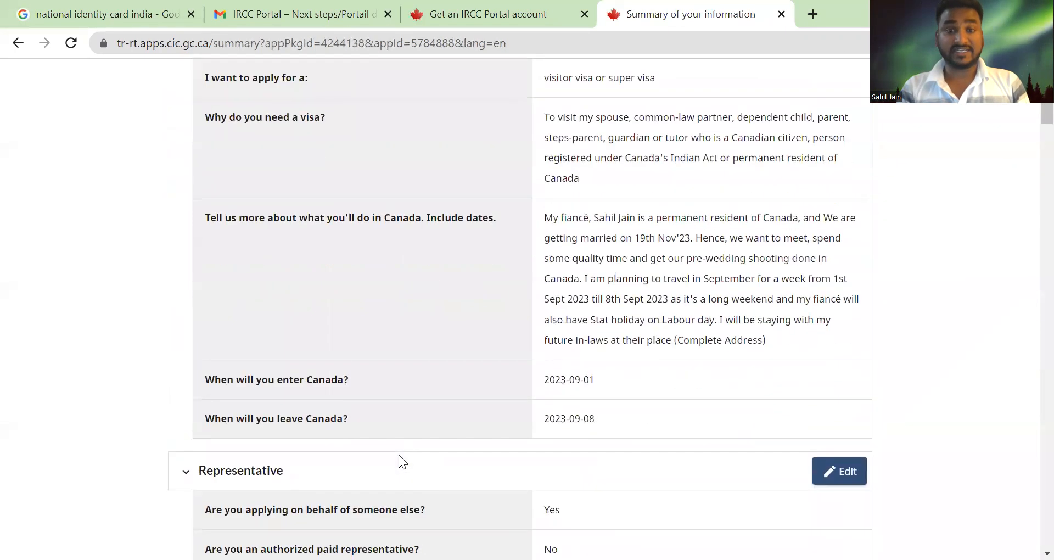
pyautogui.scroll(-4, 399, 454)
pyautogui.scroll(-9, 399, 455)
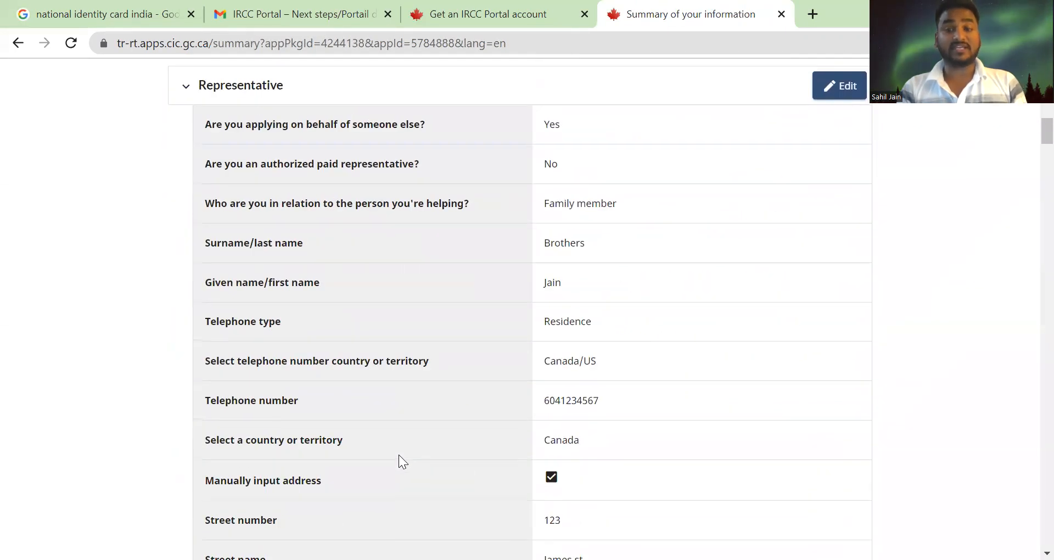
pyautogui.scroll(-20, 399, 454)
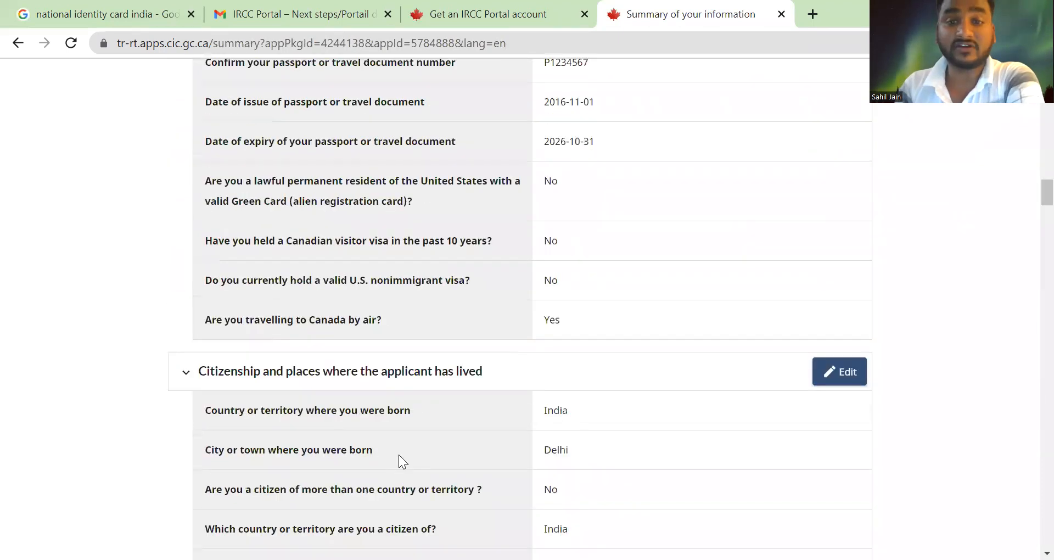
pyautogui.scroll(-20, 398, 454)
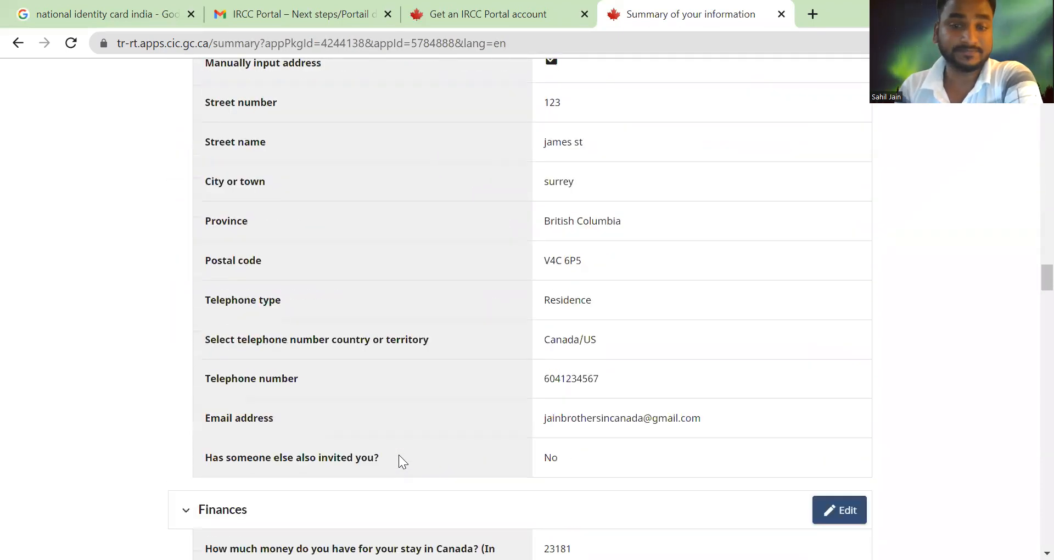
pyautogui.scroll(-20, 398, 454)
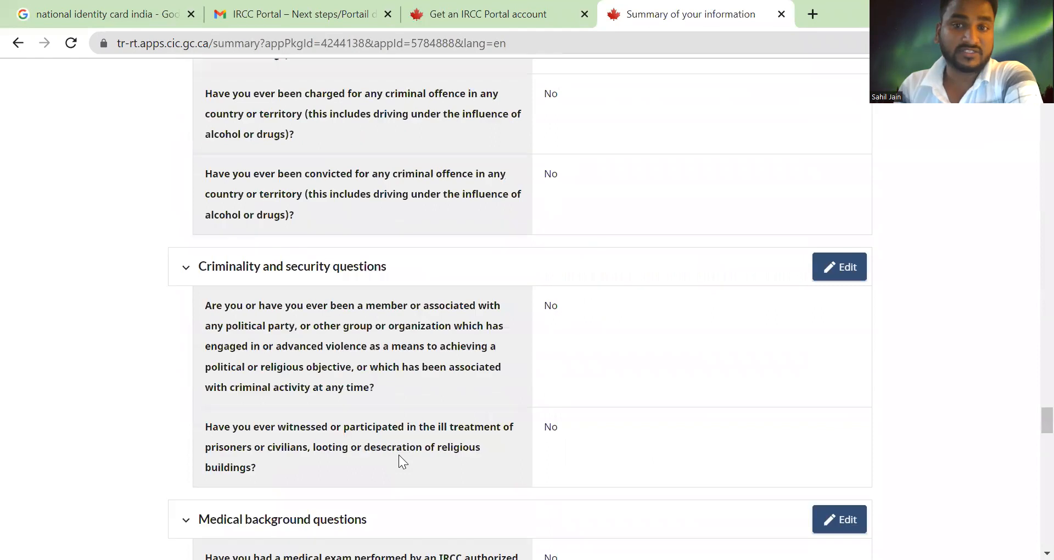
pyautogui.scroll(-20, 399, 454)
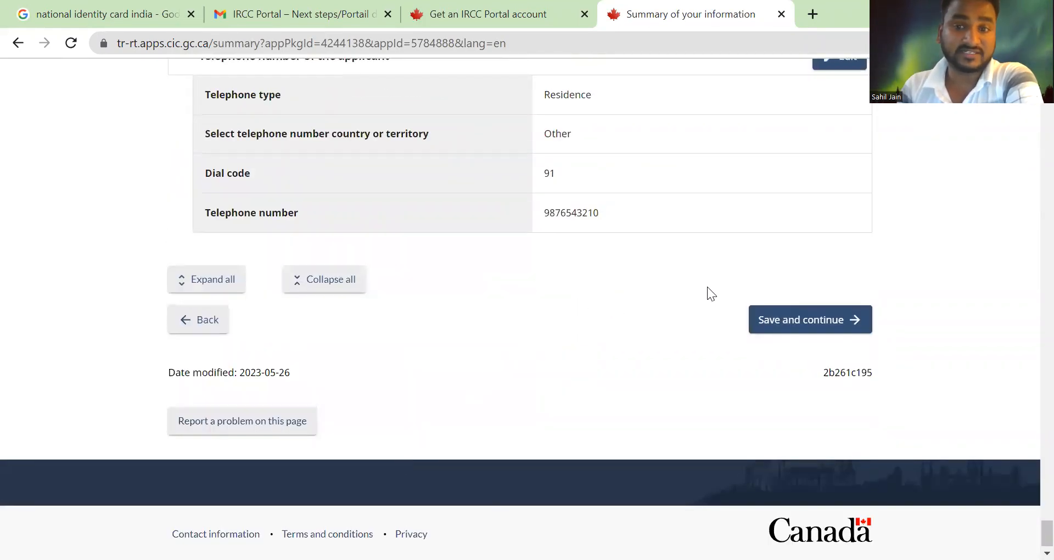
pyautogui.scroll(4, 638, 392)
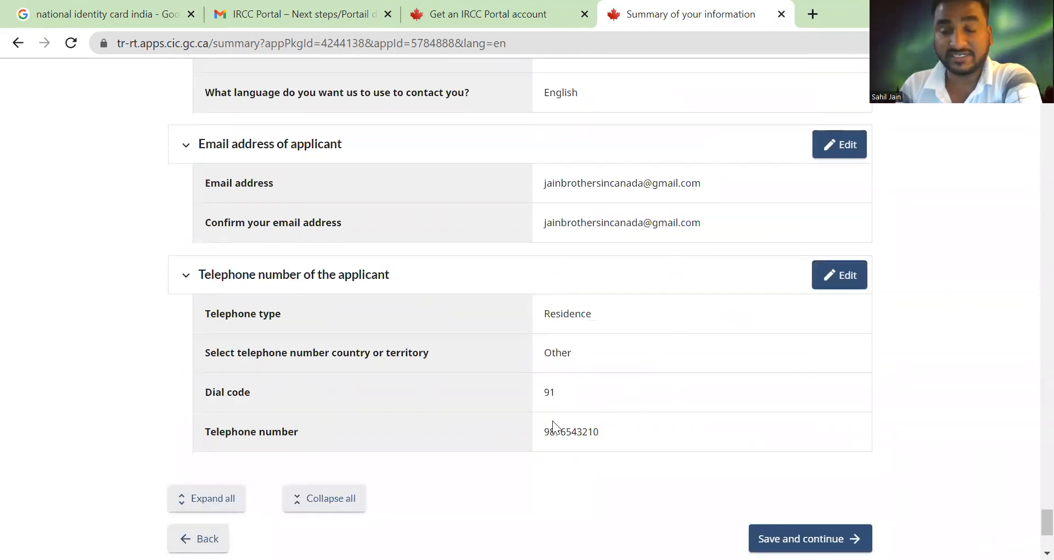
pyautogui.scroll(-1, 609, 444)
pyautogui.scroll(-2, 609, 445)
pyautogui.click(787, 437)
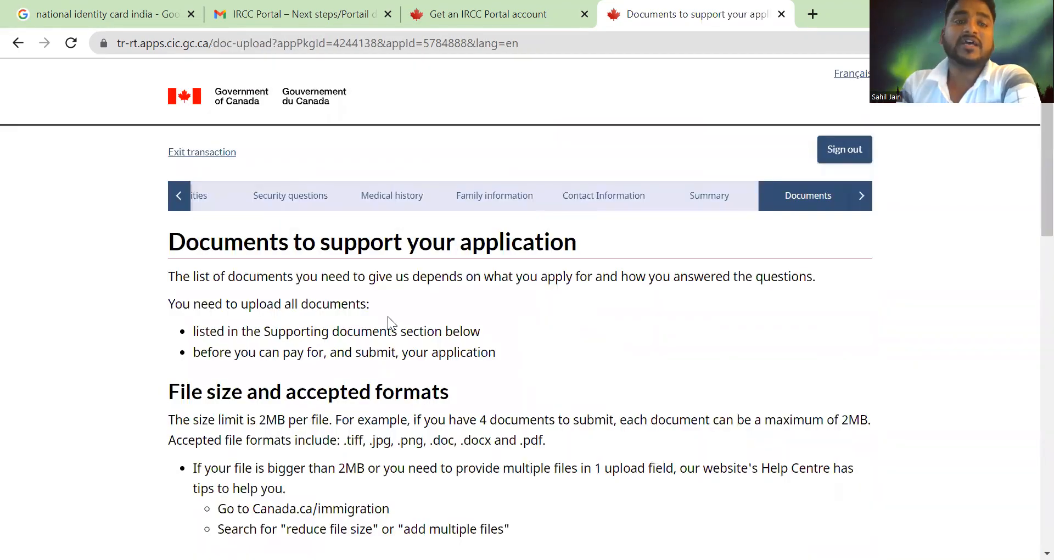
# - Show and then hide the National identity document requirements description
pyautogui.tripleClick(276, 245)
pyautogui.scroll(-1, 273, 254)
pyautogui.scroll(-8, 272, 254)
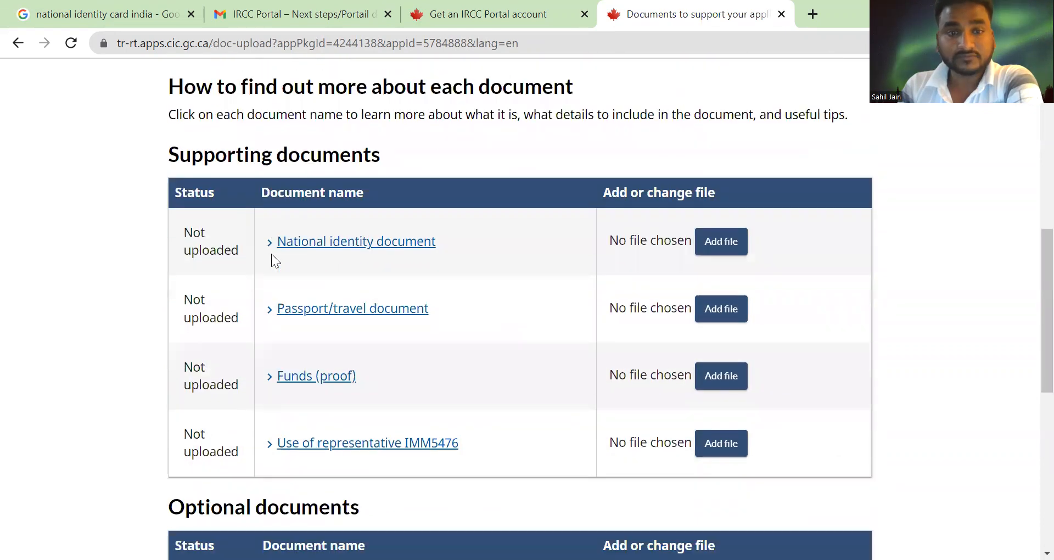
pyautogui.click(267, 246)
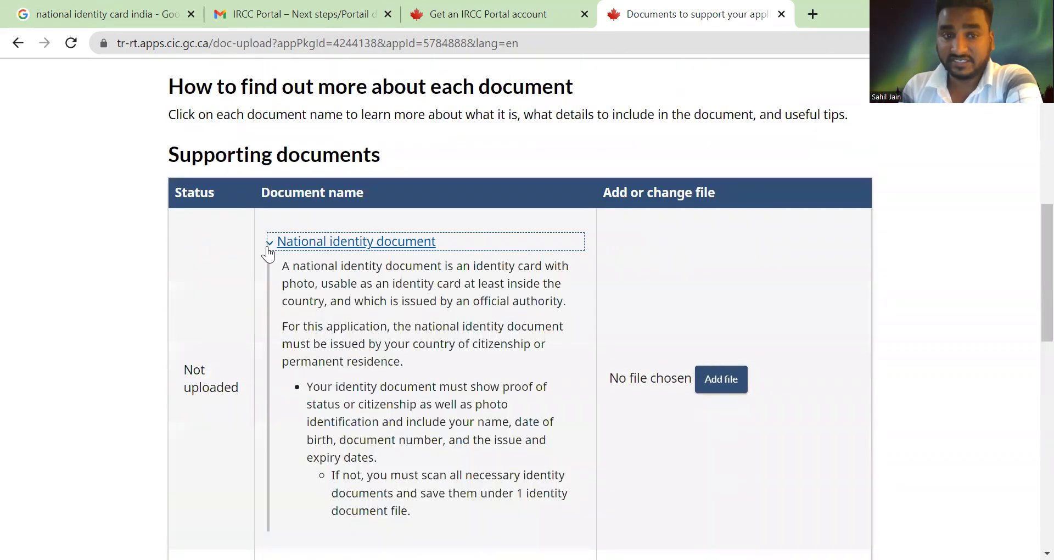
pyautogui.click(268, 246)
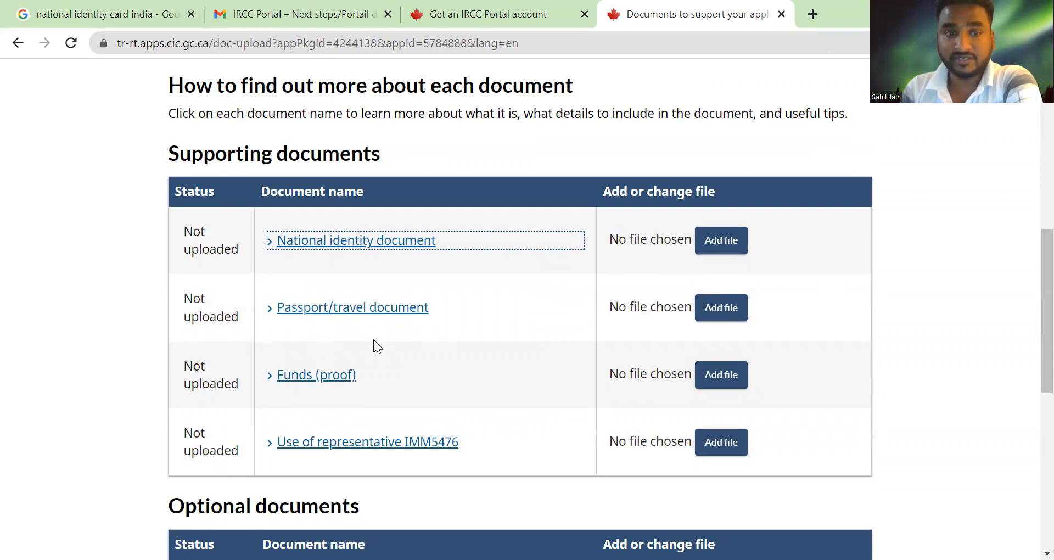
# - Review the Funds (proof) and Use of representative IMM5476 document details
pyautogui.scroll(-2, 374, 340)
pyautogui.click(303, 284)
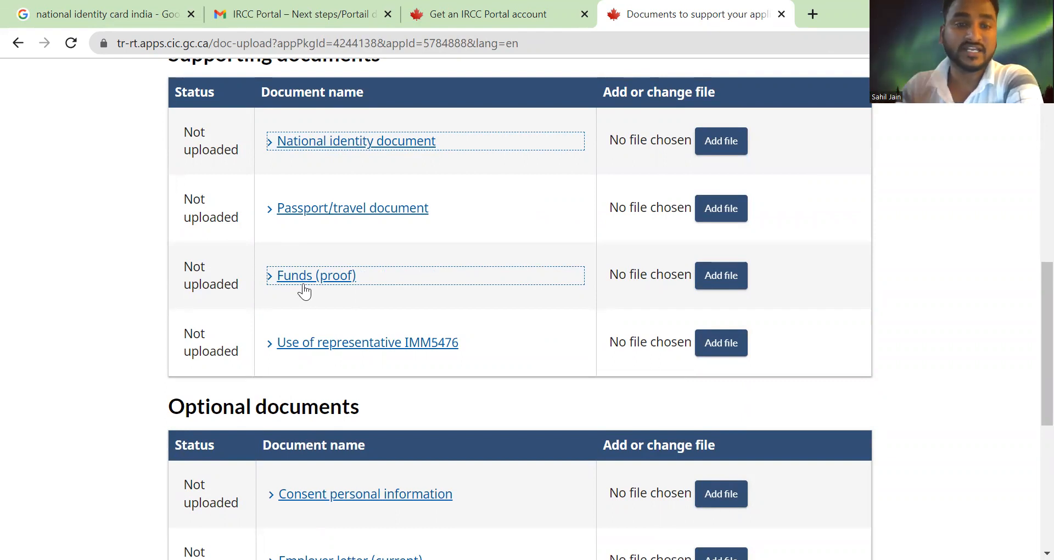
pyautogui.scroll(-2, 303, 289)
pyautogui.click(285, 268)
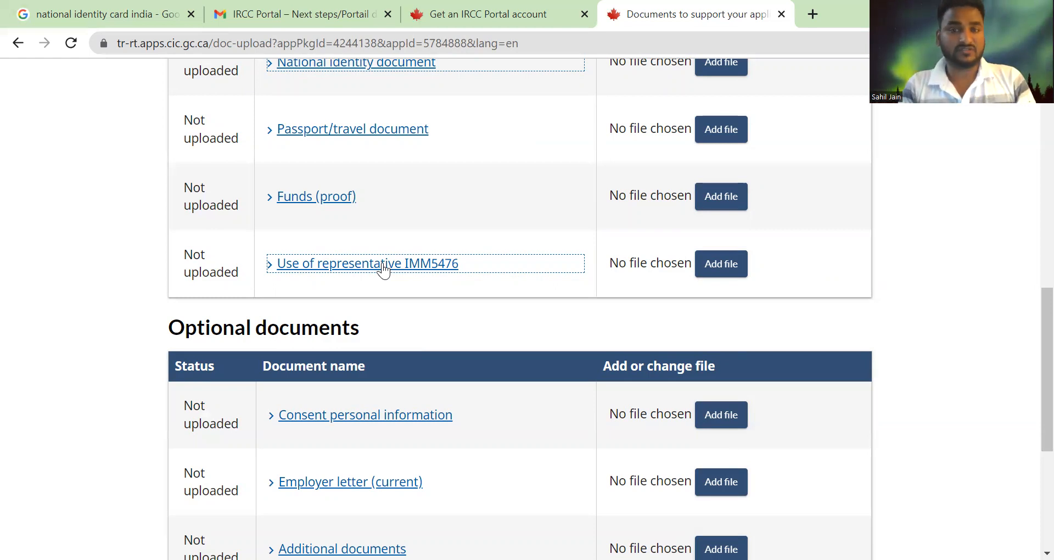
pyautogui.scroll(-3, 493, 297)
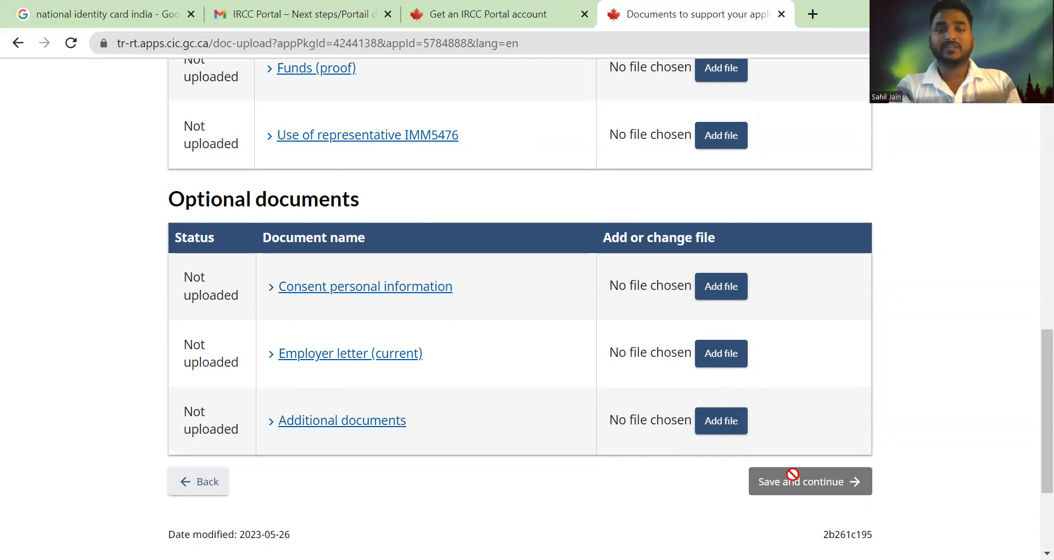
pyautogui.scroll(10, 793, 474)
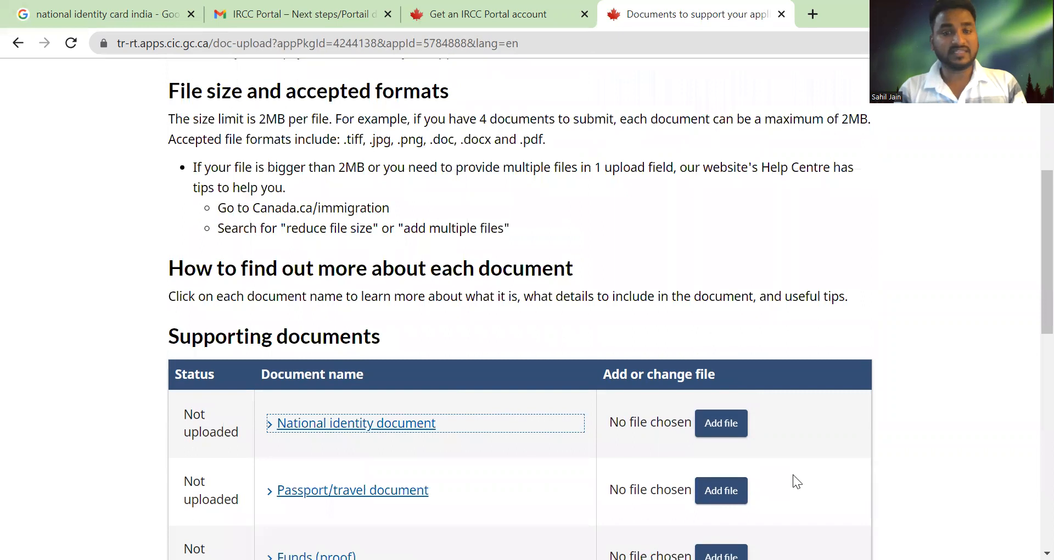
pyautogui.scroll(5, 793, 475)
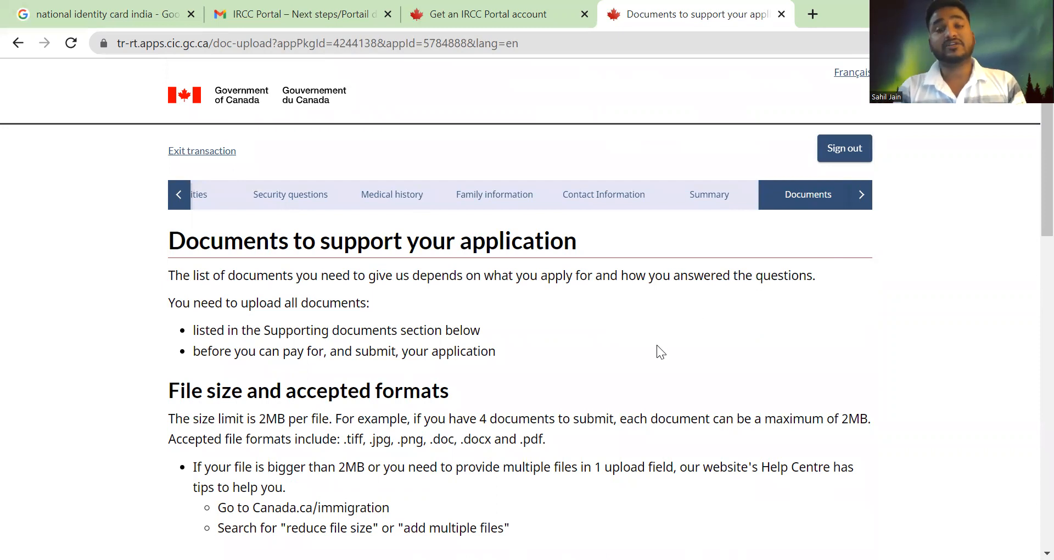
pyautogui.scroll(-10, 657, 345)
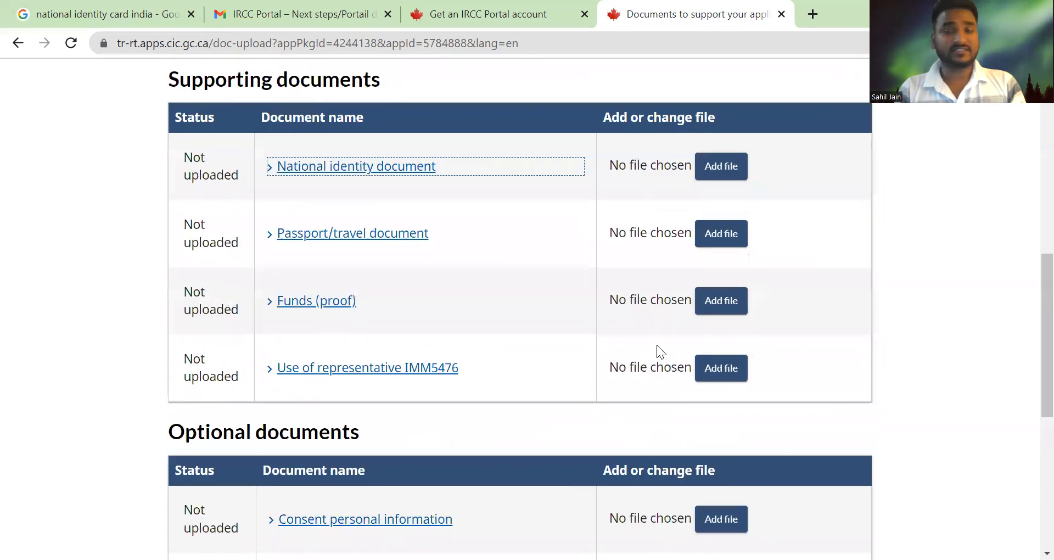
pyautogui.scroll(-2, 657, 345)
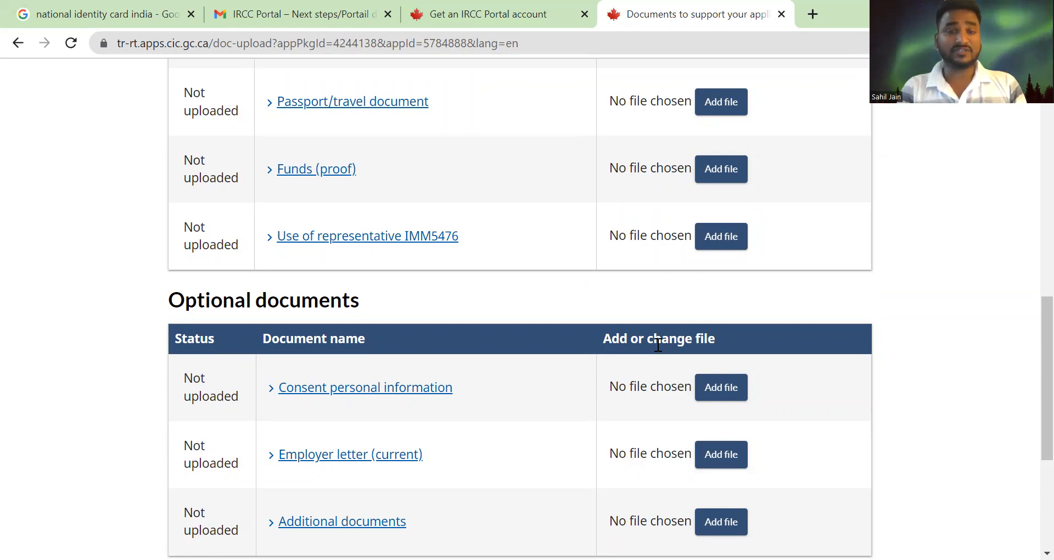
pyautogui.scroll(-4, 600, 320)
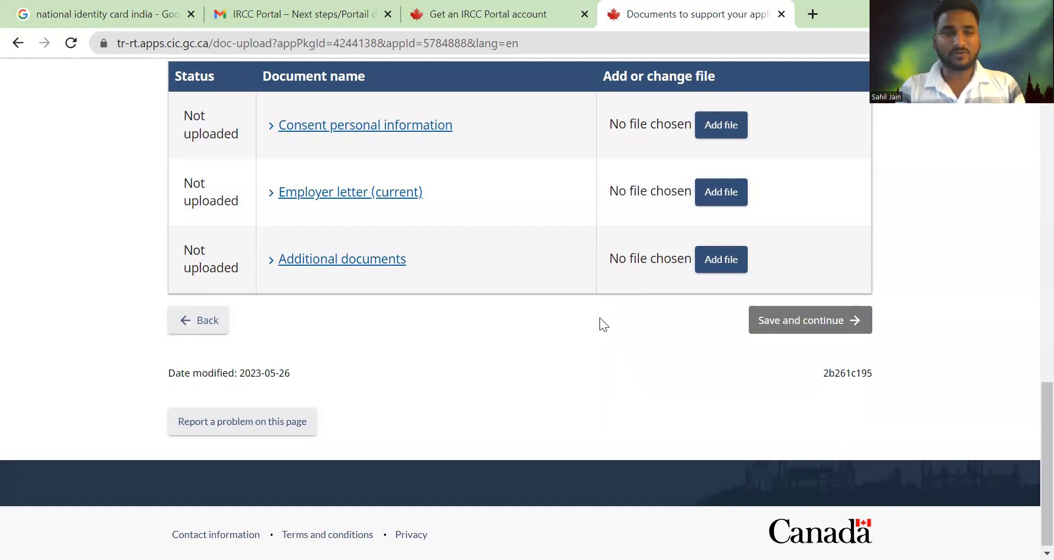
pyautogui.scroll(5, 599, 317)
pyautogui.scroll(10, 599, 317)
pyautogui.scroll(-1, 599, 318)
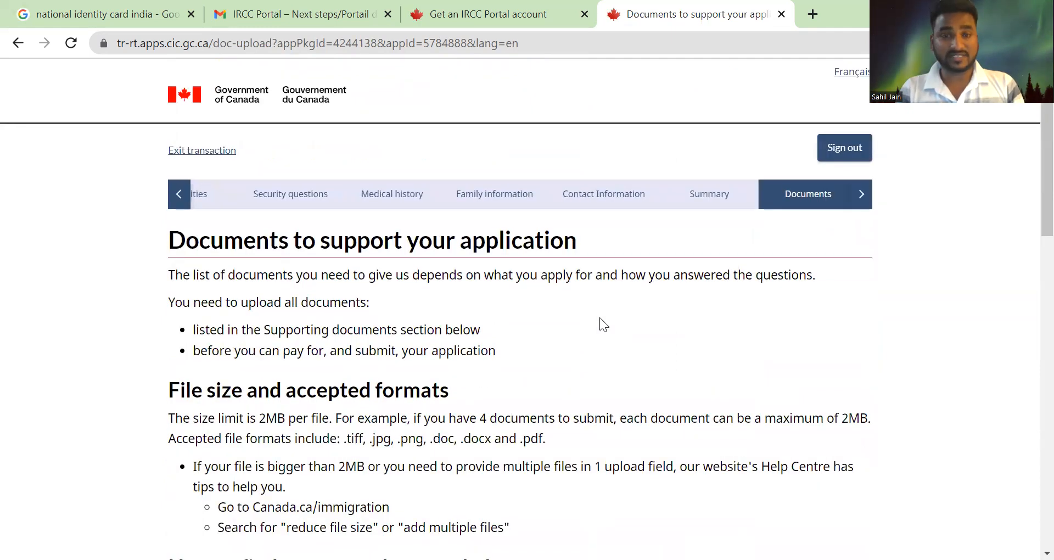